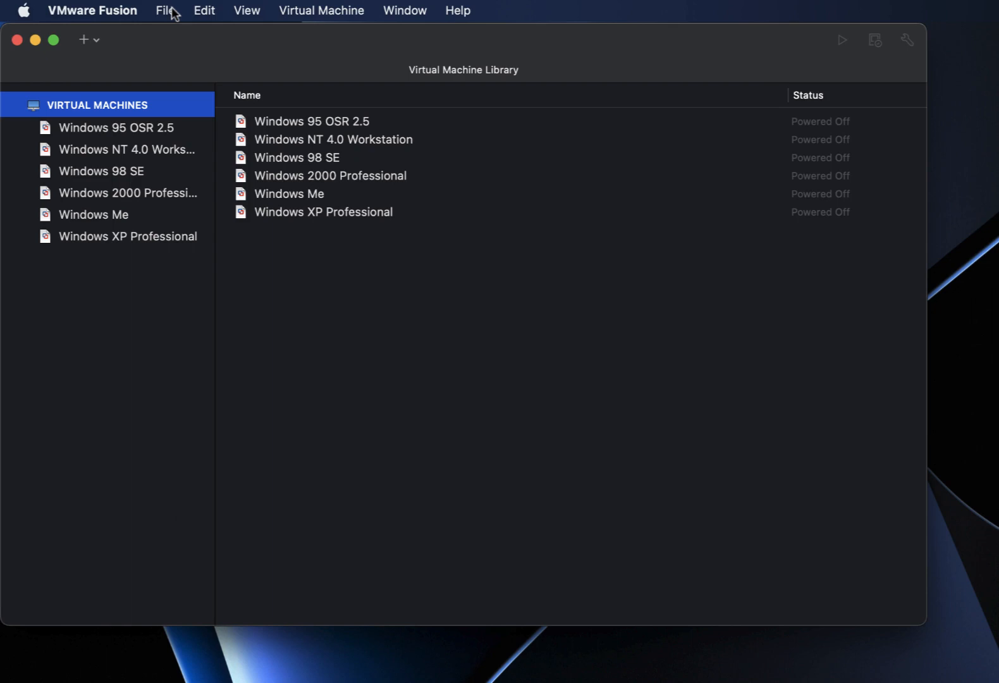
Create a custom Windows 98 virtual machine with a new 8 GB disk and enter the name TEST-VM.
click(173, 13)
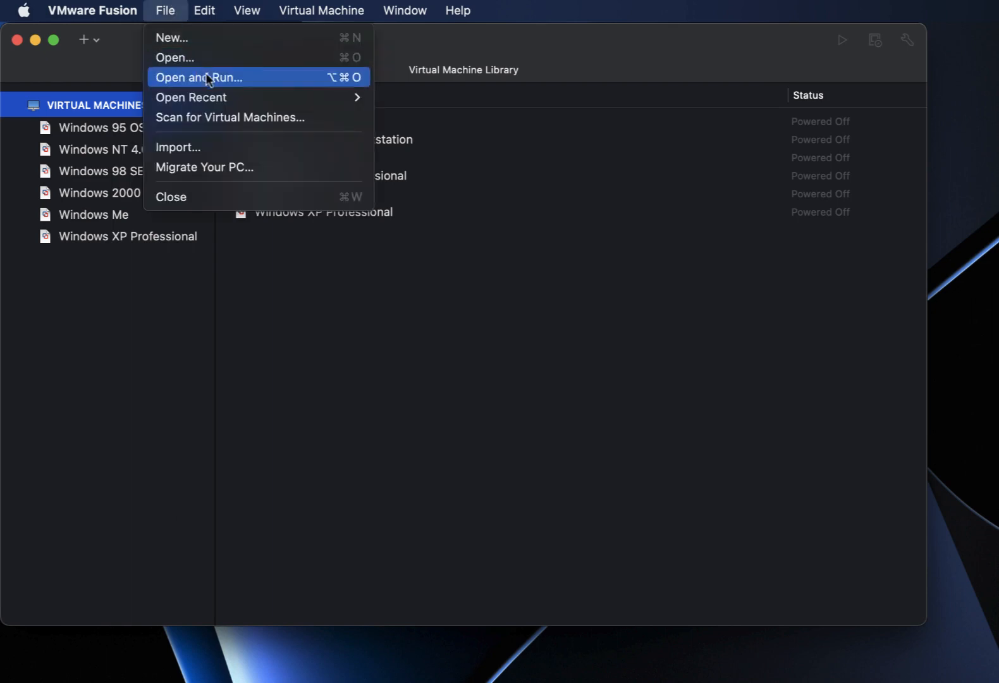
click(225, 35)
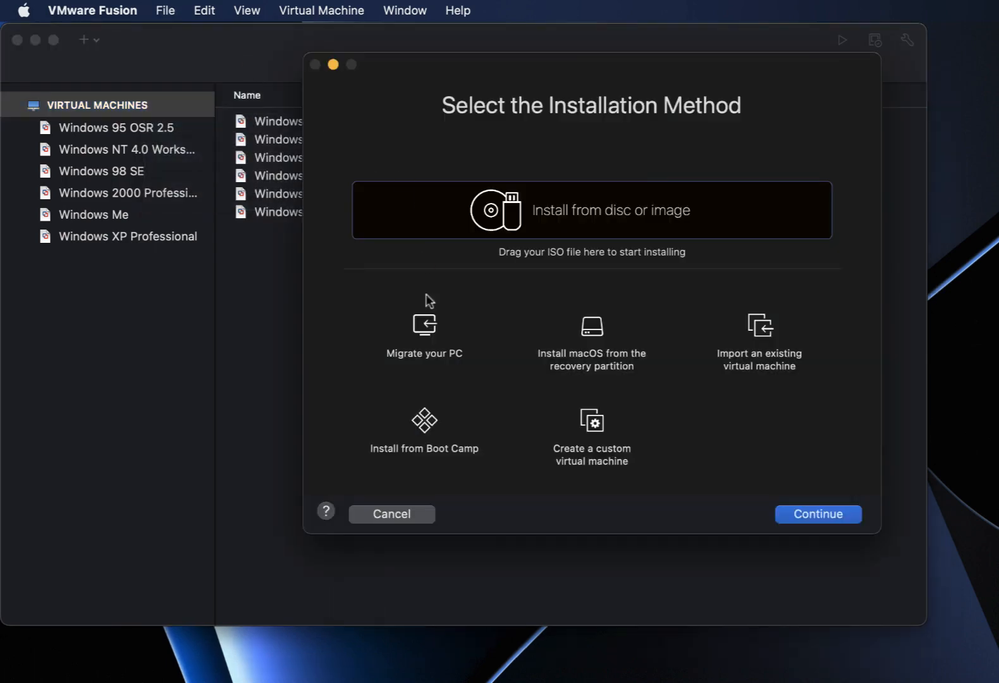
click(627, 412)
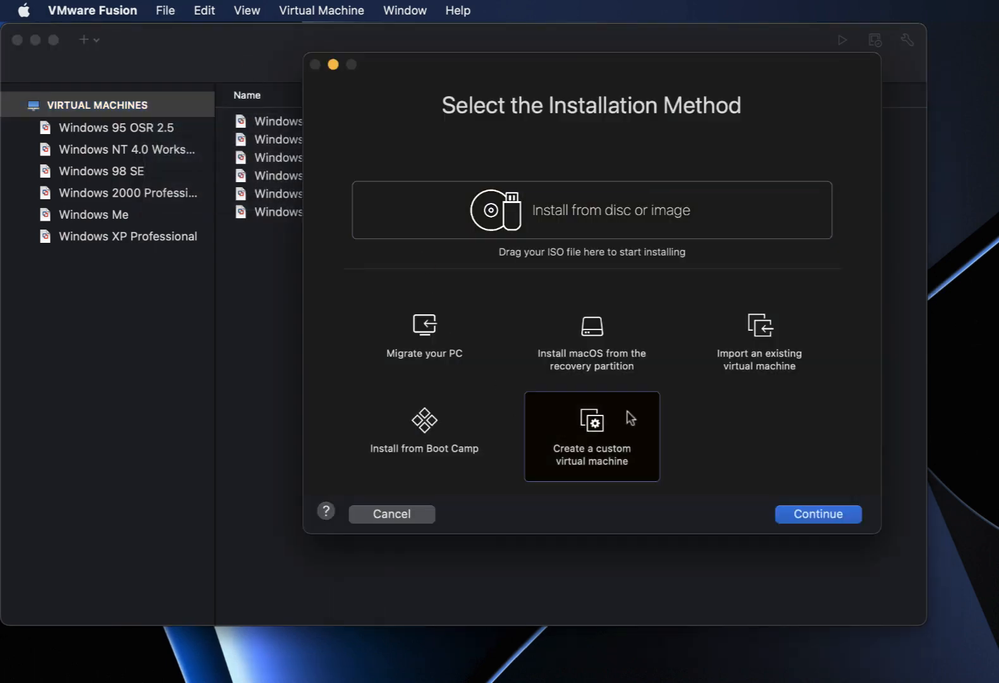
click(783, 517)
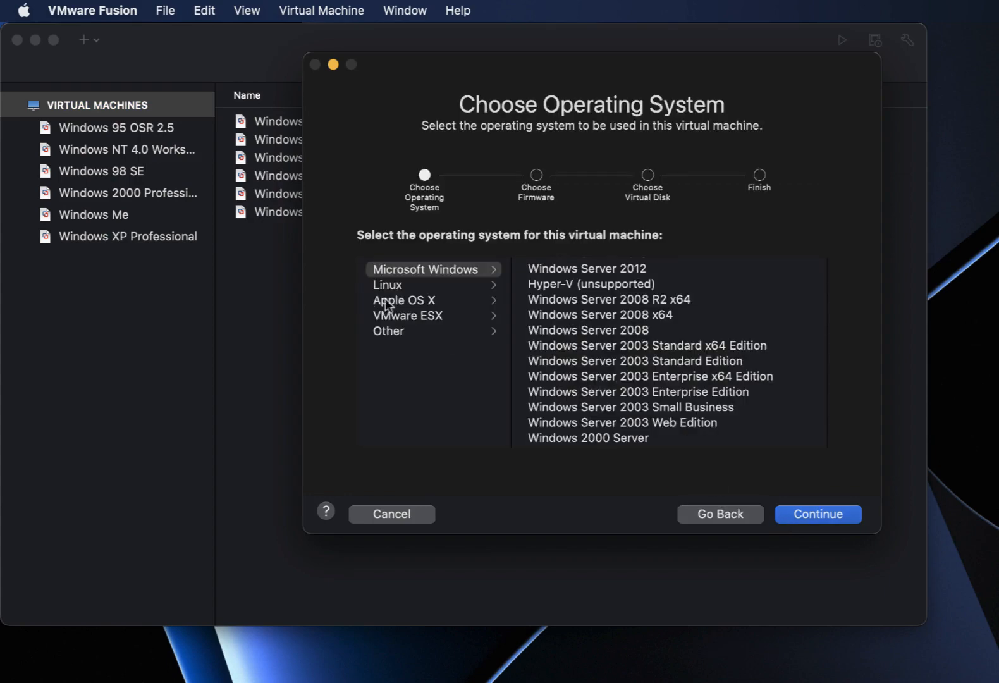
scroll(649, 364, down, 3)
click(625, 396)
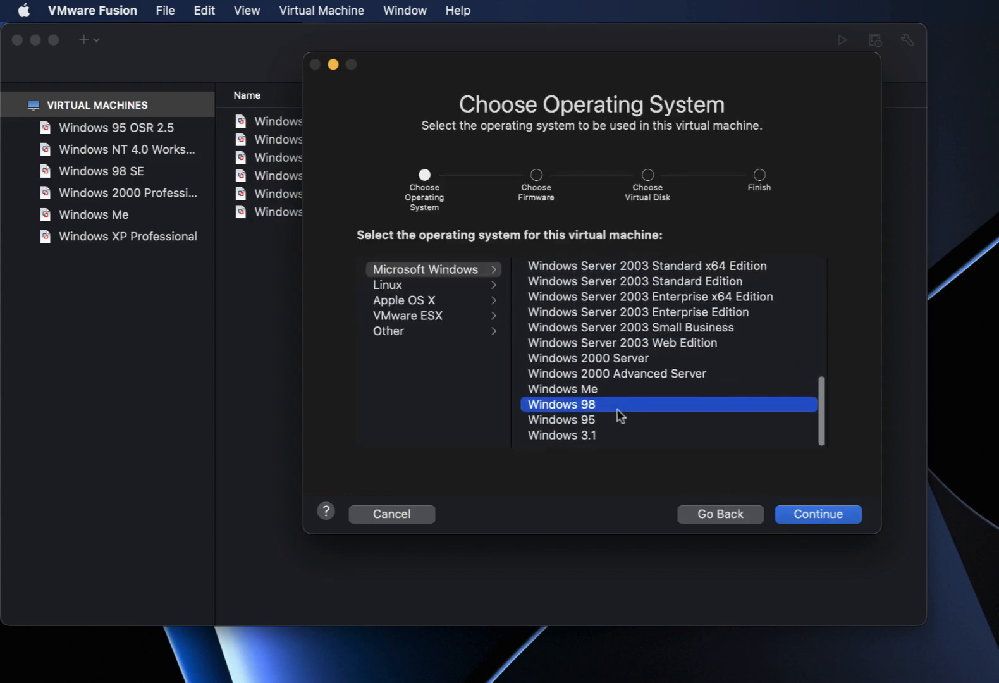
click(821, 517)
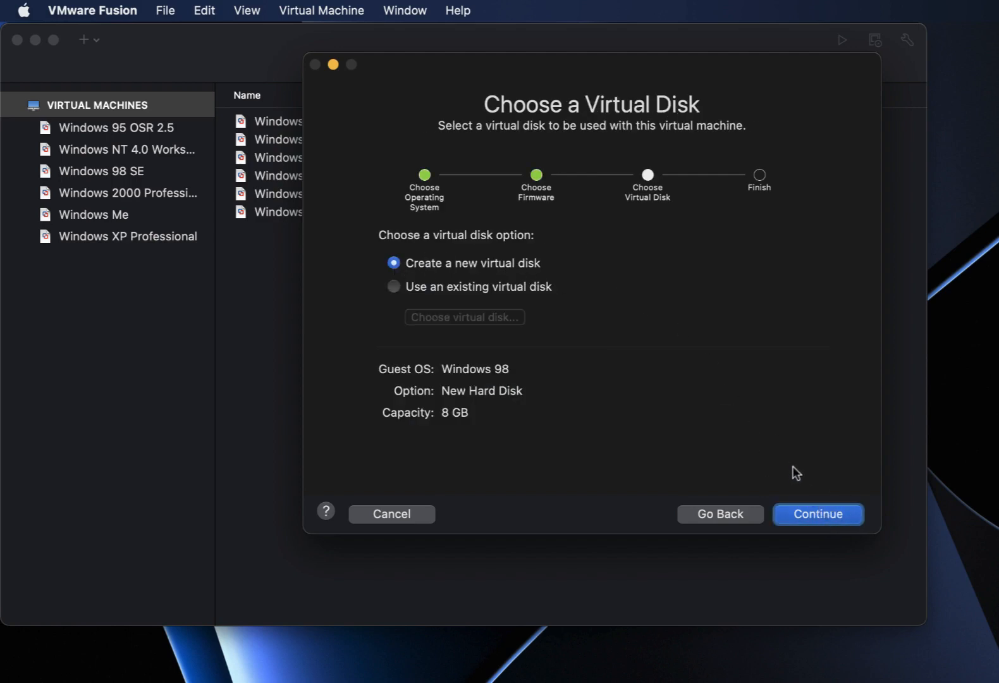
click(830, 520)
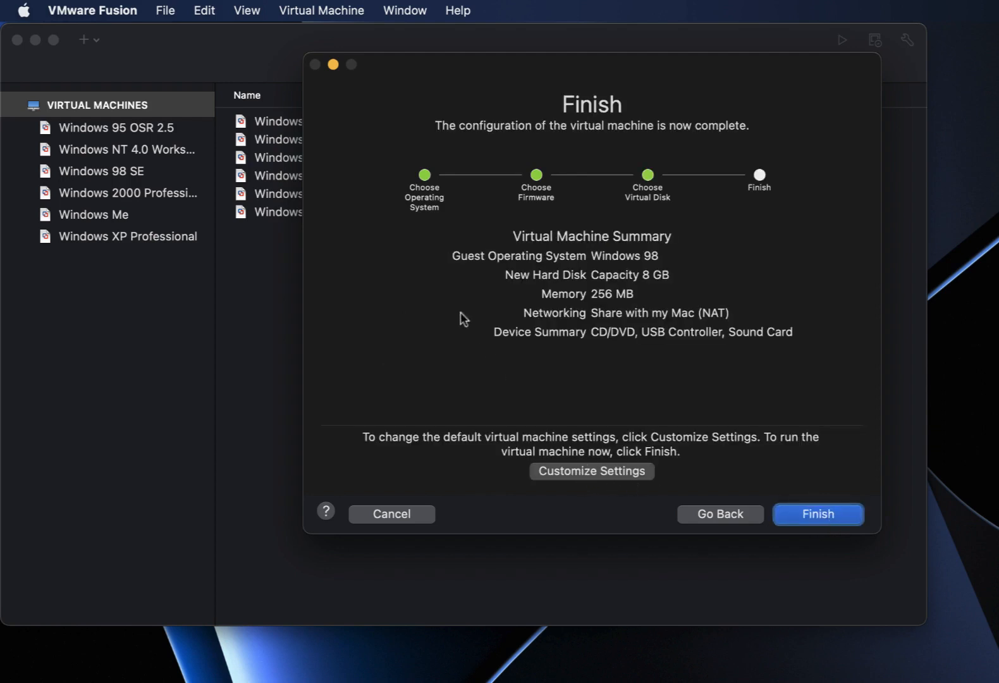
key(Return)
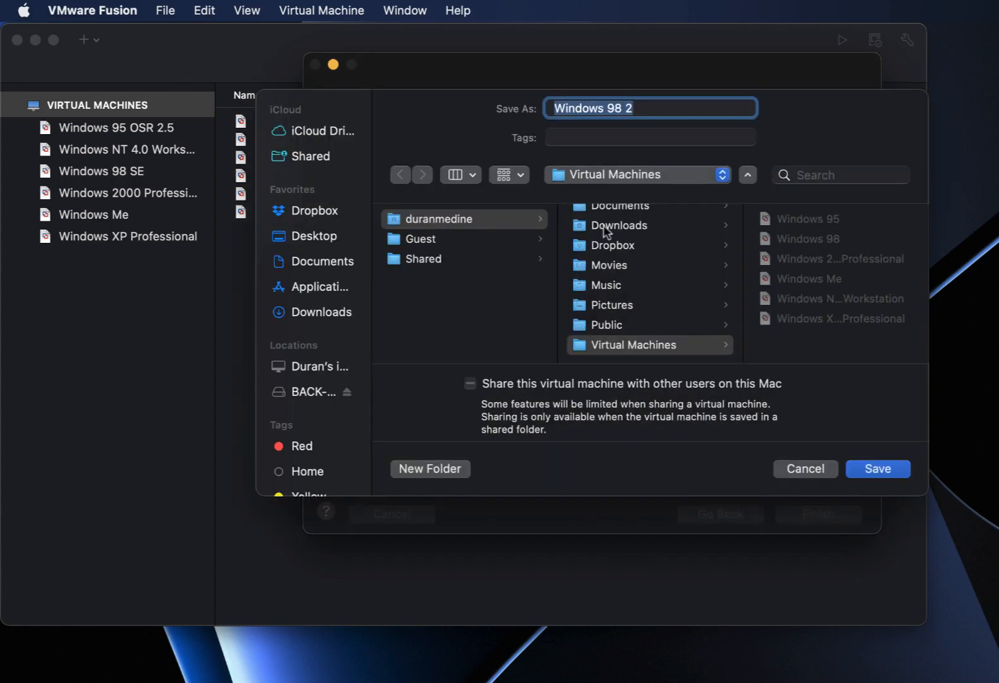
text(TEST)
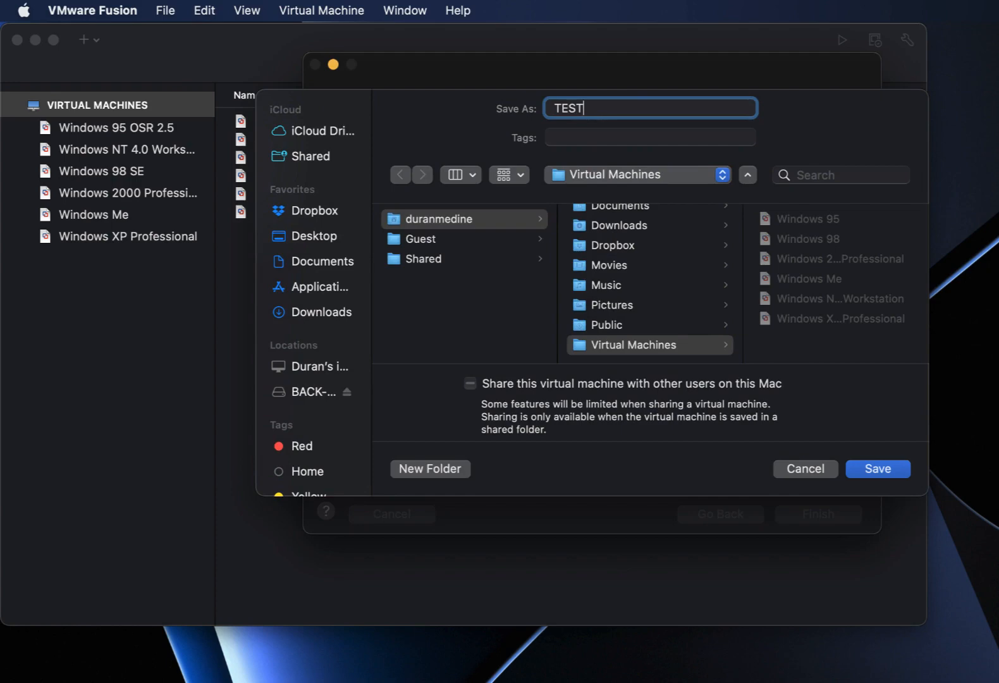
text(-VM)
Save the machine as TEST-VM and look over its processor and memory settings.
click(860, 472)
key(Return)
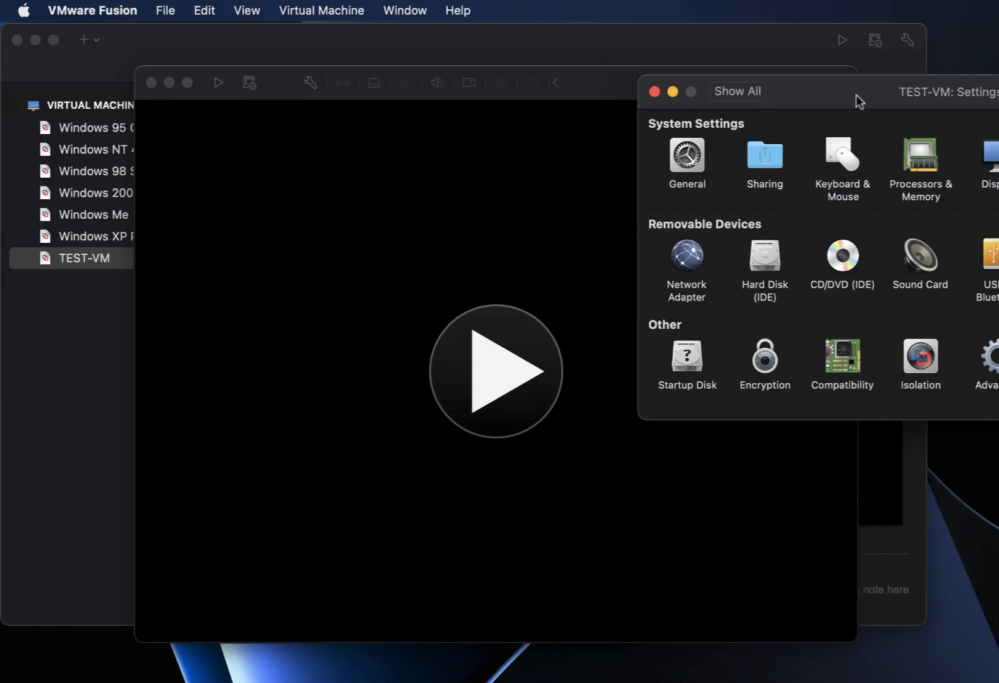
drag(860, 101, 504, 198)
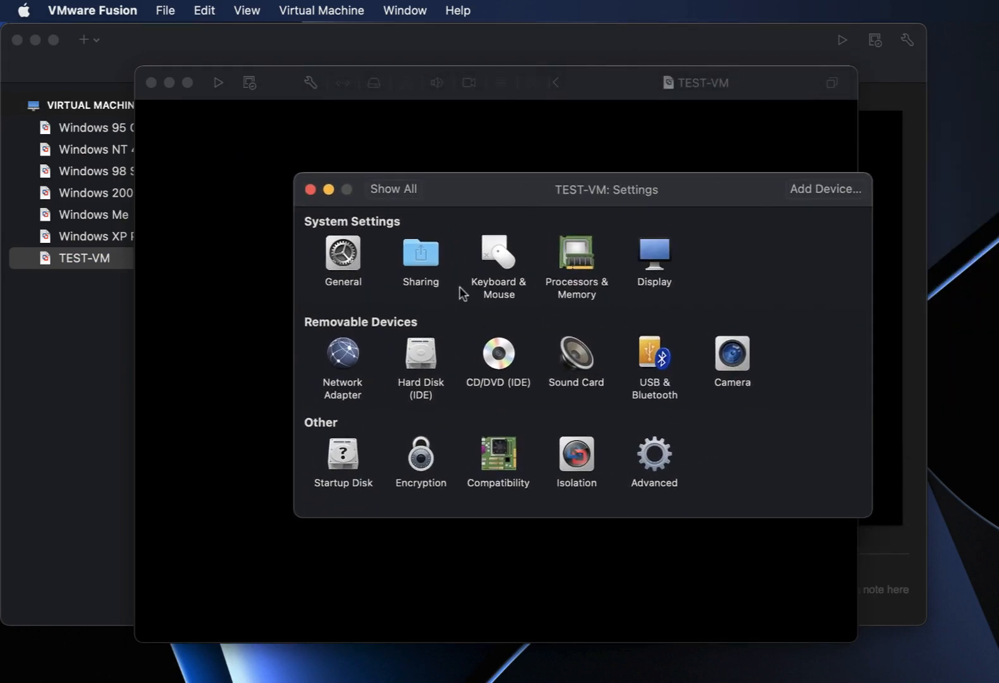
click(573, 251)
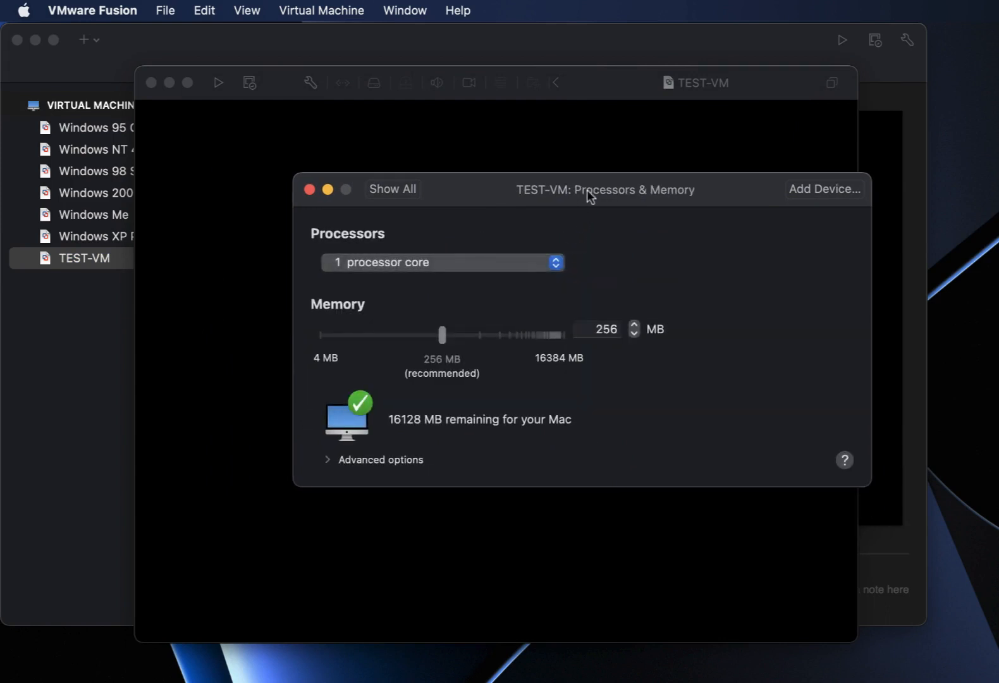
drag(586, 190, 566, 192)
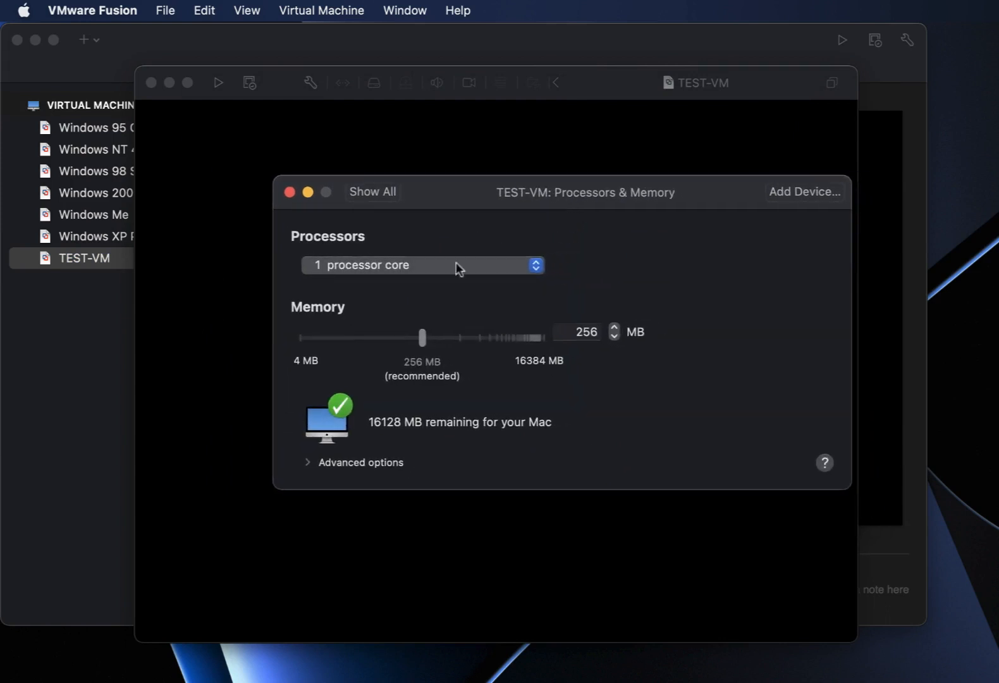
click(365, 193)
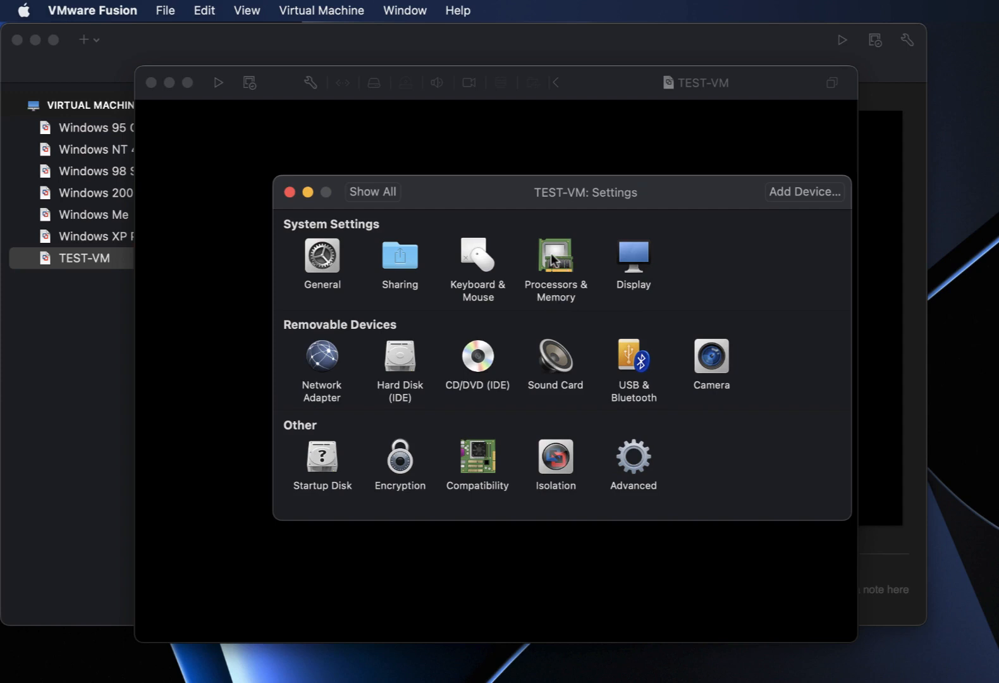
Change the hard disk size to 4.00 GB and apply it.
click(389, 354)
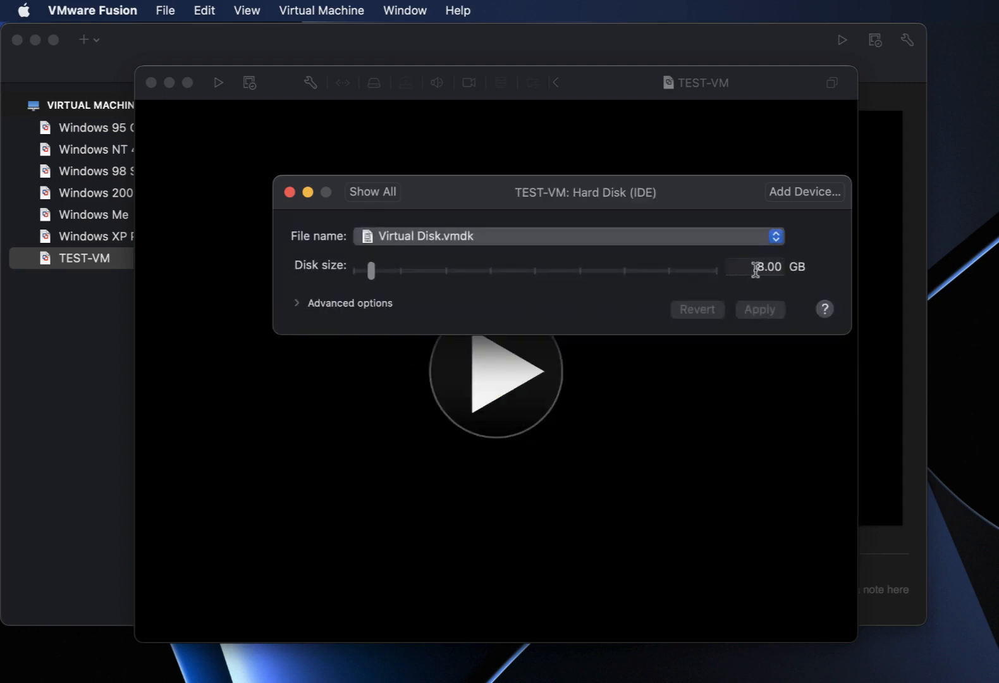
drag(763, 266, 746, 266)
text(4)
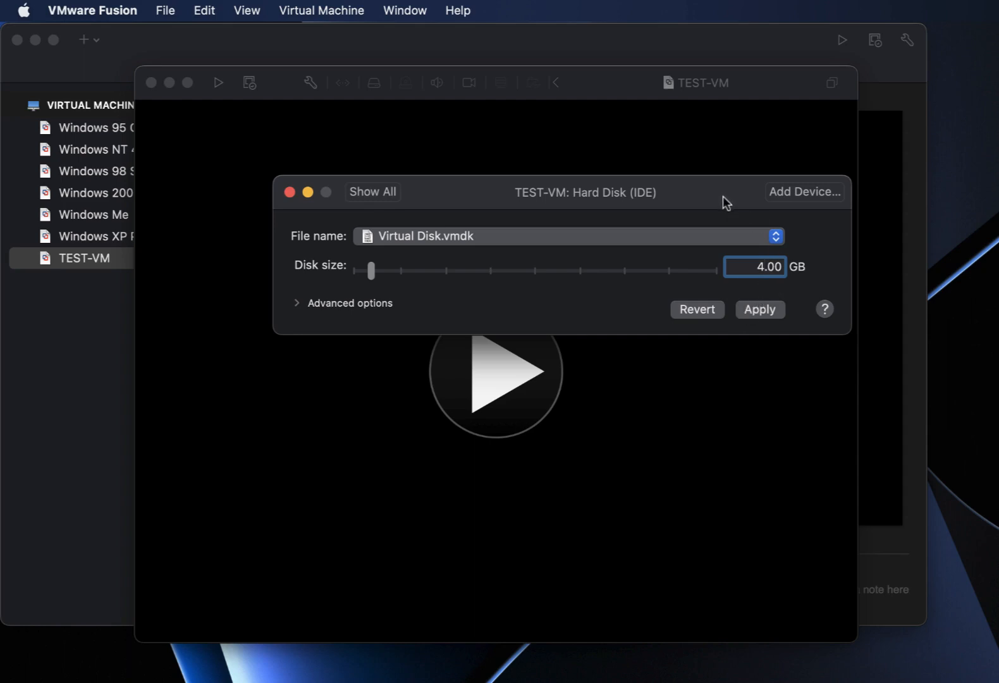
click(762, 312)
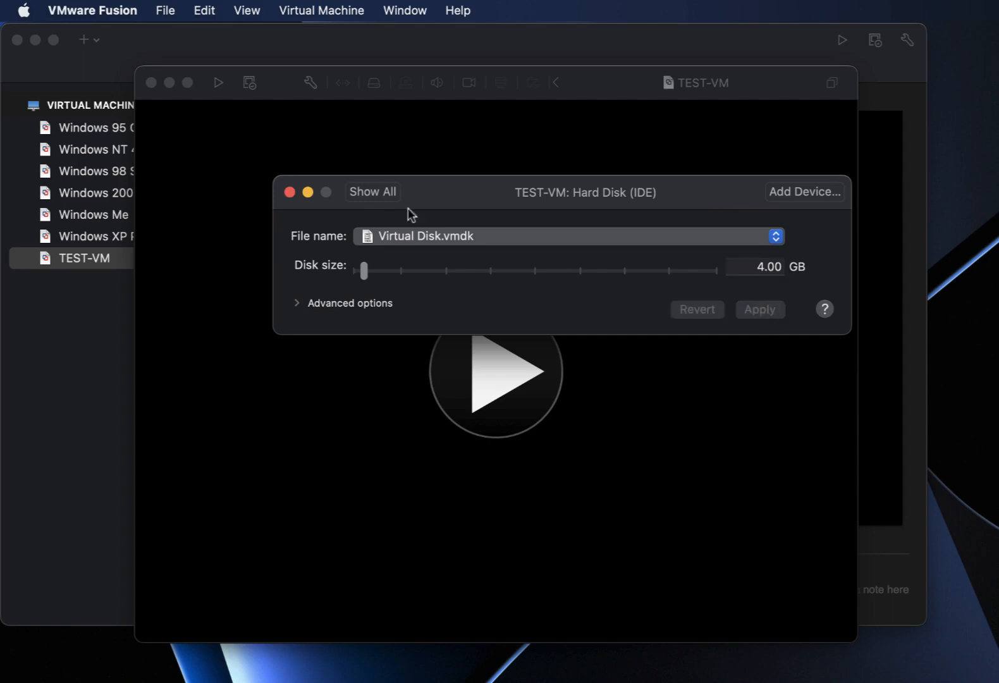
click(366, 195)
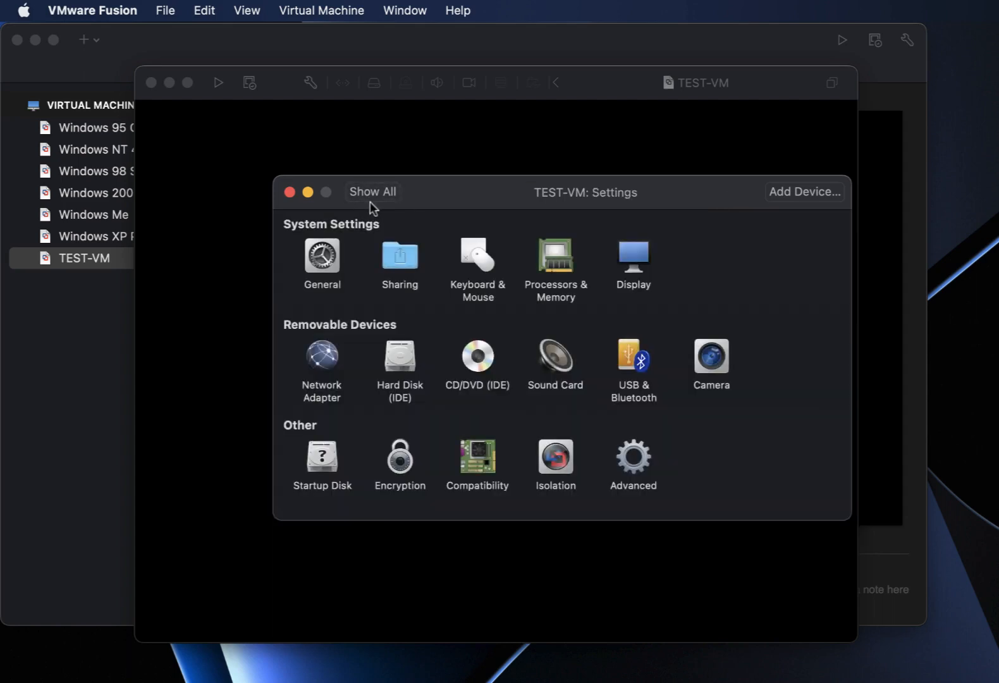
Check the advanced compatibility options, then set USB Compatibility to USB 1.1 under advanced USB options.
click(480, 451)
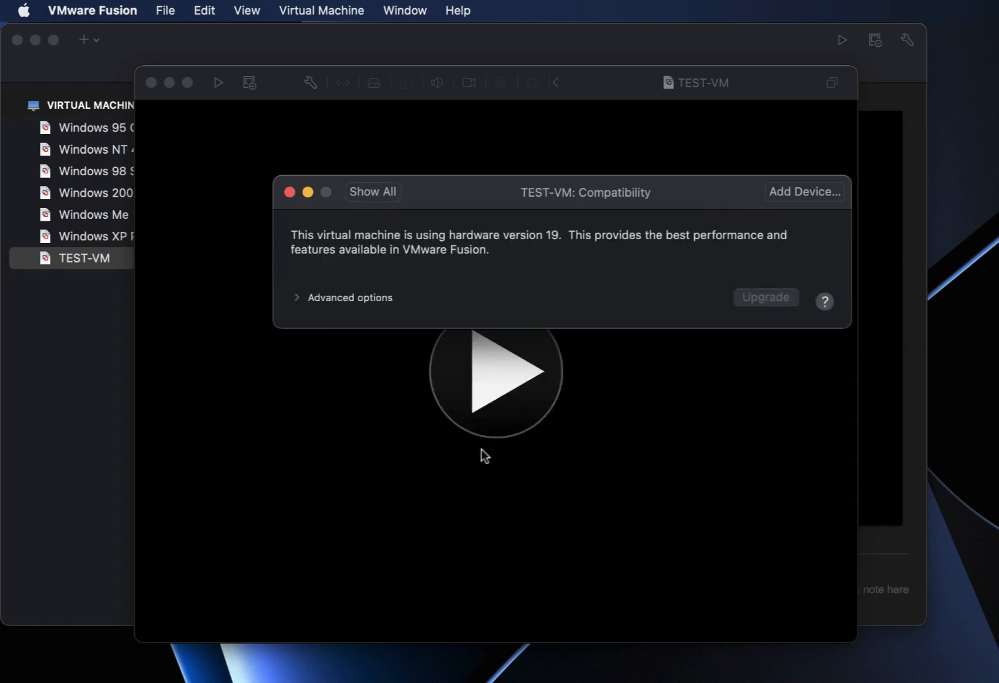
click(296, 298)
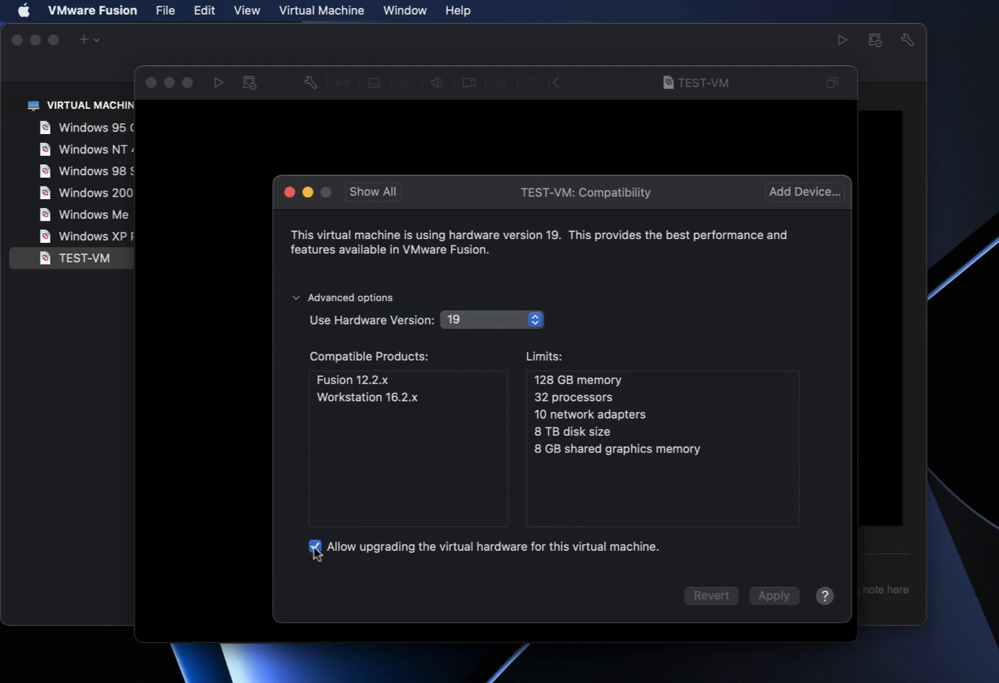
click(366, 192)
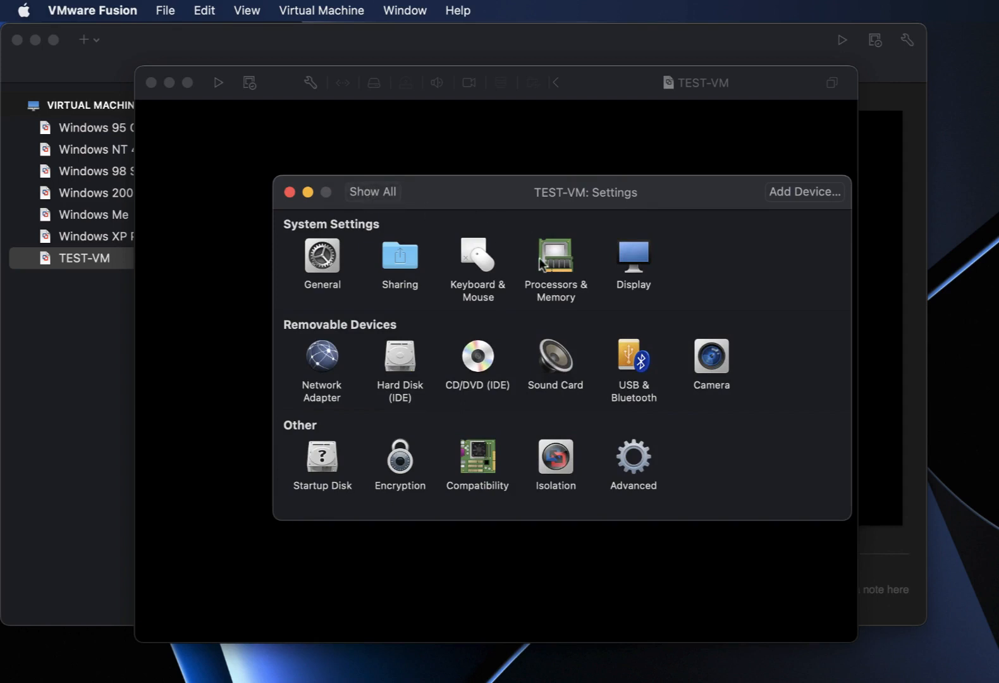
click(633, 361)
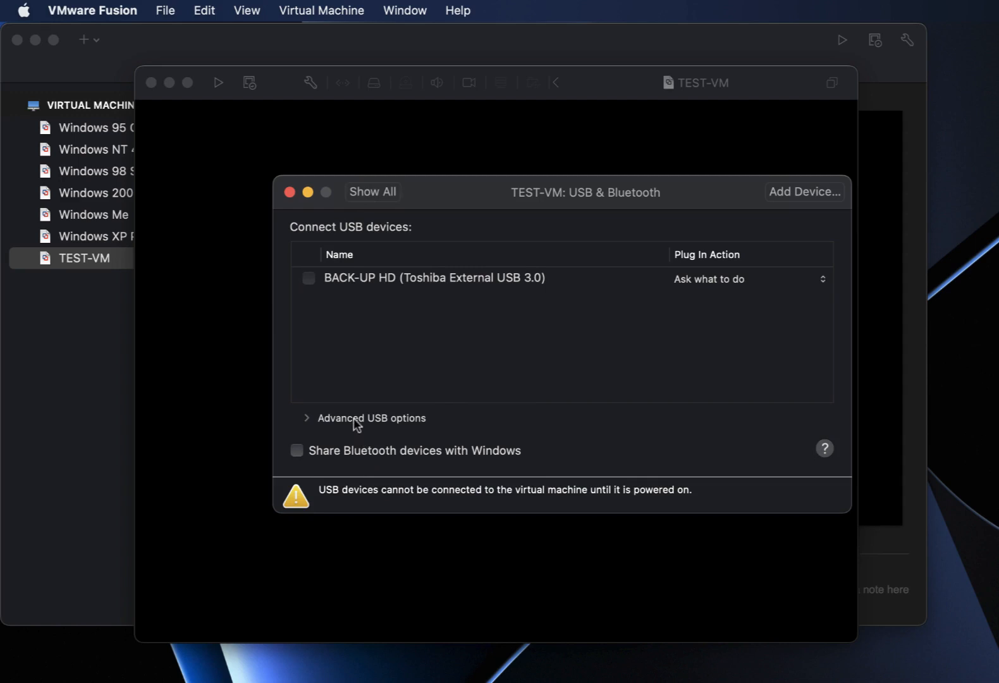
click(308, 418)
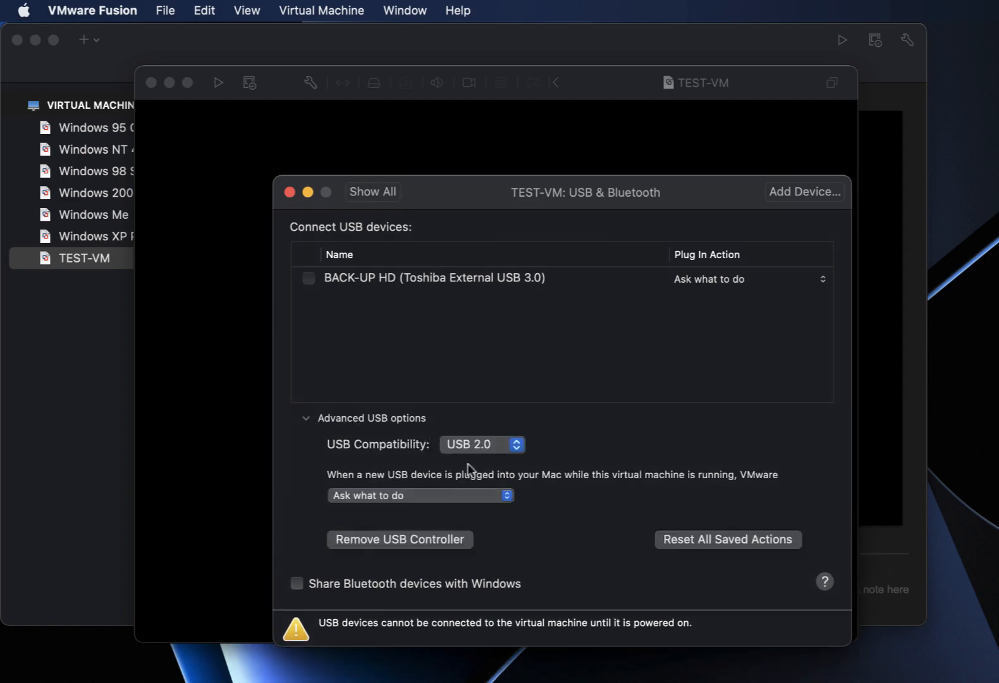
click(477, 448)
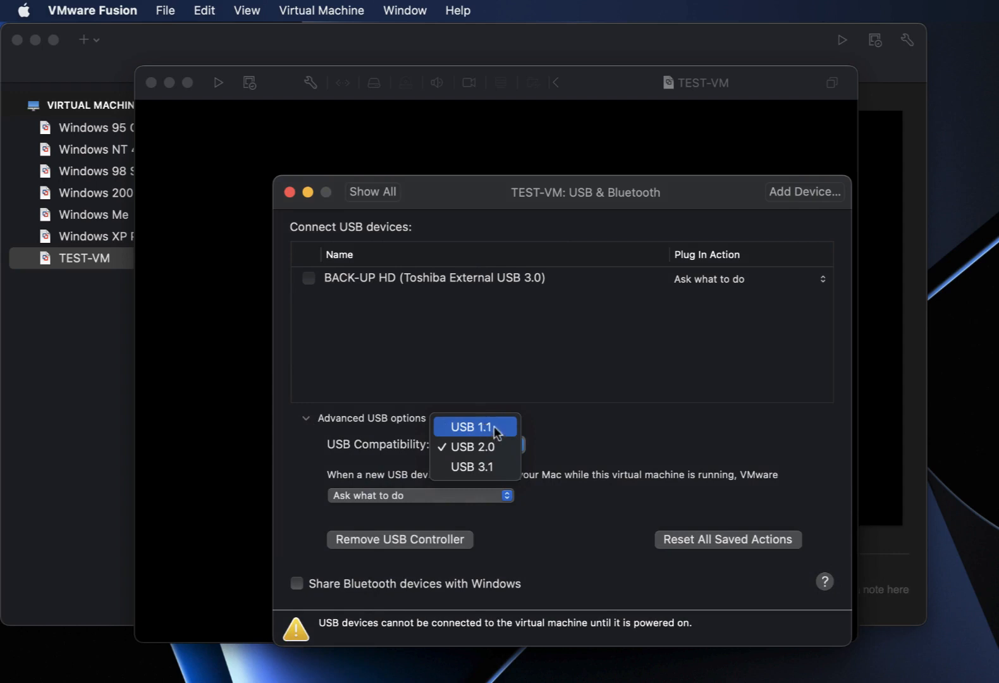
click(494, 426)
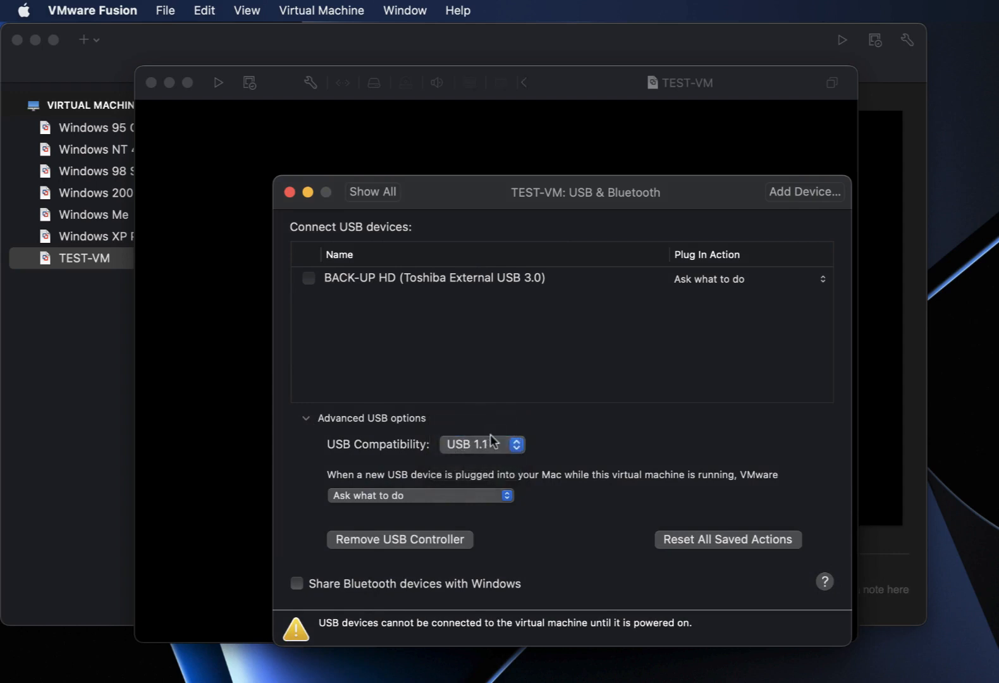
Close the settings and reveal the TEST-VM bundle in Finder.
click(290, 192)
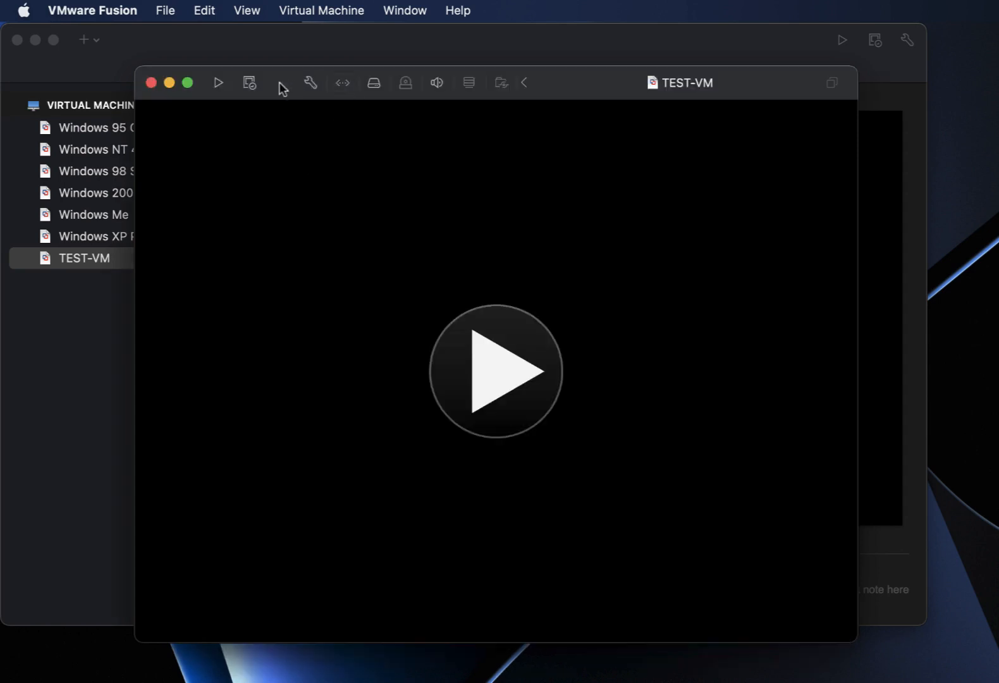
drag(279, 82, 350, 76)
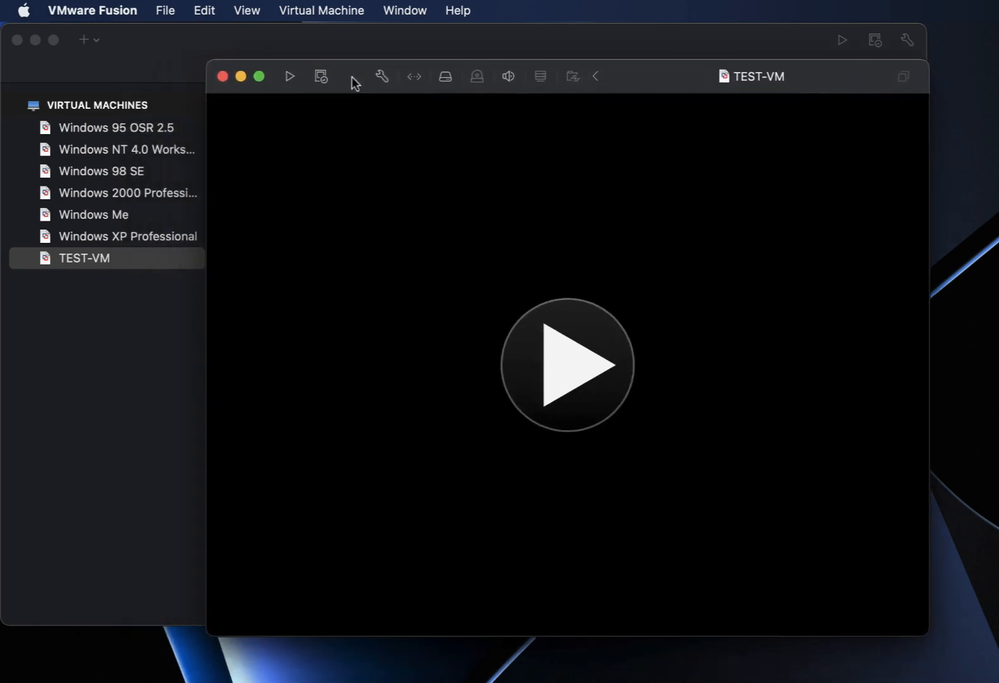
right_click(111, 262)
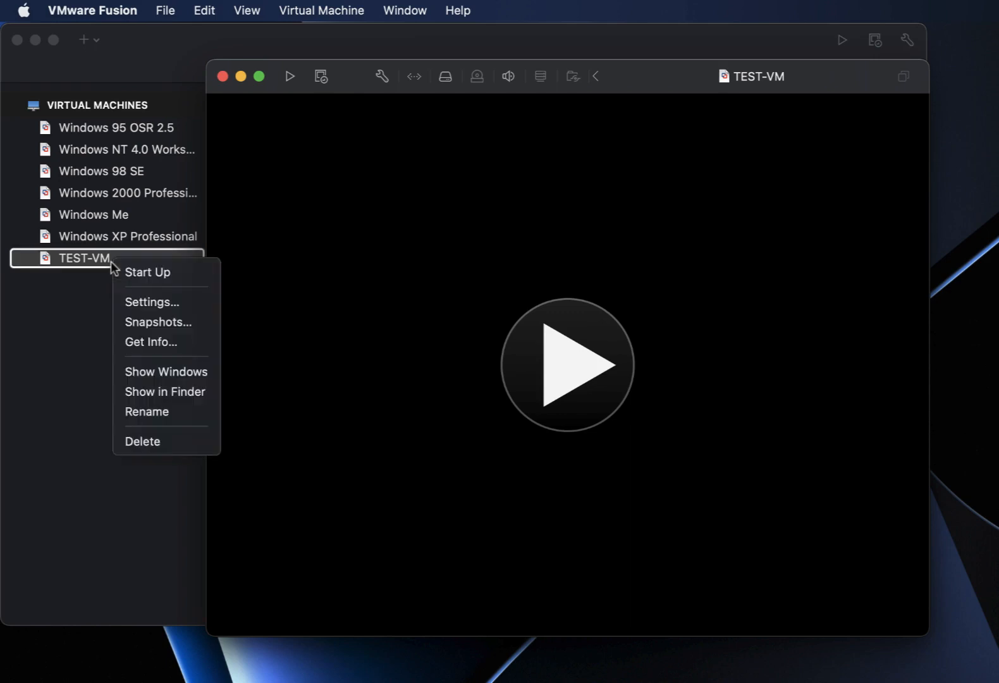
click(167, 393)
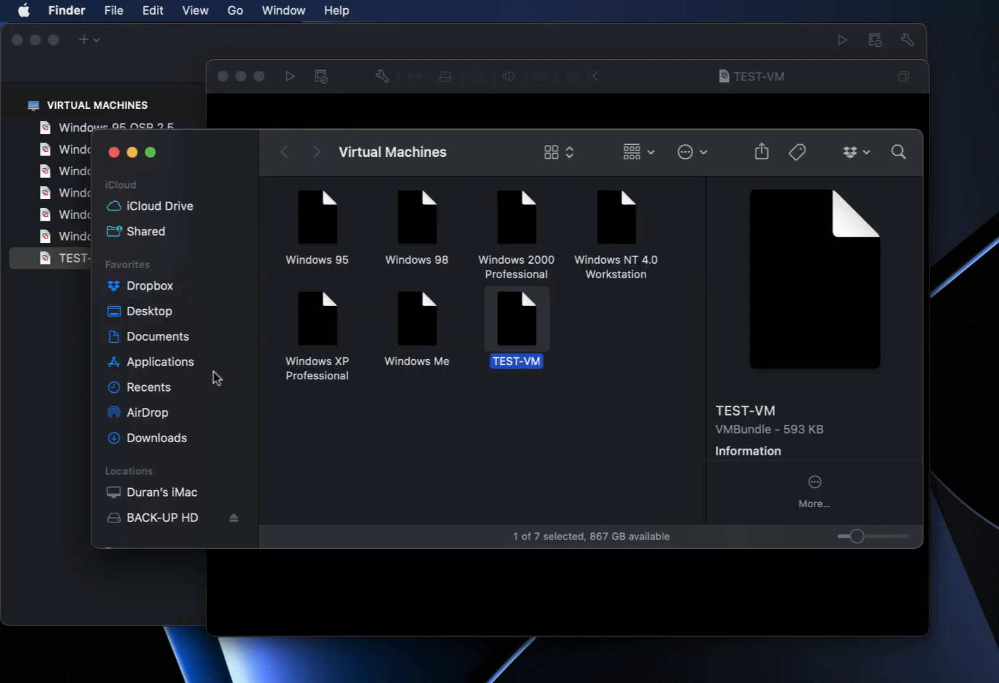
Show the package contents and open TEST-VM.vmx with TextEdit.
right_click(507, 316)
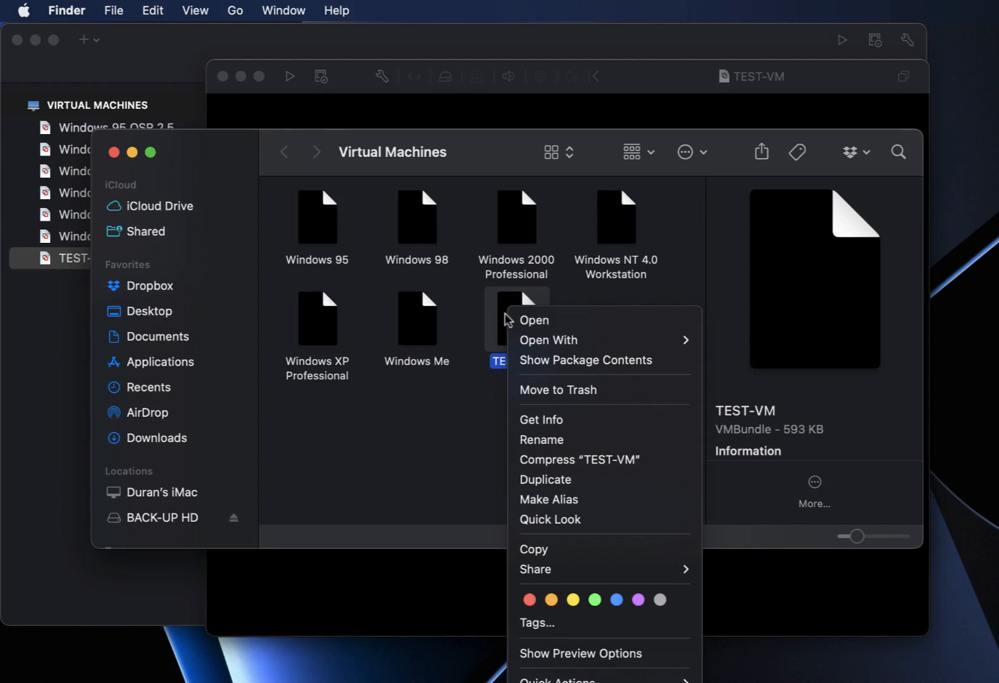
click(572, 369)
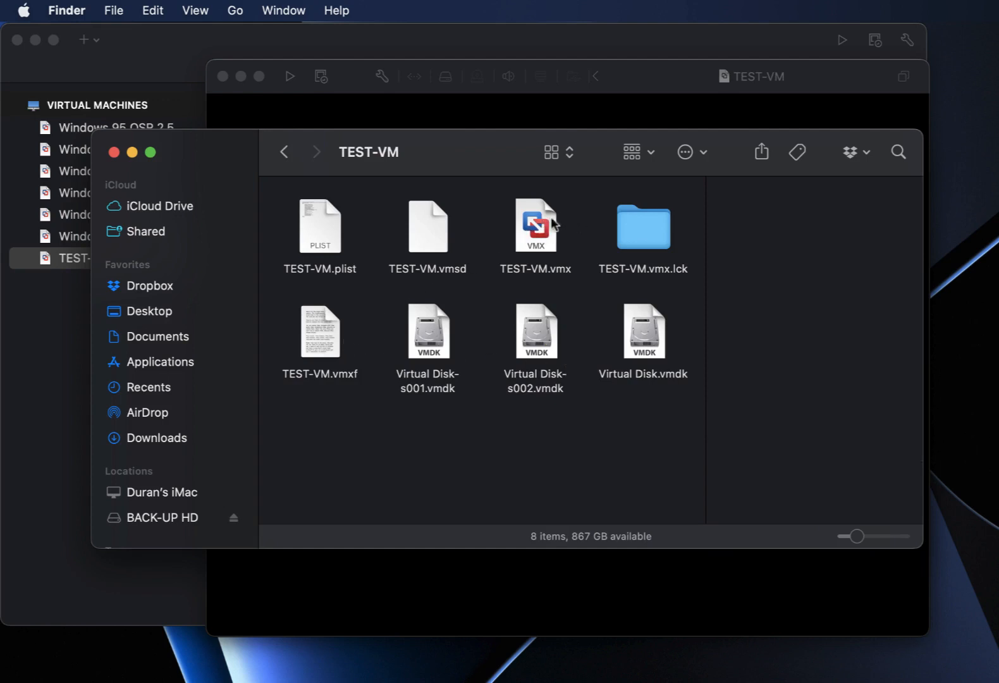
right_click(532, 233)
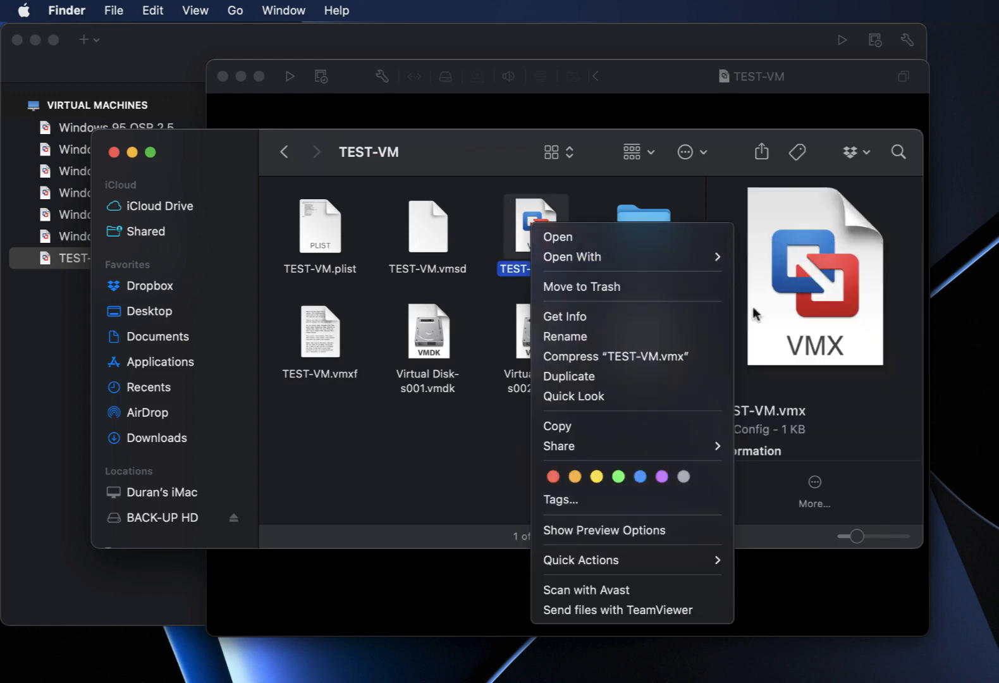
mouse_move(659, 260)
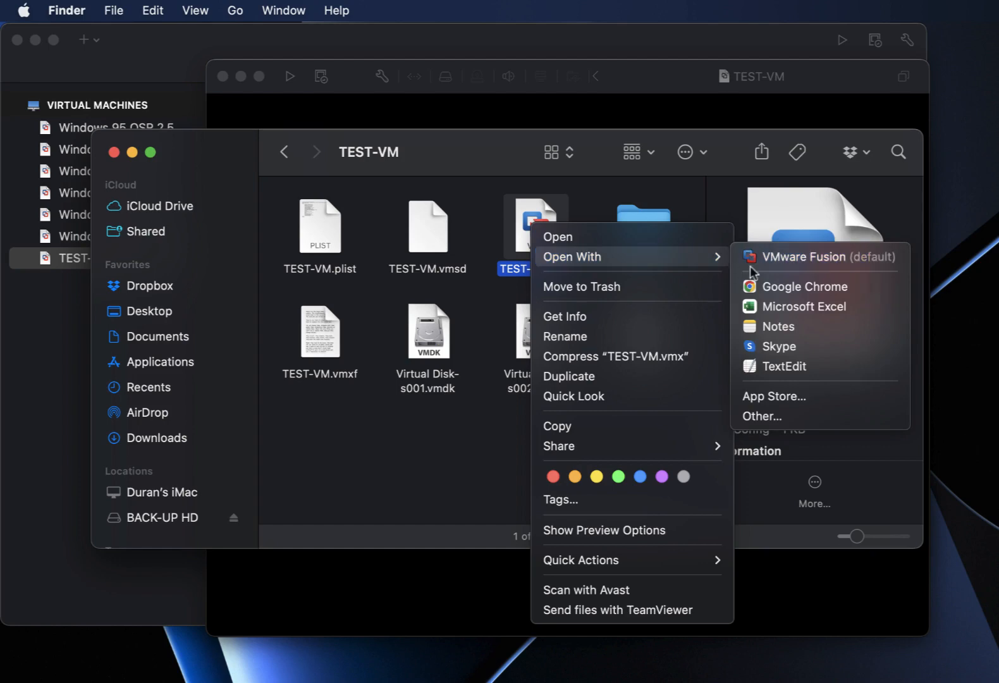
click(789, 366)
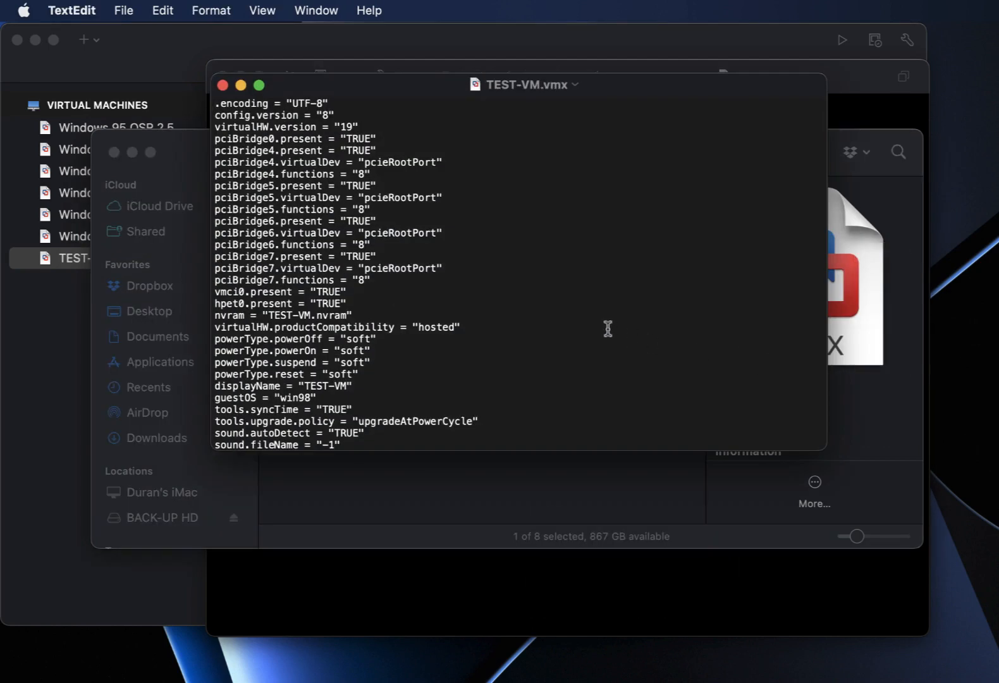
Paste sound.virtualDev = "sb16" on a new line below sound.autoDetect.
scroll(472, 364, down, 2)
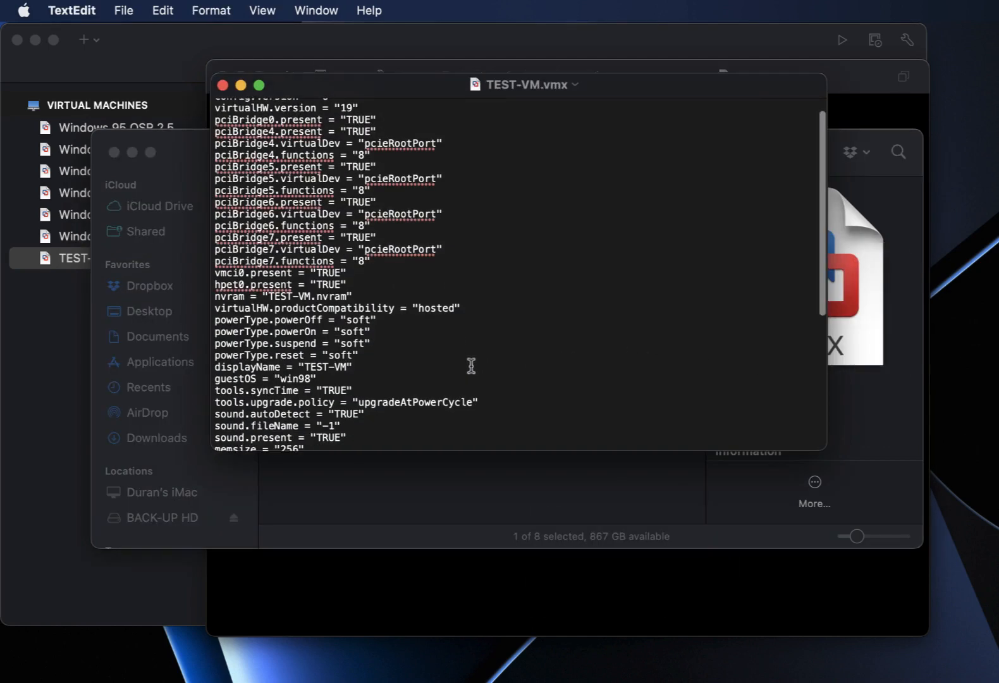
scroll(471, 366, down, 3)
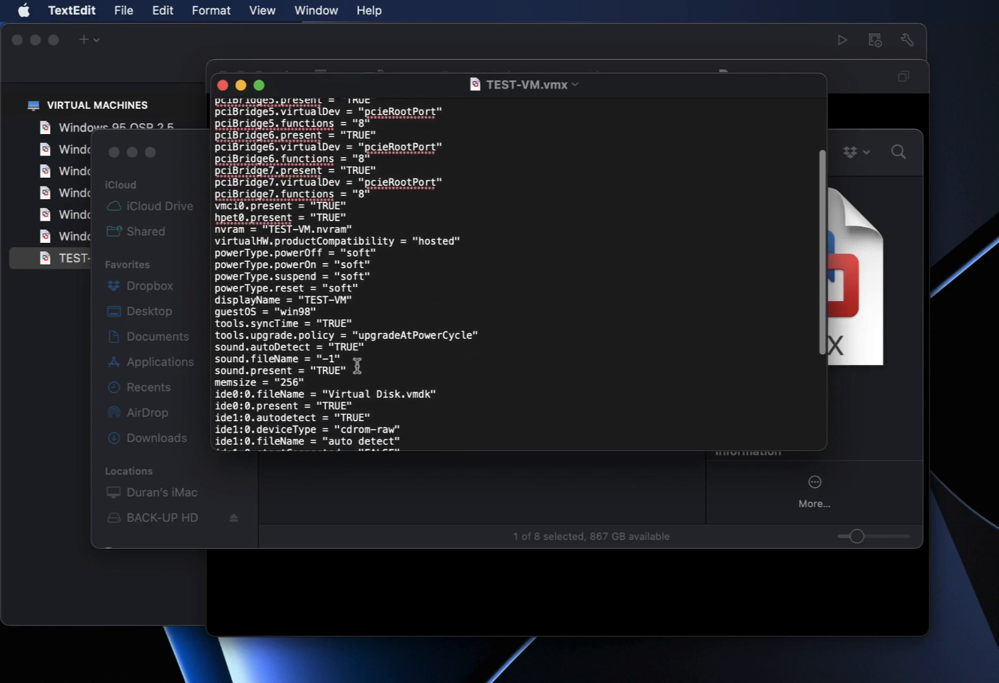
scroll(386, 345, up, 3)
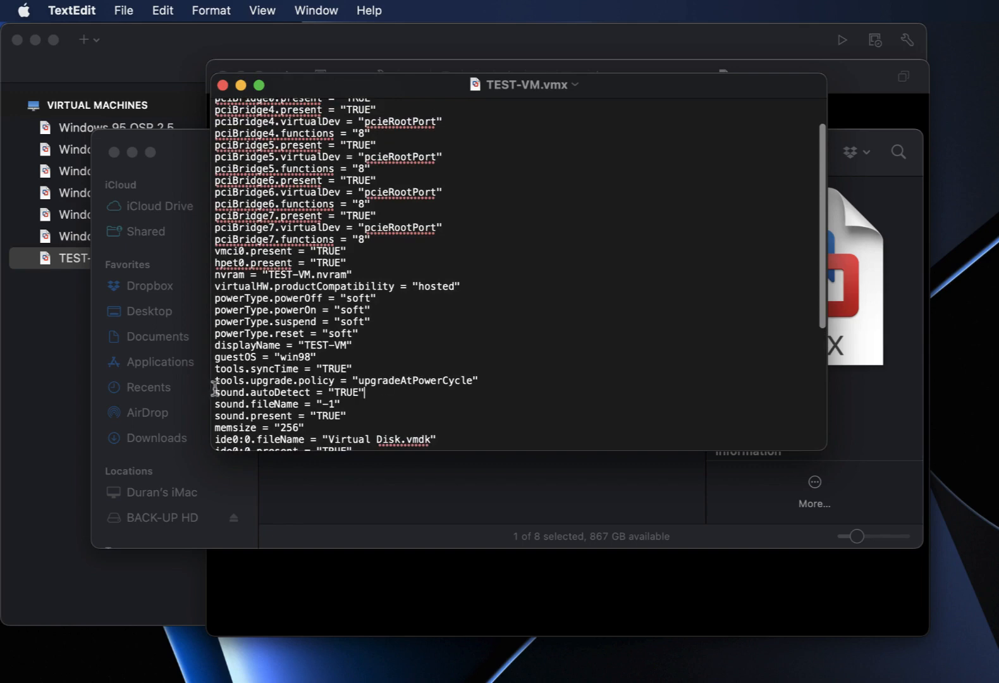
click(382, 397)
key(Return)
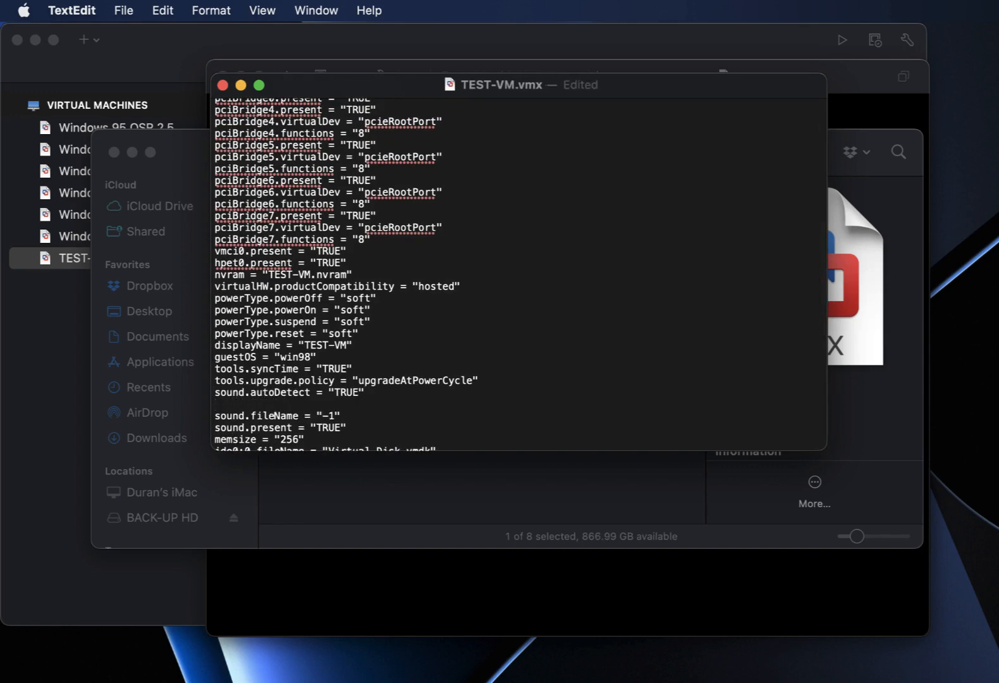
text(sound.virtualDev = "sb16")
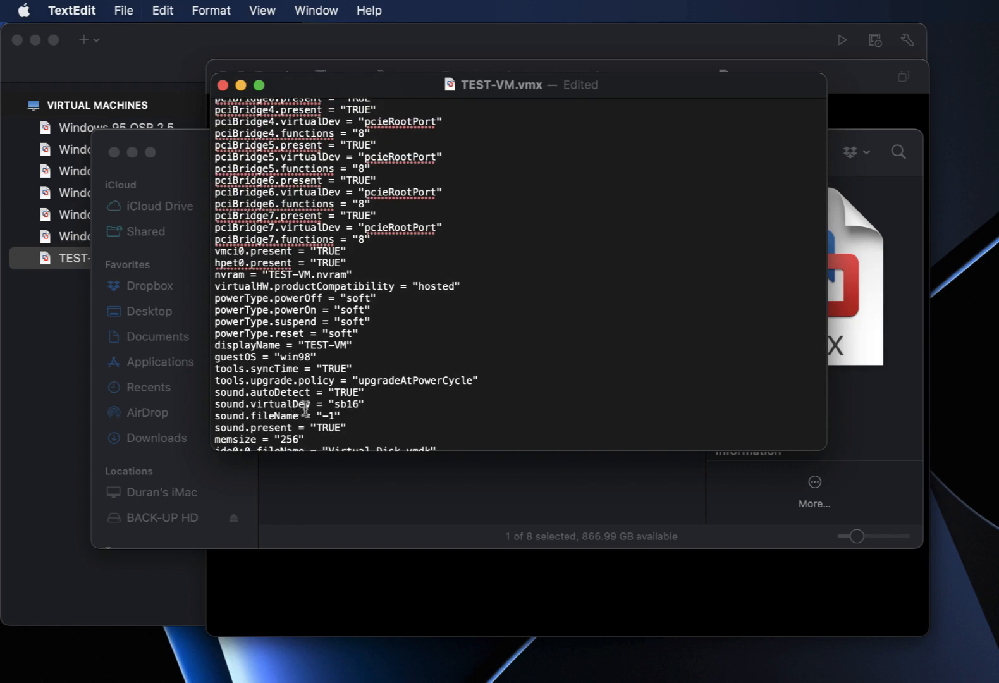
Change virtualHW.version from 19 to 4 and pciBridge0.present to FALSE.
scroll(343, 408, up, 3)
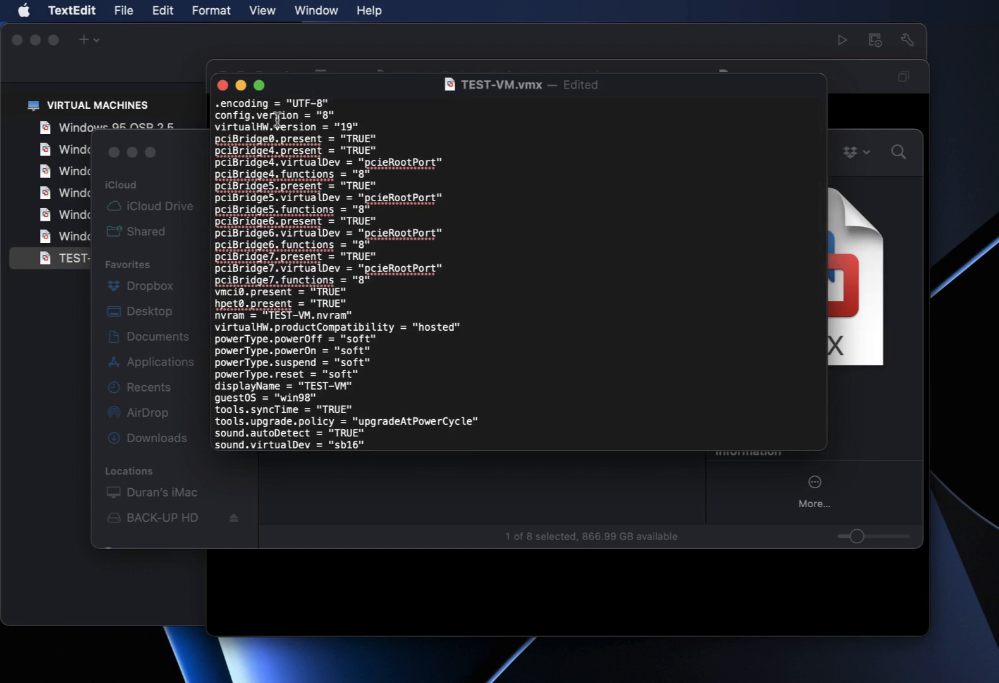
double_click(346, 127)
text(4)
double_click(358, 138)
text(FALSE)
Copy FALSE and paste it over TRUE for pciBridge4, pciBridge5 and pciBridge6.present.
drag(378, 138, 345, 139)
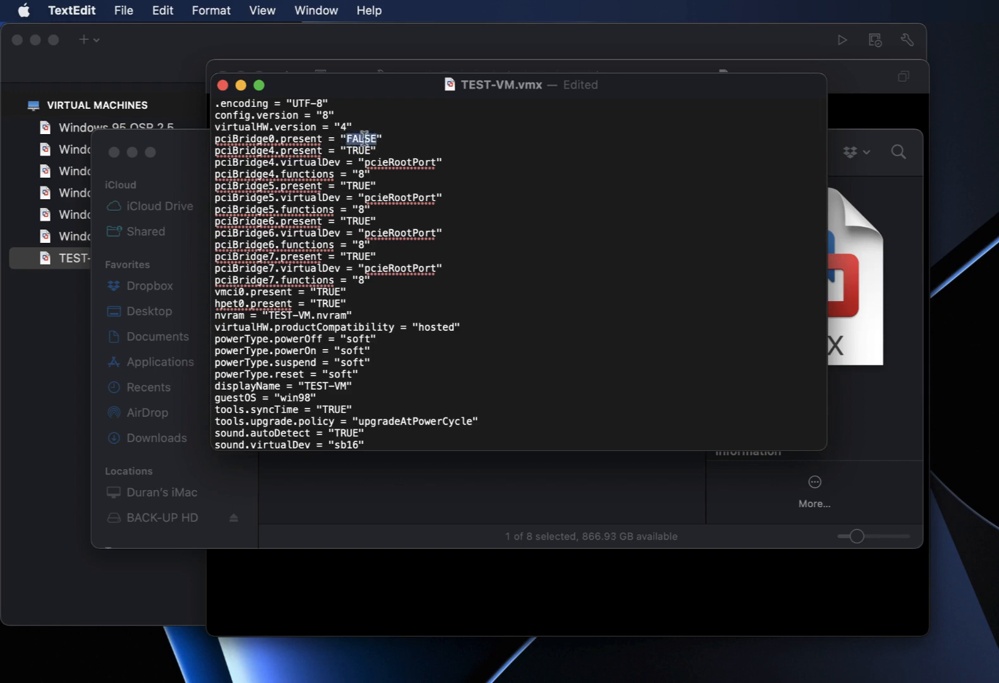
right_click(365, 136)
click(387, 248)
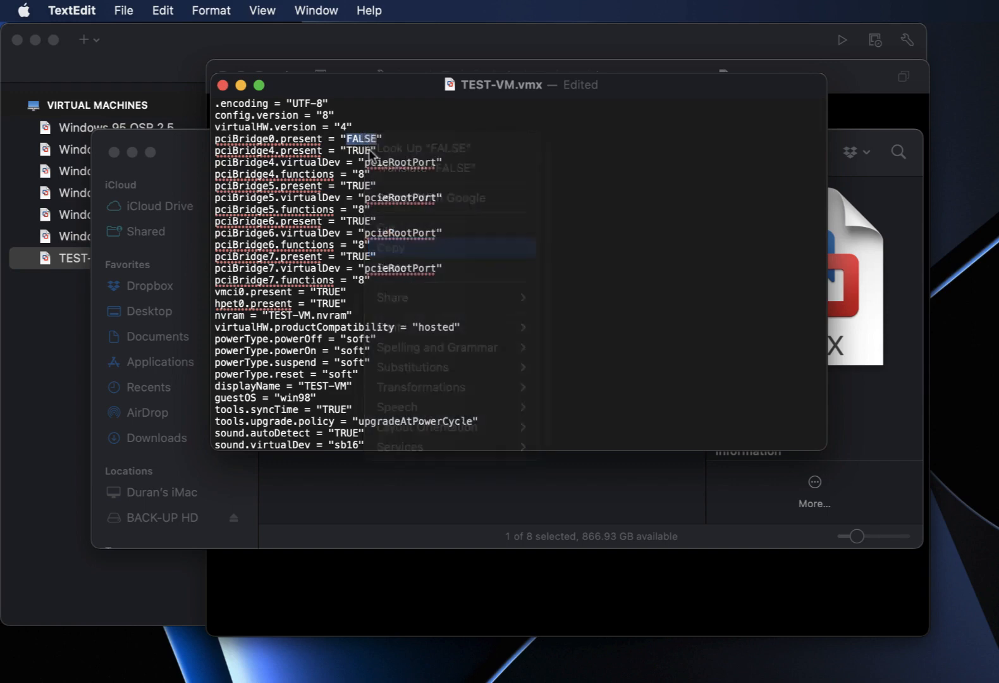
double_click(358, 150)
right_click(358, 150)
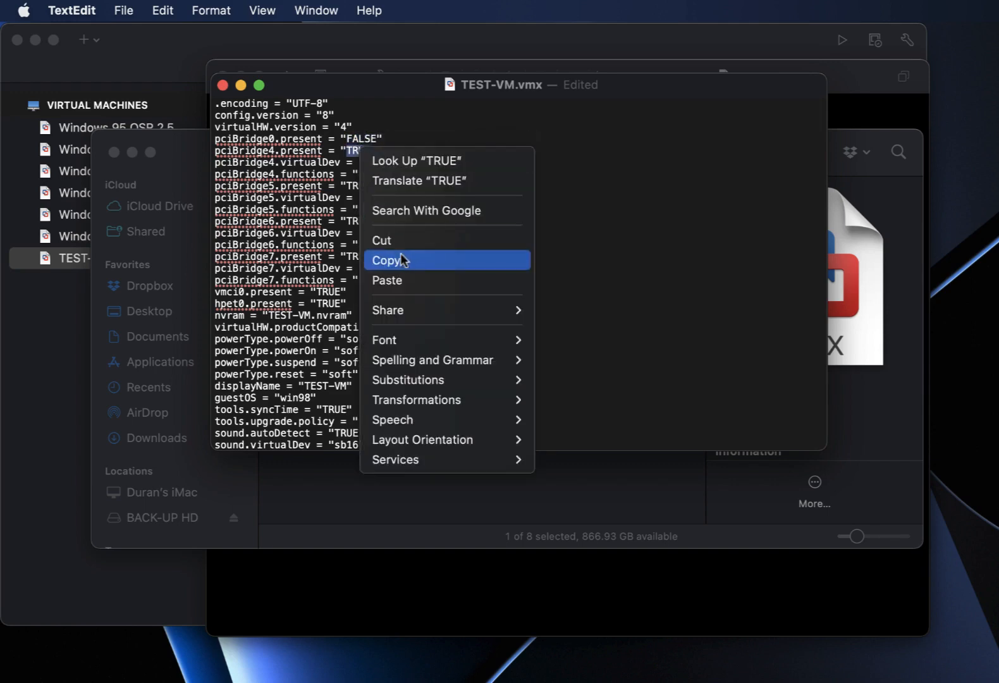
click(387, 280)
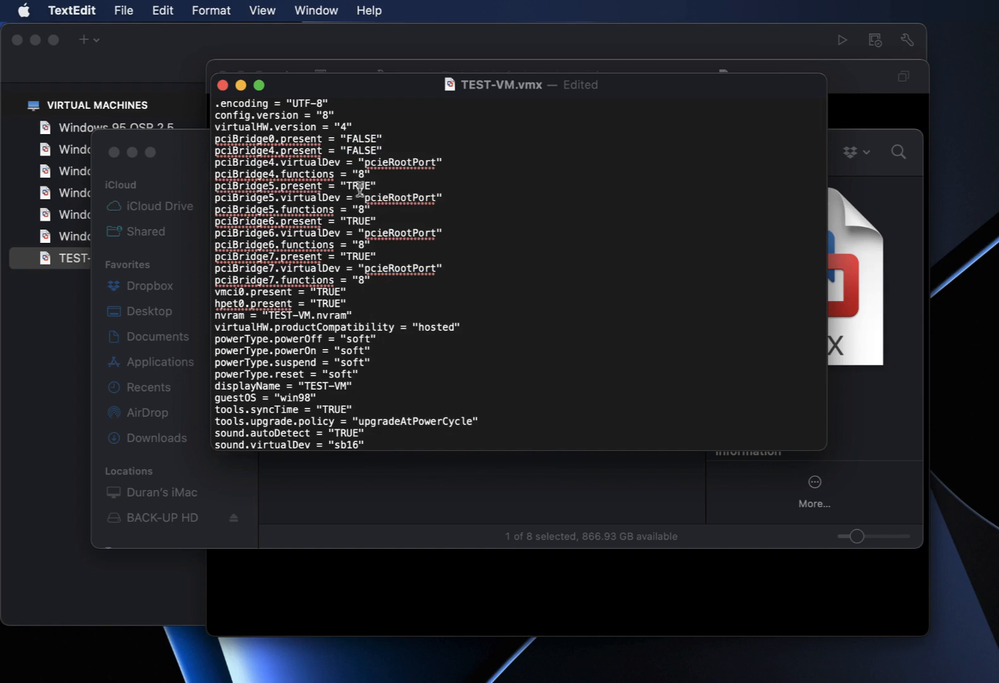
double_click(359, 185)
right_click(359, 188)
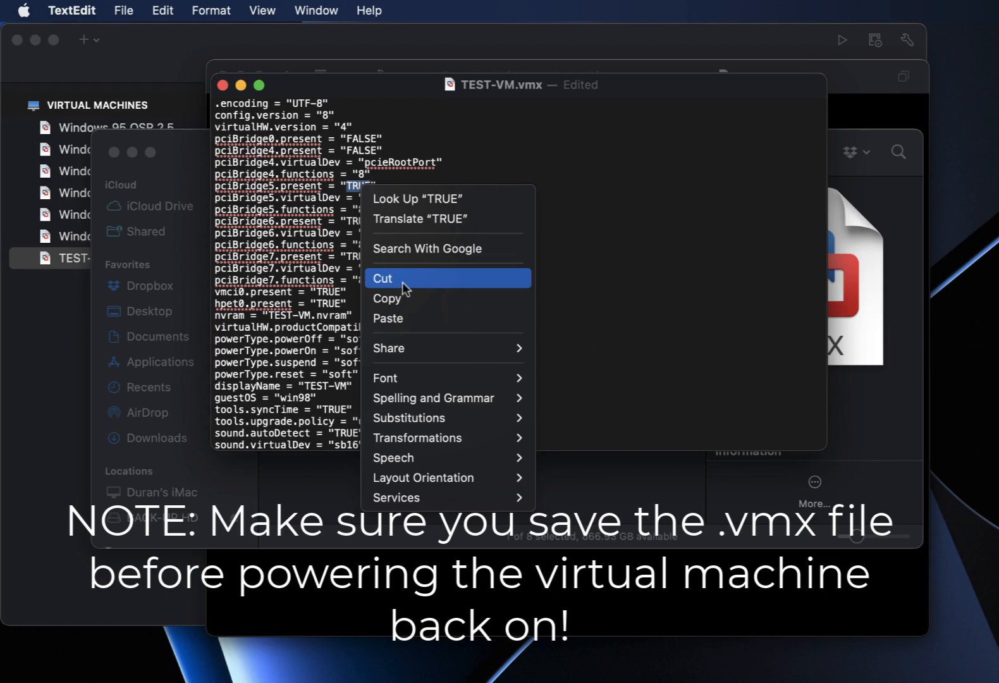
click(414, 318)
double_click(353, 220)
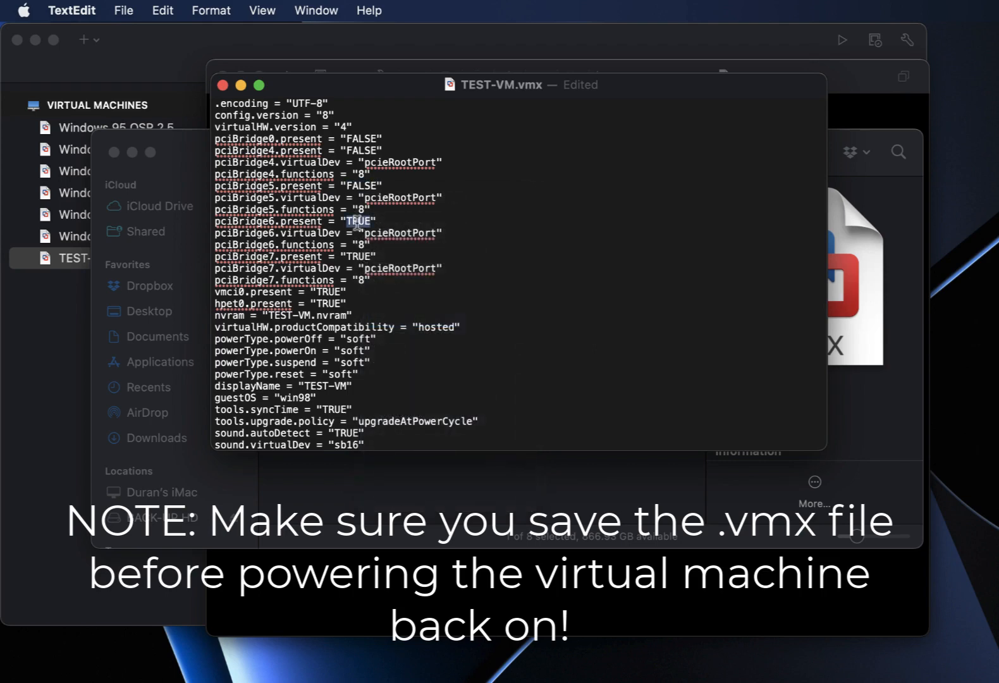
right_click(358, 220)
click(400, 353)
Set pciBridge7, vmci0 and hpet0.present to FALSE, then save TEST-VM.vmx.
double_click(351, 256)
right_click(358, 256)
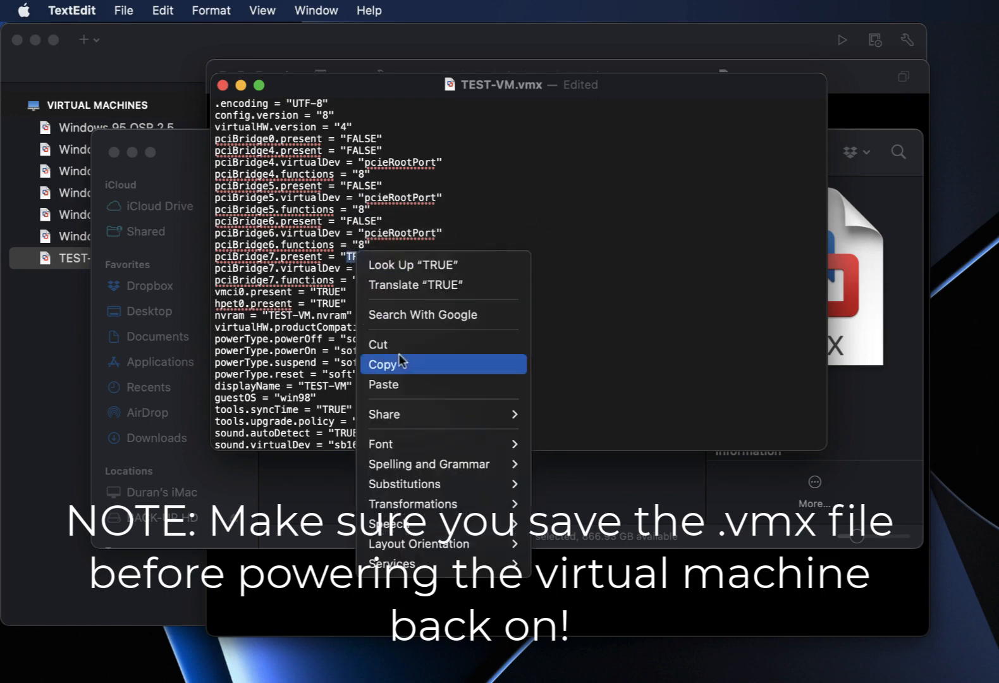
click(405, 385)
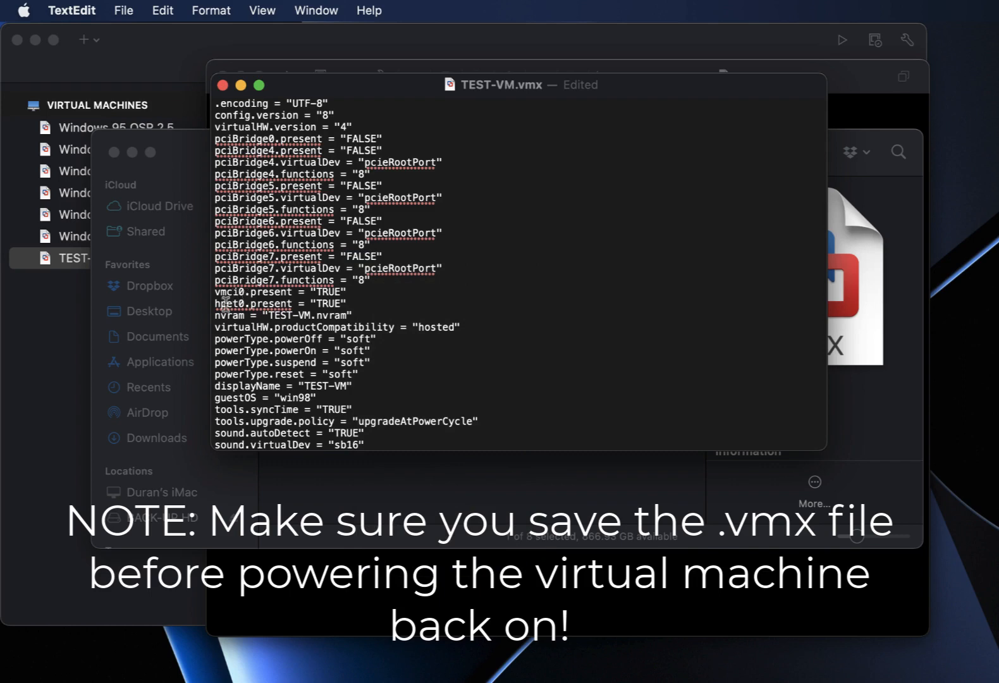
double_click(329, 292)
right_click(331, 289)
click(354, 421)
double_click(330, 304)
right_click(332, 307)
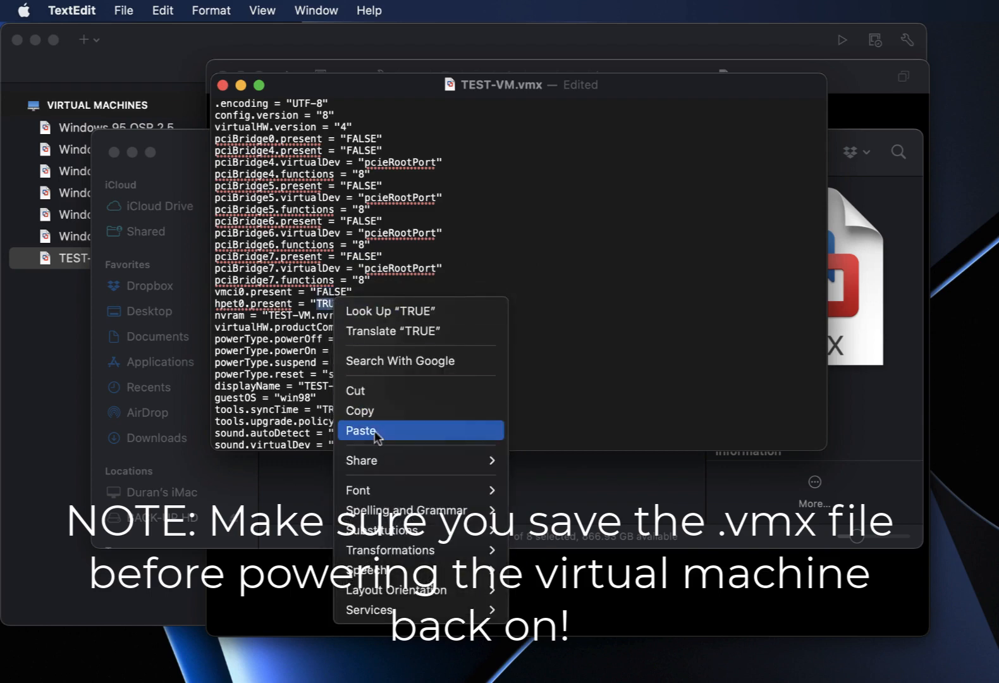
click(376, 432)
click(124, 10)
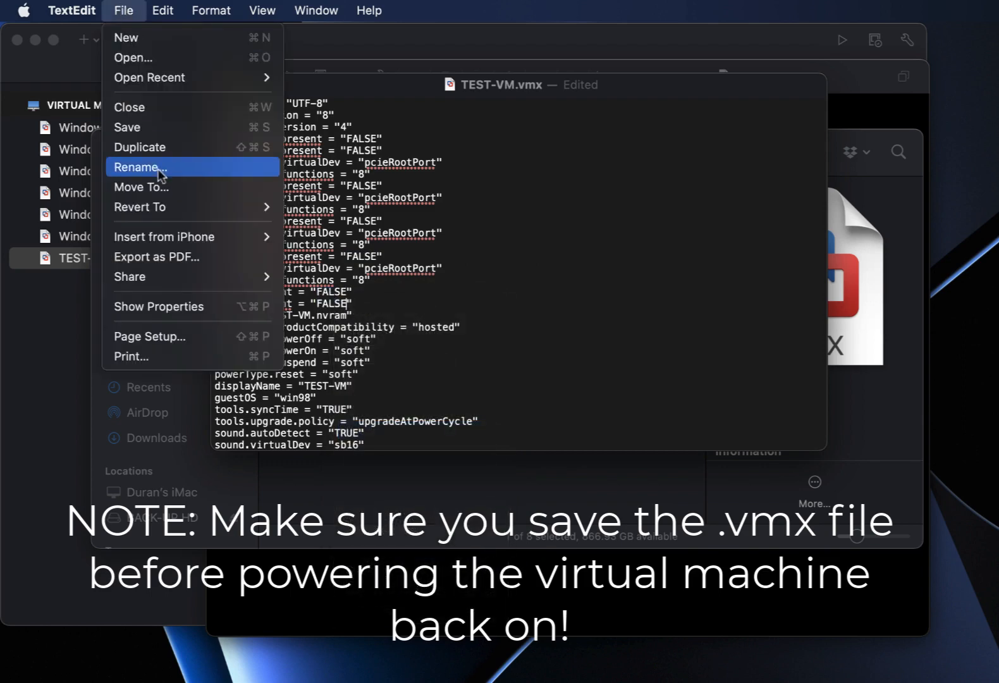
click(158, 130)
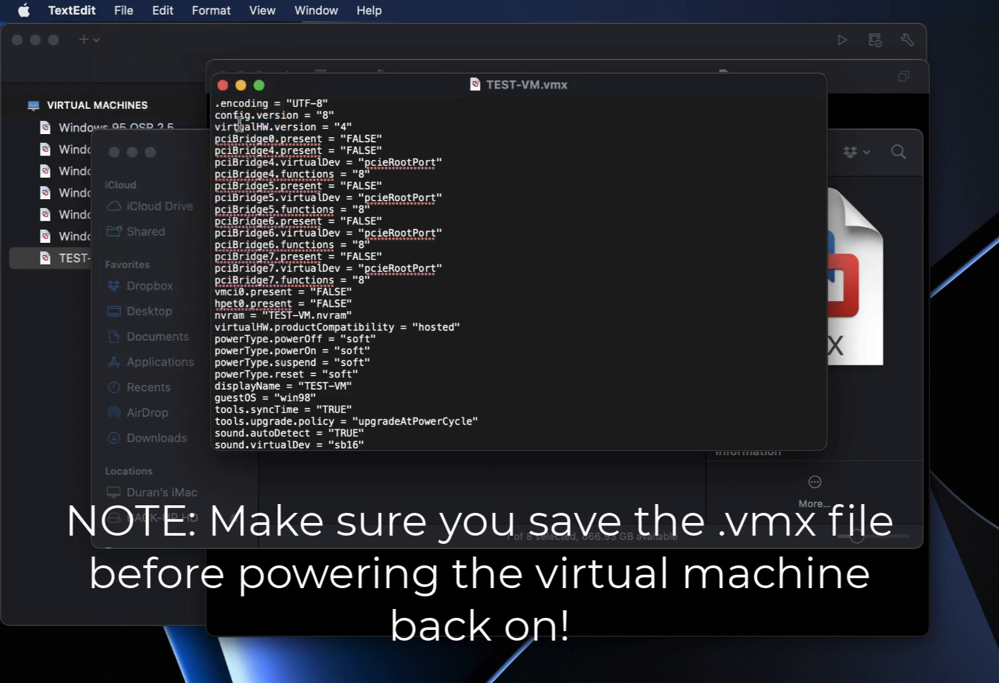
Close the vmx file and package folder, and bring up the running TEST-VM window.
click(223, 85)
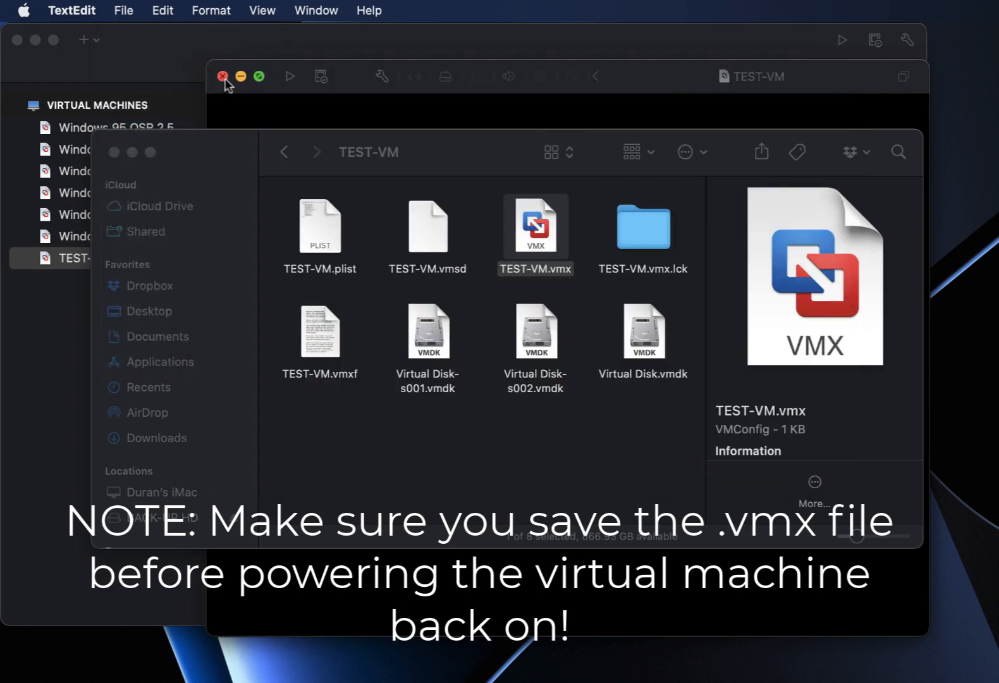
click(115, 153)
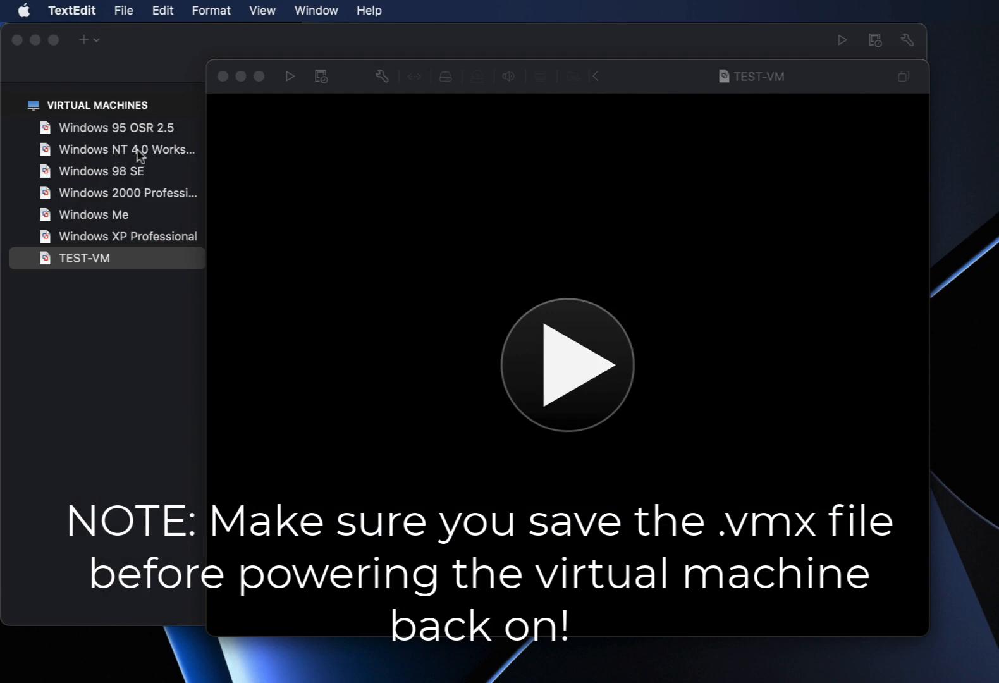
drag(348, 89, 331, 69)
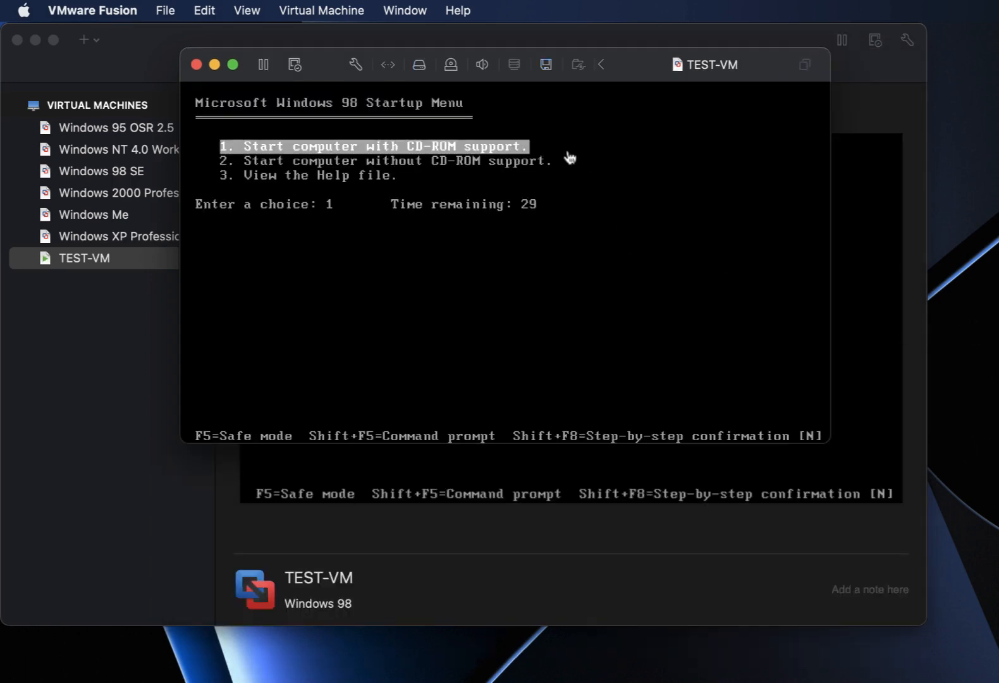
drag(651, 63, 690, 101)
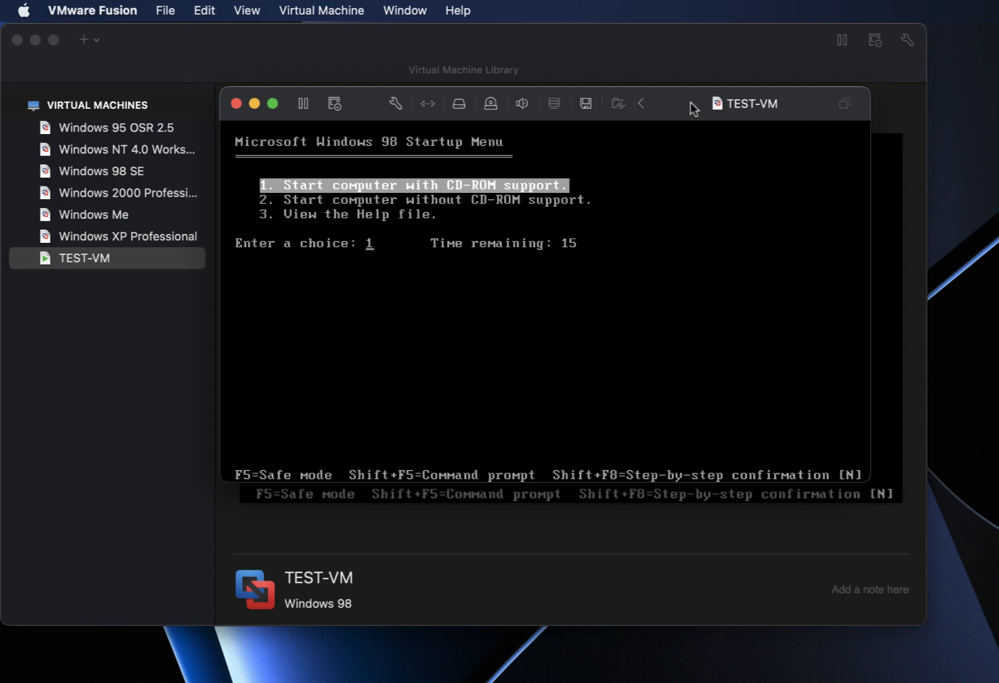
Boot with option 2, Start computer without CD-ROM support, from the Windows 98 Startup Menu.
key(Down)
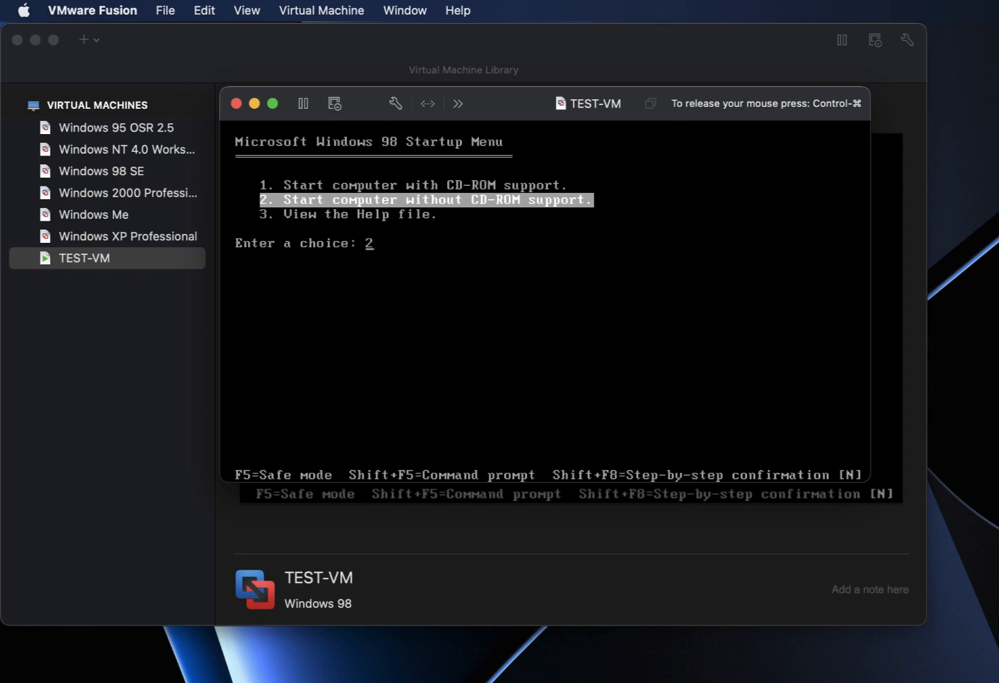
key(Up)
key(Down)
key(Up)
key(Down)
key(Return)
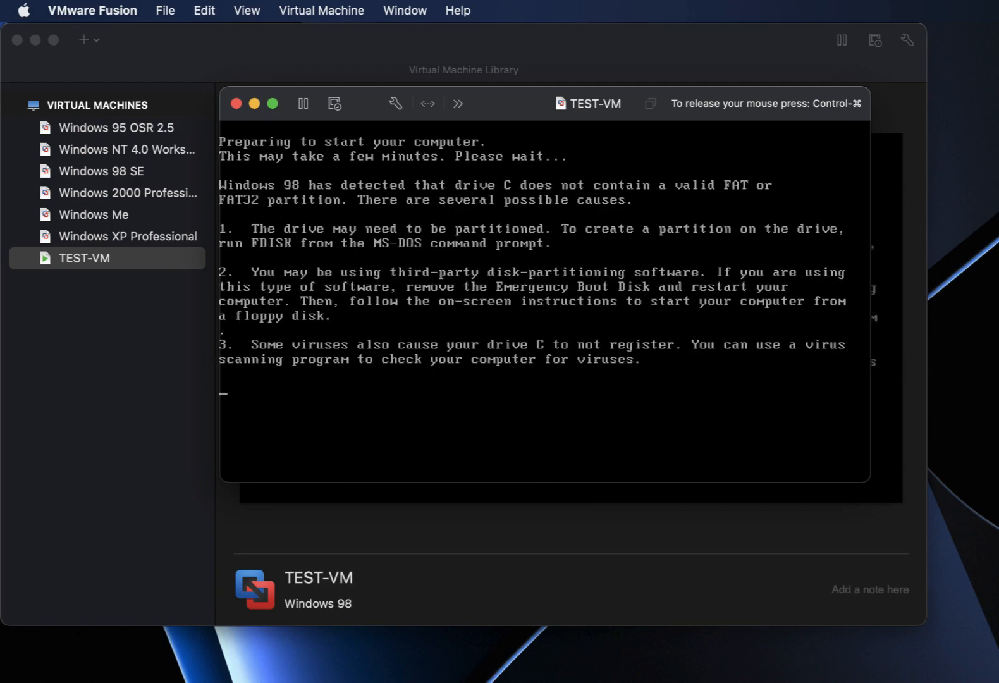
Run fdisk with large disk support, create a maximum-size primary DOS partition, then restart.
text(fdisk)
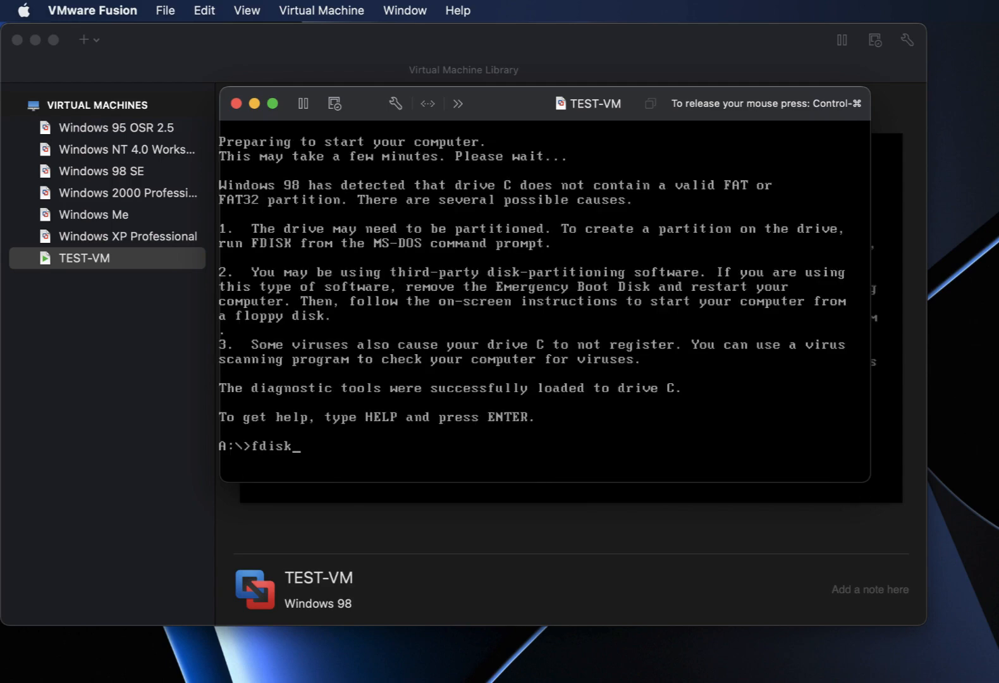
key(Return)
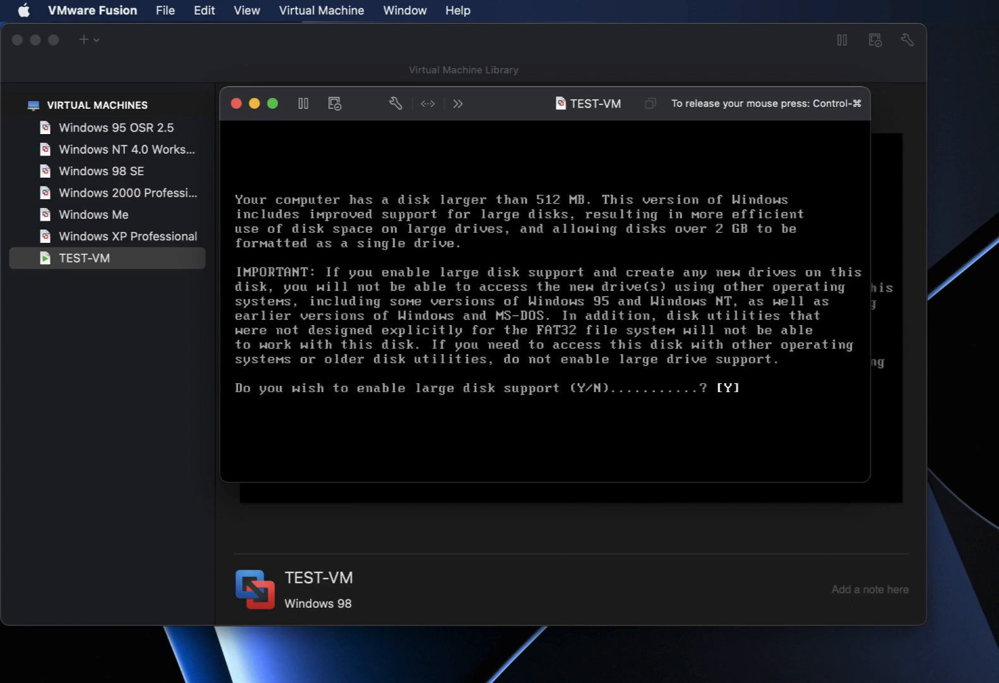
key(Return)
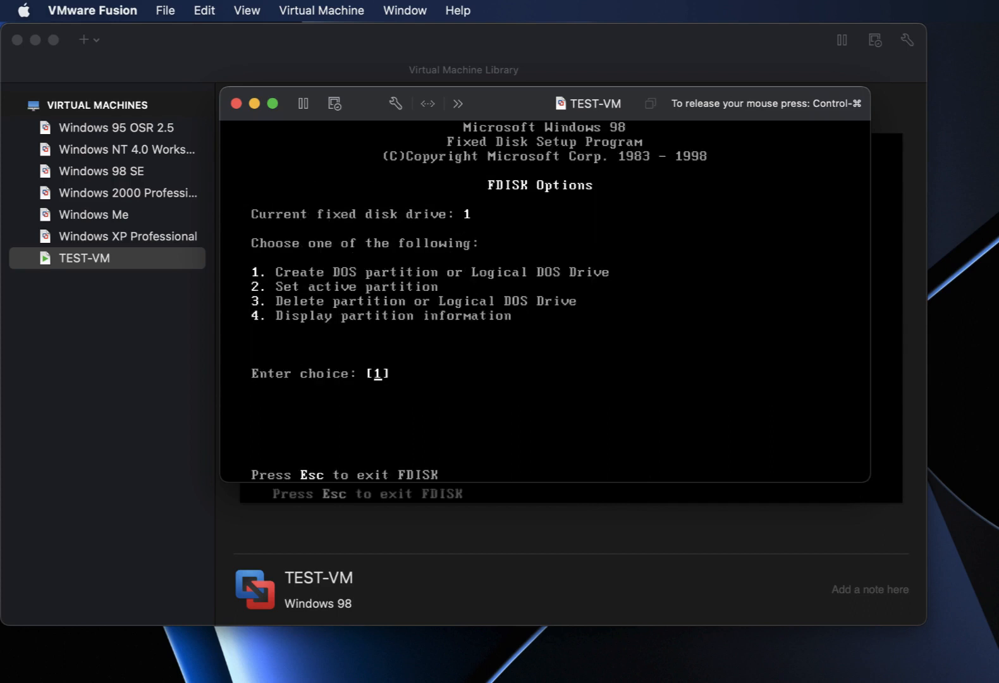
key(Return)
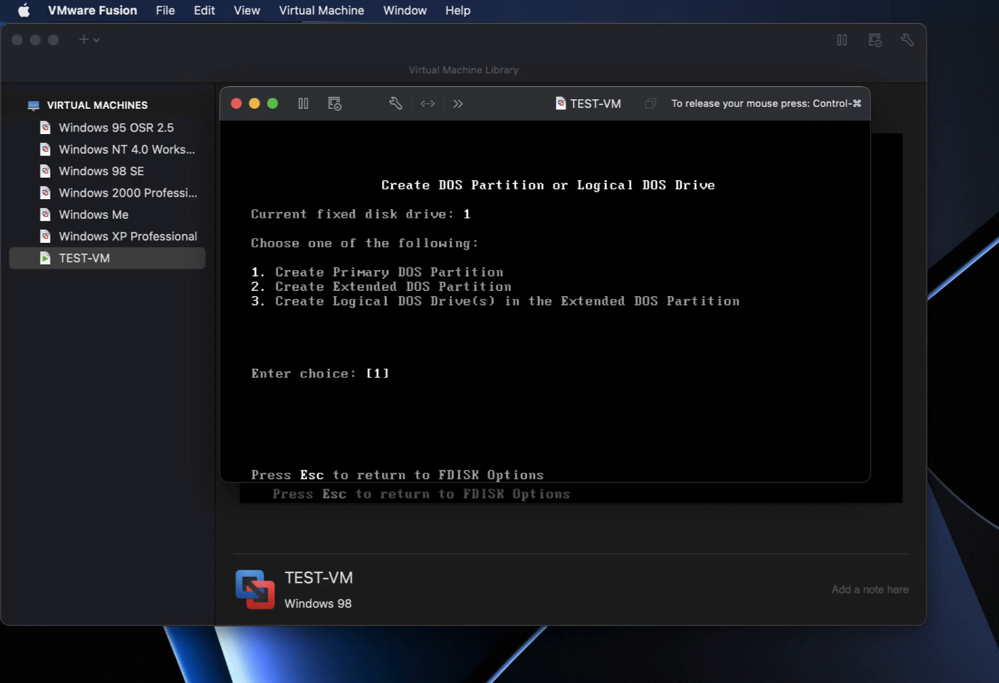
key(Return)
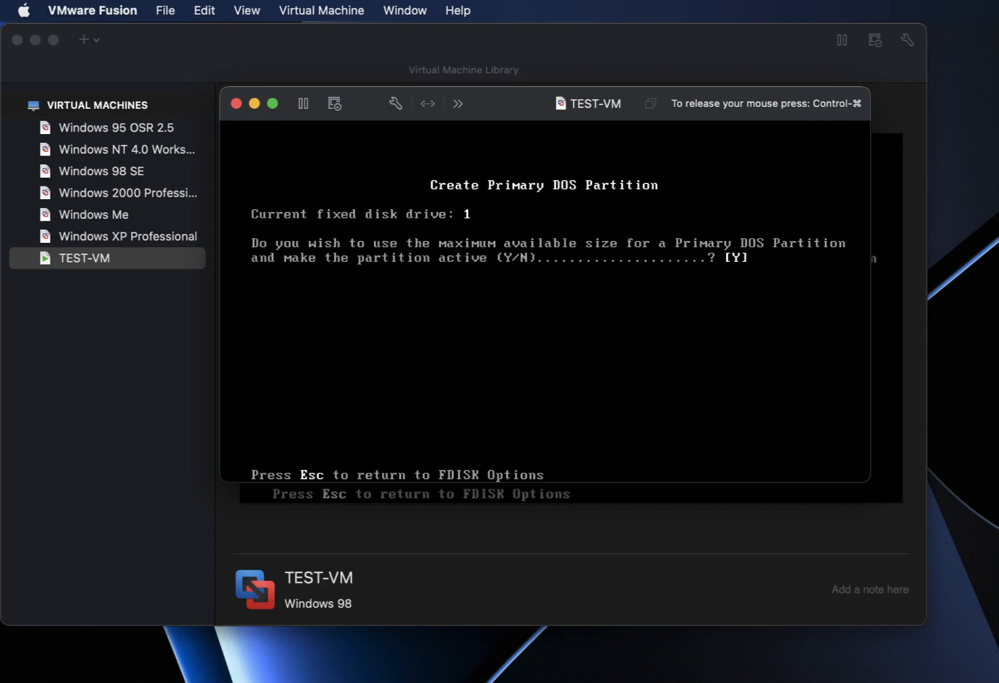
key(Return)
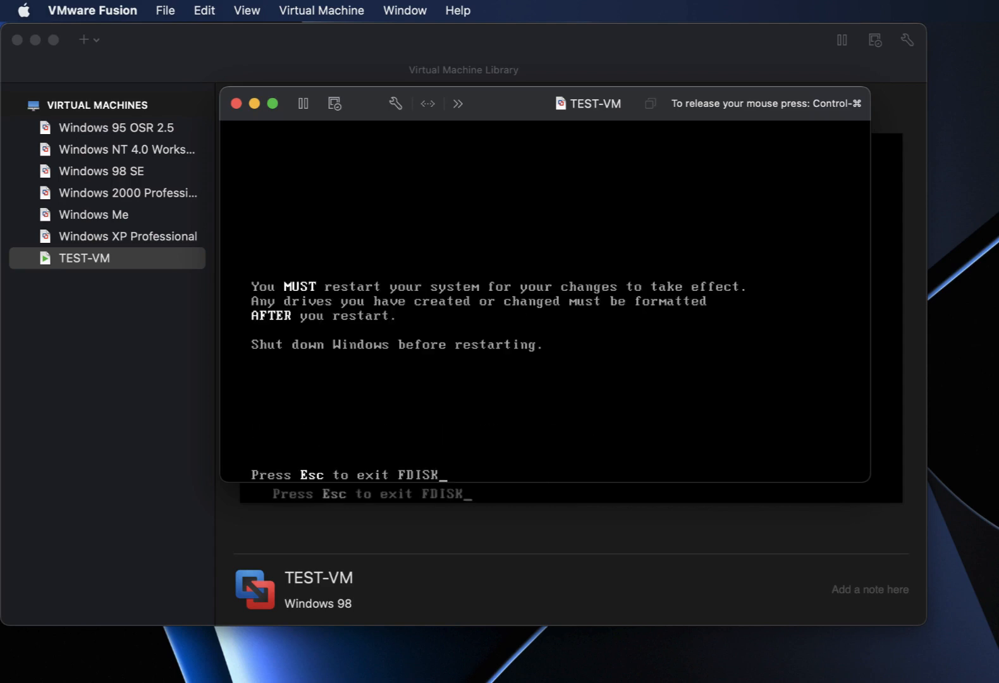
key(Escape)
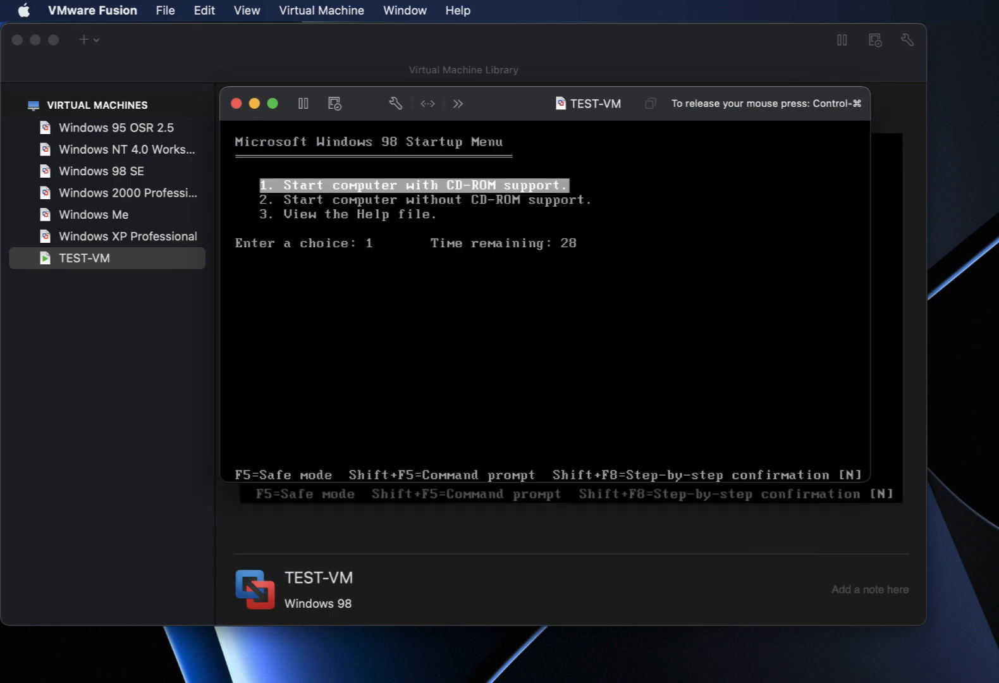
Rerun fdisk with large disk support, then boot with option 1, CD-ROM support.
key(Return)
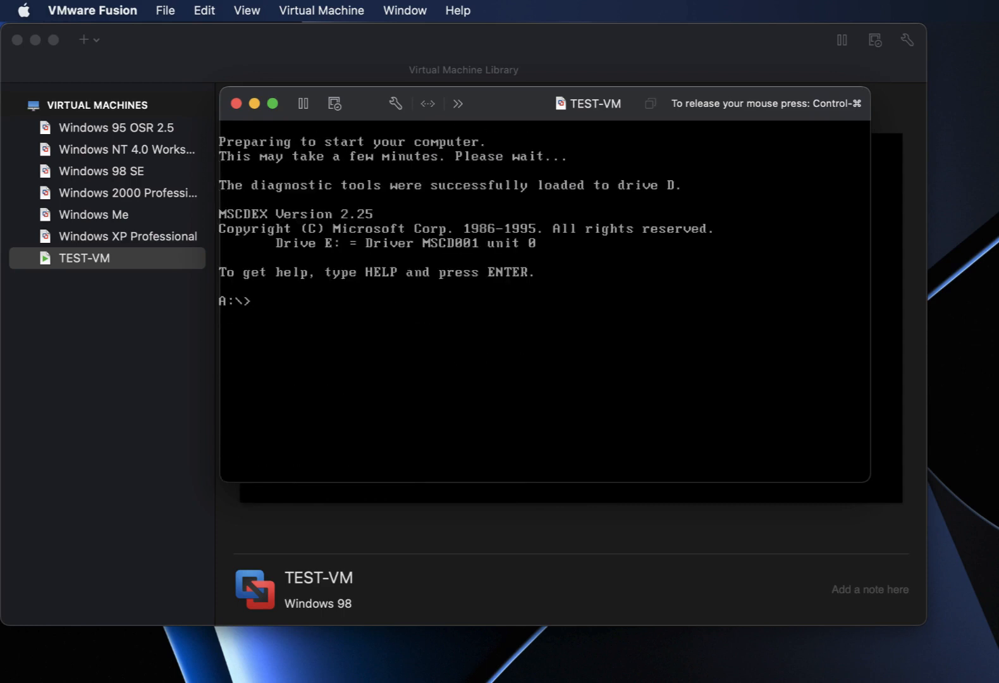
text(fdisk)
key(Return)
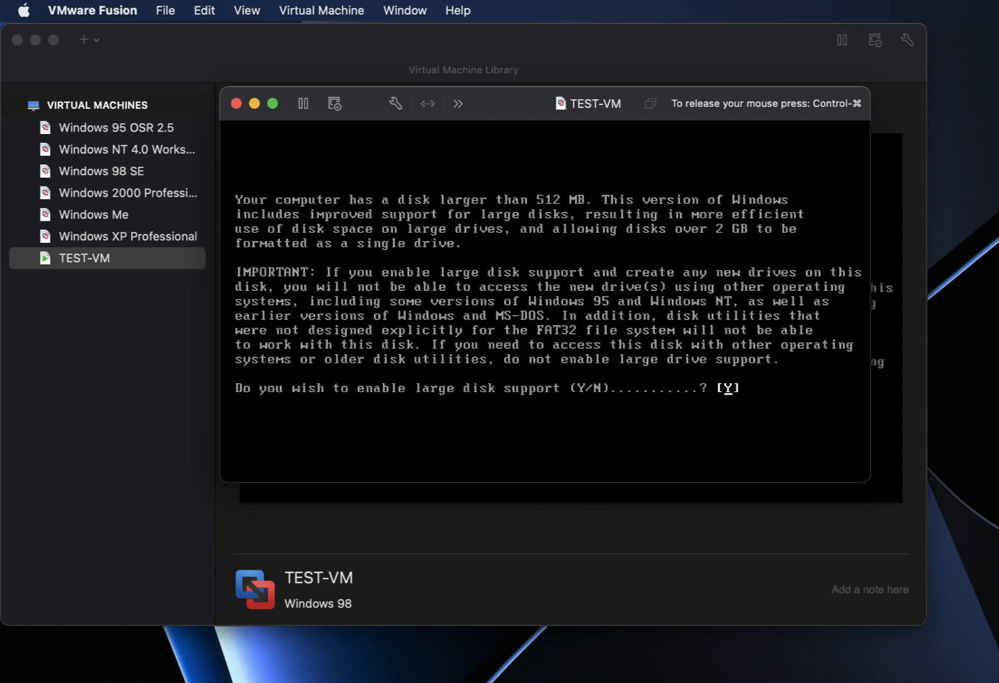
key(Return)
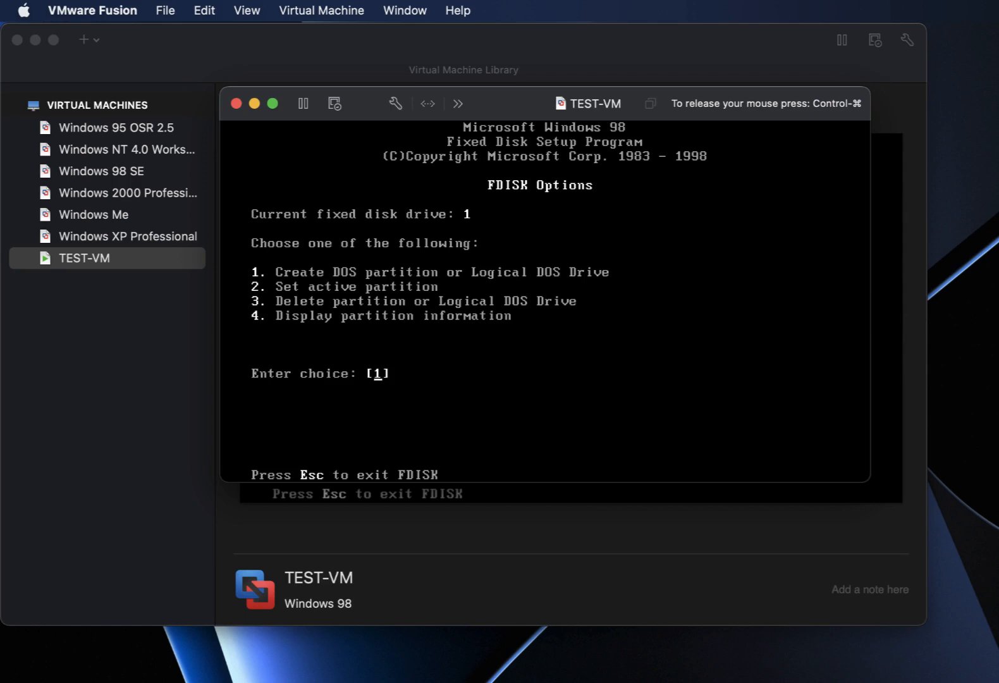
key(Return)
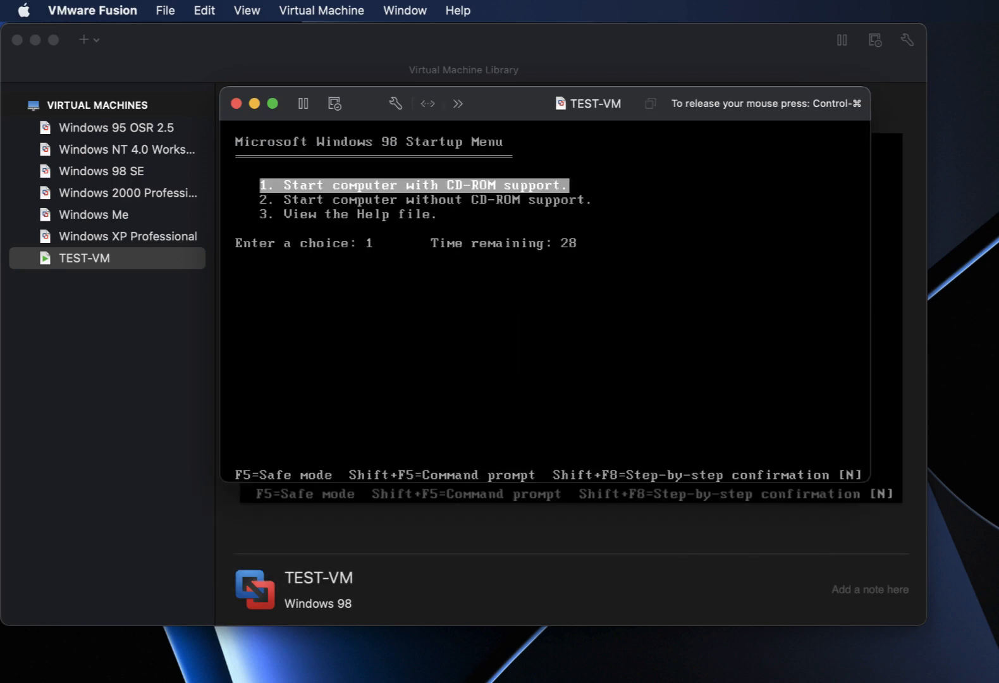
key(Down)
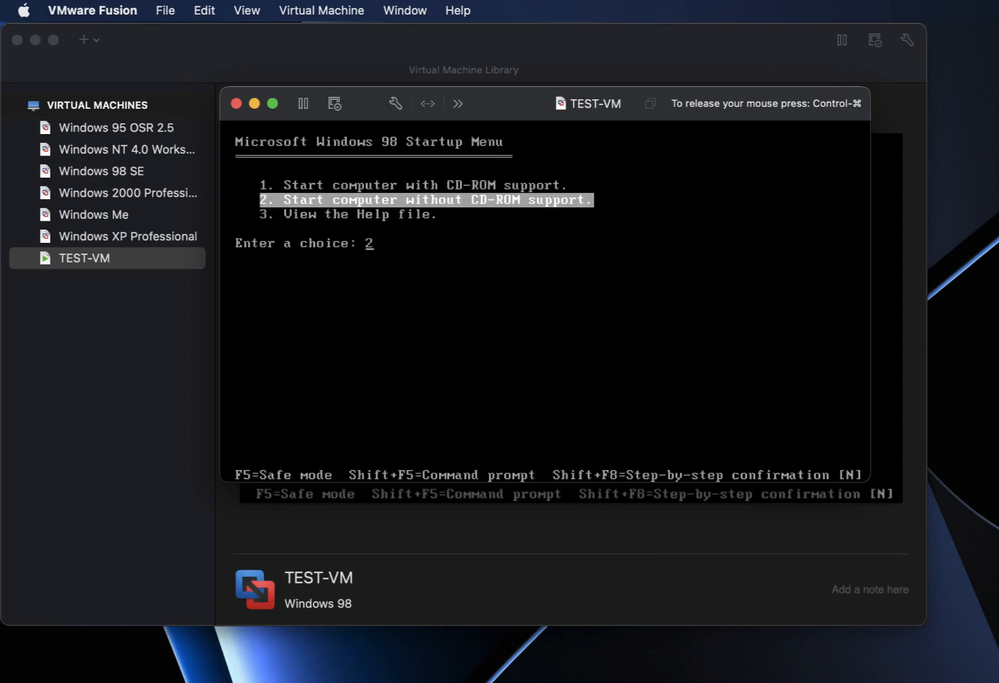
key(Up)
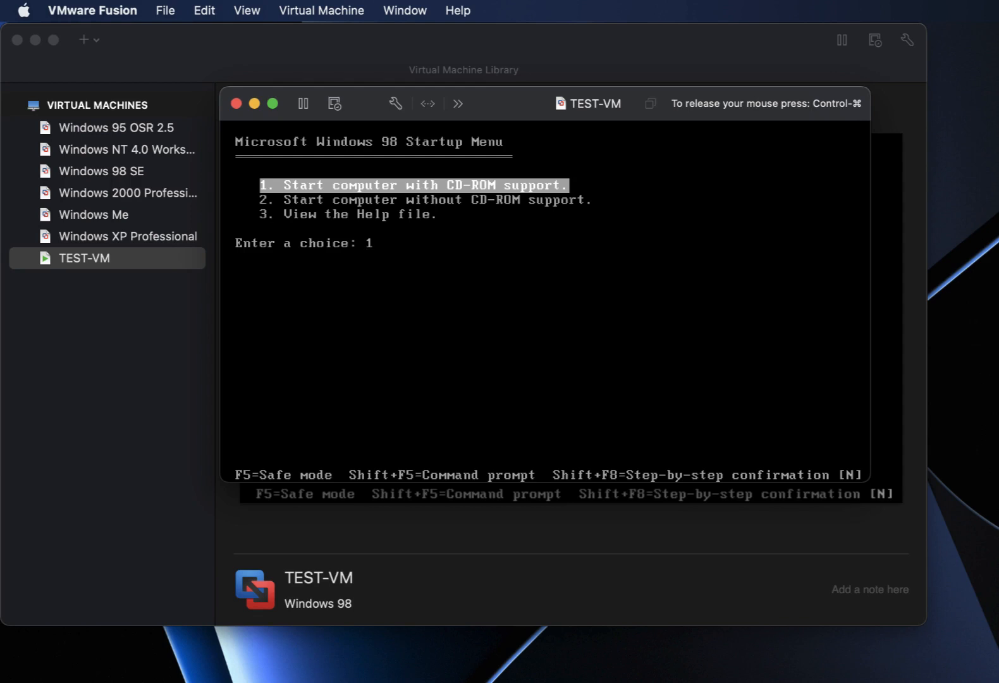
key(Return)
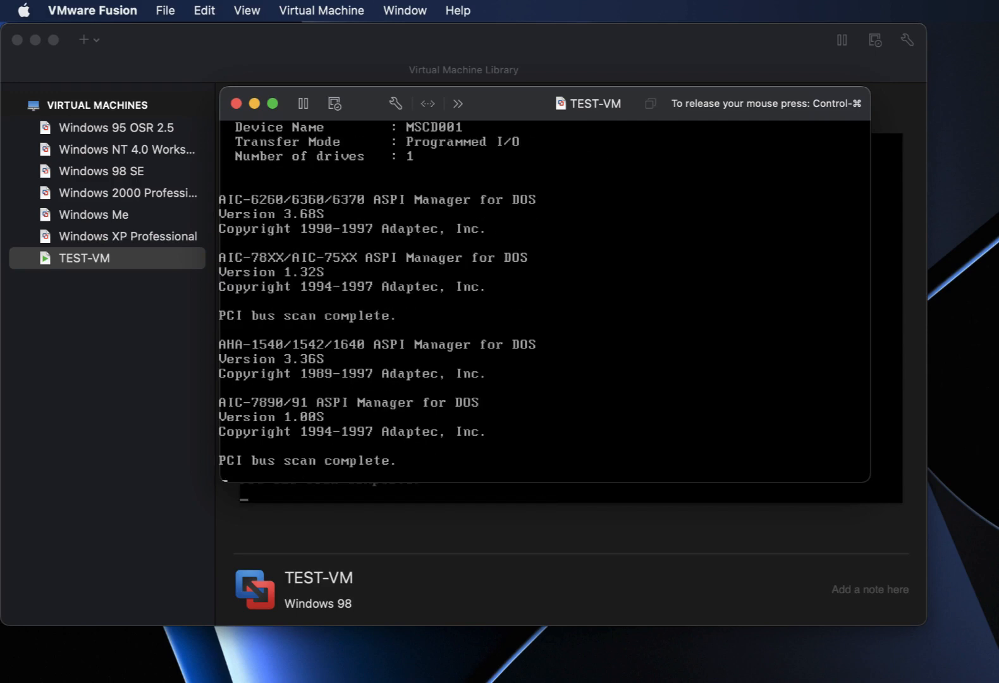
Format drive C with format c:, confirming Y and no volume label, then switch to C:.
text(f)
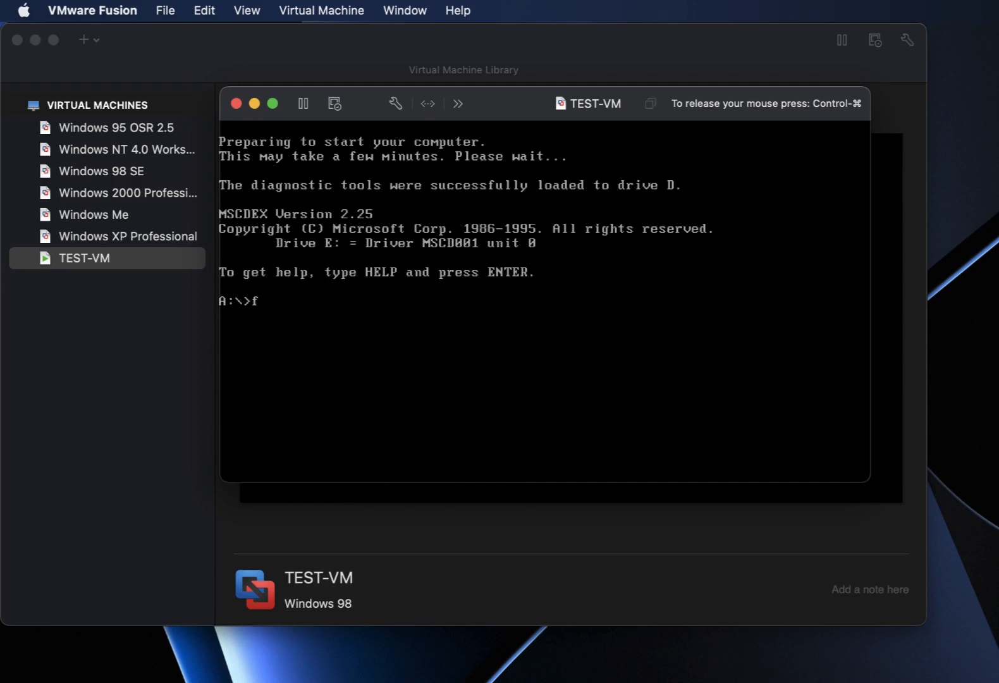
text(ormat c:)
key(Return)
text(Y)
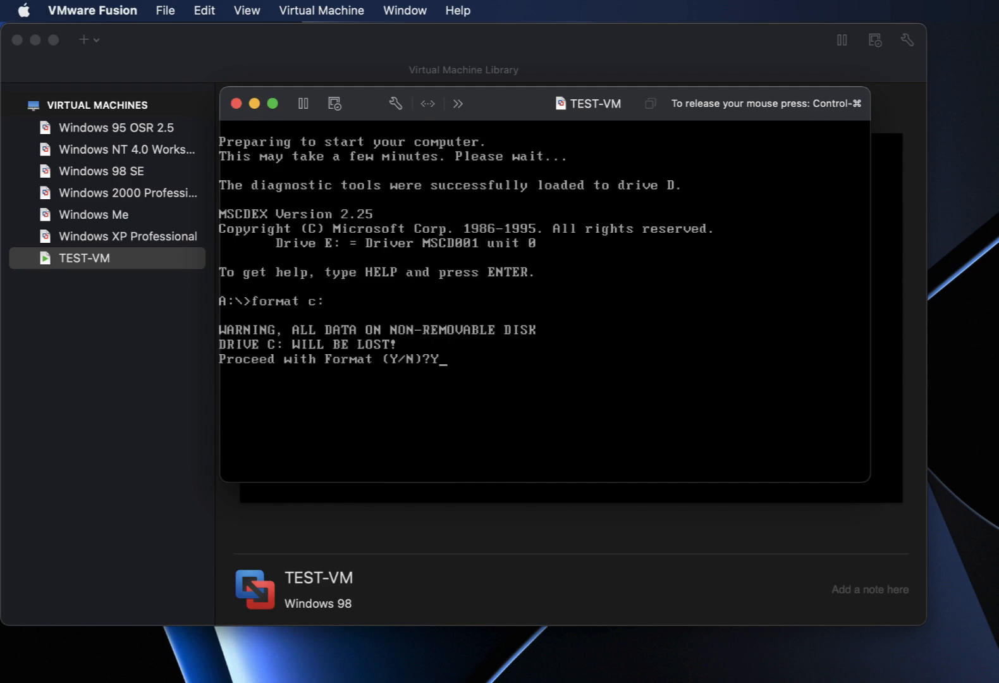
key(Return)
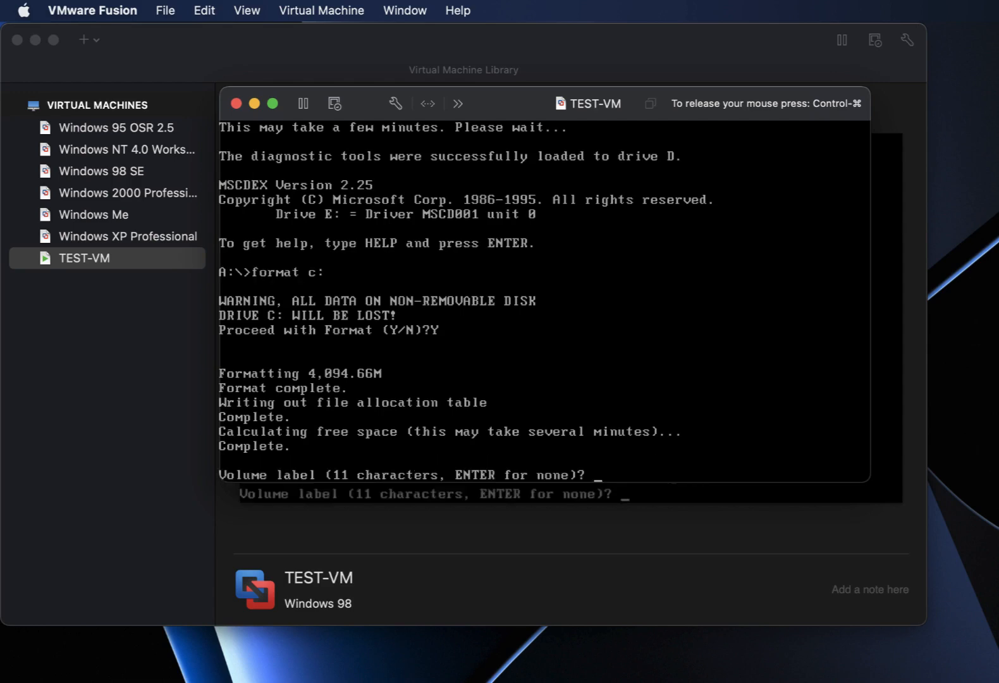
key(Return)
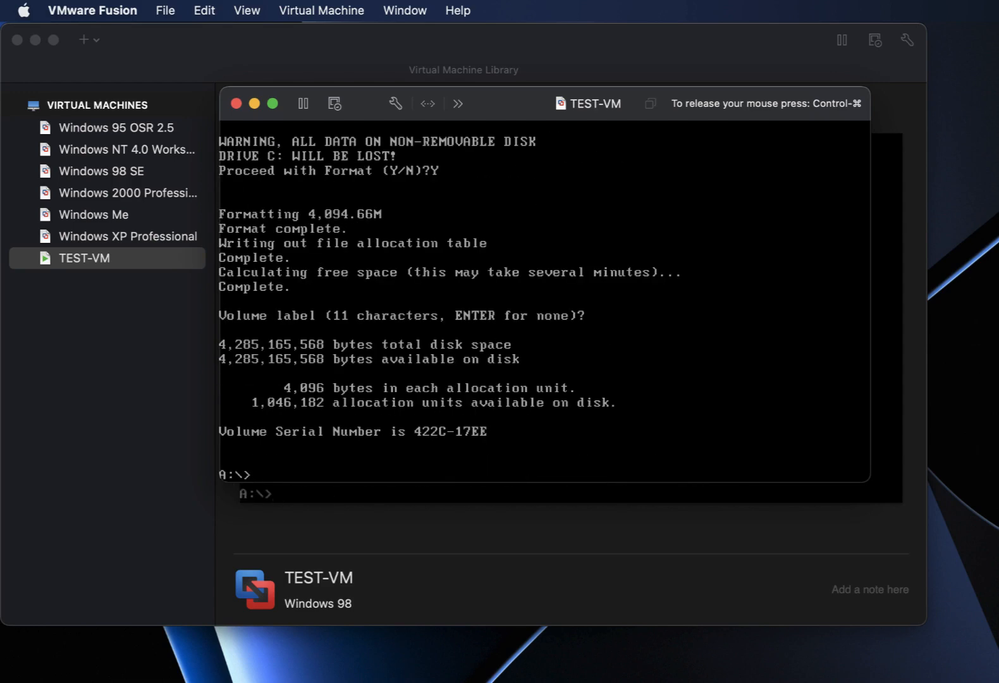
text(C:)
key(Return)
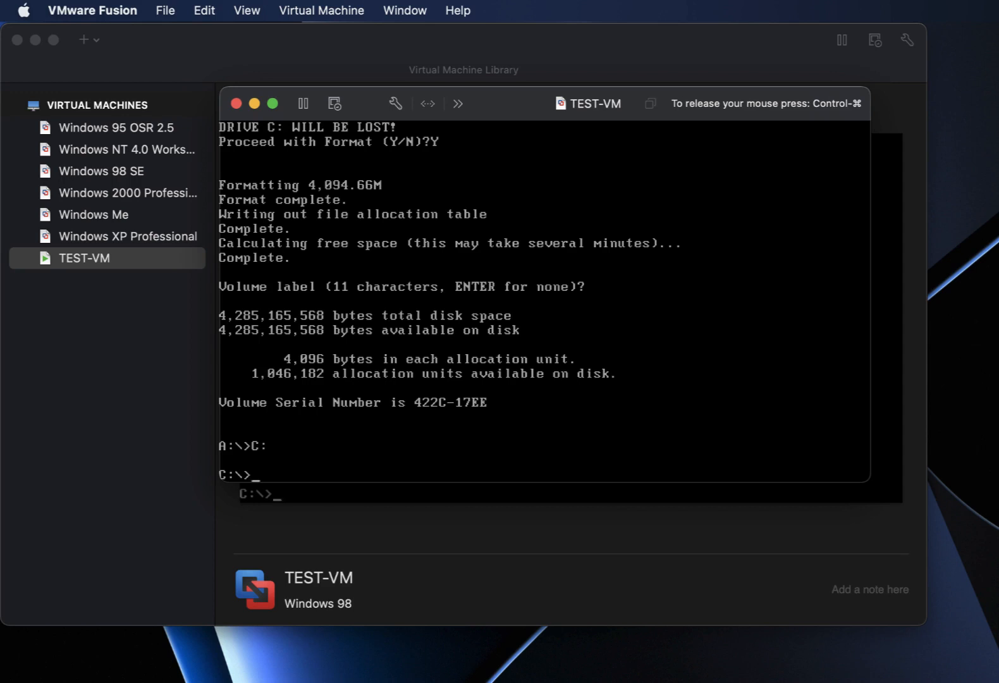
Create PLUS98 and WINDOWS folders on C, and OPTIONS inside WINDOWS.
text(md PLUS98)
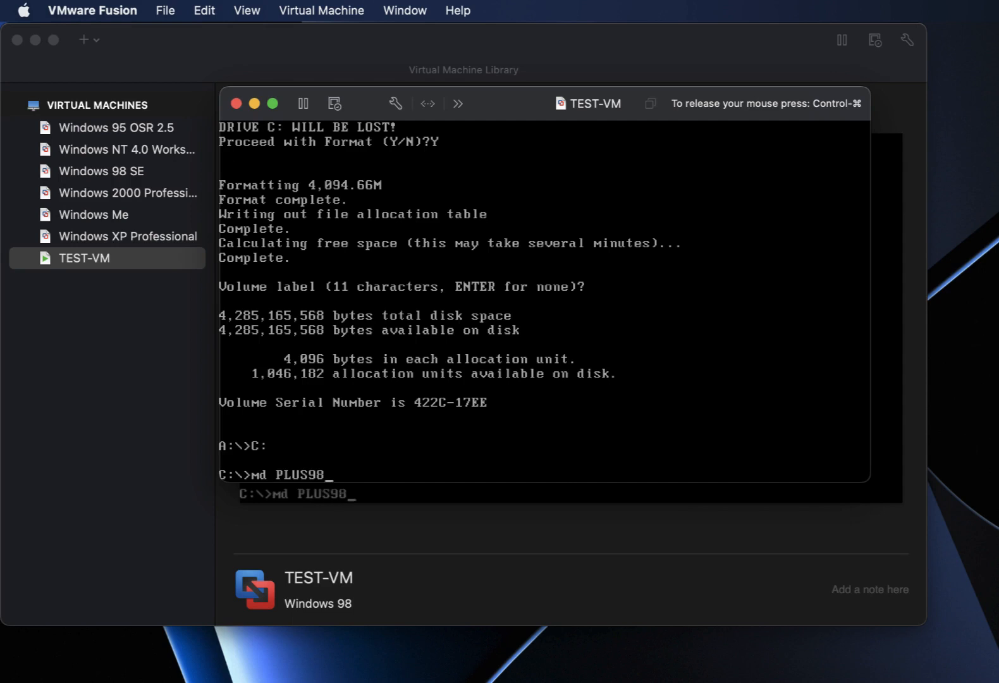
key(Return)
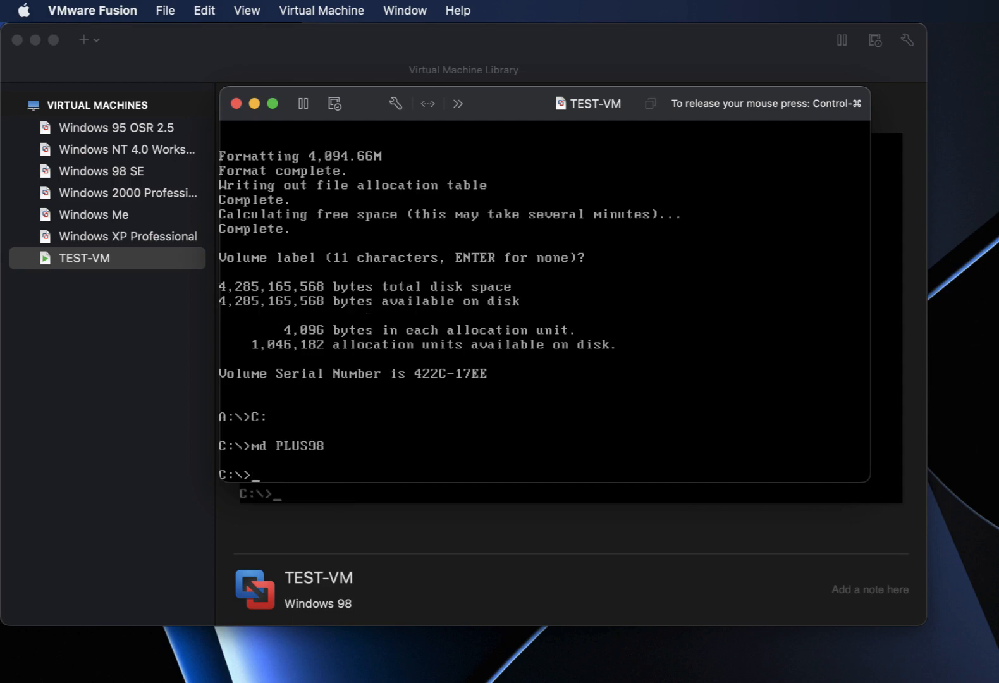
text(md WINDOWS)
key(Return)
text(cd w)
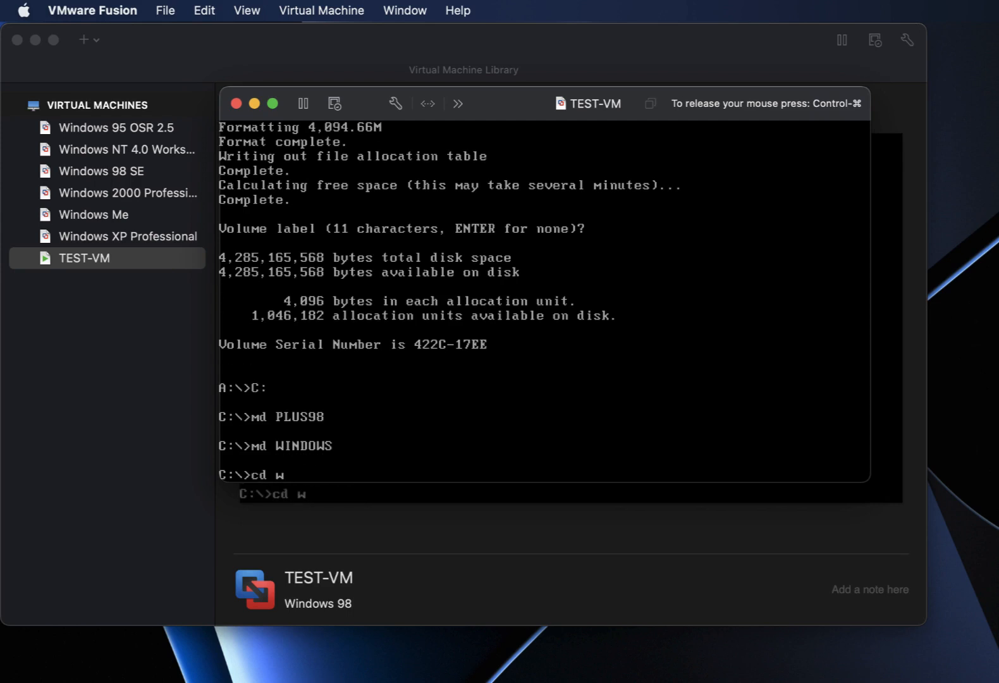
text(indows)
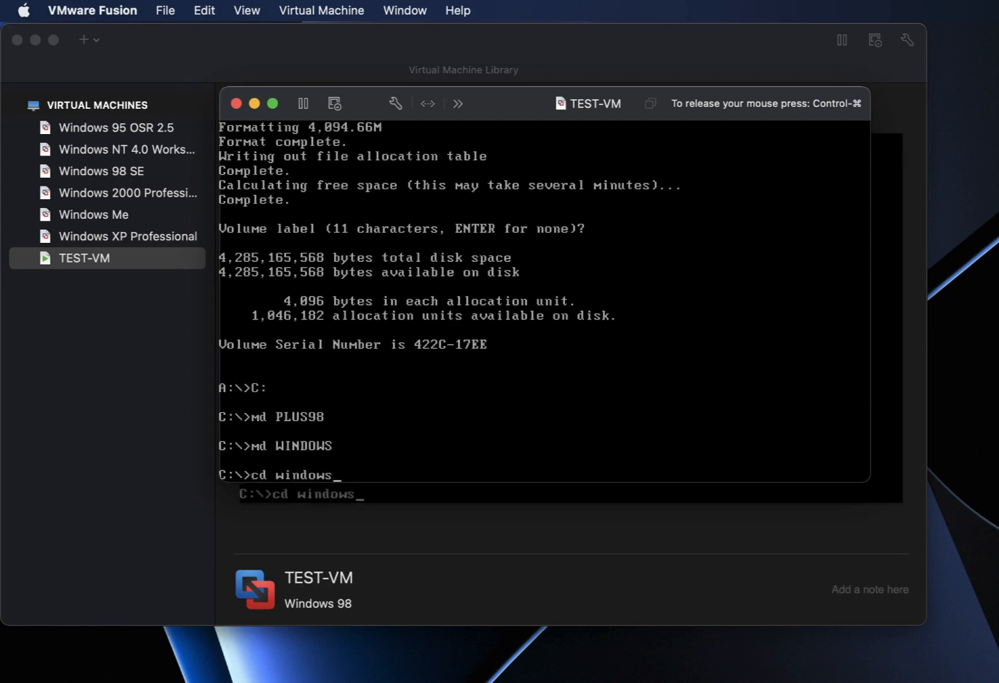
key(Return)
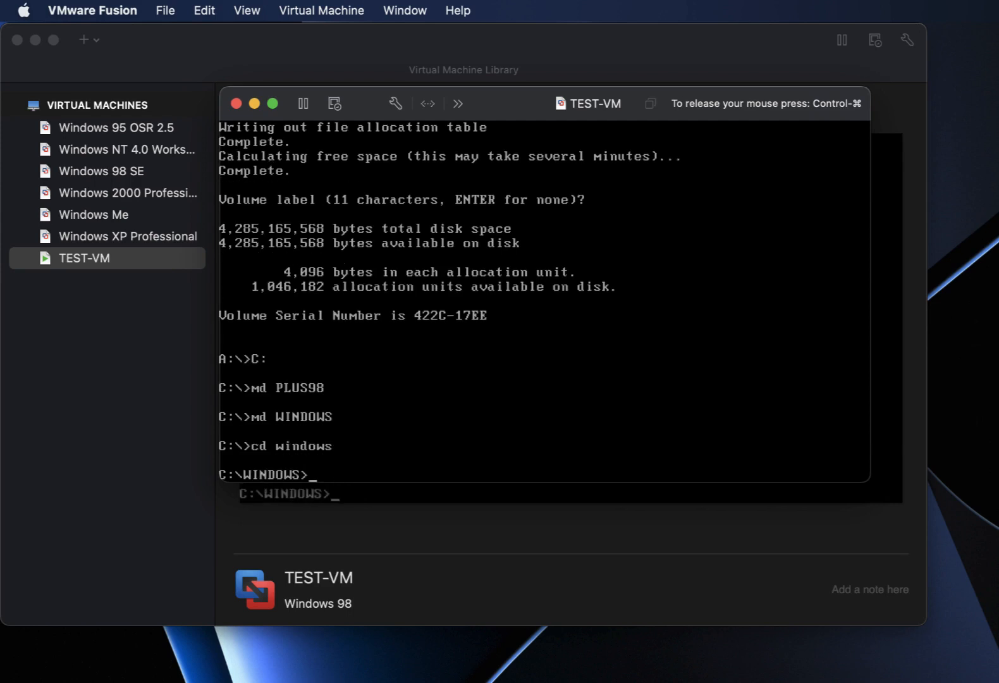
text(md OPTION)
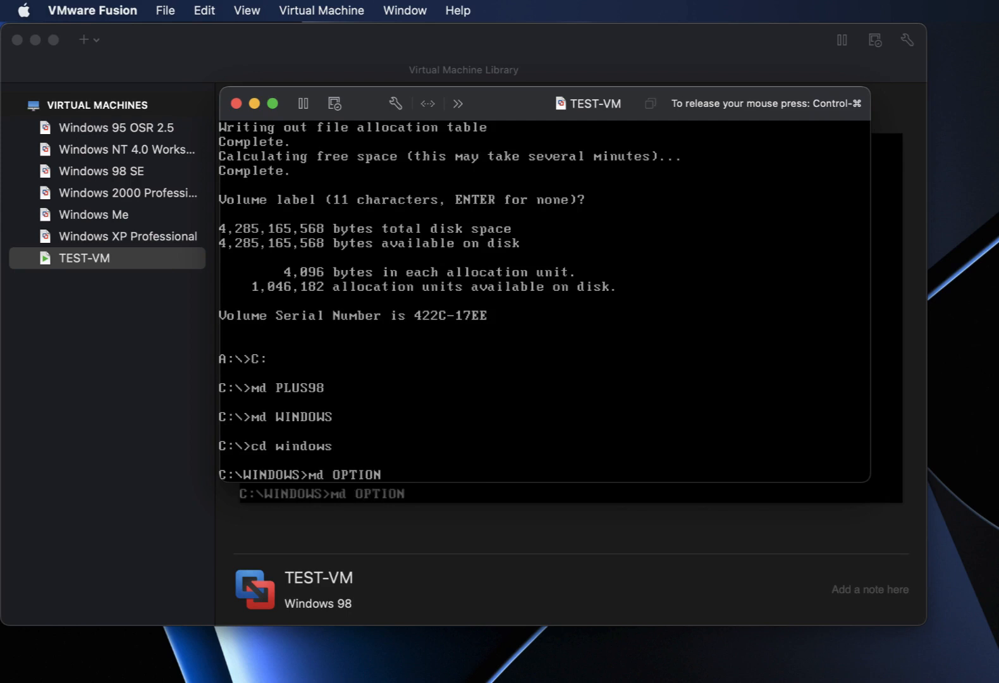
text(S)
key(Return)
Create the CABS folder inside WINDOWS\OPTIONS and move into it.
text(cd options)
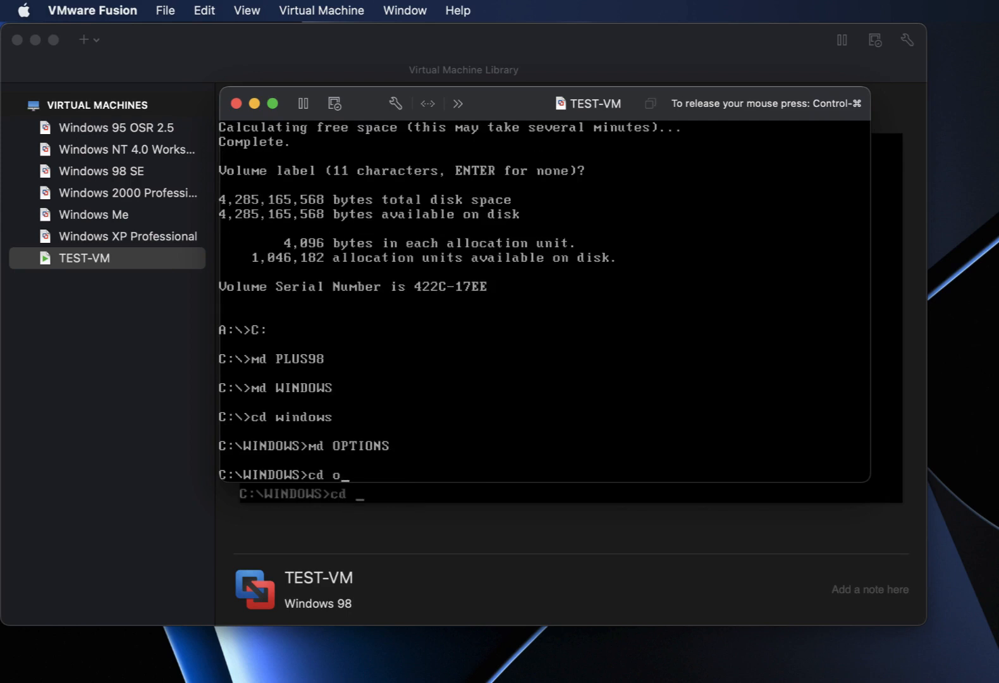
key(Return)
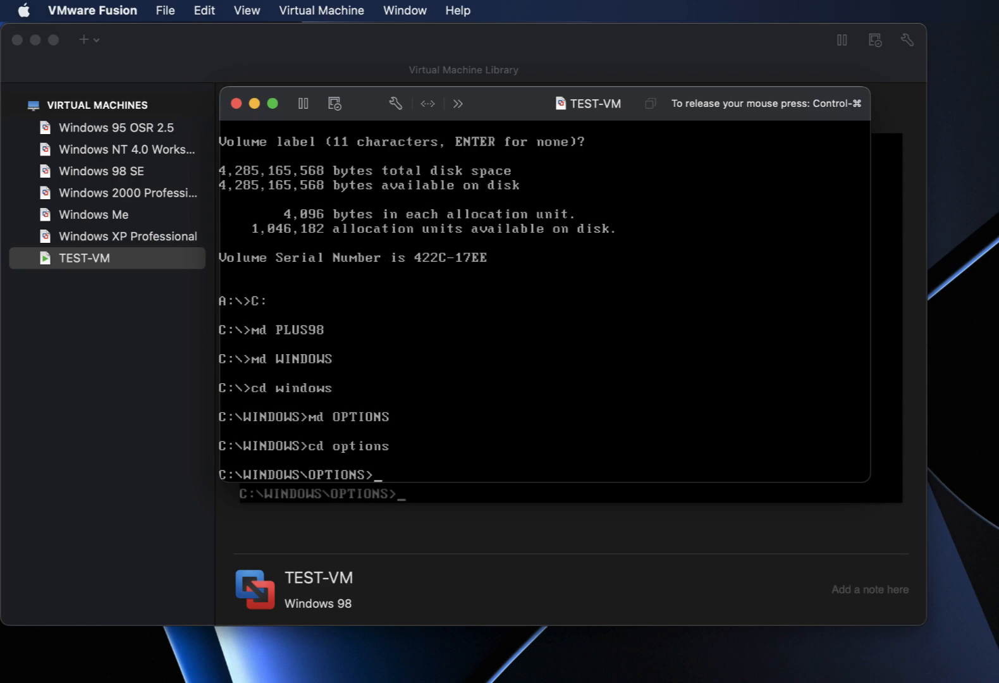
text(md CABS)
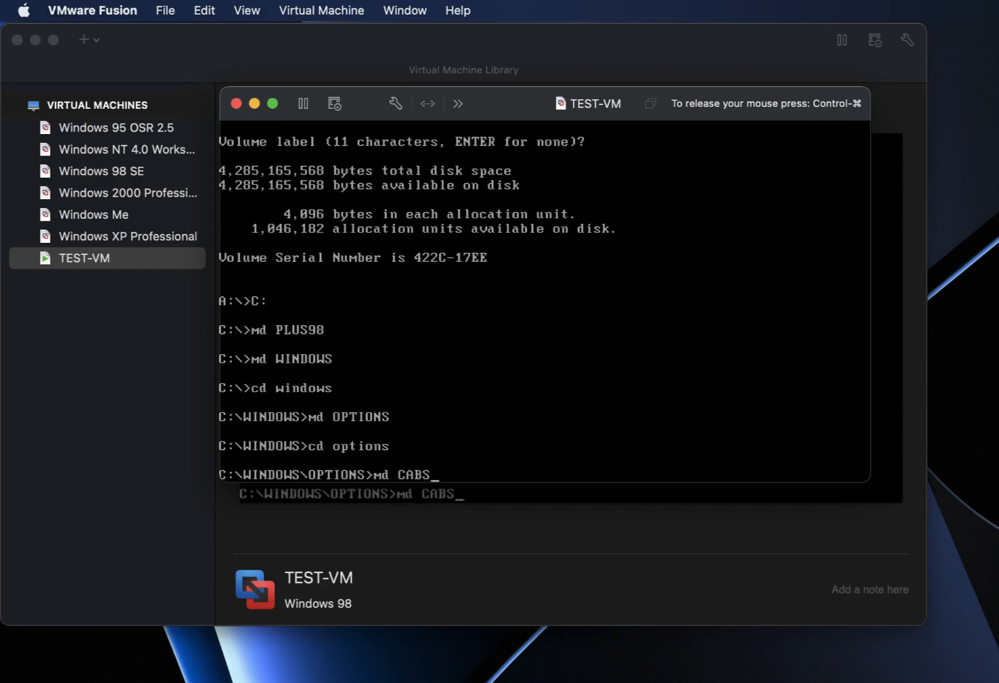
key(Return)
text(cd )
text(CABS)
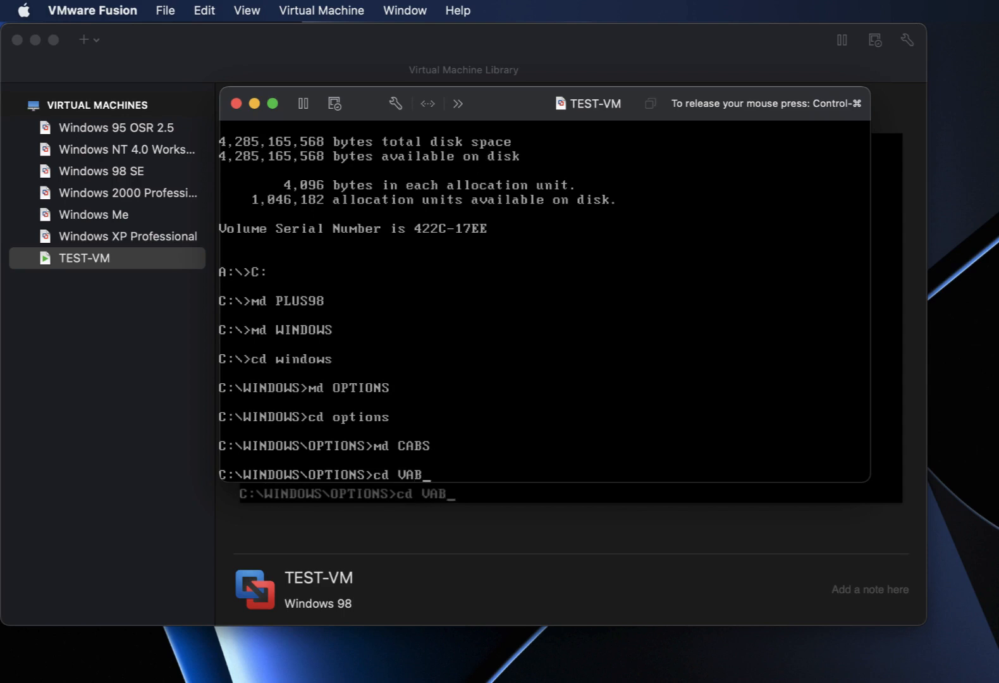
key(BackSpace)
key(BackSpace)
key(BackSpace)
key(BackSpace)
text(CABS)
key(Return)
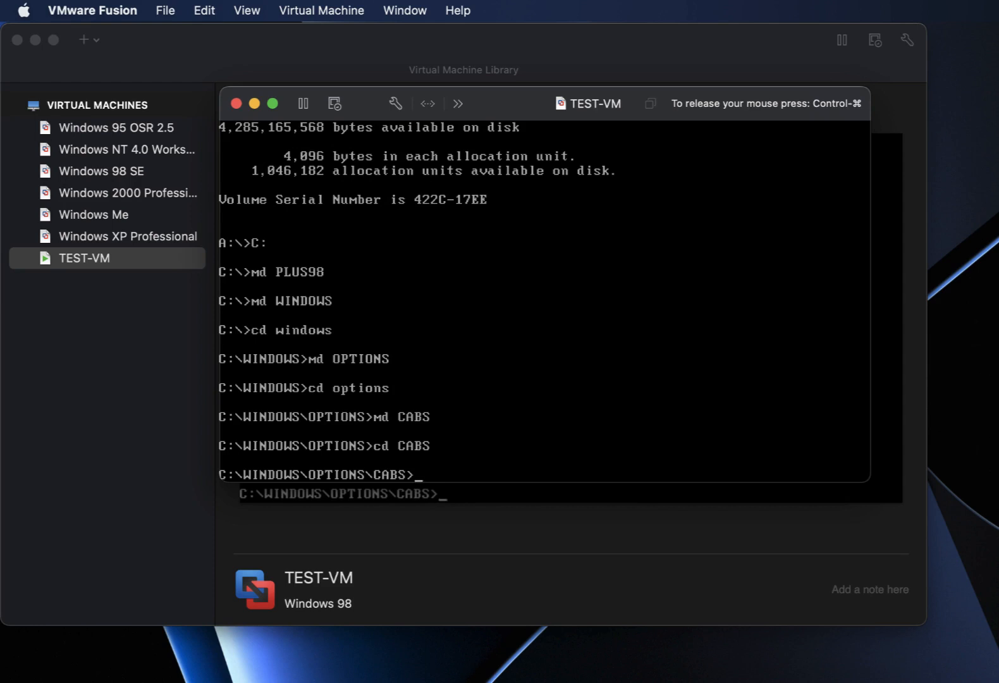
Switch to CD drive E, list its contents and type cd plus98.
text(E:)
key(Return)
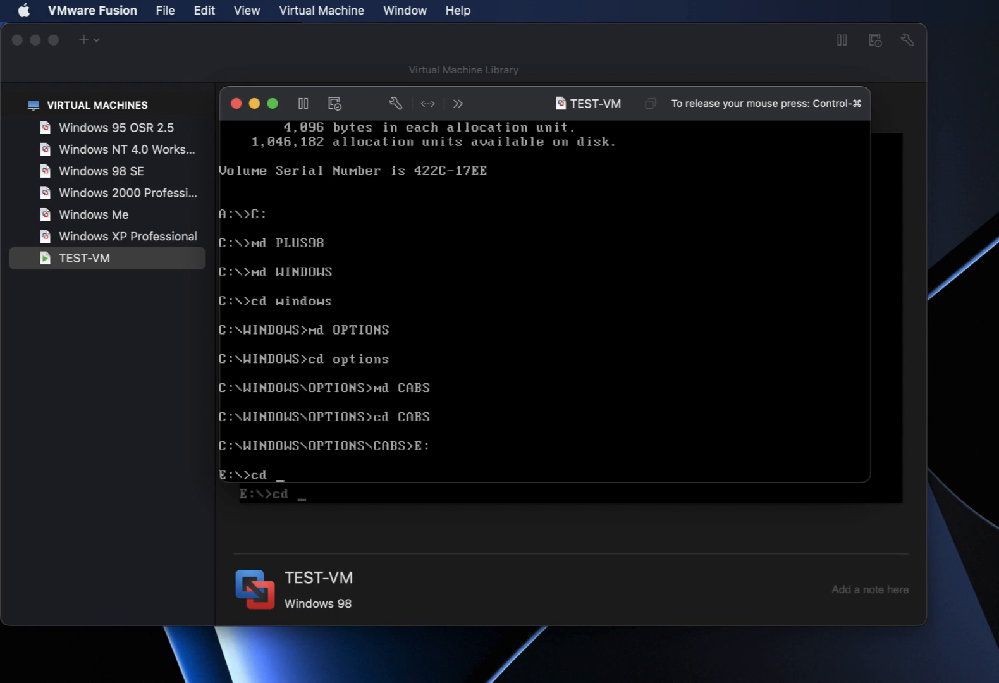
text(r)
key(Return)
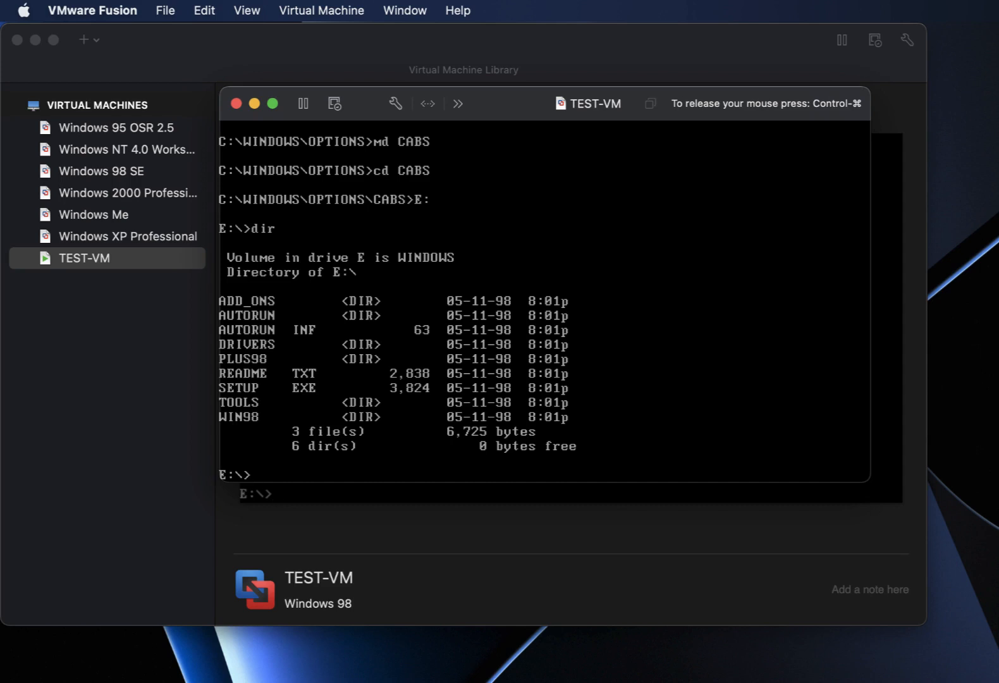
text(cd plus98)
Copy all files from E:\PLUS98 into C:\PLUS98.
key(Return)
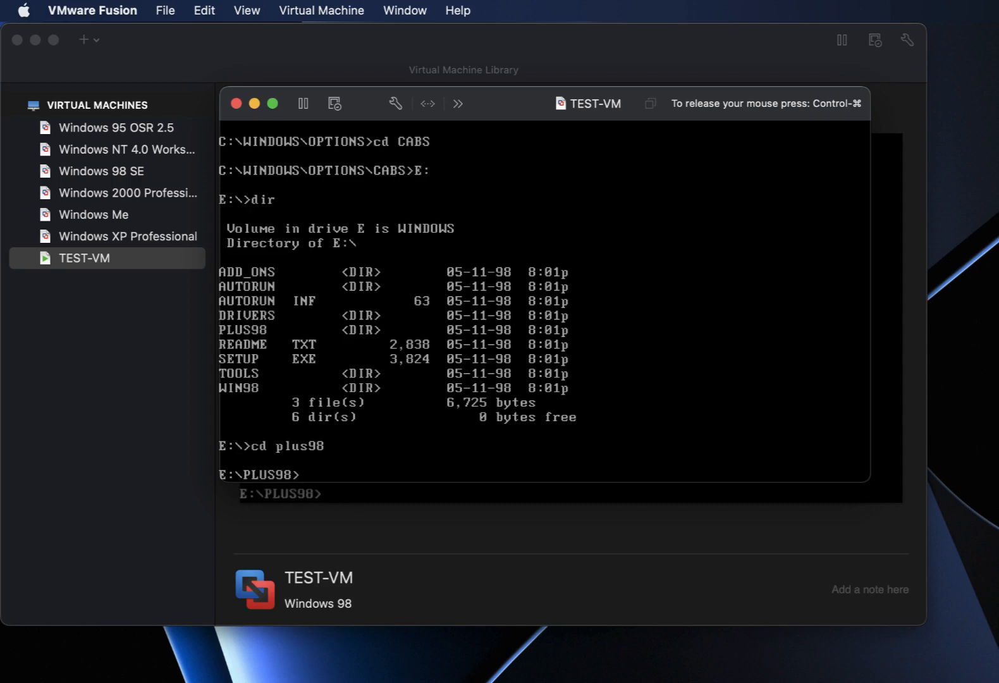
text(copy)
text( *.)
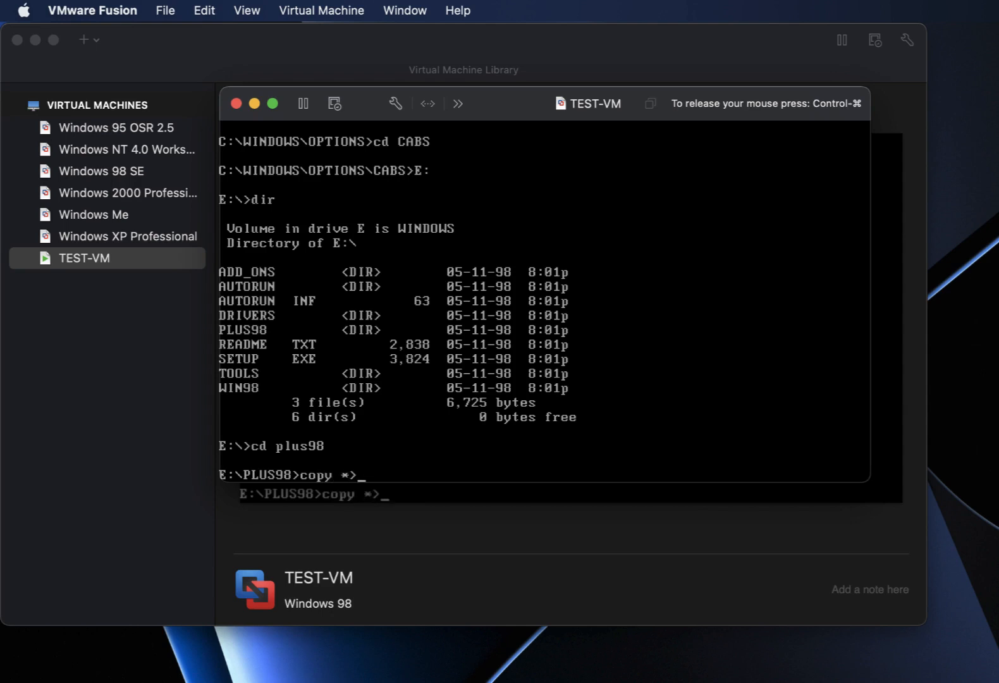
text(* C:\PL)
text(US9)
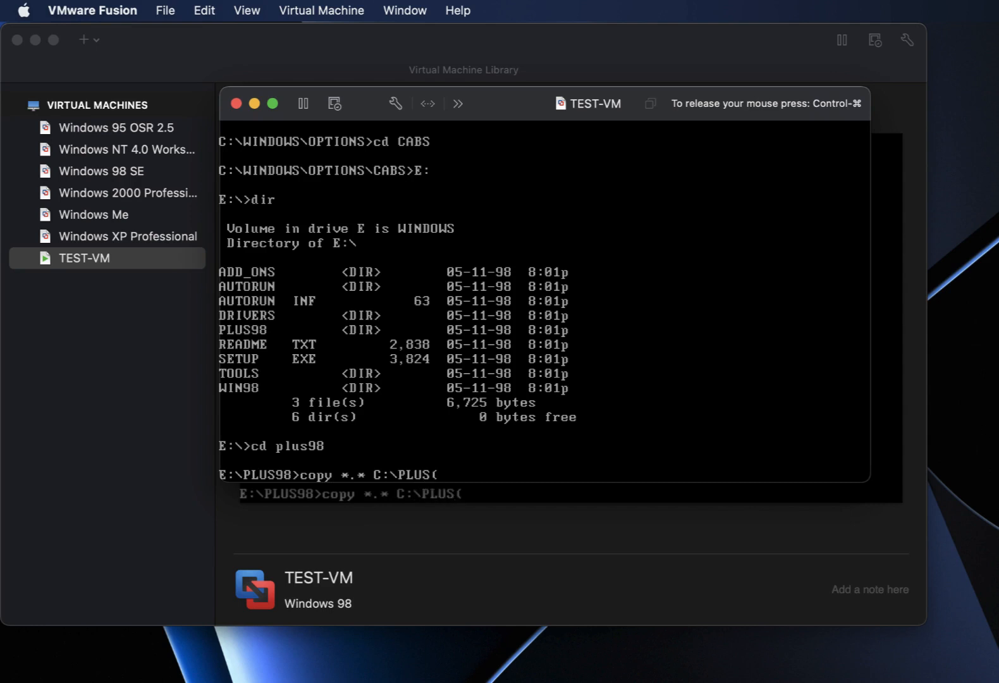
text(8)
key(Return)
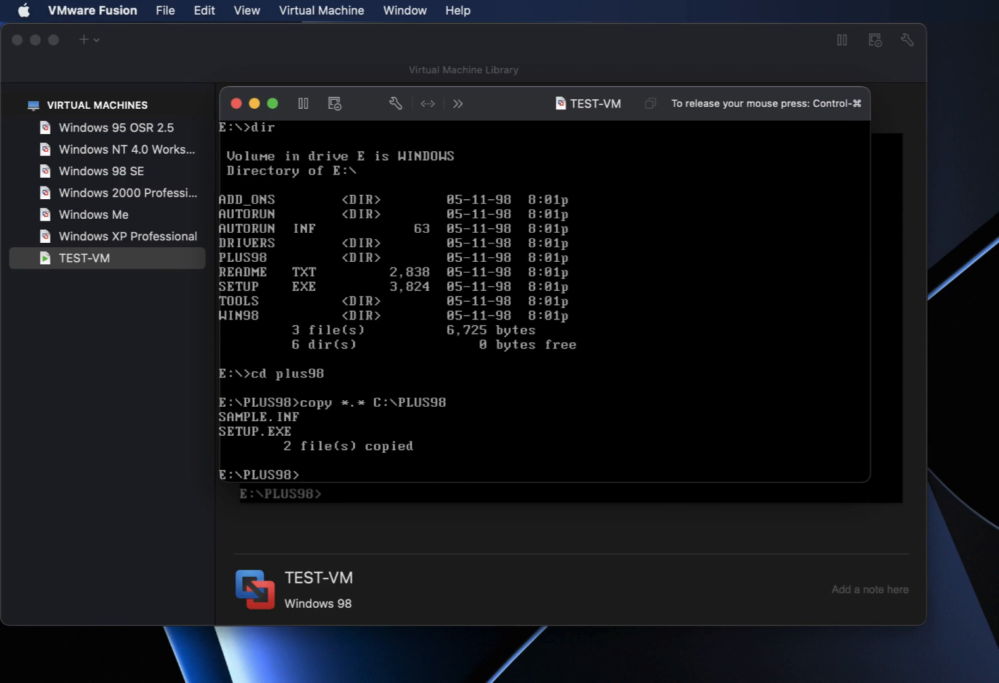
Move into E:\PLUS98\PLUS98 and set drive C's current folder to C:\PLUS98.
text(cd plus98)
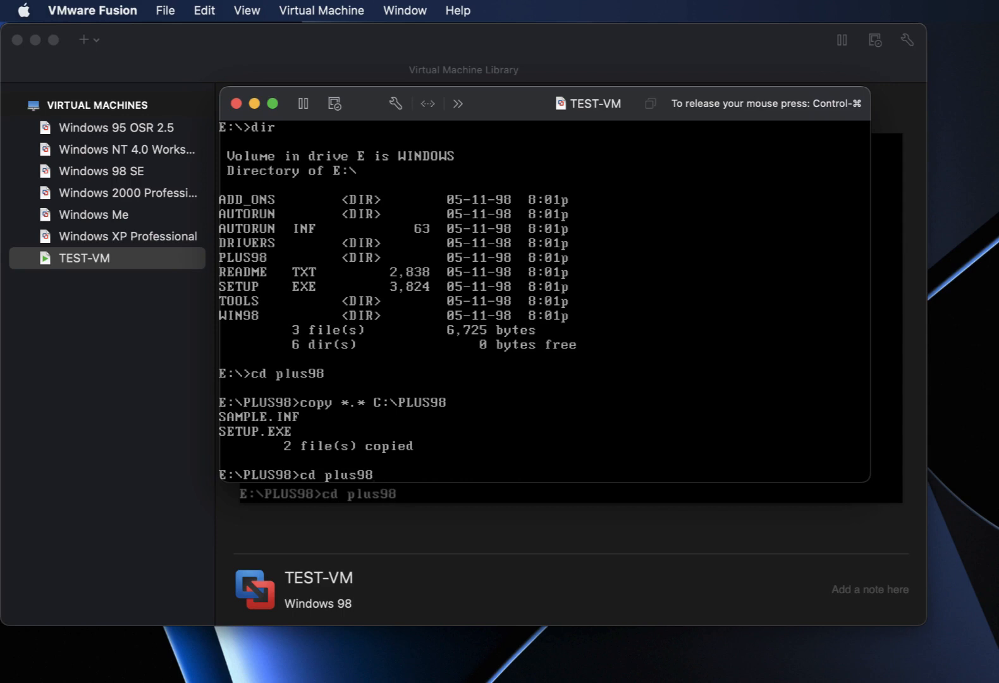
key(Return)
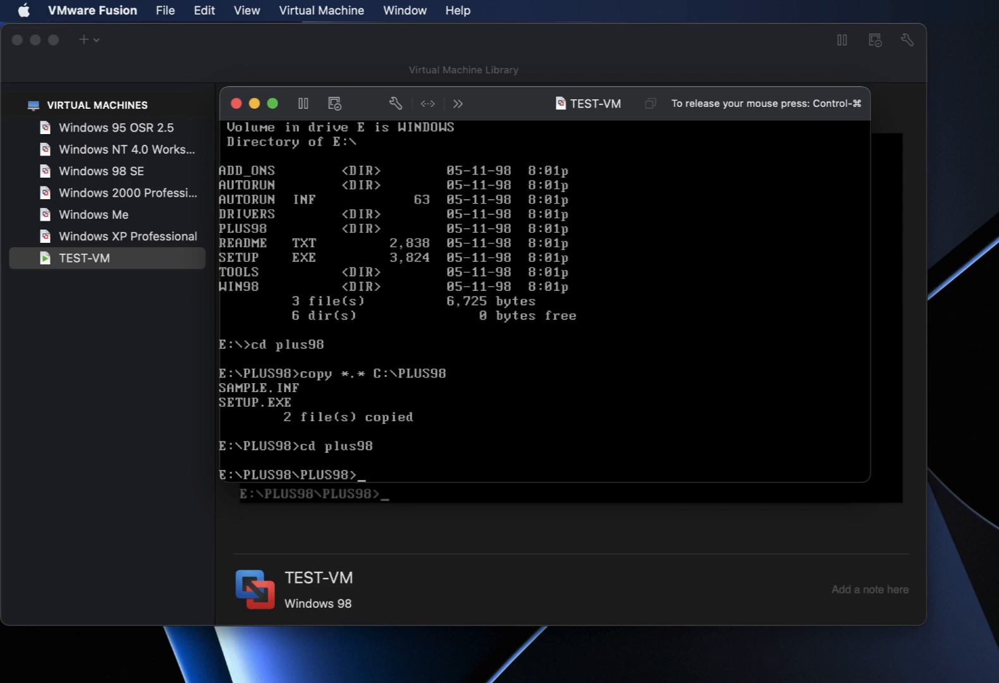
text(C:)
key(Return)
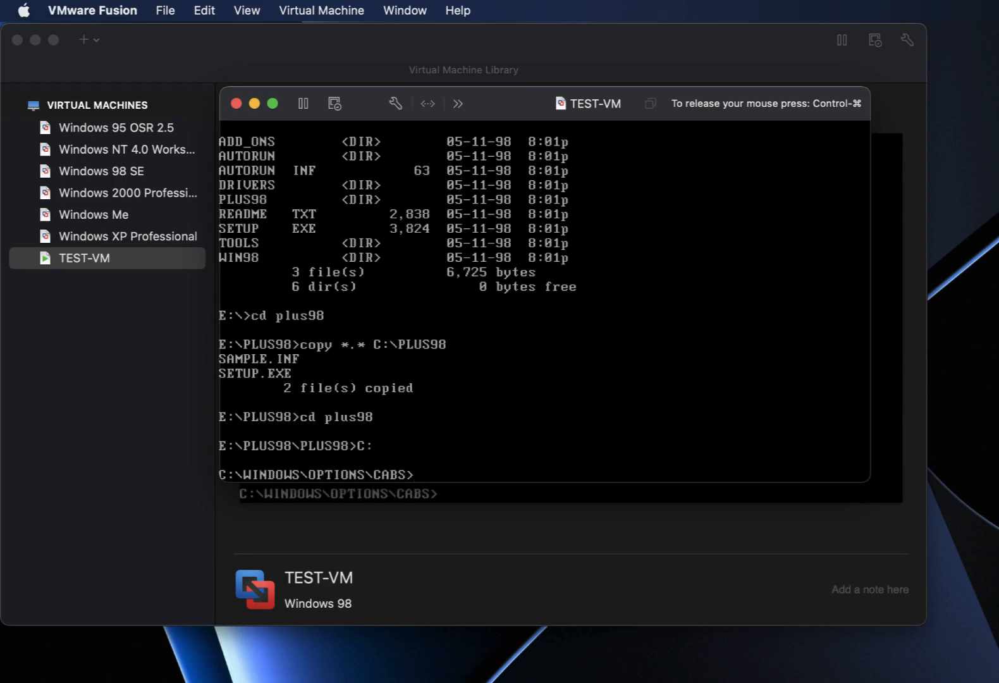
text(cd c:\plus98)
key(Return)
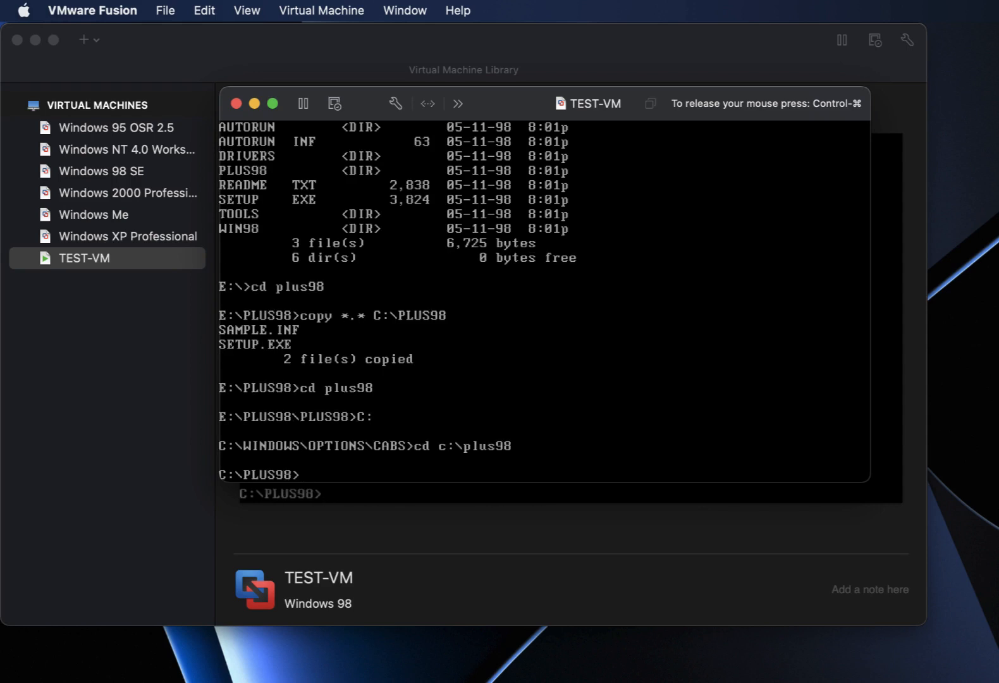
Create a PLUS98 subfolder inside C:\PLUS98 and change into it.
text(md plus98)
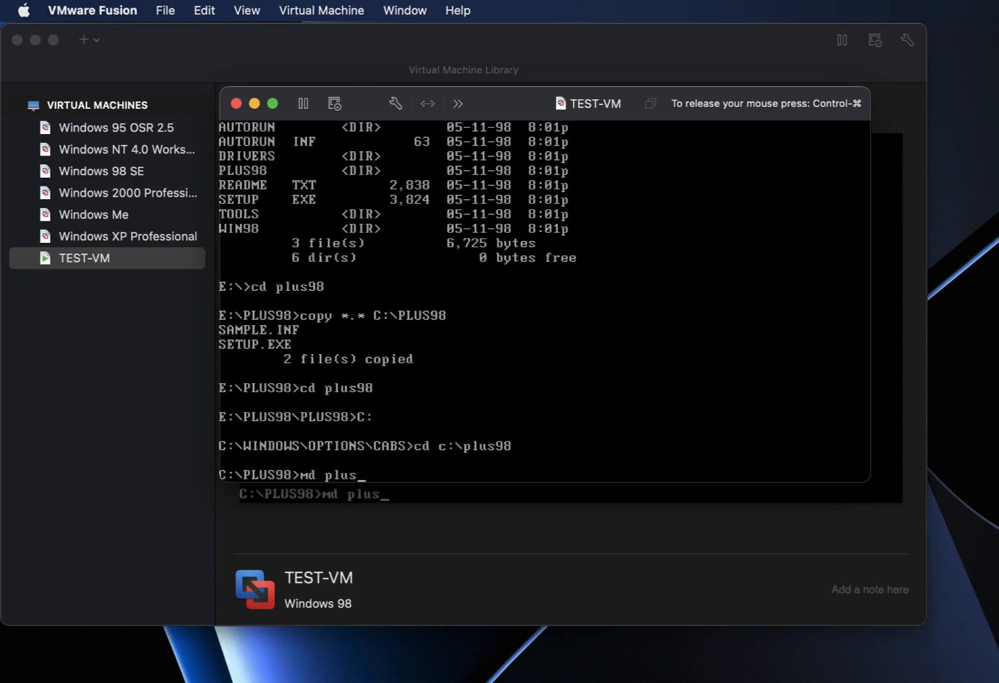
key(BackSpace)
key(BackSpace)
key(BackSpace)
key(BackSpace)
key(BackSpace)
key(BackSpace)
text(PLU)
text(S()
key(BackSpace)
text(98)
key(Return)
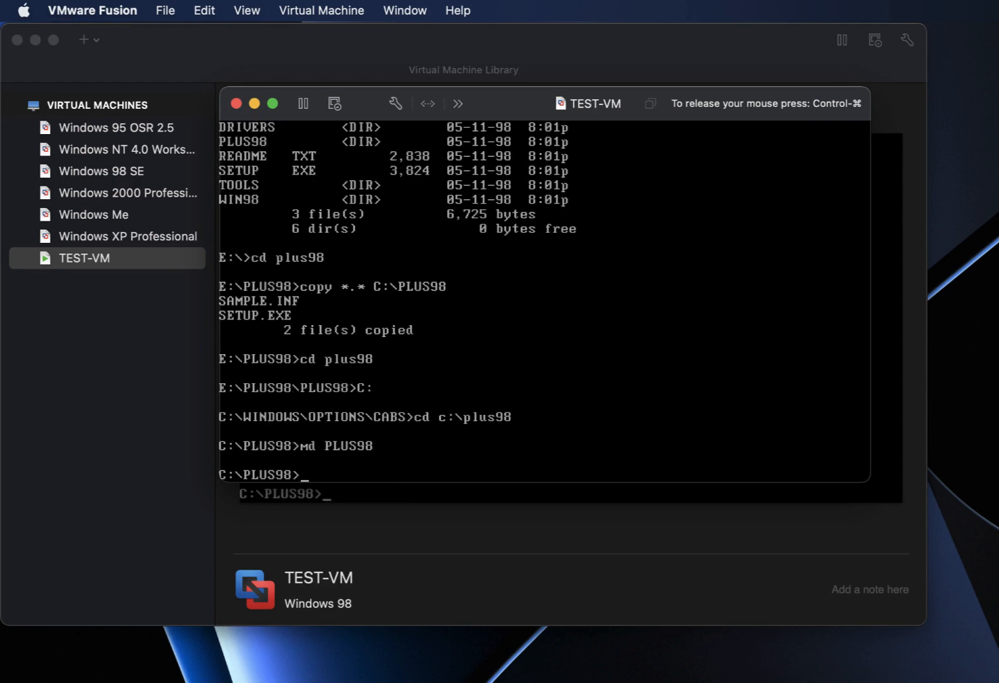
text(cd plus98)
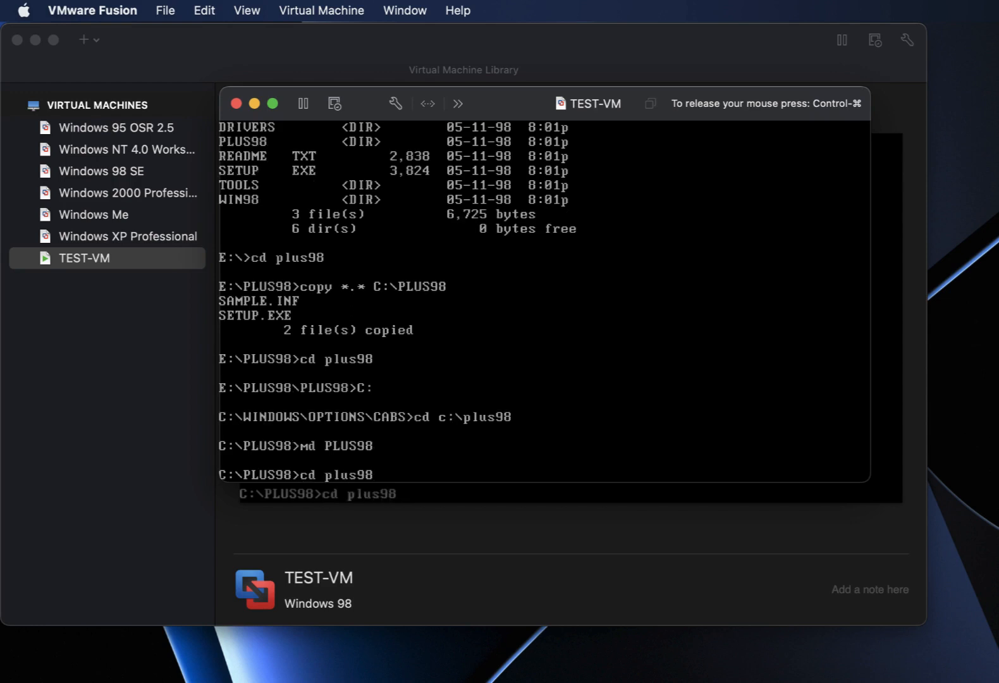
key(Return)
Copy the six files from E:\PLUS98\PLUS98 into C:\PLUS98\PLUS98.
text(cop)
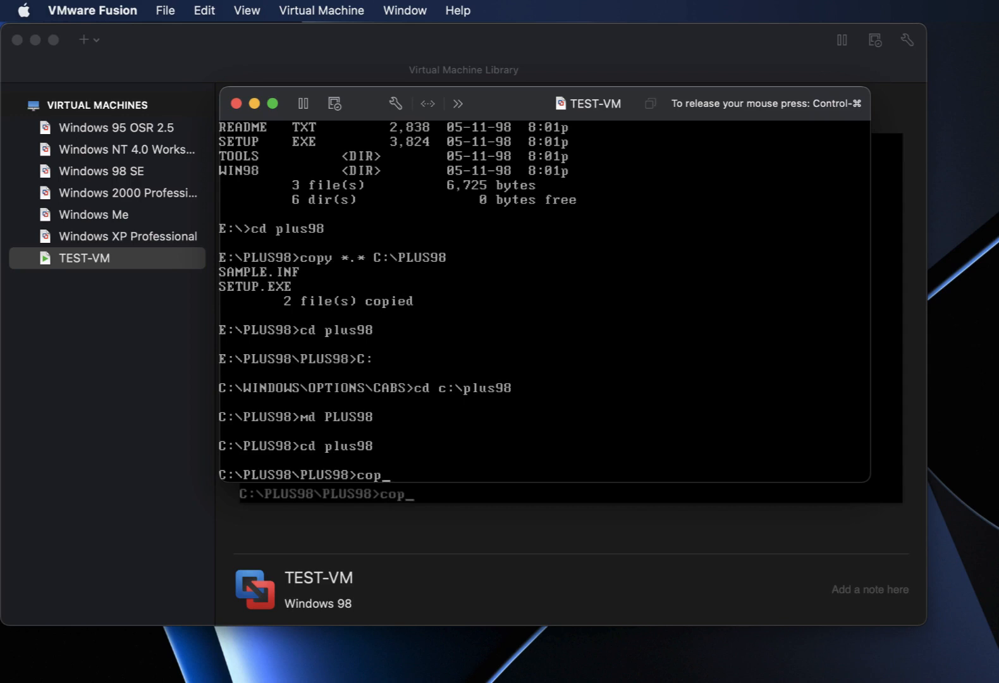
text(y *)
text(.* C:)
text(\)
text(PLUS98)
text(\PLUS)
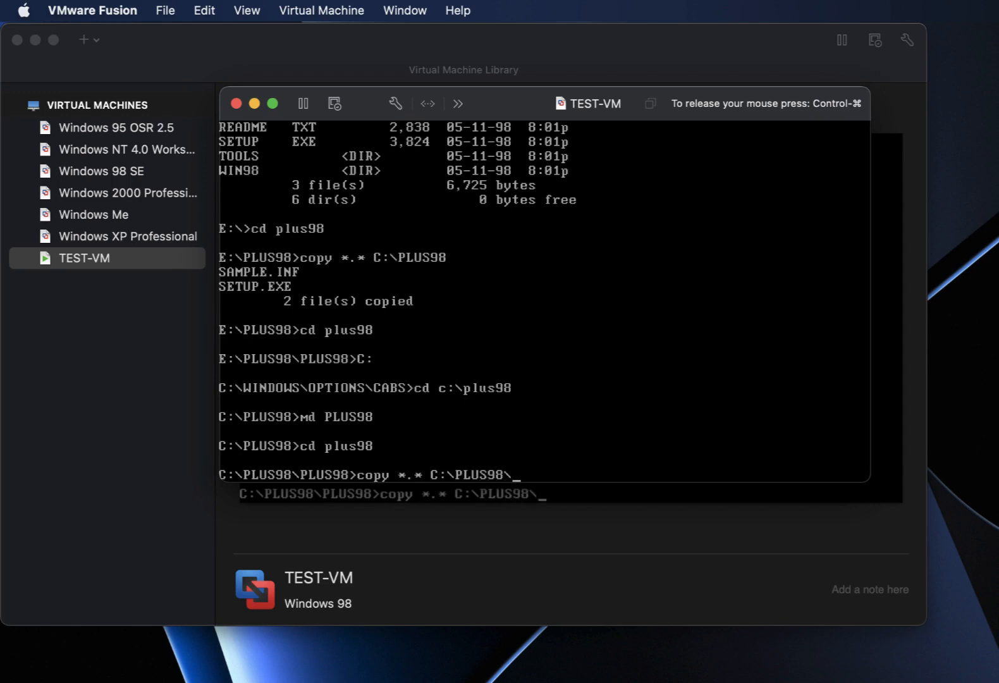
text(98)
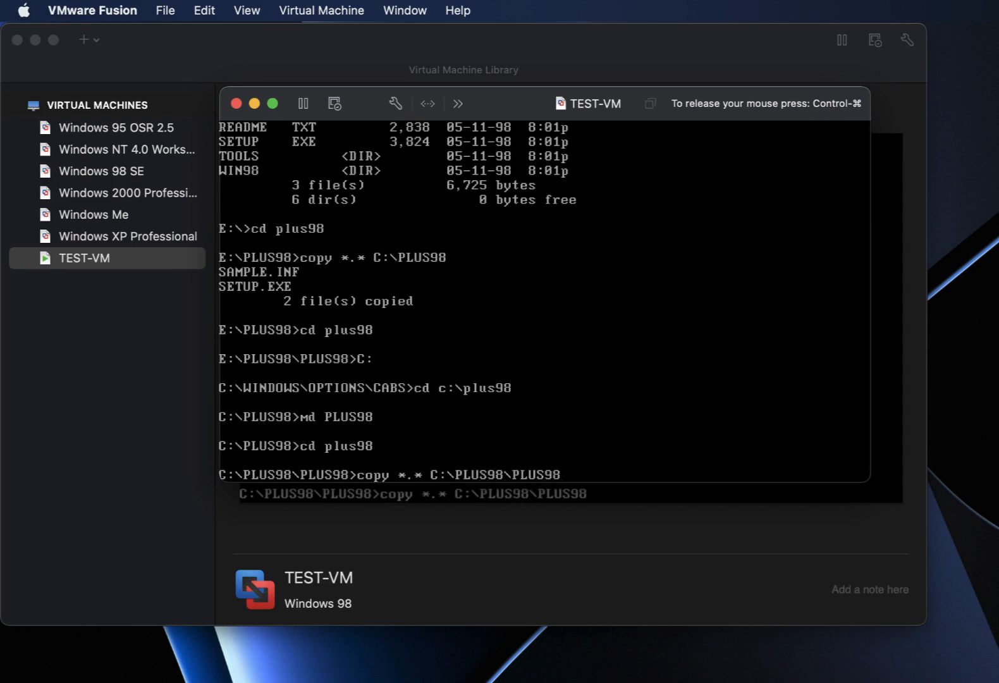
key(Return)
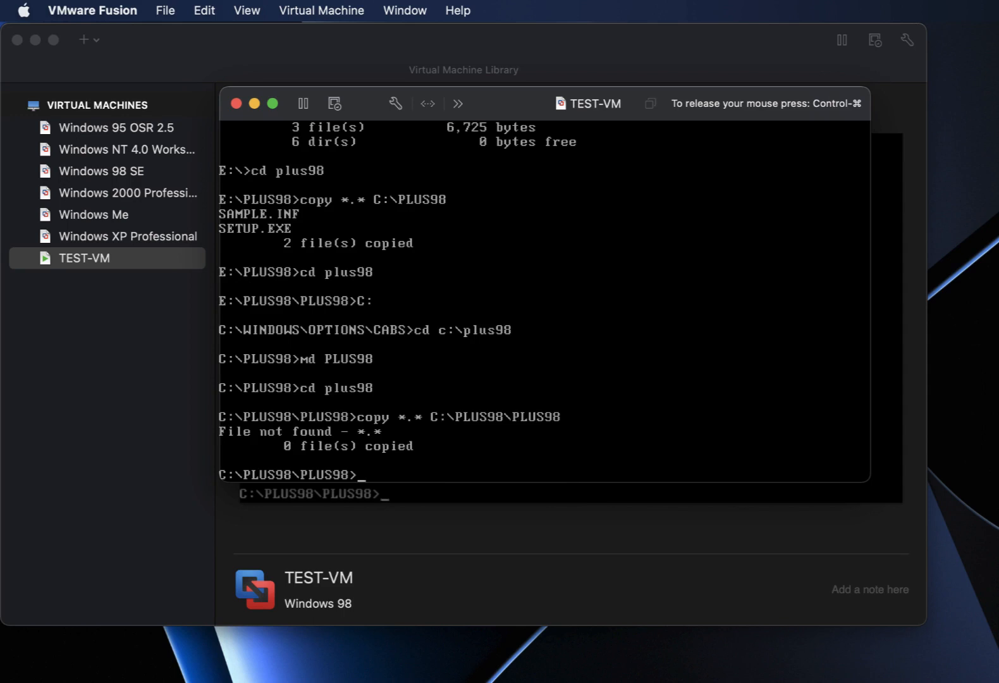
text(E:)
key(Return)
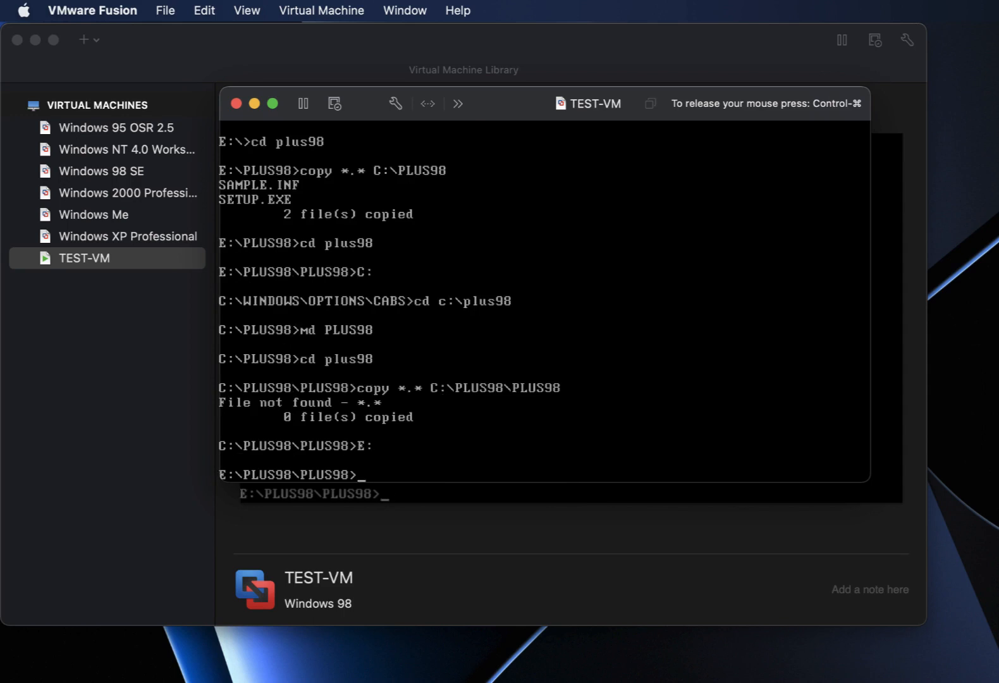
text(copy *.* C:)
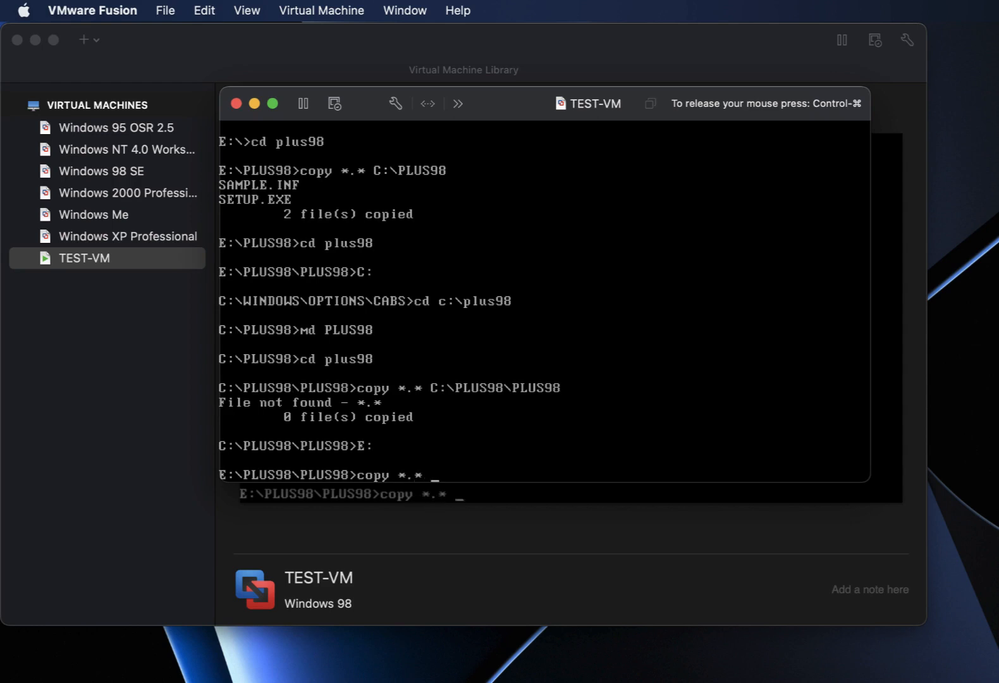
key(BackSpace)
text(:\PLUS98\)
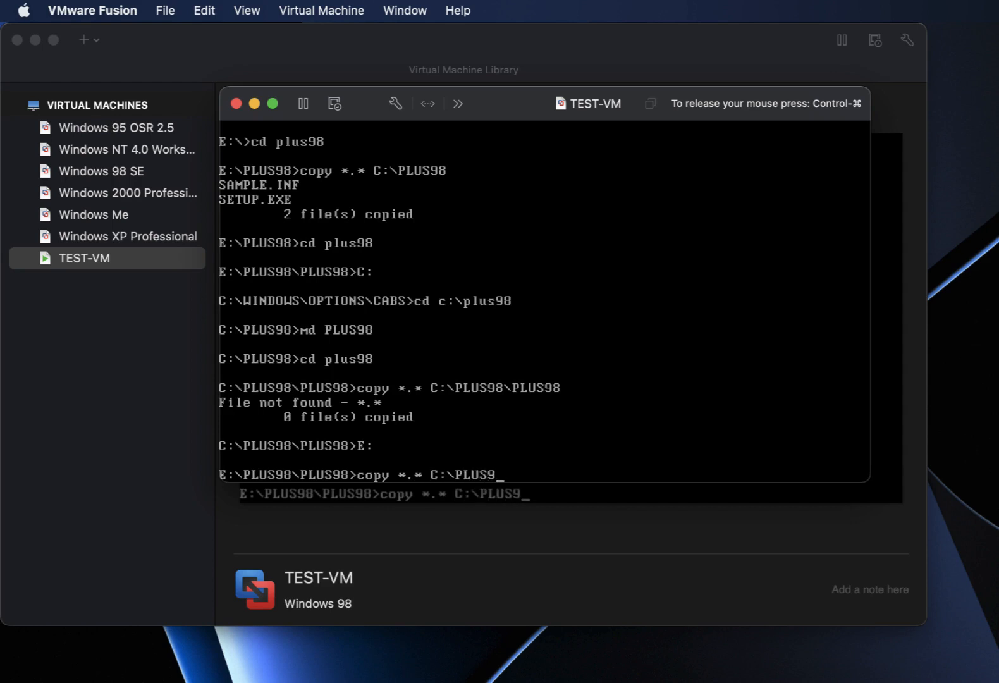
text(PLUS98)
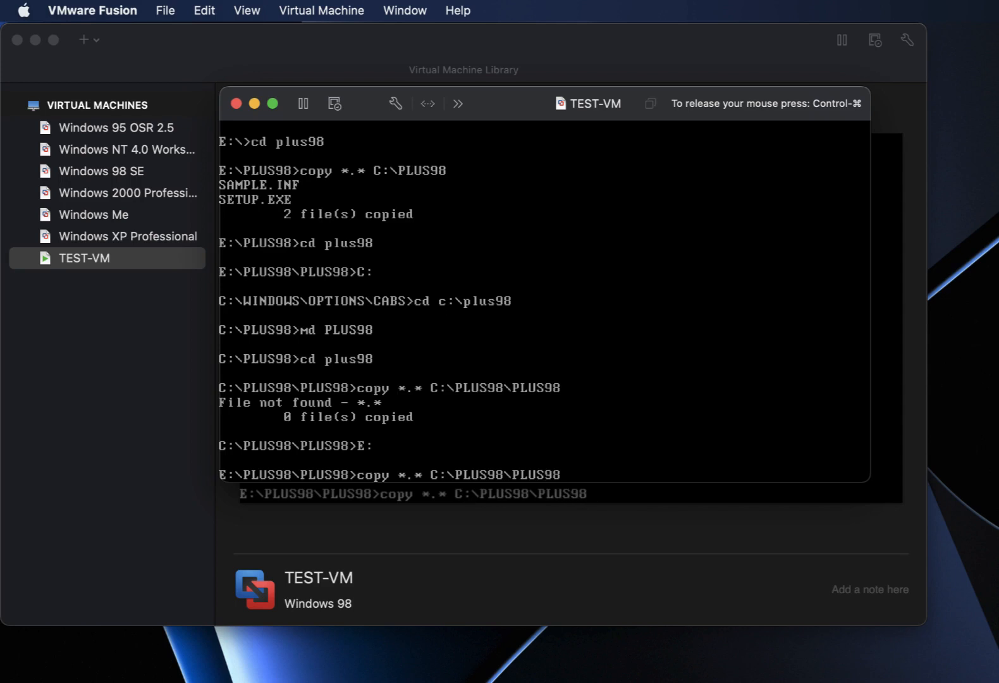
key(Return)
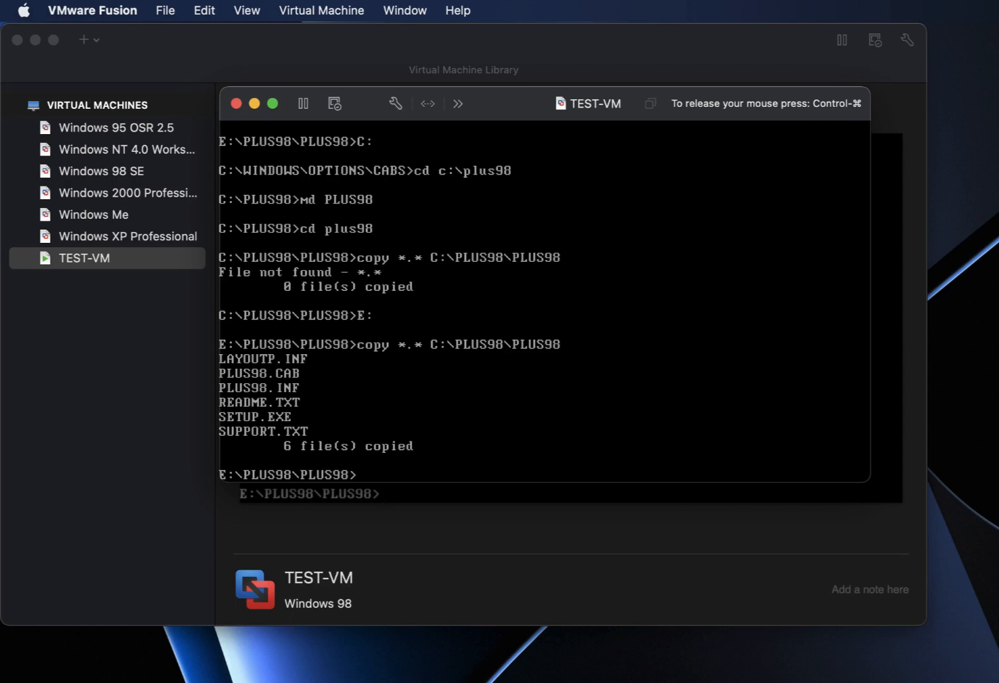
text(cd e)
text(:\win)
text(98)
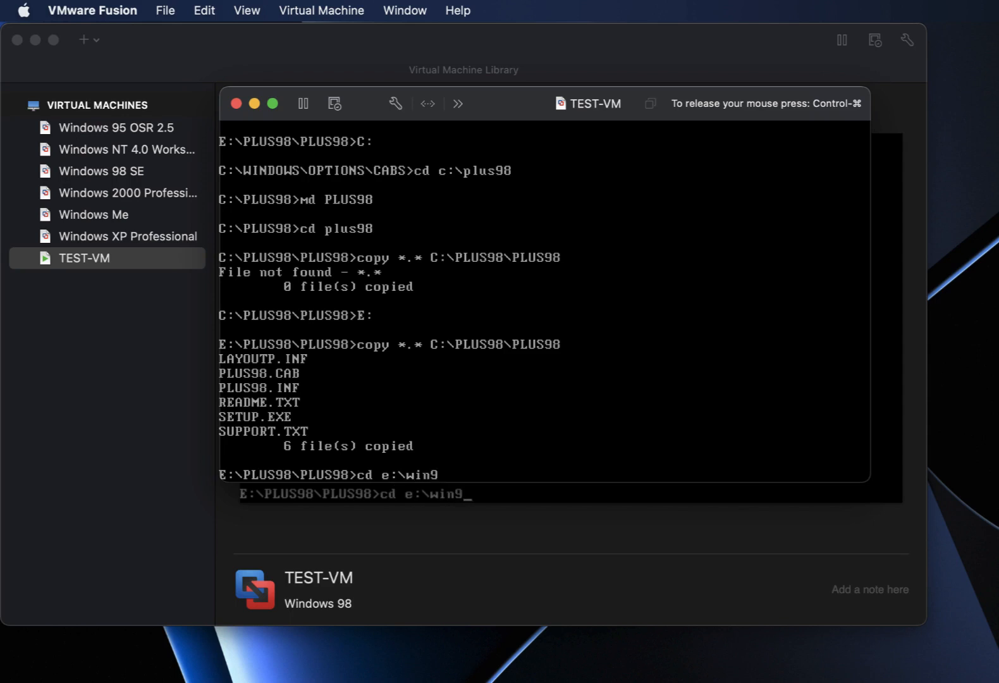
List E:\WIN98 and copy all its files into C:\WINDOWS\OPTIONS\CABS.
key(Return)
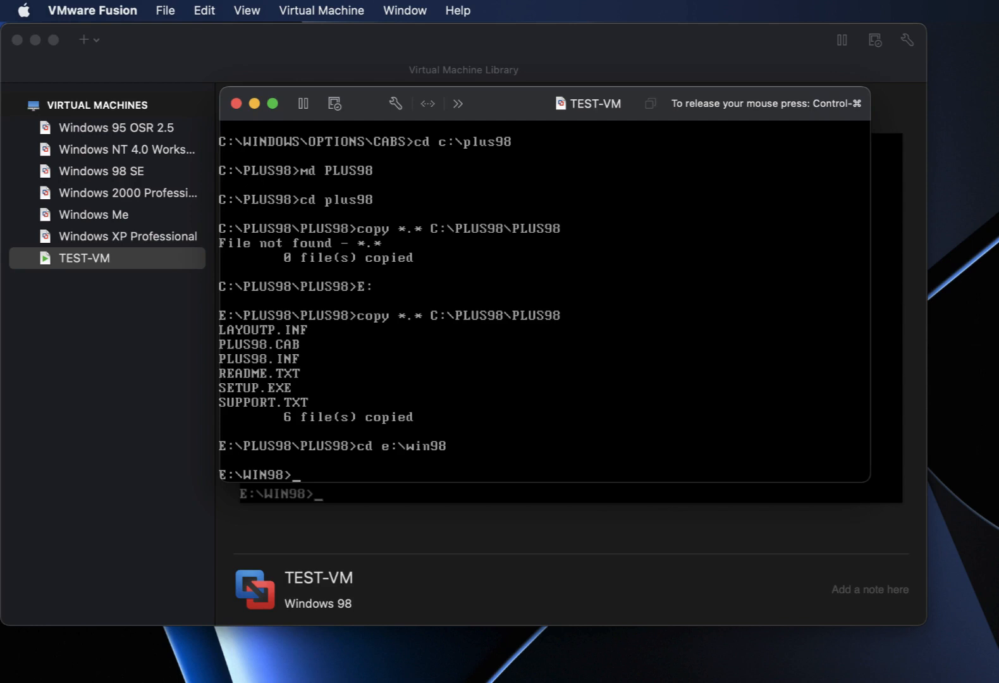
text(C)
key(BackSpace)
text(dir)
key(Return)
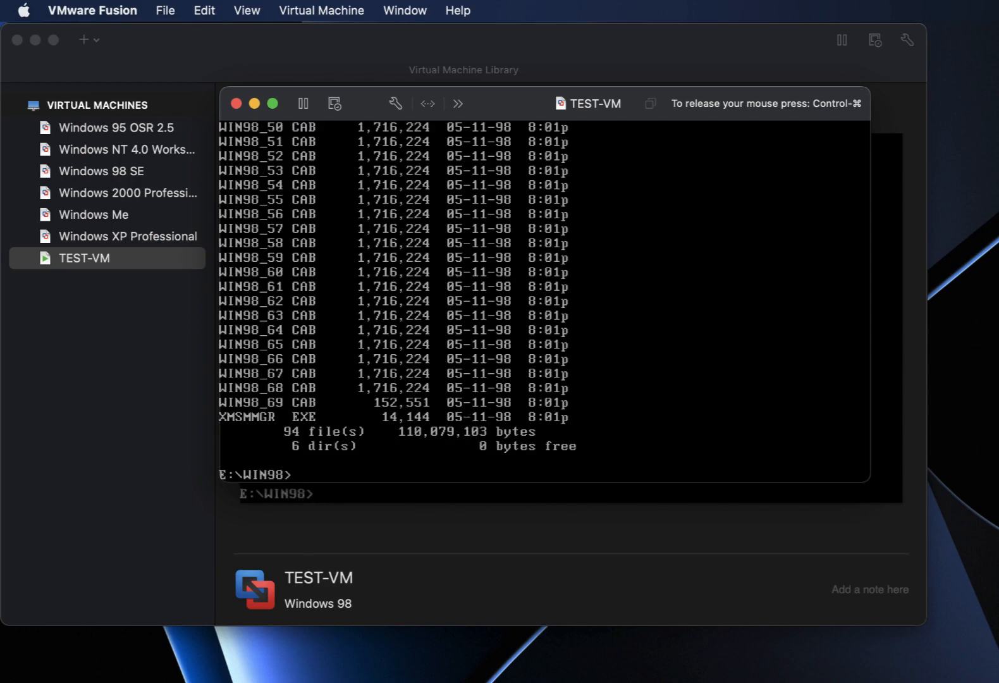
text(copy *.* )
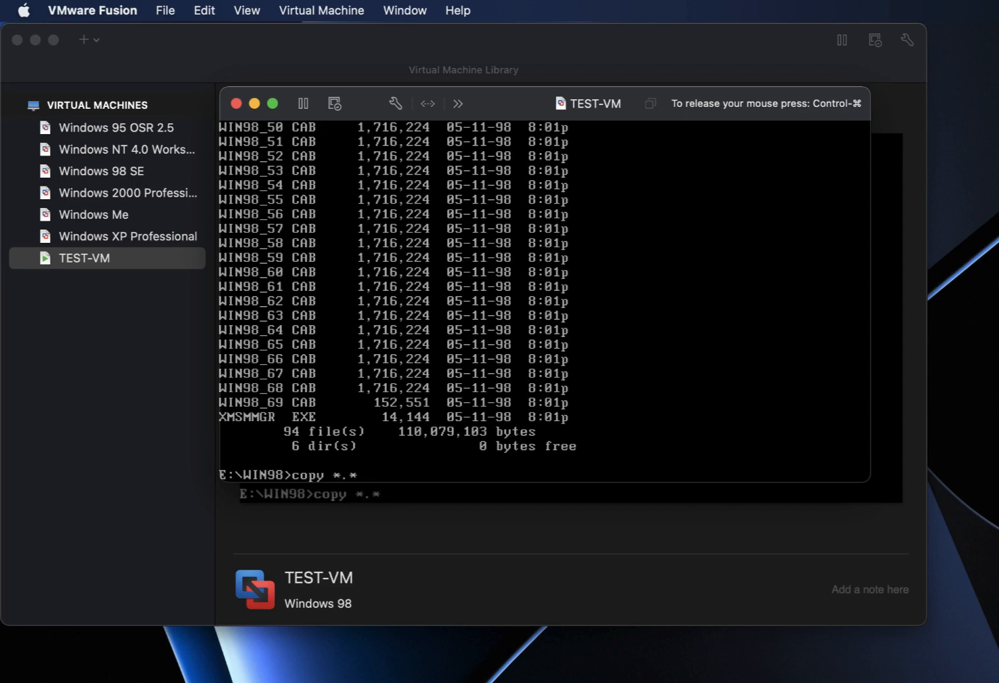
text(C:\WINDOWS\OPTION)
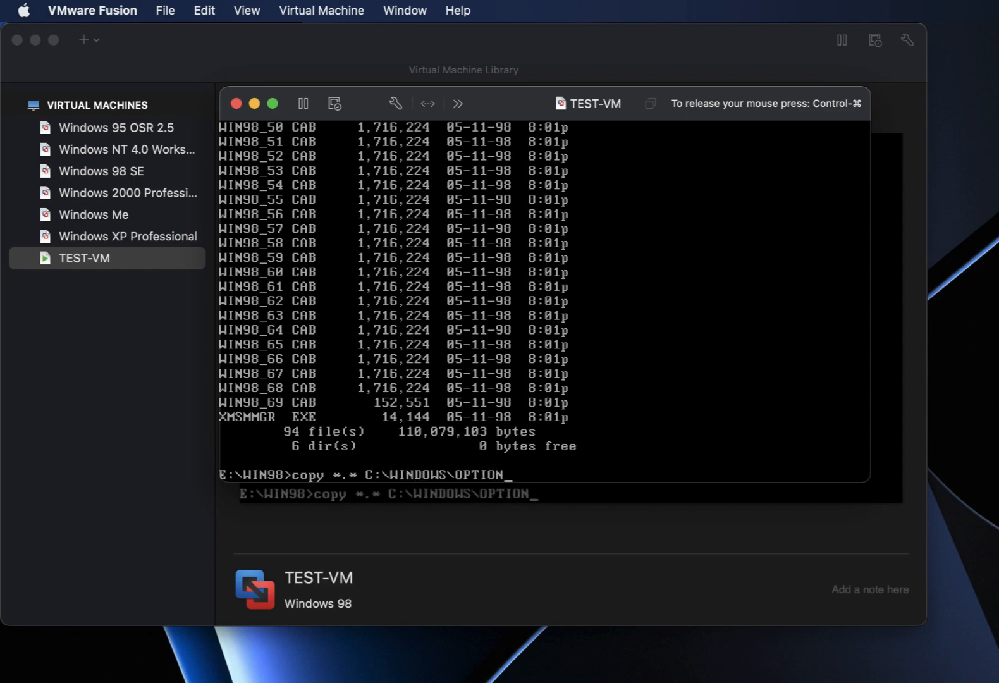
text(S\CABS)
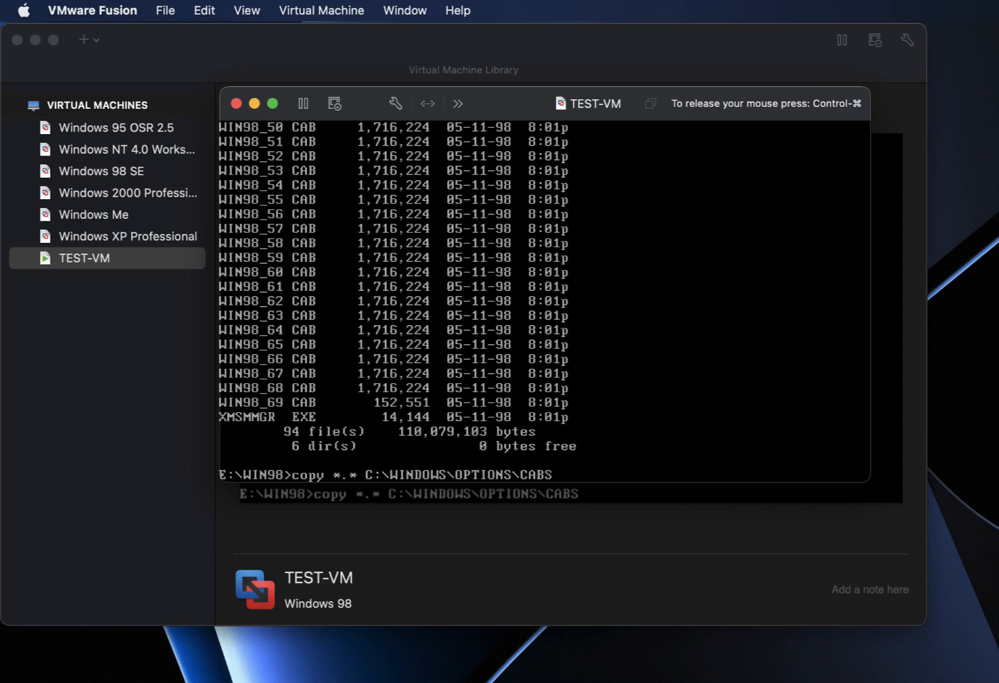
key(Return)
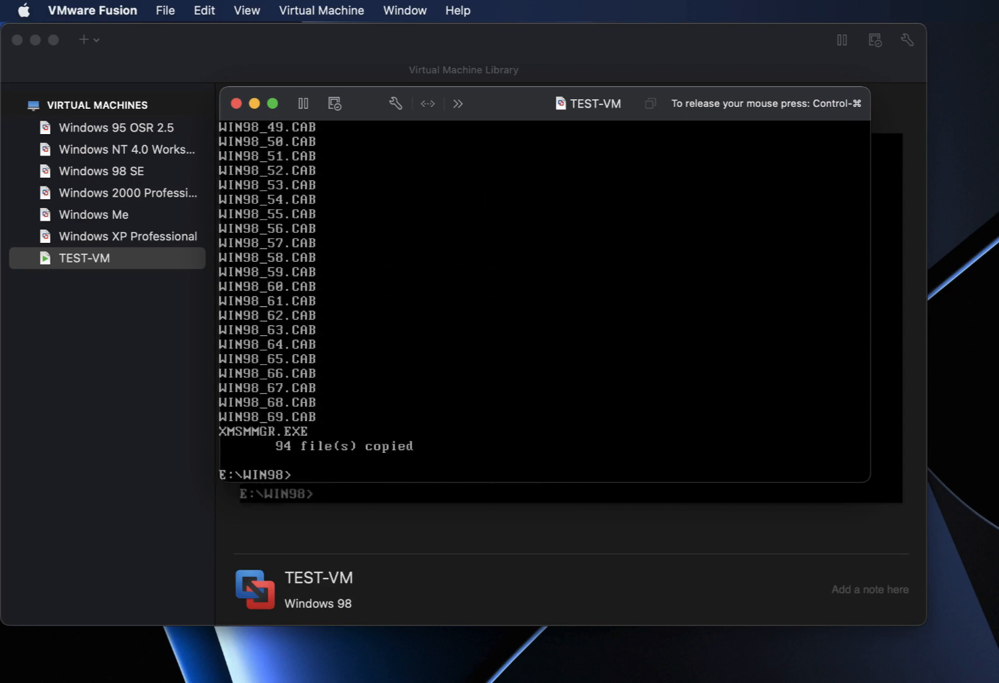
Switch to C:\WINDOWS\OPTIONS\CABS and list it to confirm all 94 files arrived.
text(cd C:\WINDO)
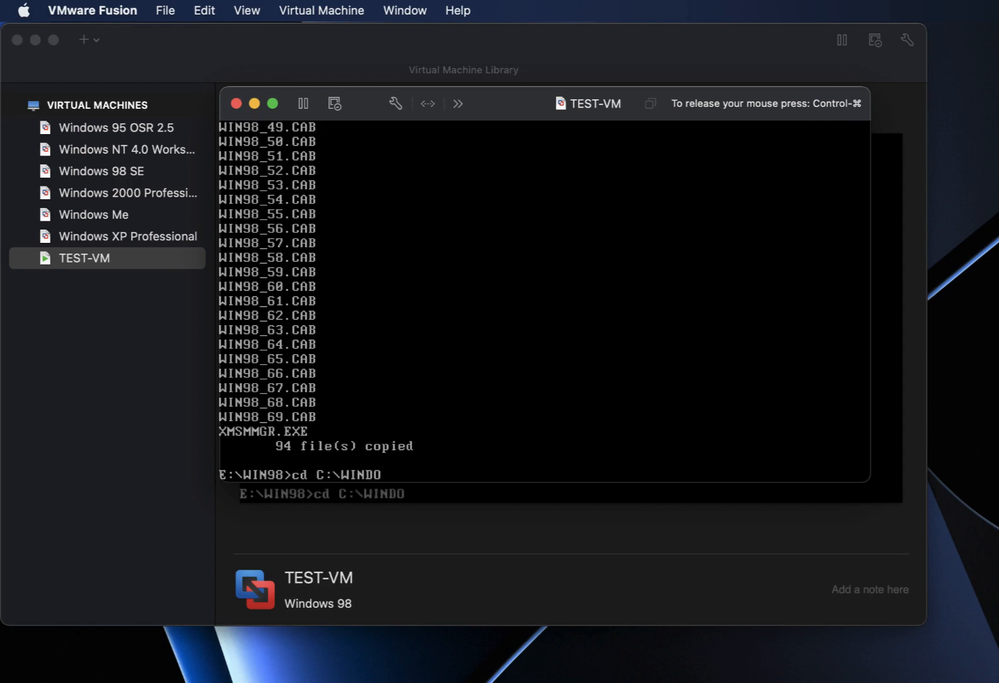
text(WS\OPTIONS\CABS)
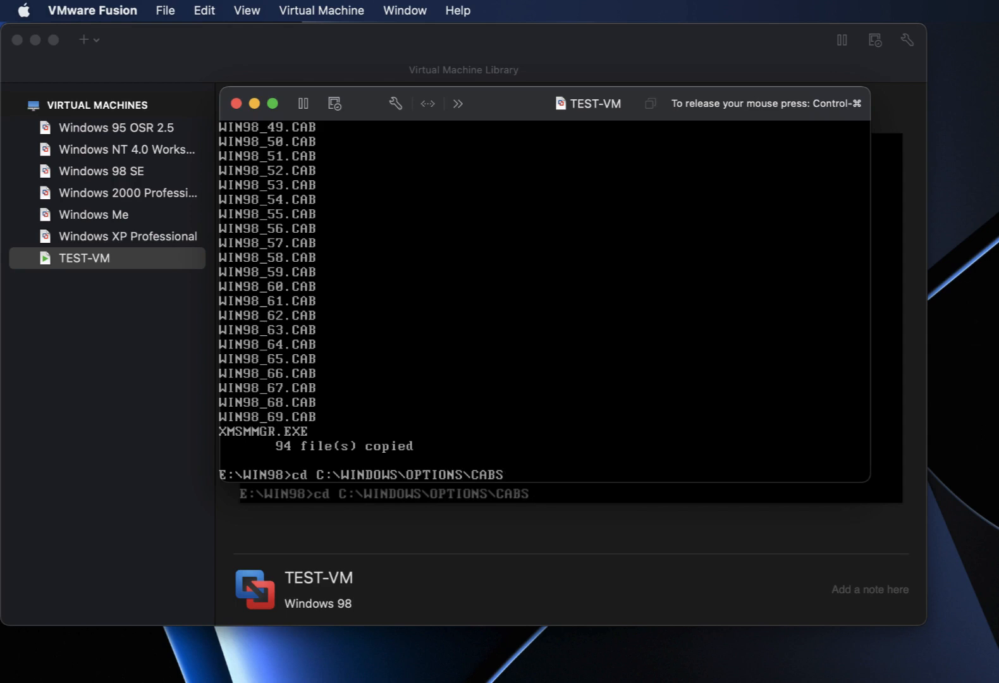
key(Return)
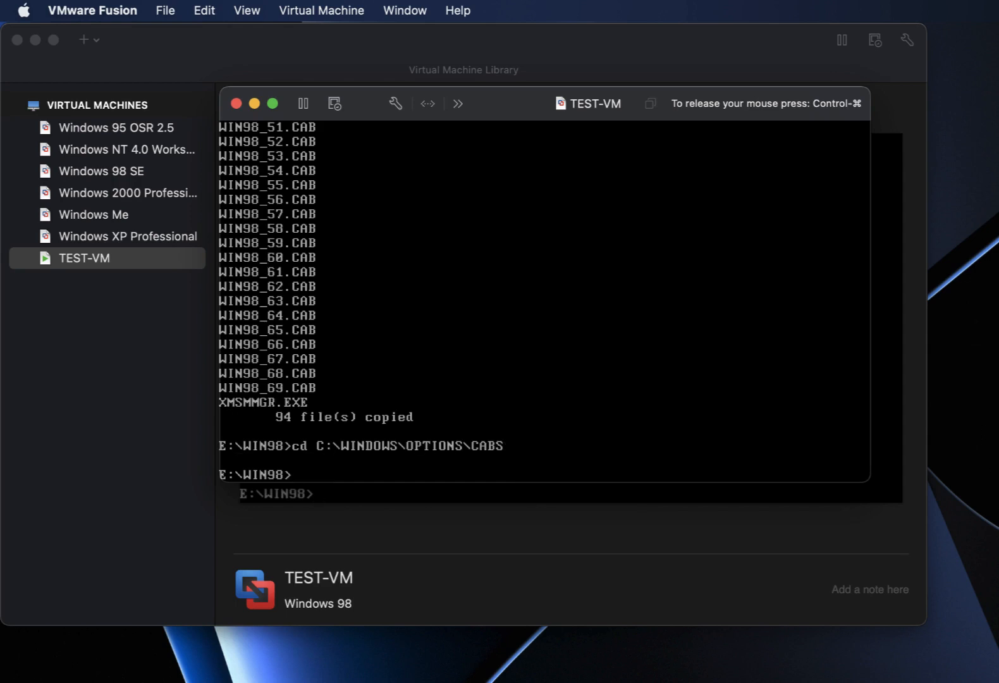
text(C)
key(BackSpace)
text(C:)
key(Return)
text(dir)
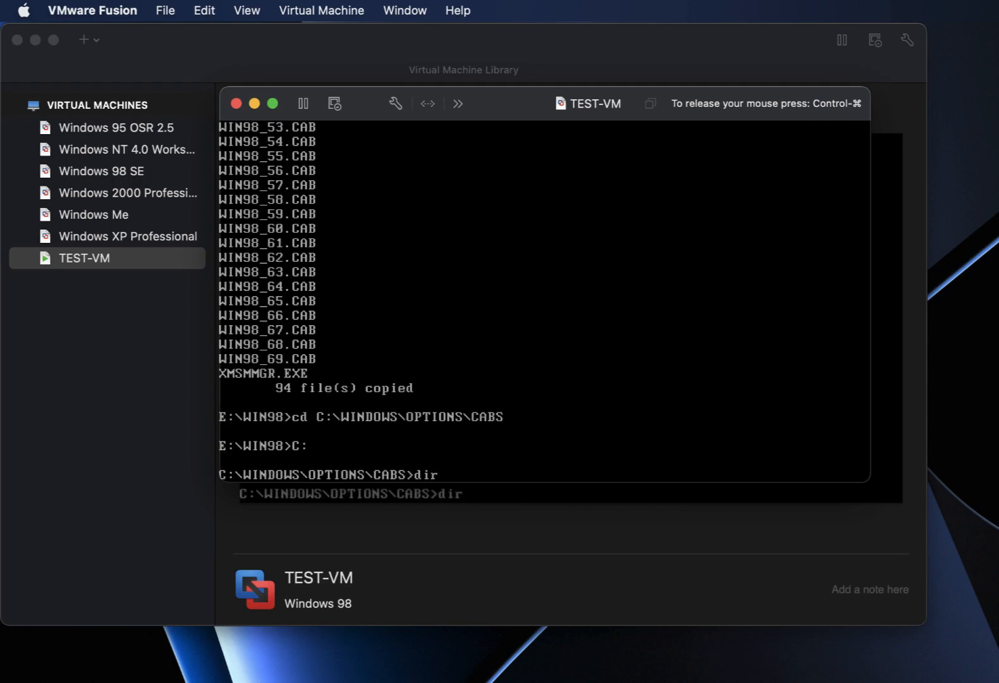
key(Return)
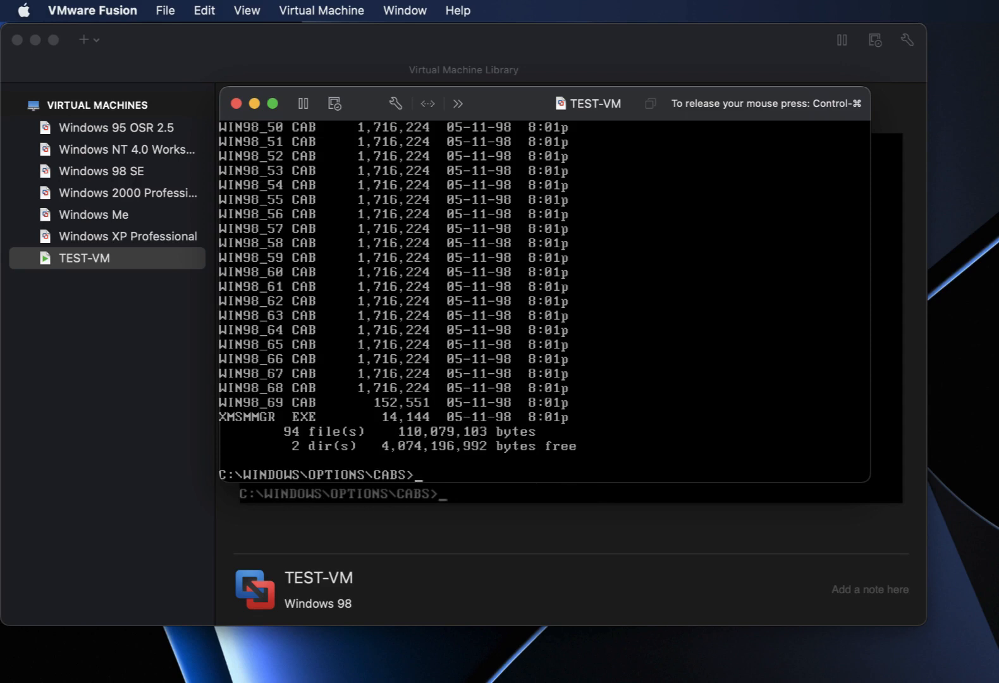
Return the console to drive E at E:\WIN98.
text(se)
key(BackSpace)
key(BackSpace)
text(E:)
key(Return)
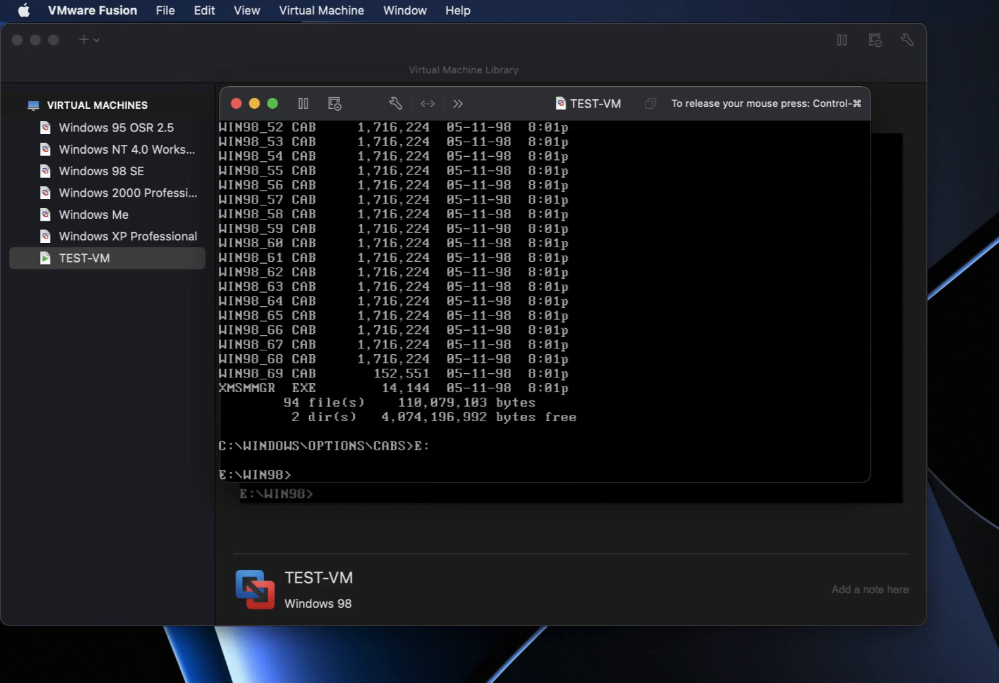
Run setup.exe from E:\WIN98, exit ScanDisk after its clean check, and continue past the welcome screen.
text(setup.exe)
key(Return)
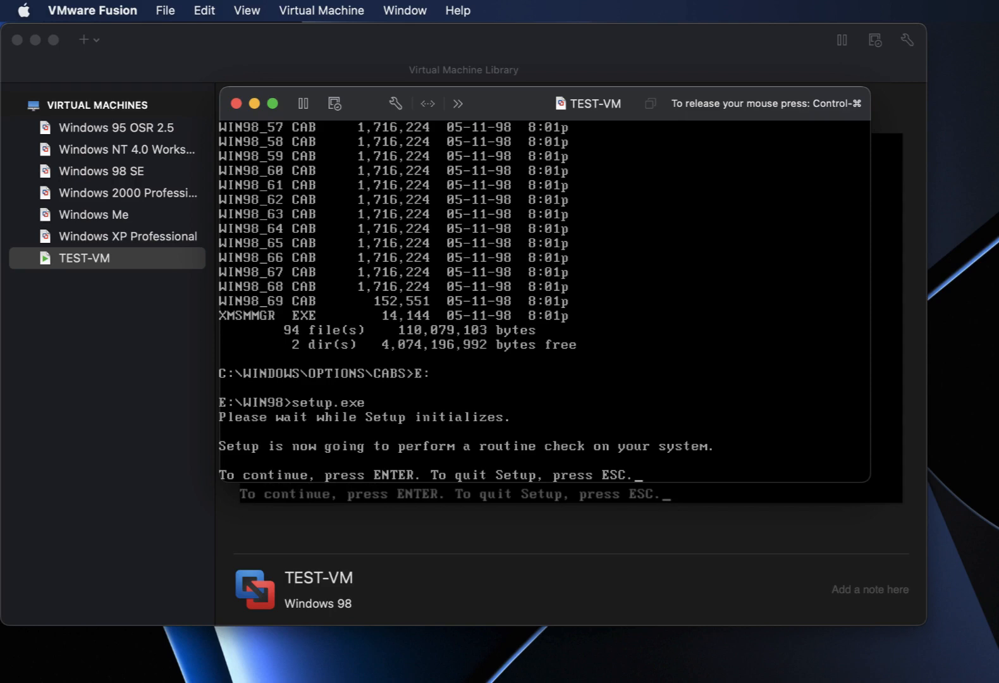
key(Return)
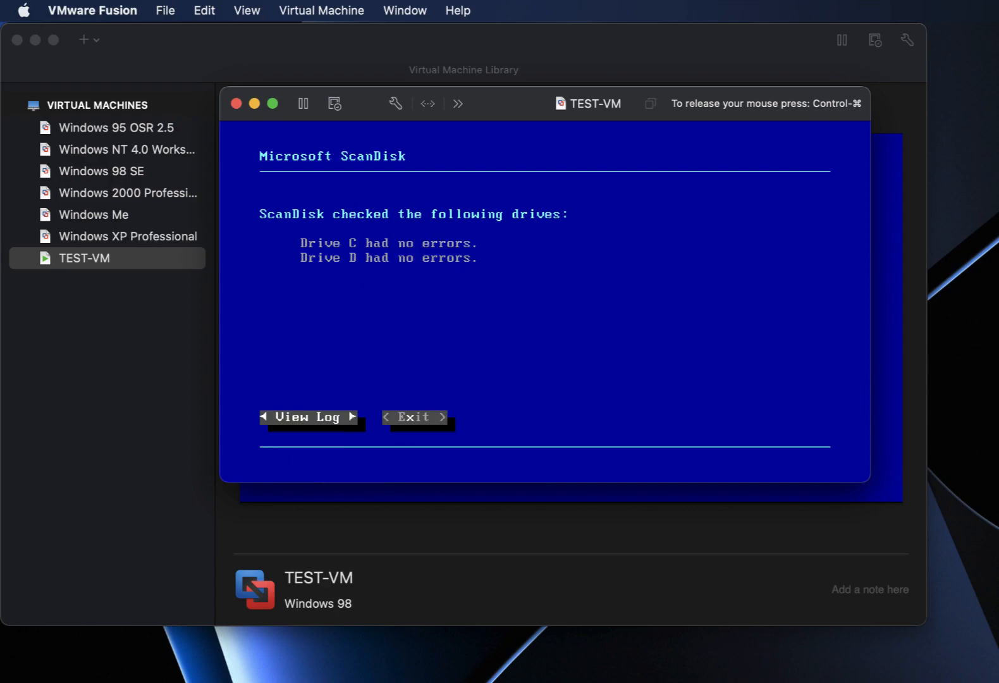
key(Tab)
key(Return)
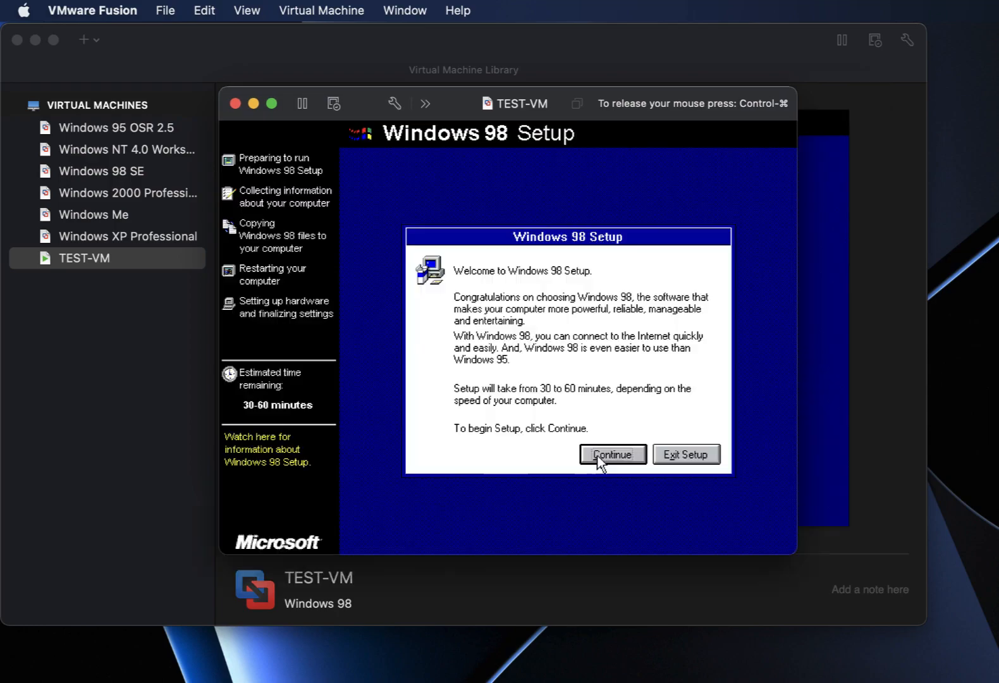
click(598, 456)
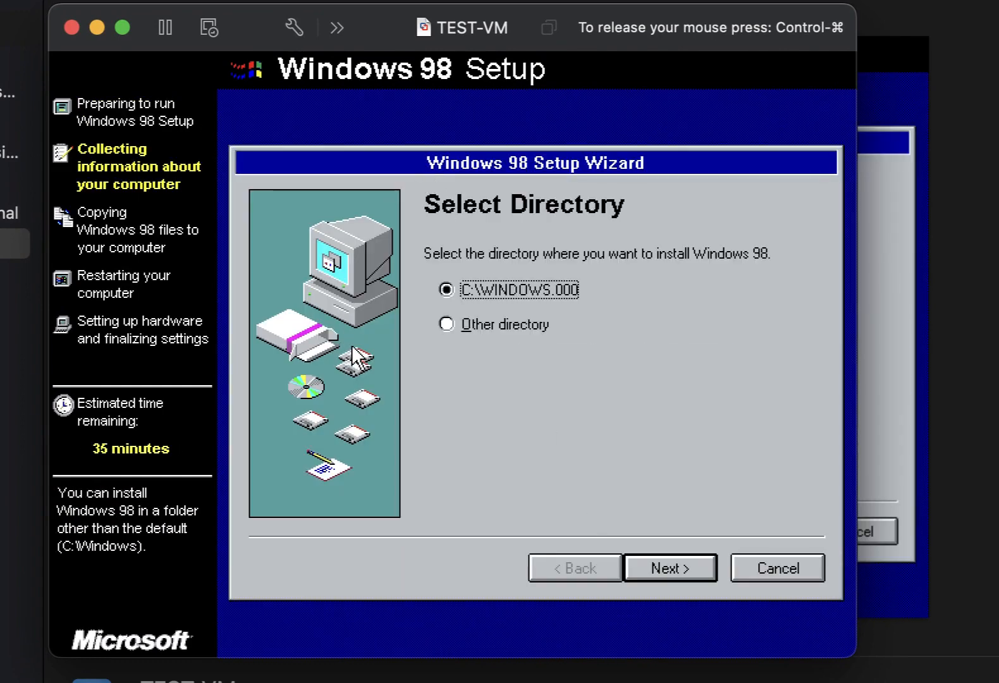
Change the install directory from C:\WINDOWS.000 to C:\WINDOWS and confirm the overwrite warning.
click(450, 329)
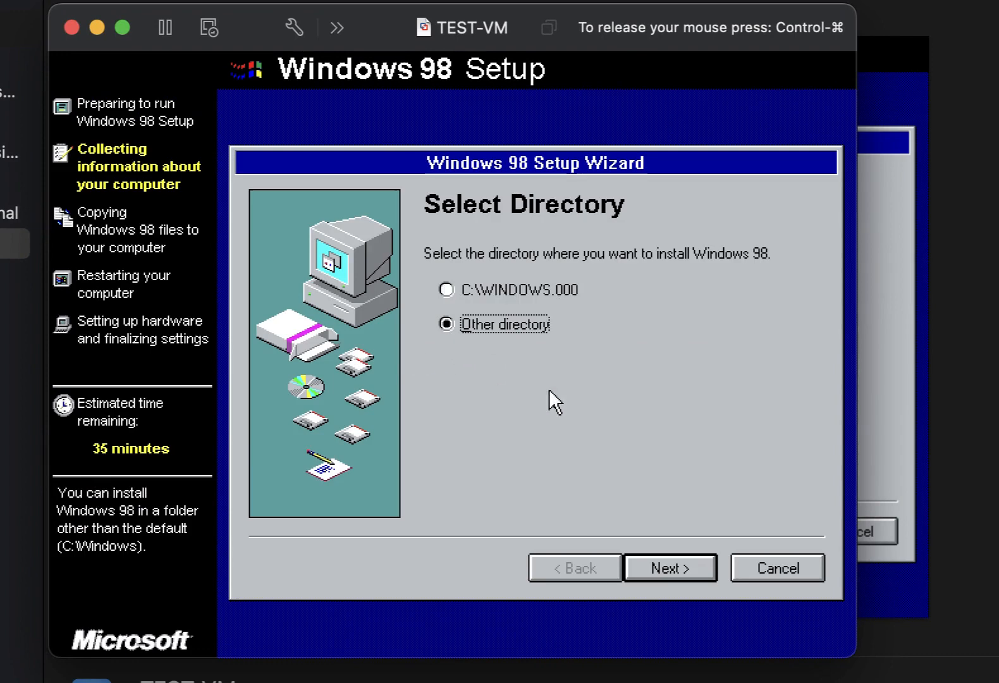
click(647, 559)
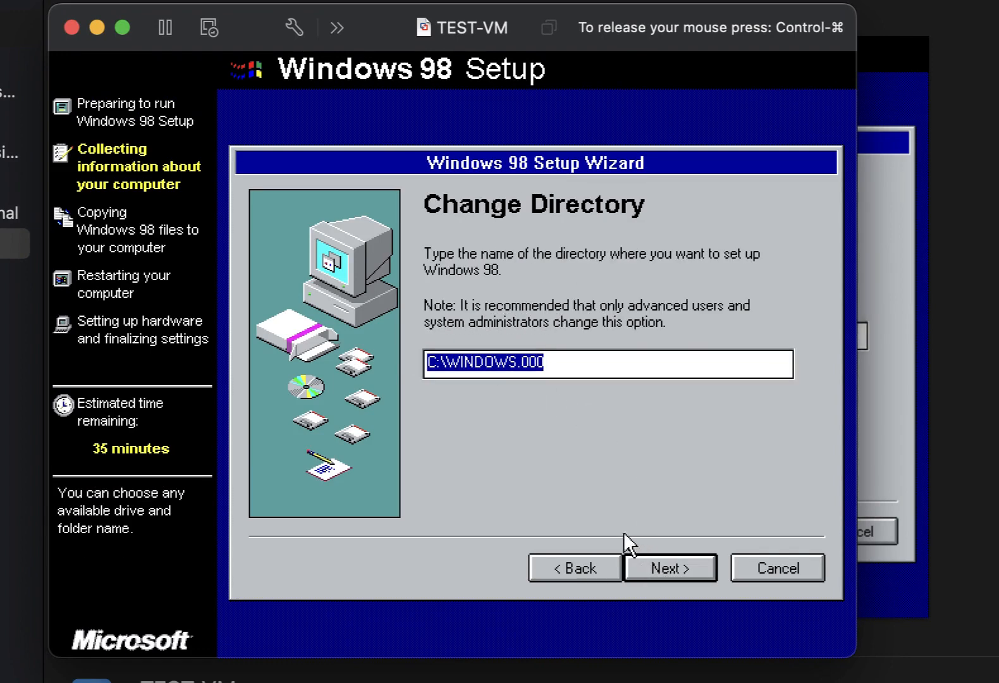
click(614, 358)
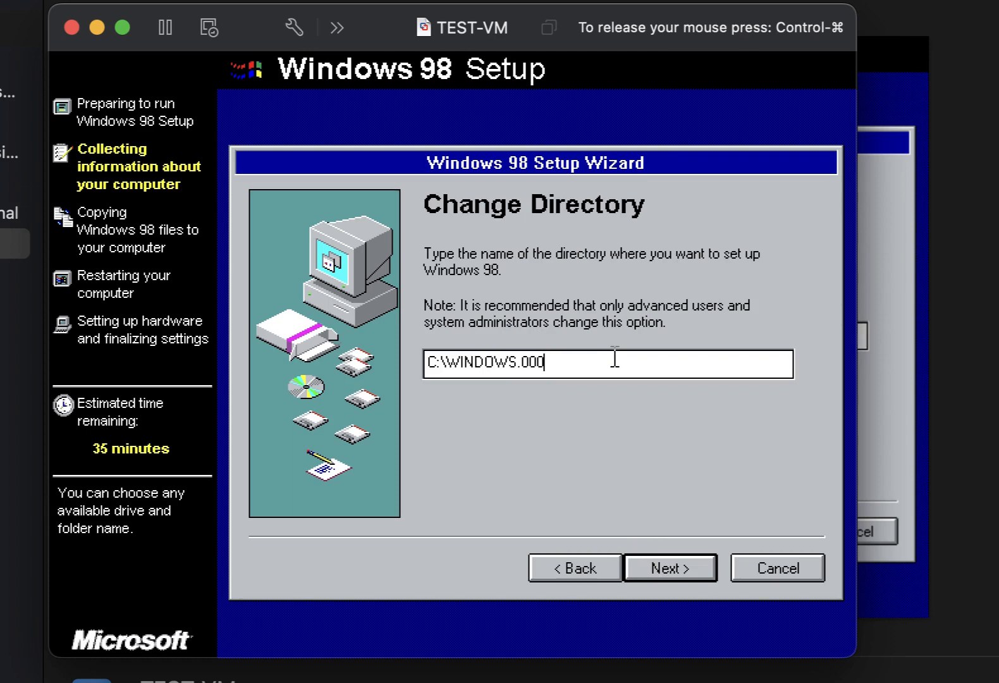
key(BackSpace)
key(BackSpace)
key(BackSpace)
click(648, 569)
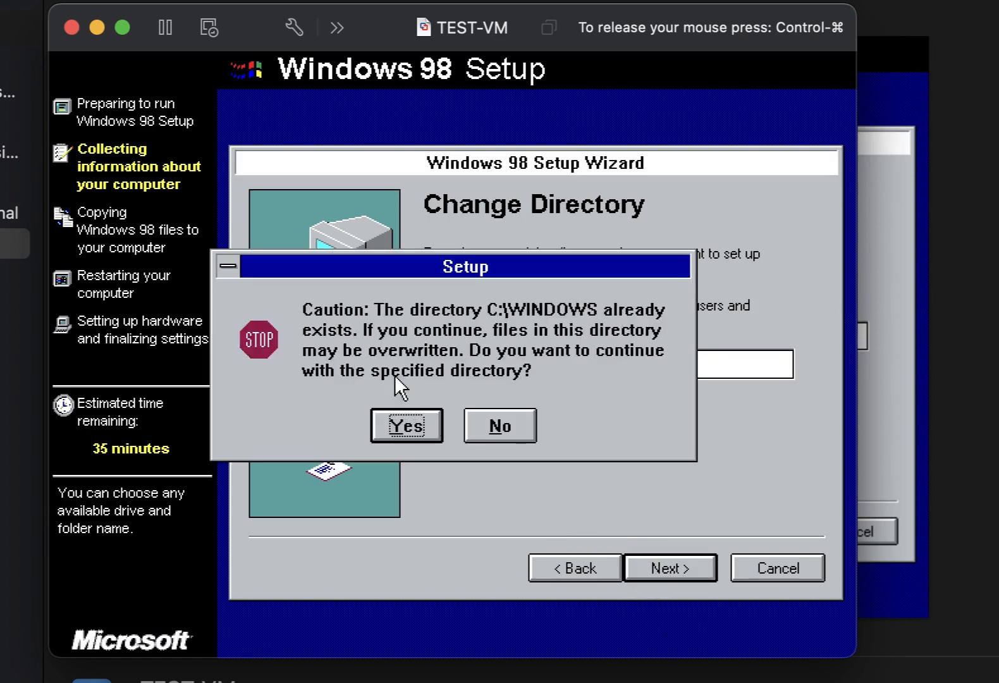
click(378, 423)
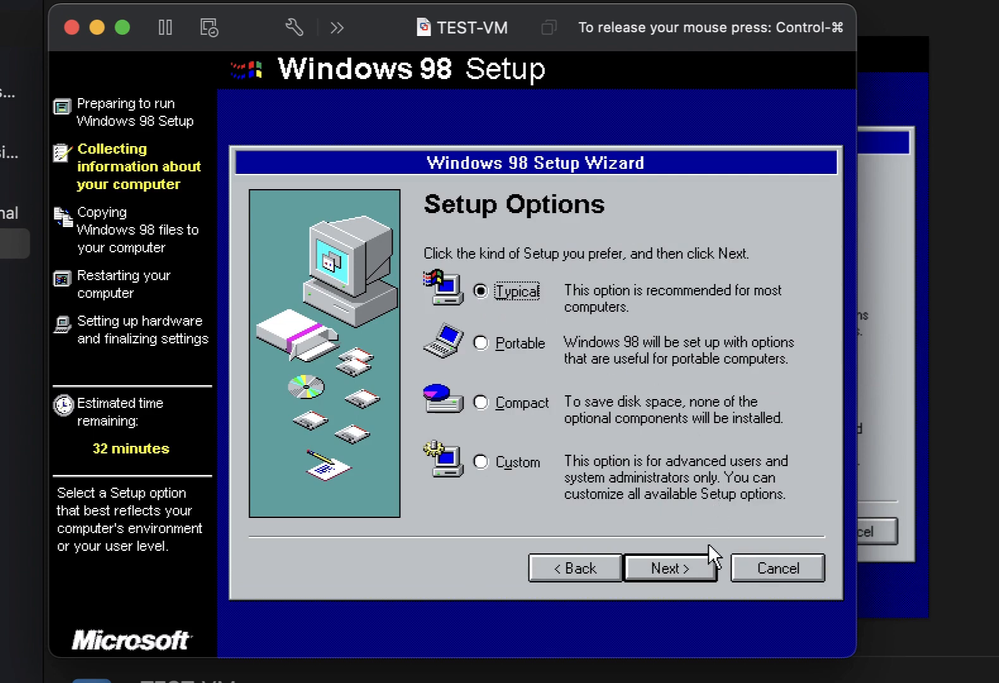
Keep Typical setup and choose to pick components from the list.
click(651, 575)
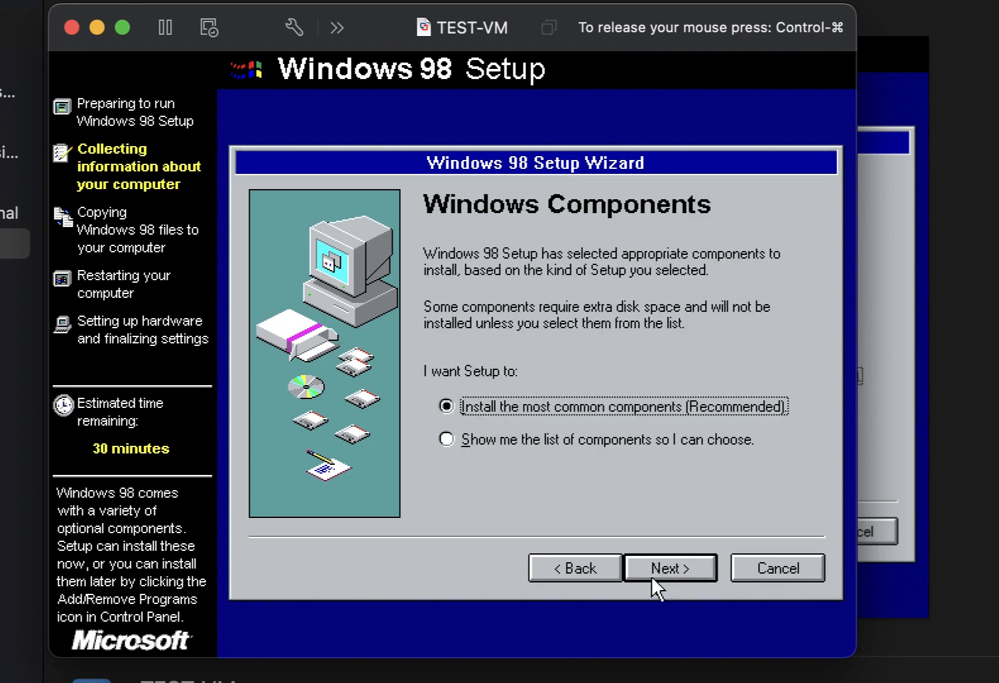
click(447, 437)
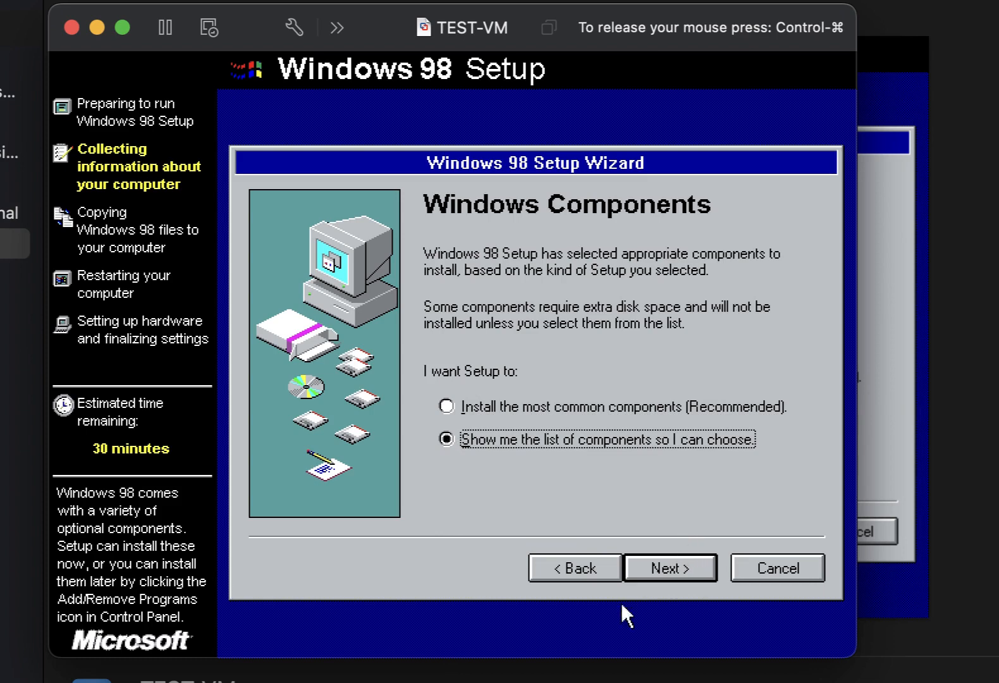
click(654, 567)
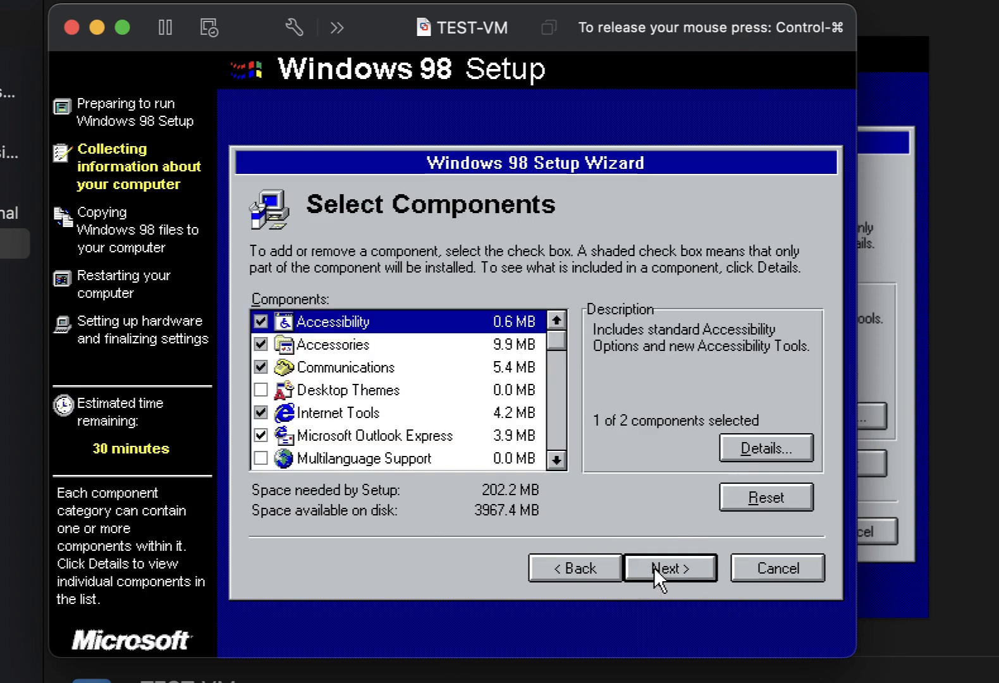
Fully include Accessibility, Accessories, Desktop Themes, Multilanguage Support and Multimedia components.
click(261, 321)
click(261, 322)
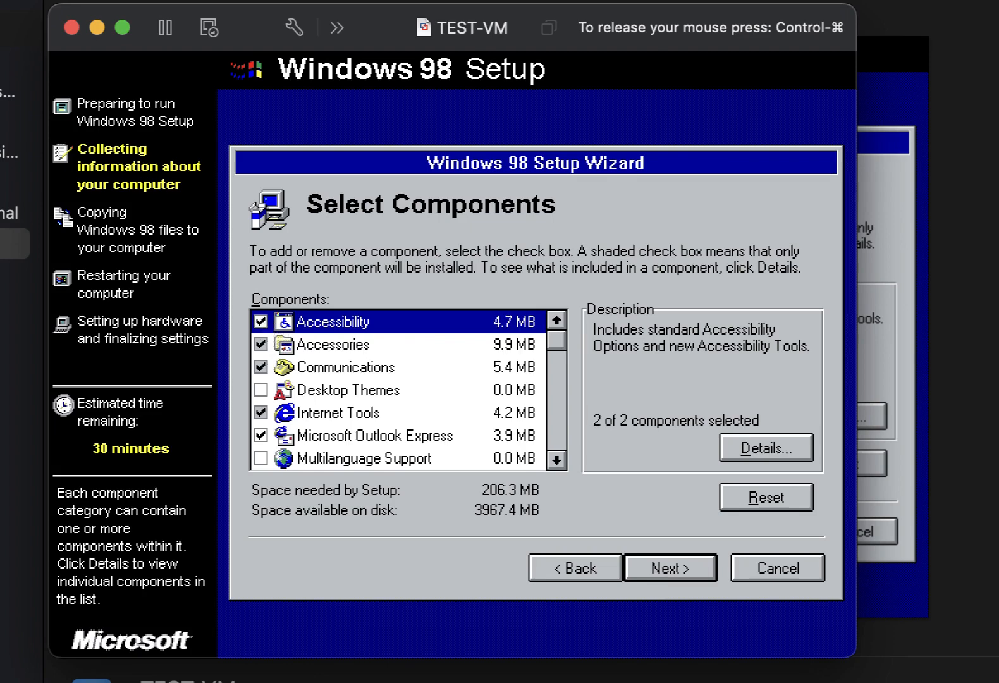
click(260, 344)
click(260, 344)
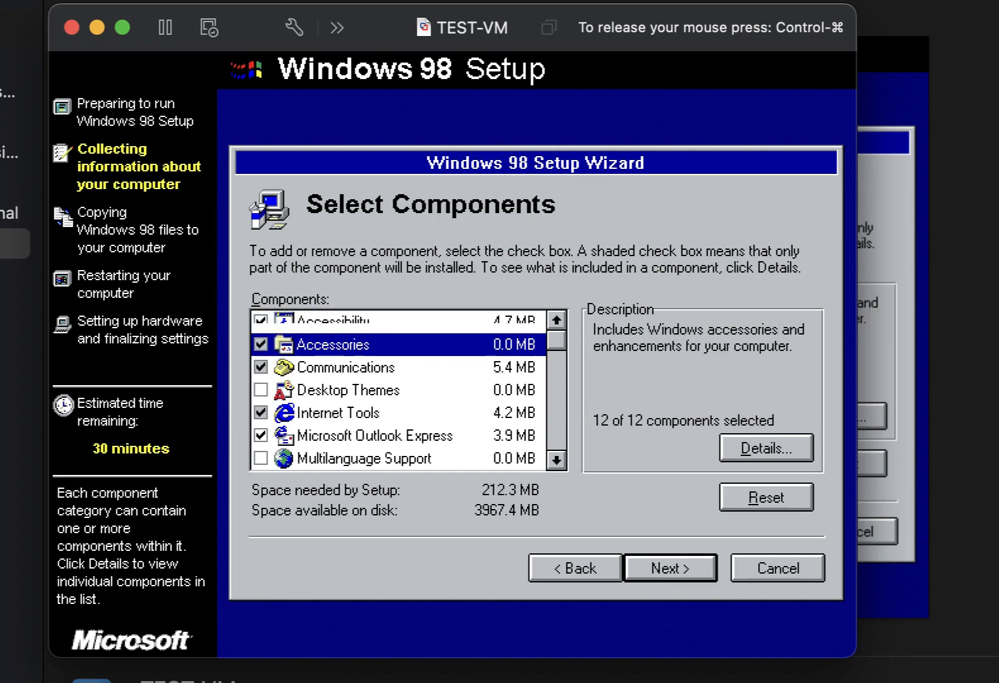
click(262, 389)
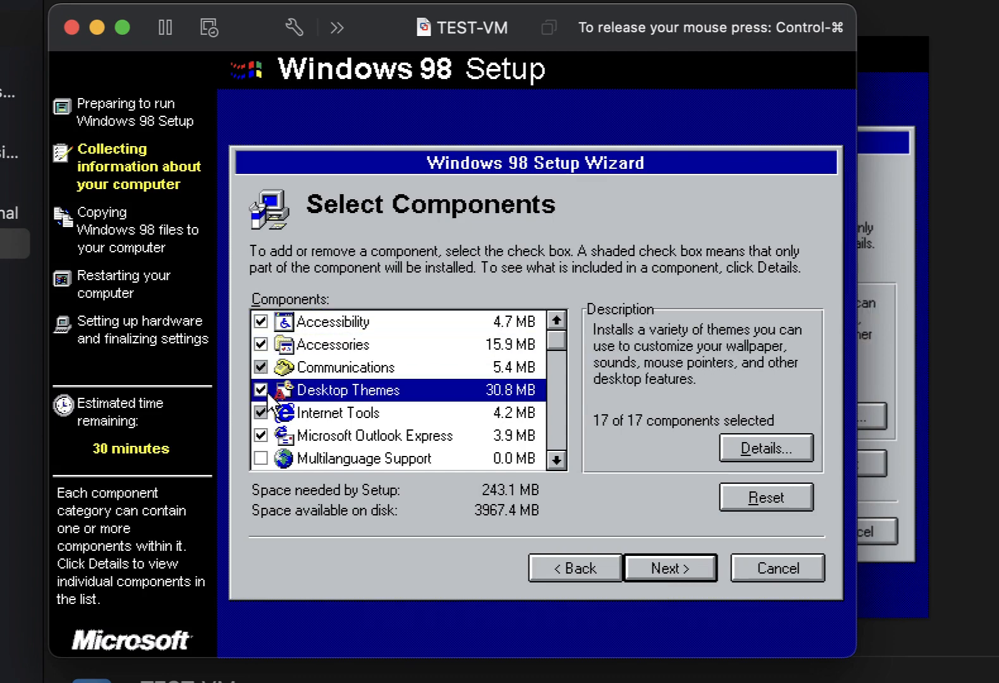
click(259, 456)
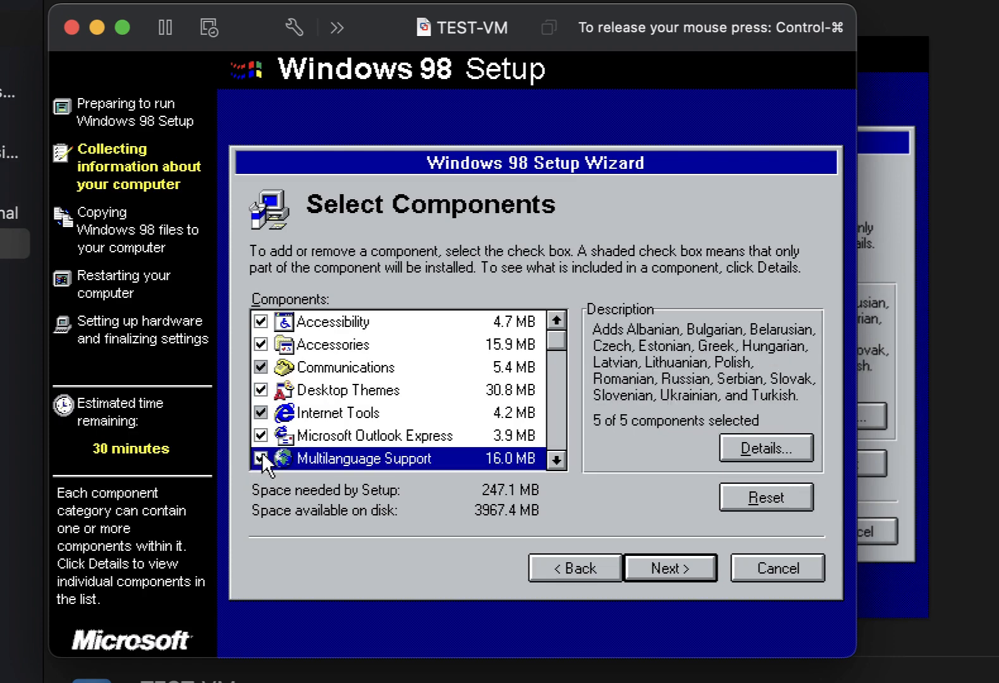
double_click(288, 414)
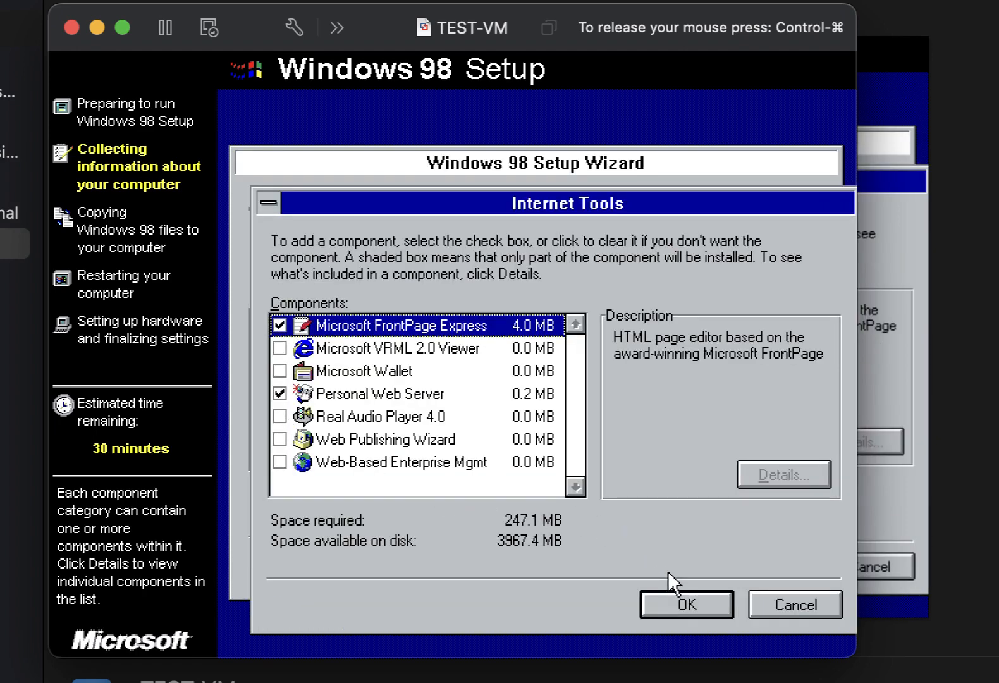
click(674, 588)
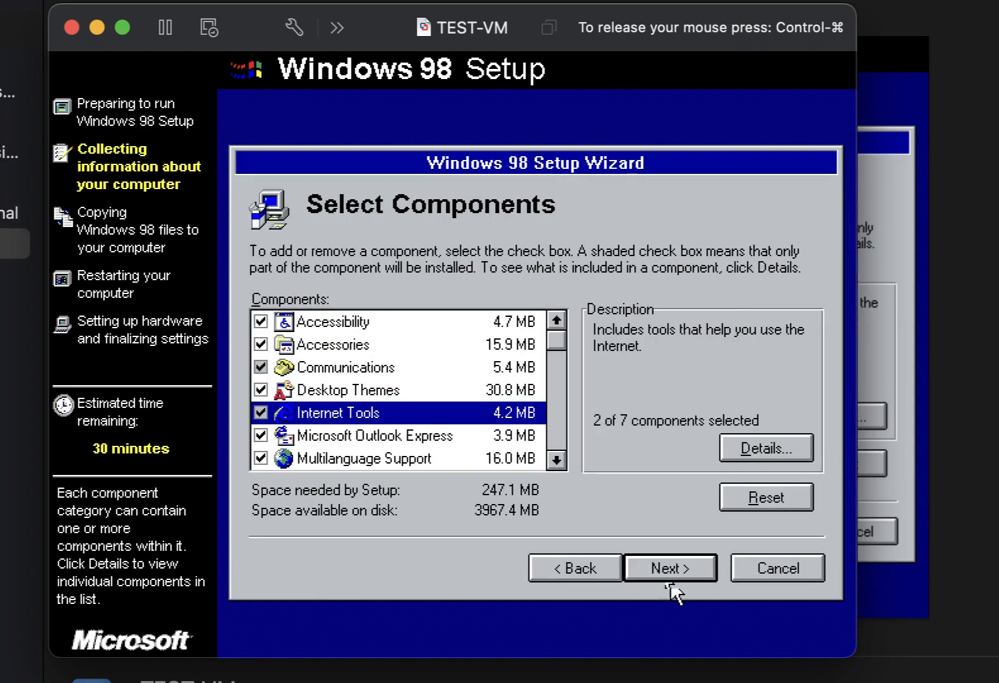
click(564, 462)
click(565, 462)
click(557, 461)
click(557, 461)
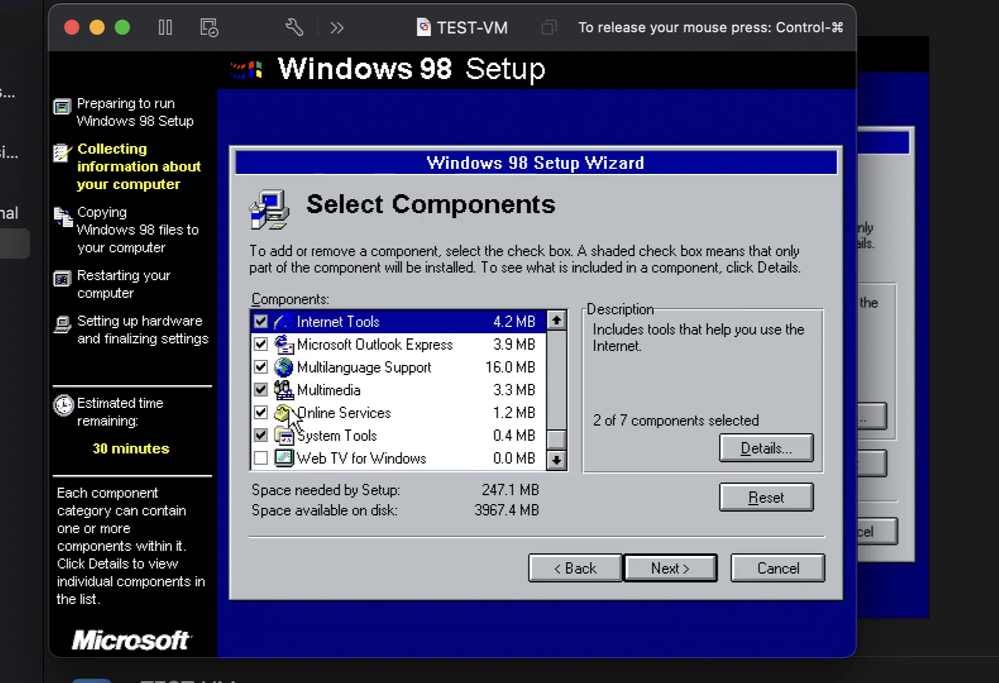
click(269, 394)
click(270, 394)
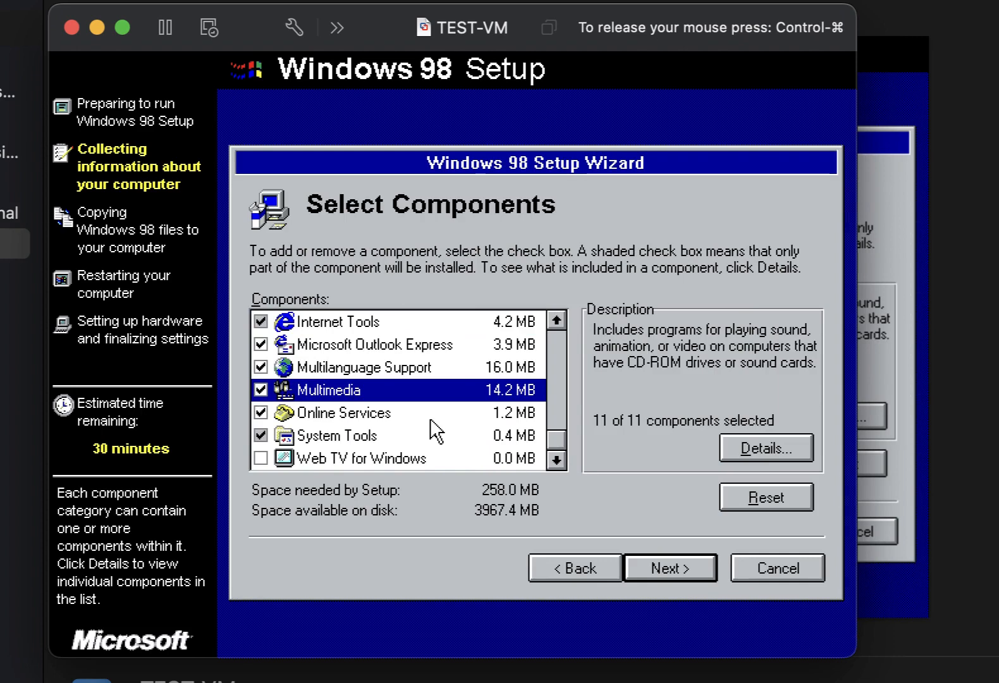
Add System Monitor, System Resource Meter, Character Map and Clipboard Viewer under System Tools.
double_click(425, 436)
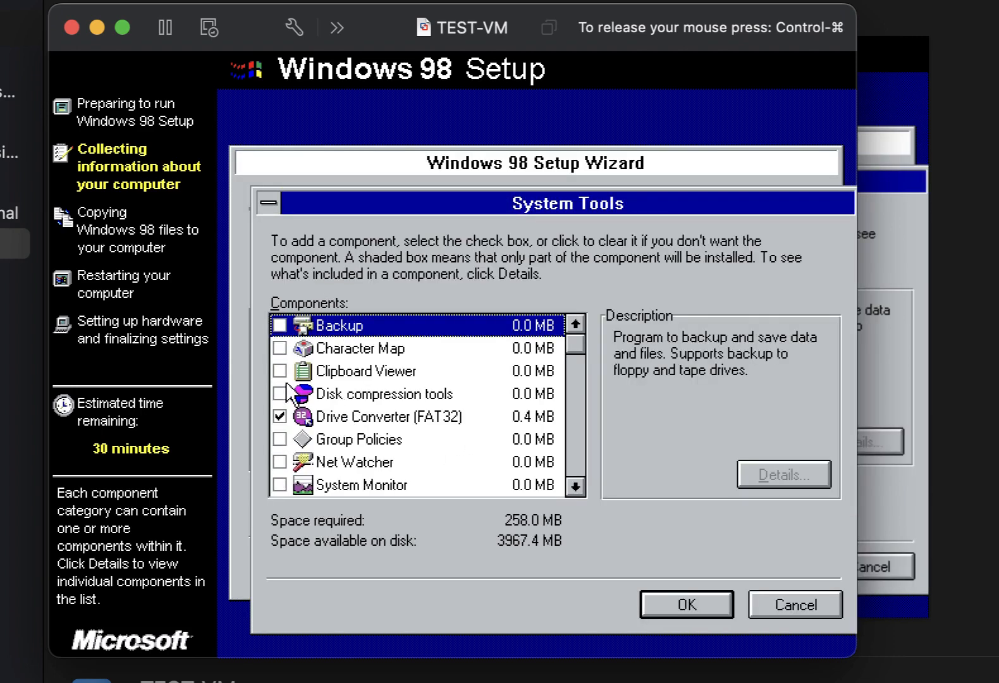
click(575, 486)
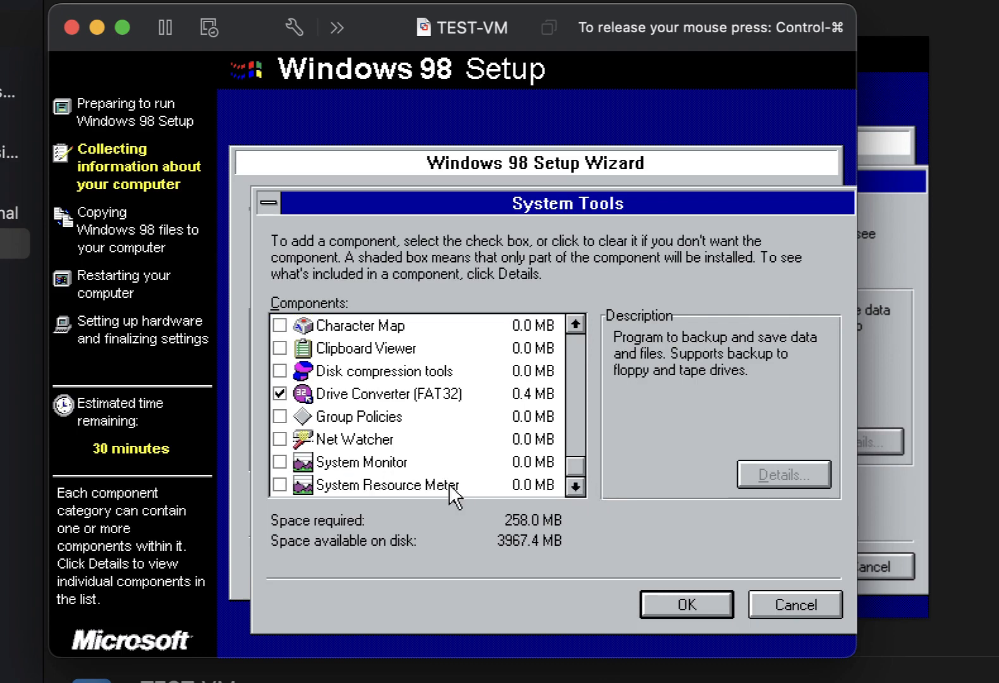
click(280, 463)
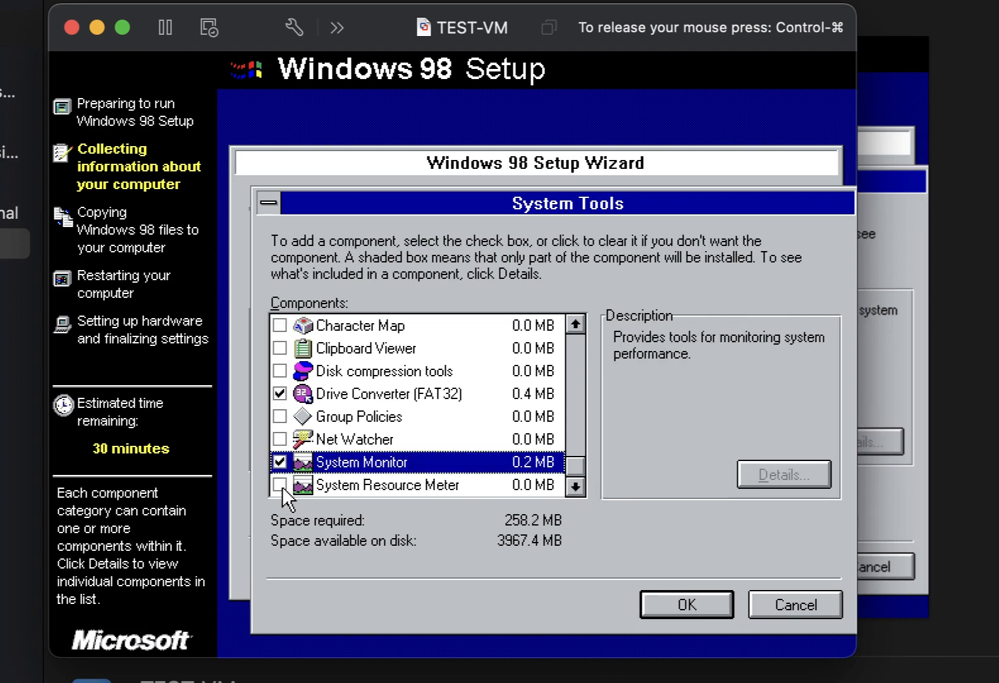
click(282, 486)
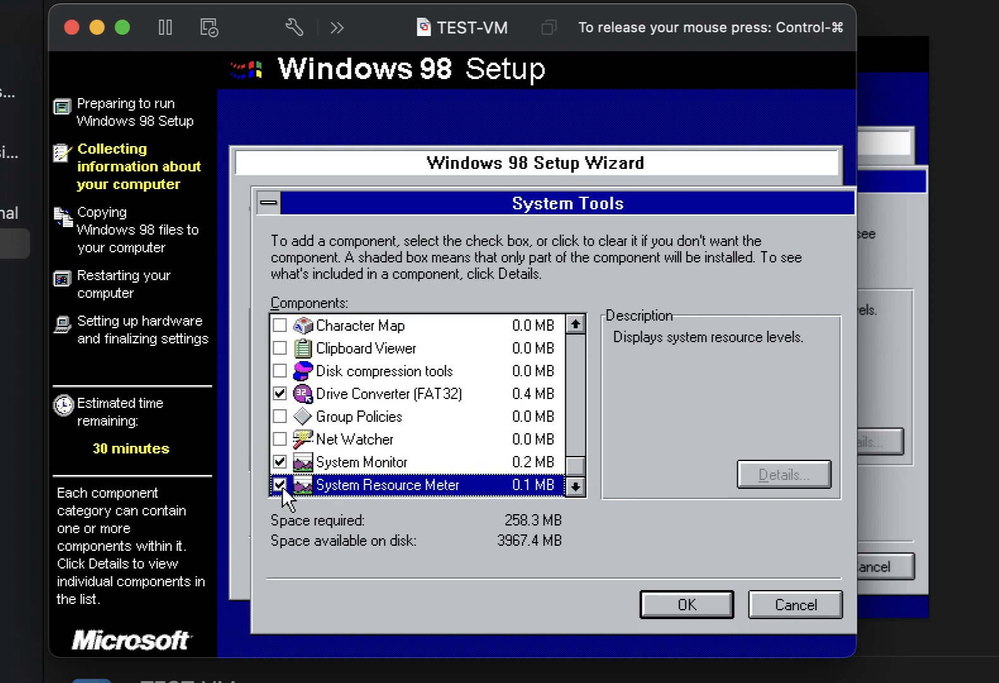
click(280, 326)
click(280, 348)
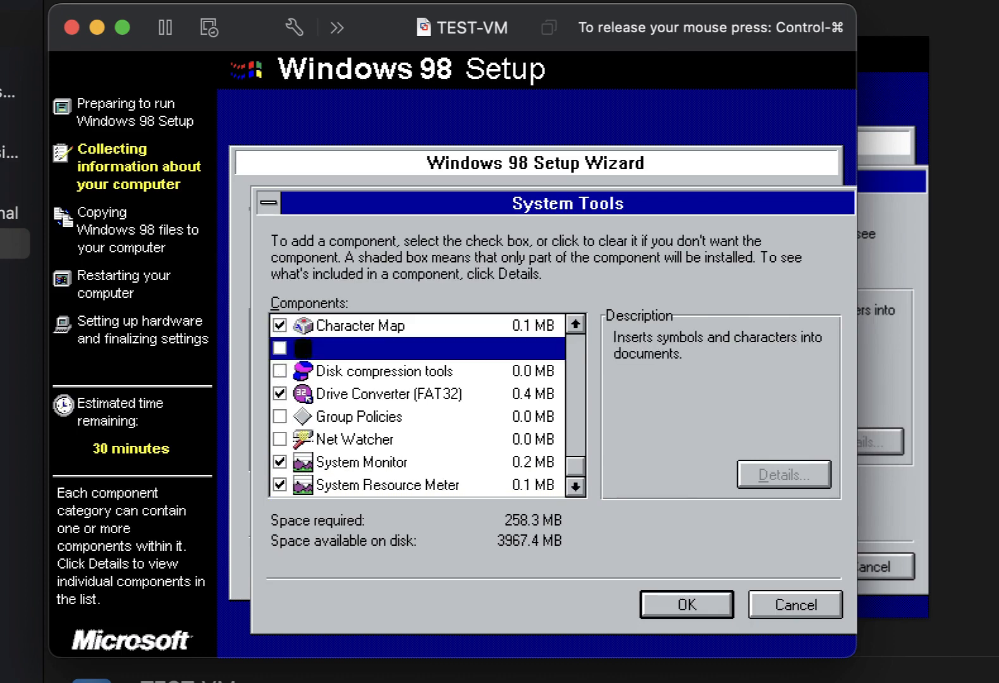
click(582, 354)
click(581, 354)
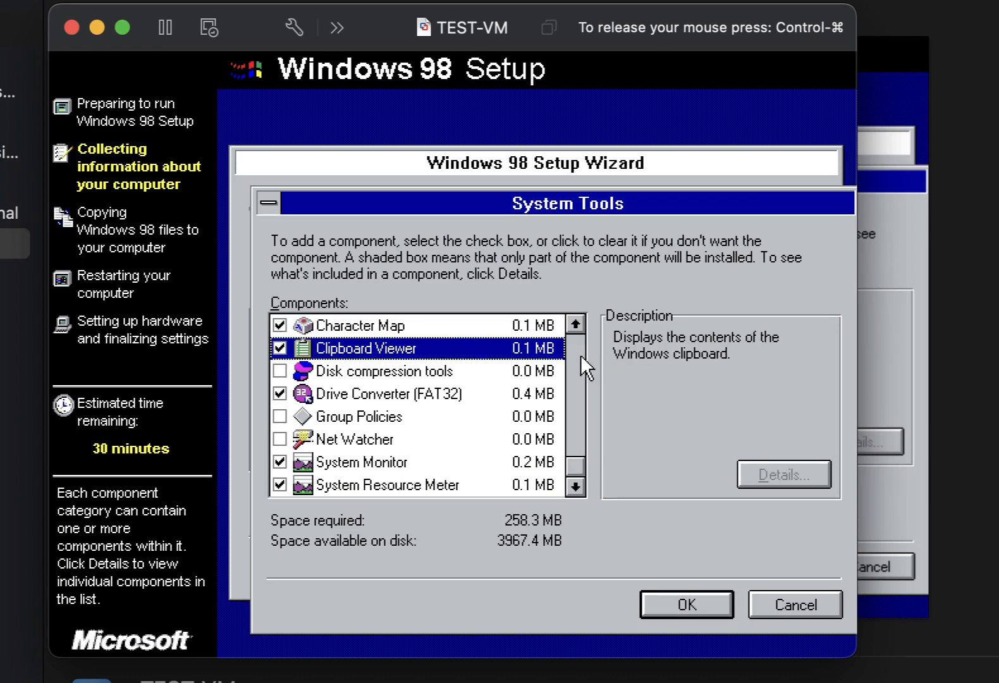
click(581, 355)
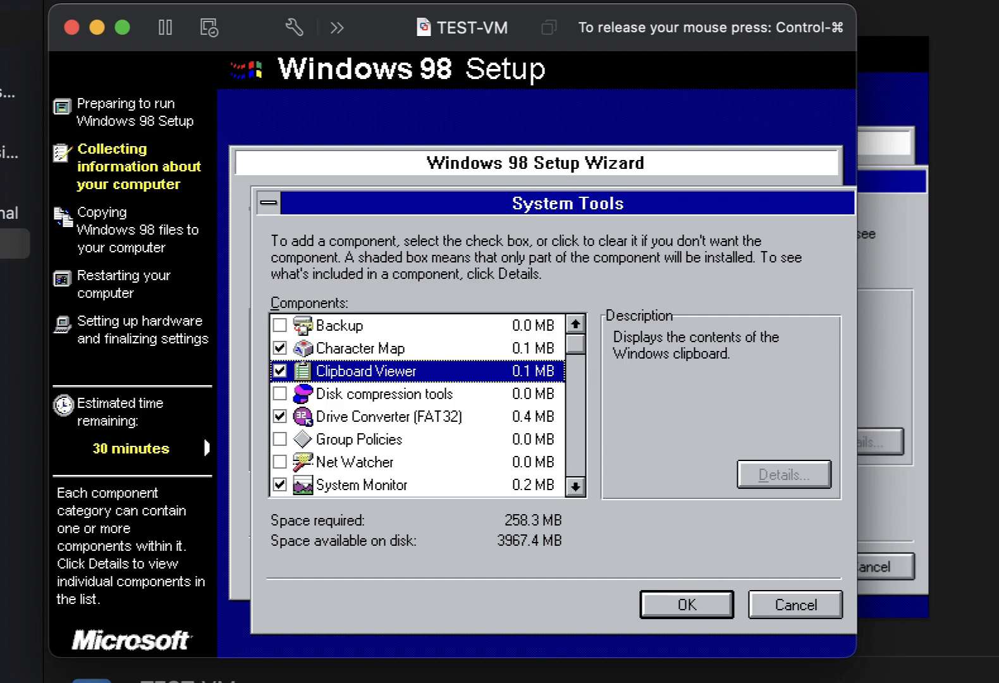
click(316, 444)
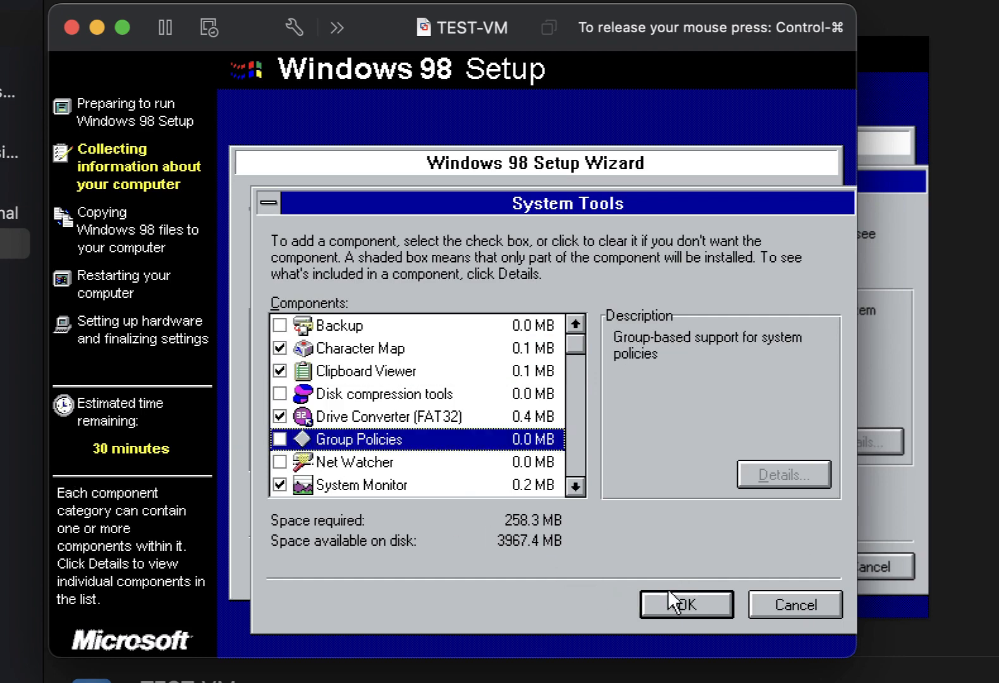
click(670, 594)
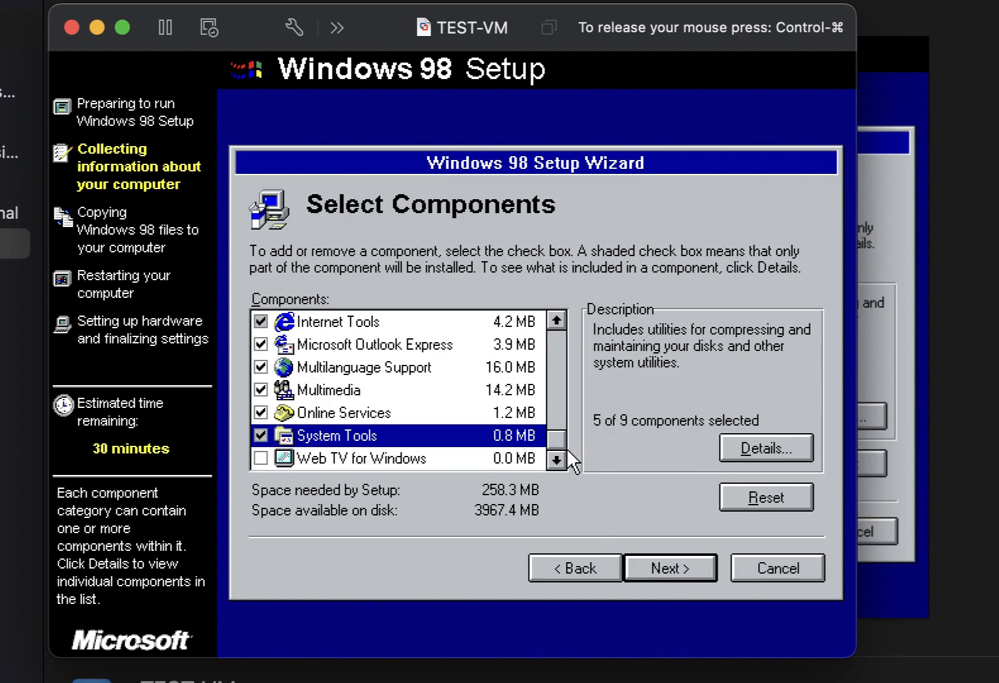
Add Dial-Up Server and Virtual Private Networking under Communications and continue.
drag(557, 440, 558, 345)
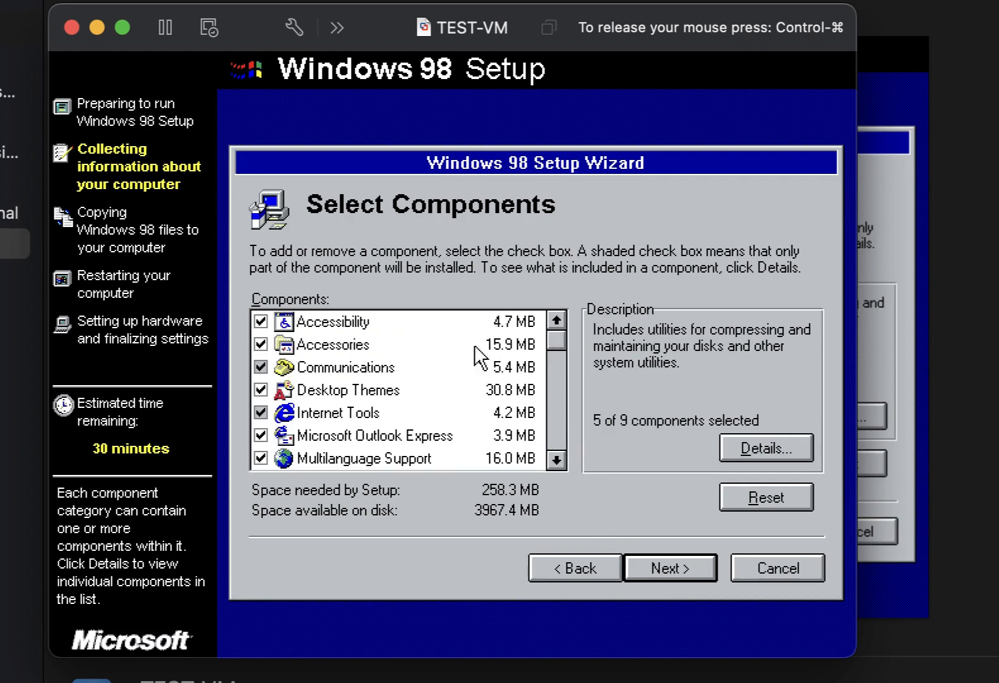
double_click(324, 365)
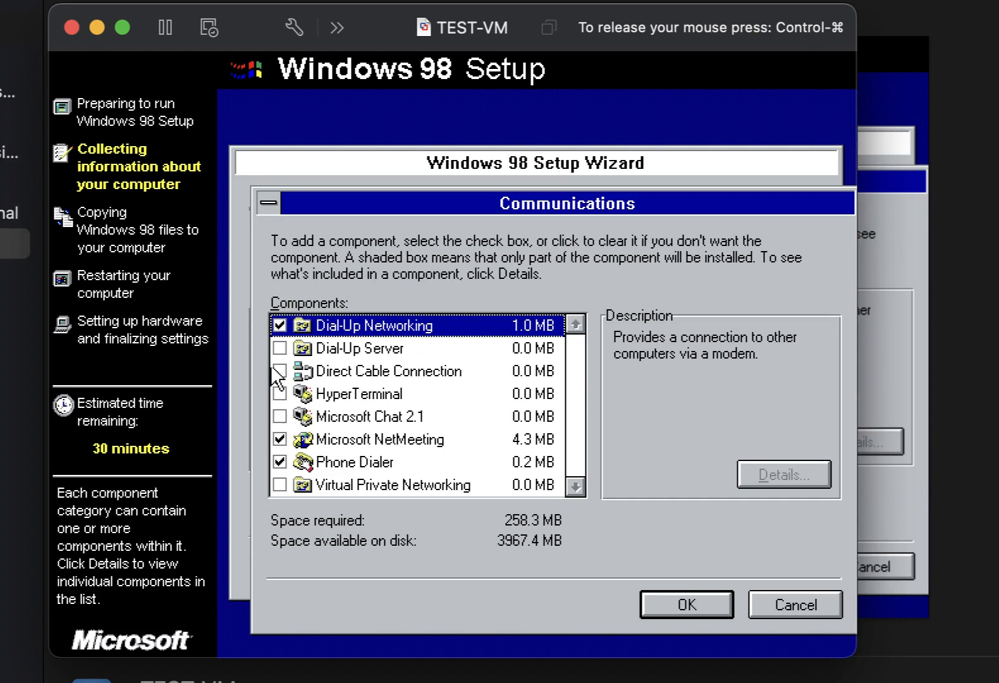
click(279, 348)
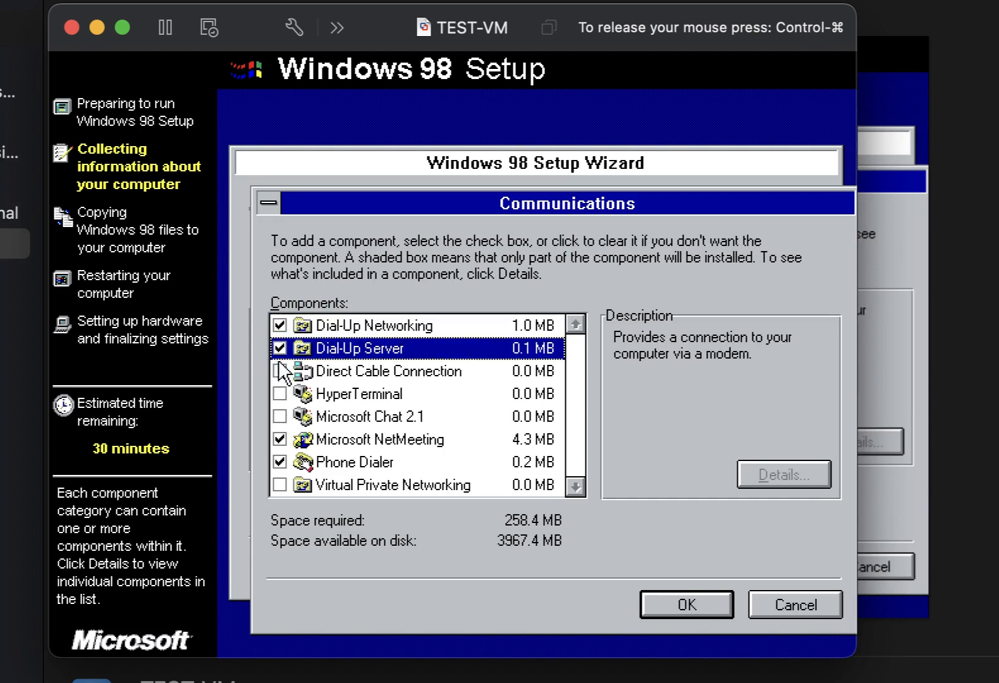
click(279, 485)
click(734, 648)
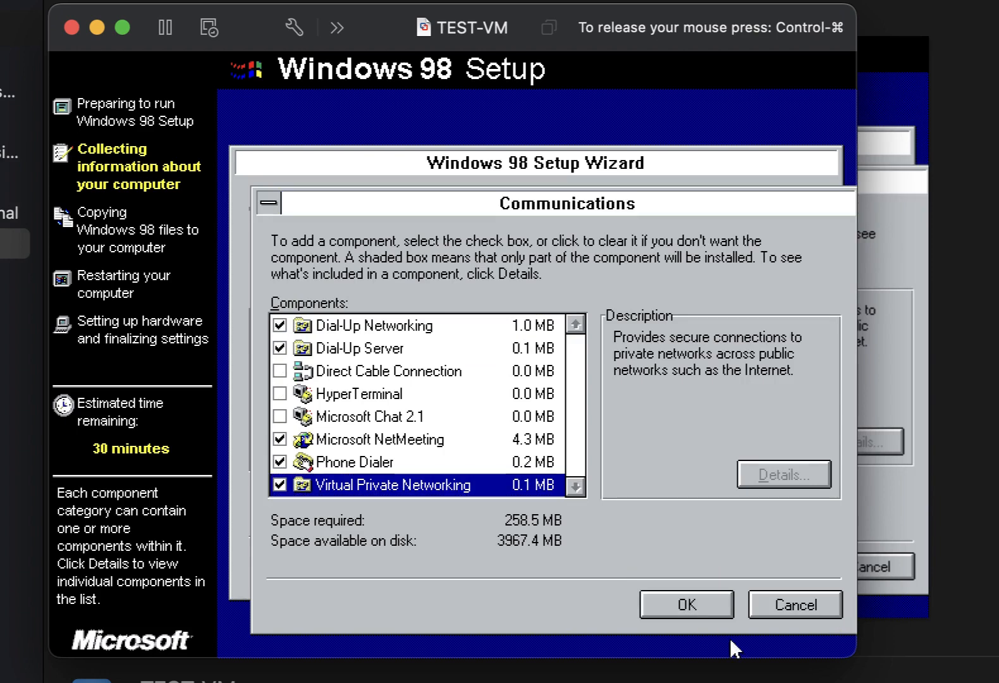
click(707, 612)
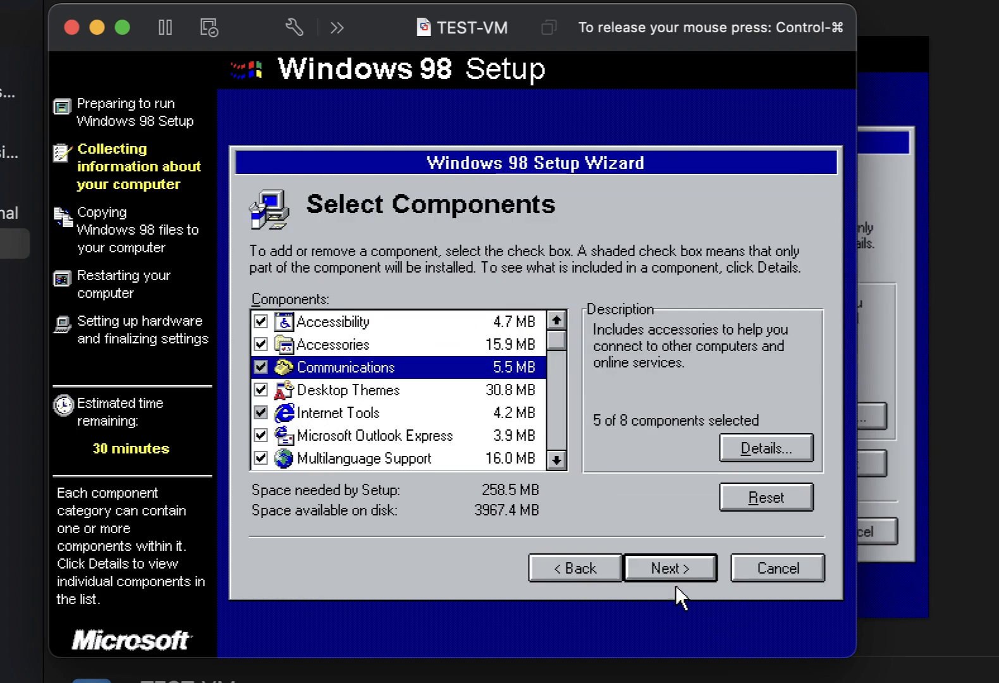
click(673, 572)
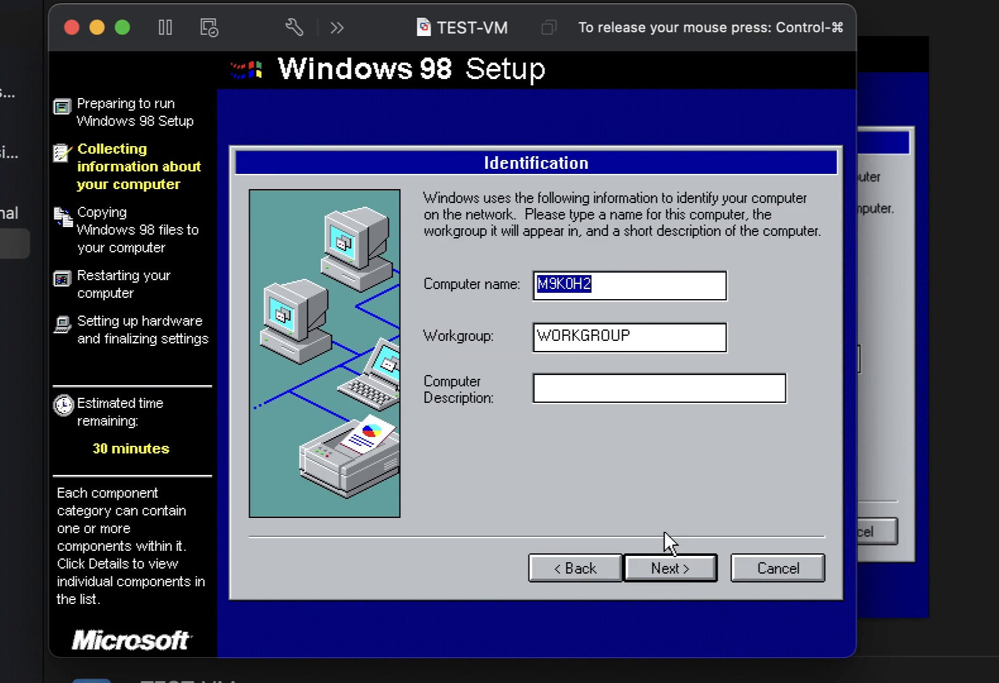
Enter computer name TESTVM-MAC and description 'VM-Ware Test VM', then continue.
text(TESTVM)
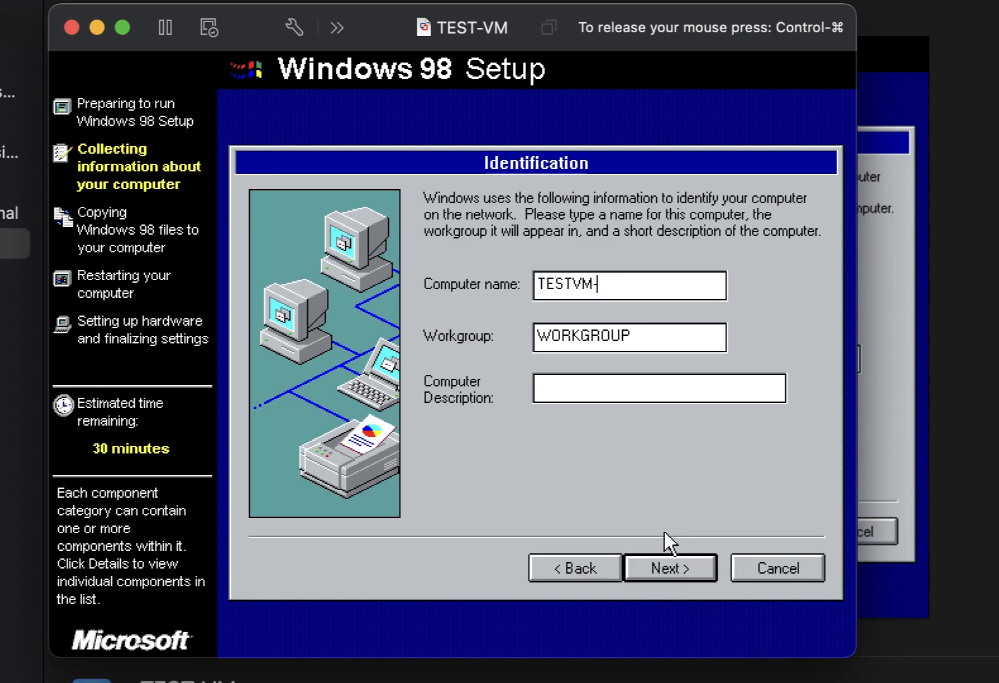
text(-MAC)
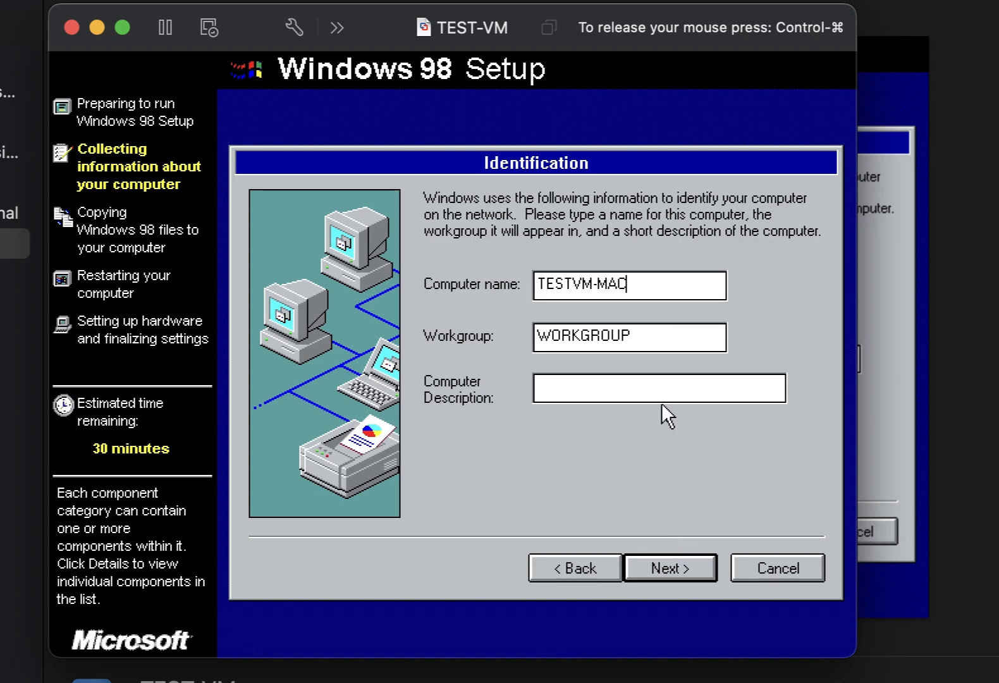
click(669, 388)
text(VM-Ware Test VM)
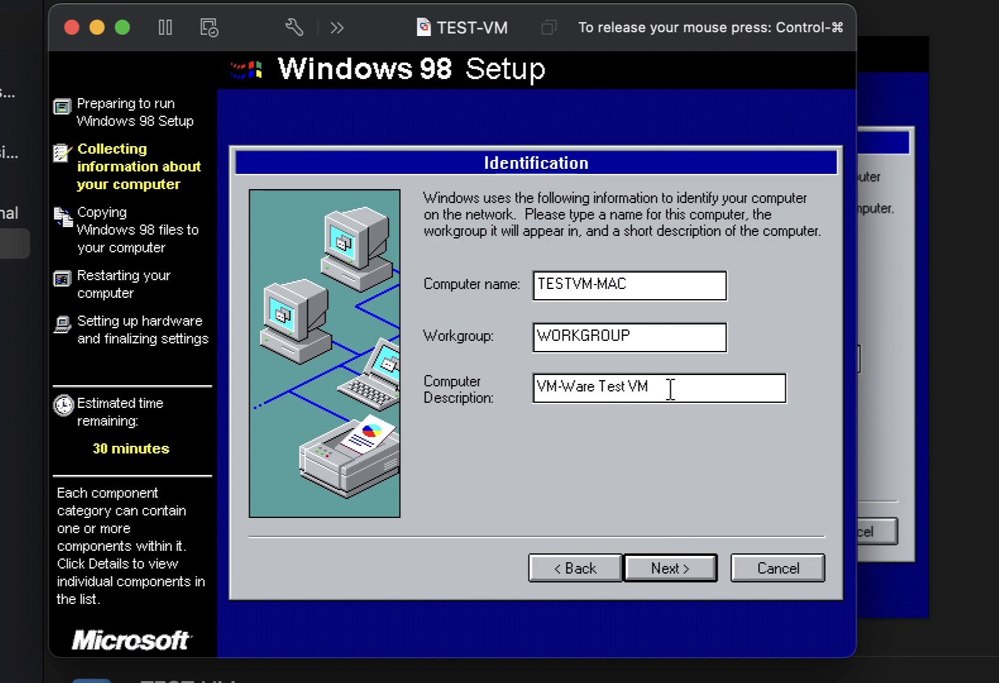
key(Return)
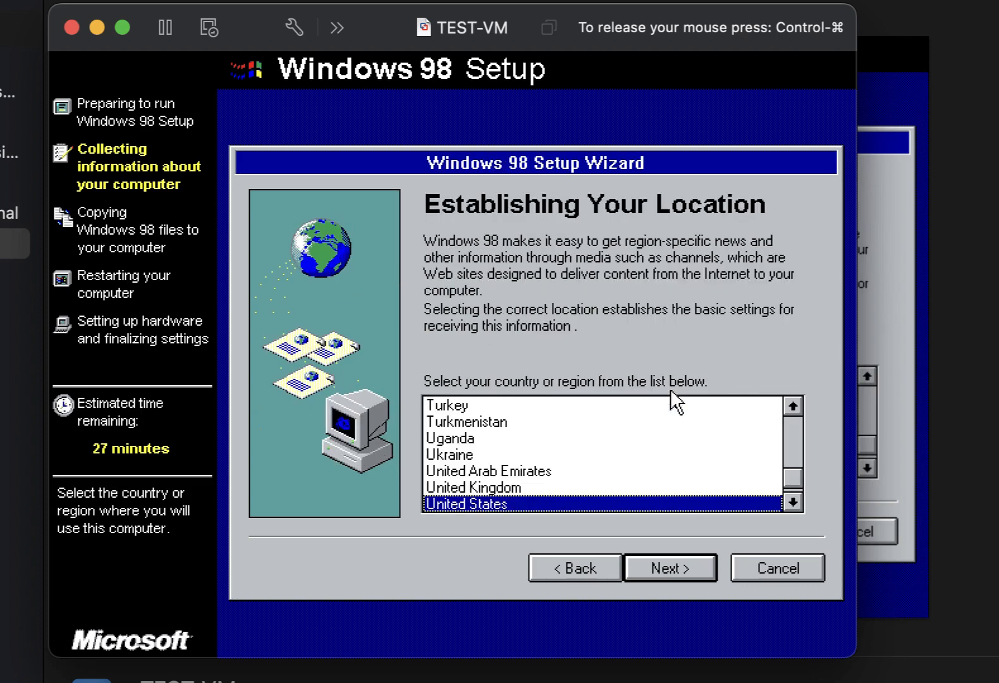
Confirm United States as the location and begin copying the Windows 98 files.
click(685, 561)
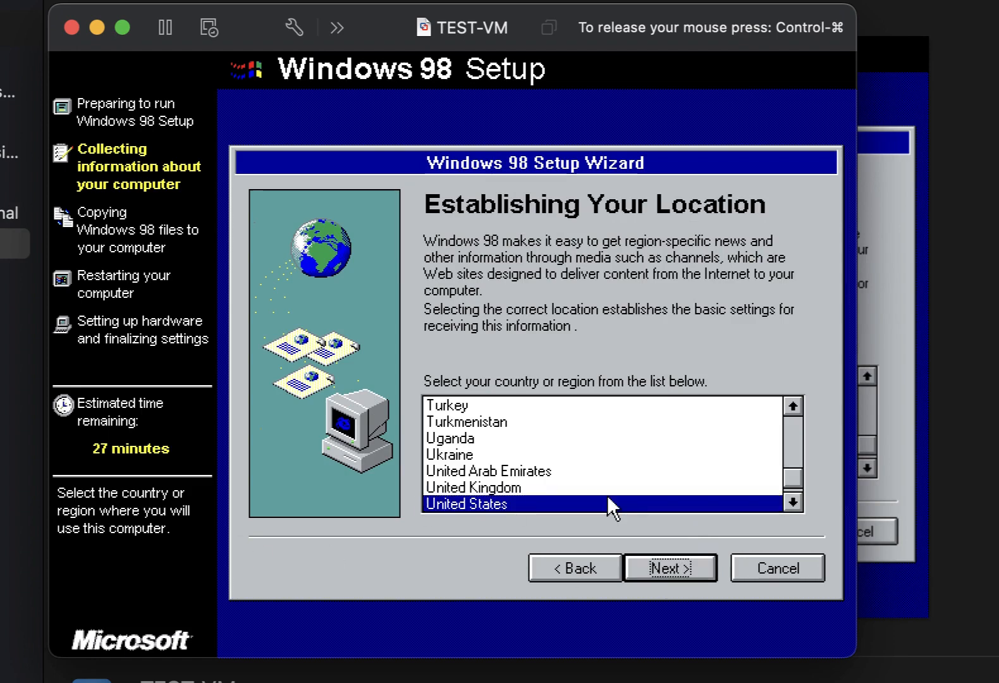
click(661, 554)
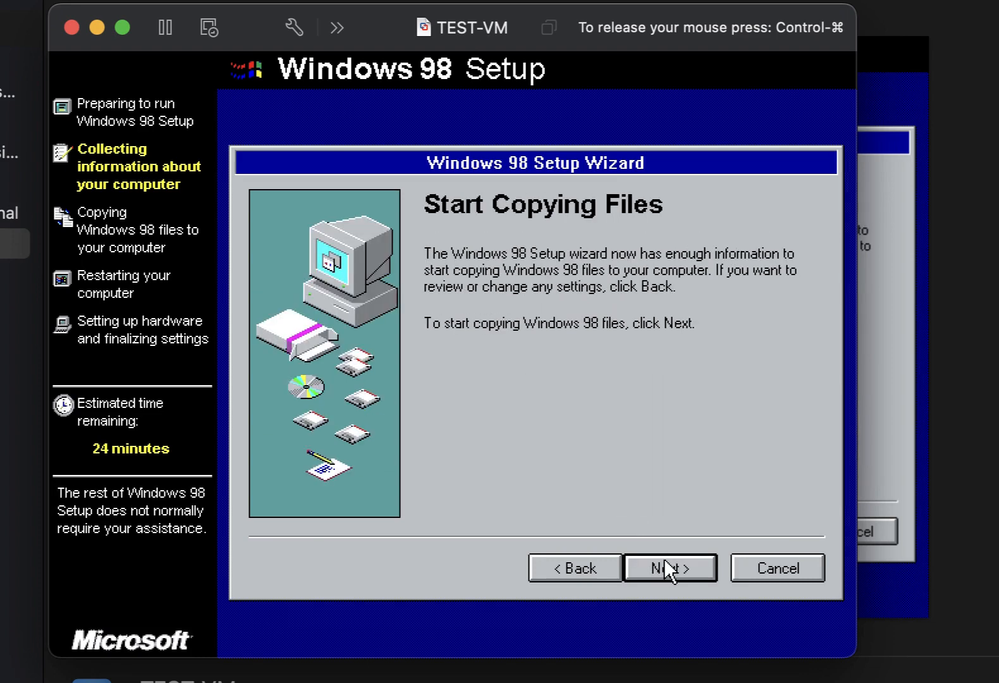
click(668, 569)
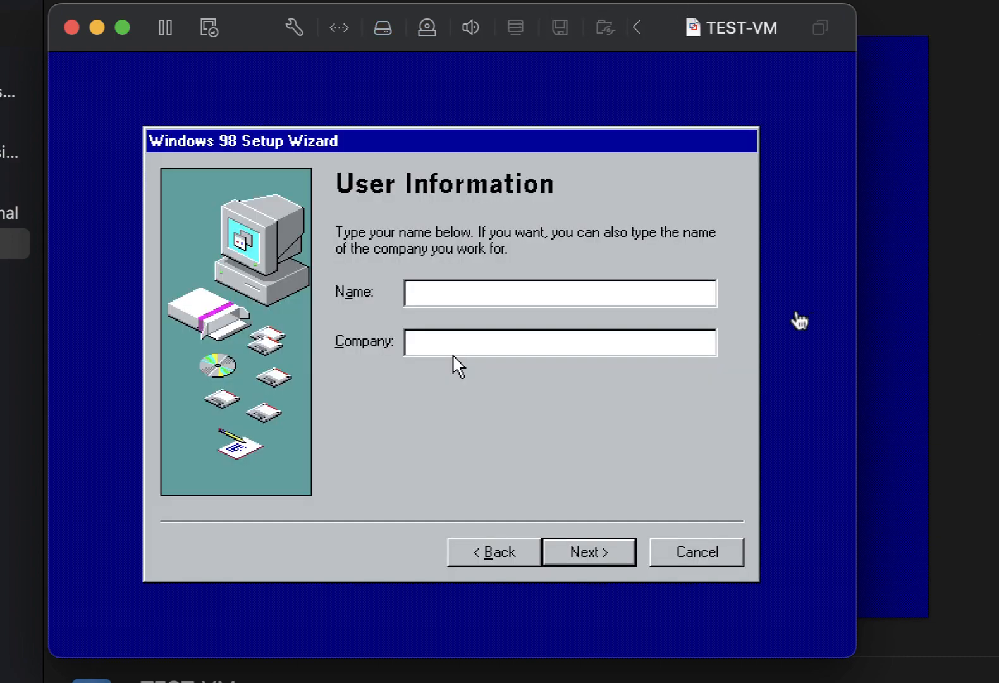
Enter the user's name, accept the licence agreement, and proceed to the product key entry.
click(796, 319)
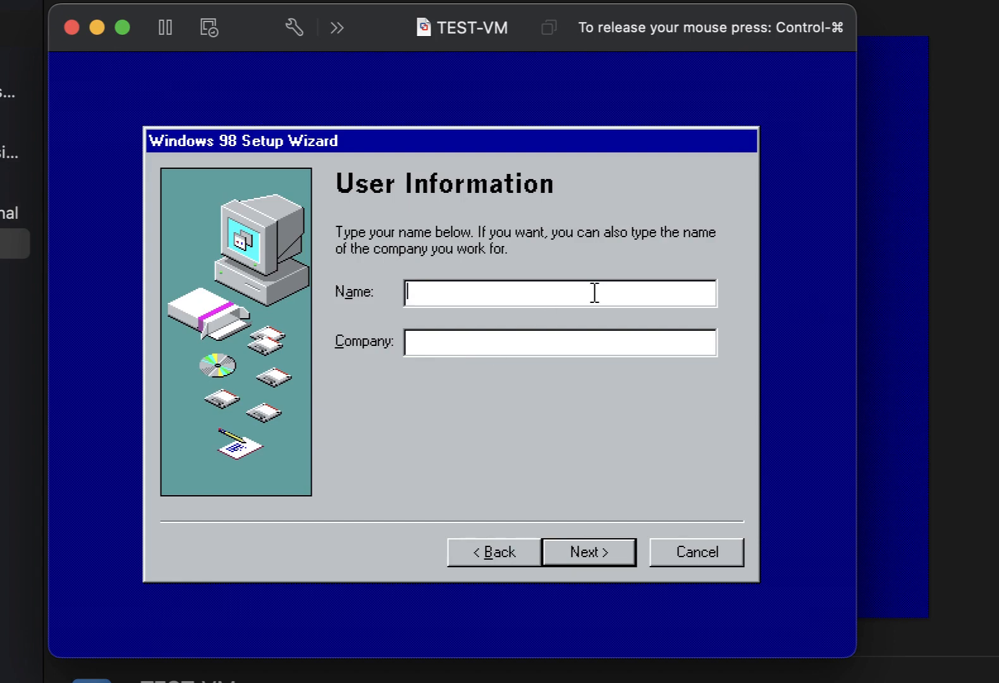
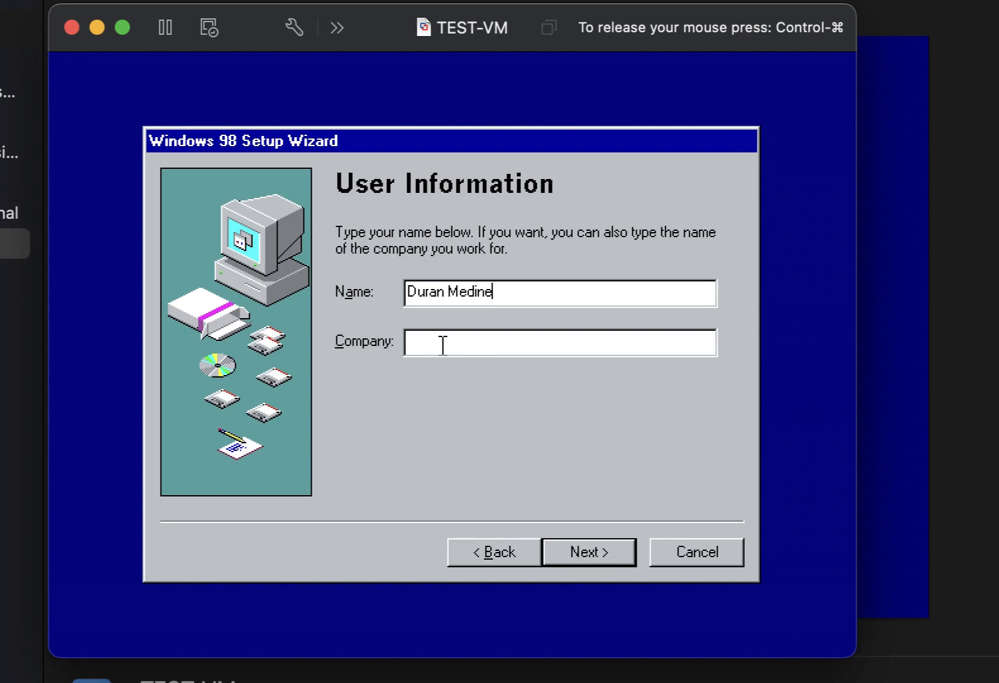
click(611, 558)
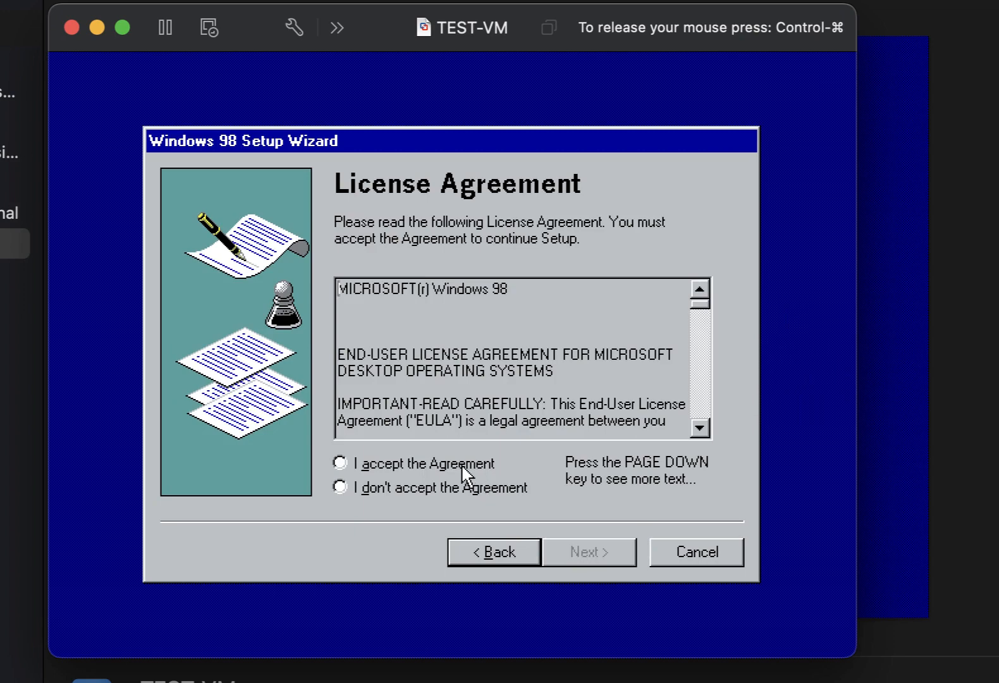
click(466, 468)
click(609, 562)
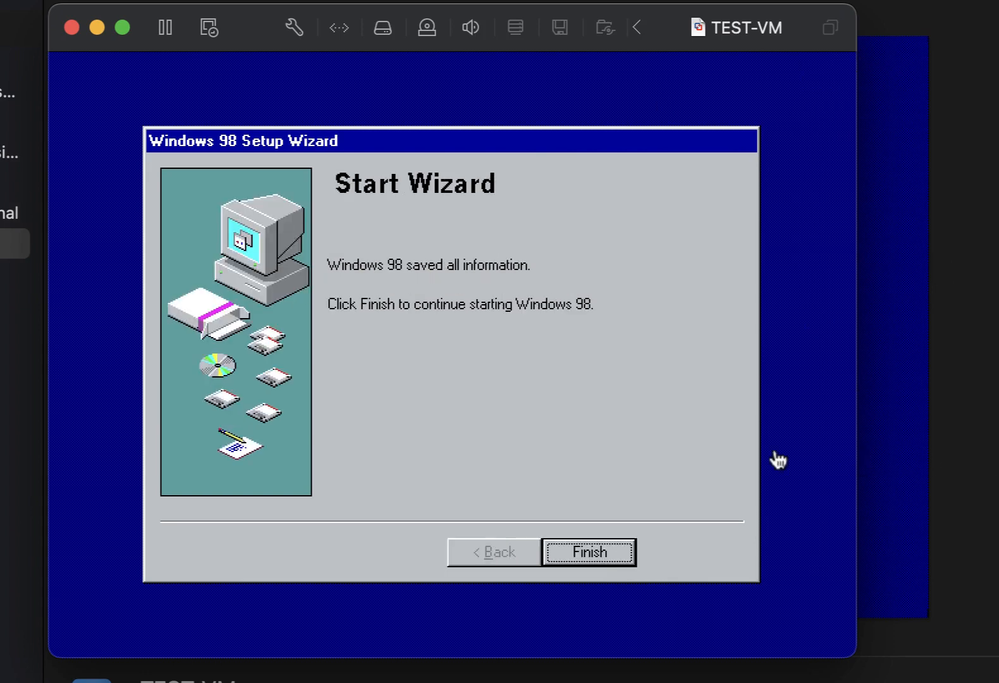
click(778, 461)
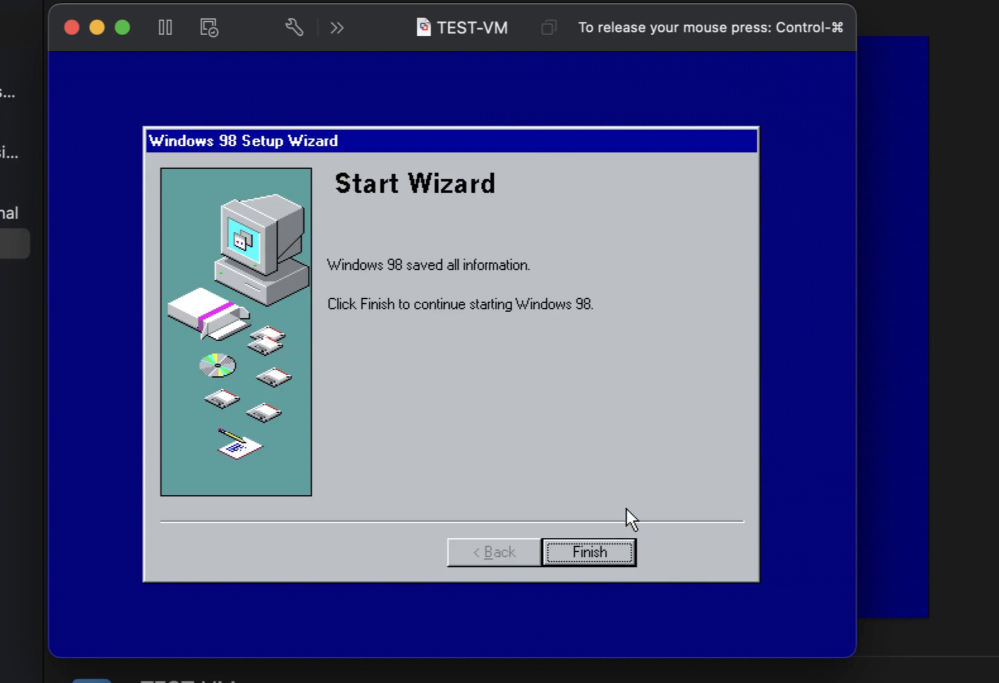
Finish the setup wizard and let hardware detection run until Date/Time Properties appears.
click(588, 552)
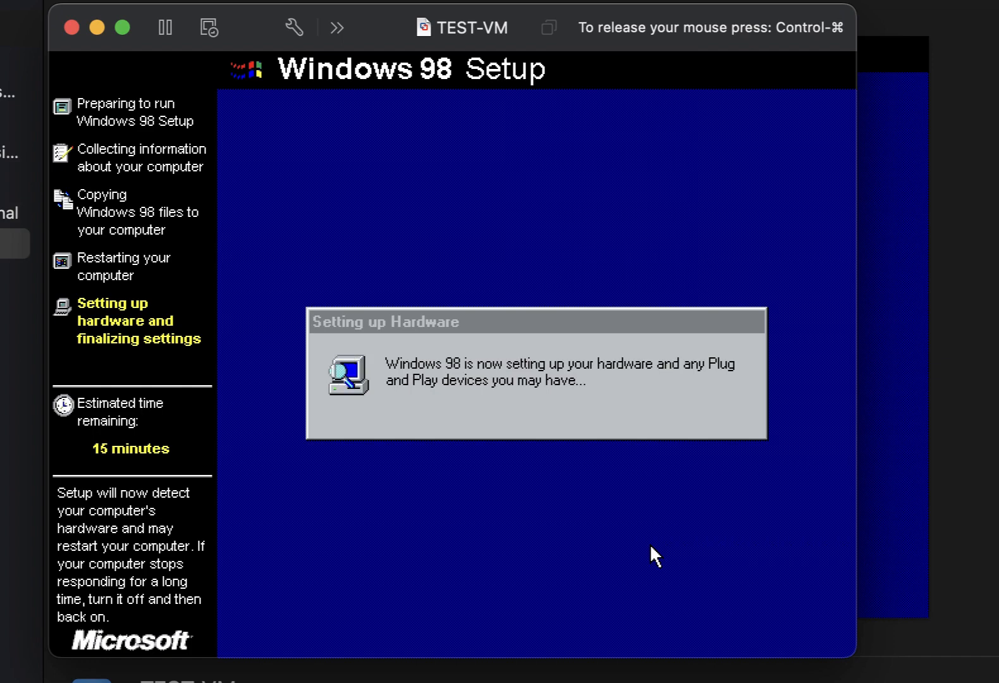
click(560, 369)
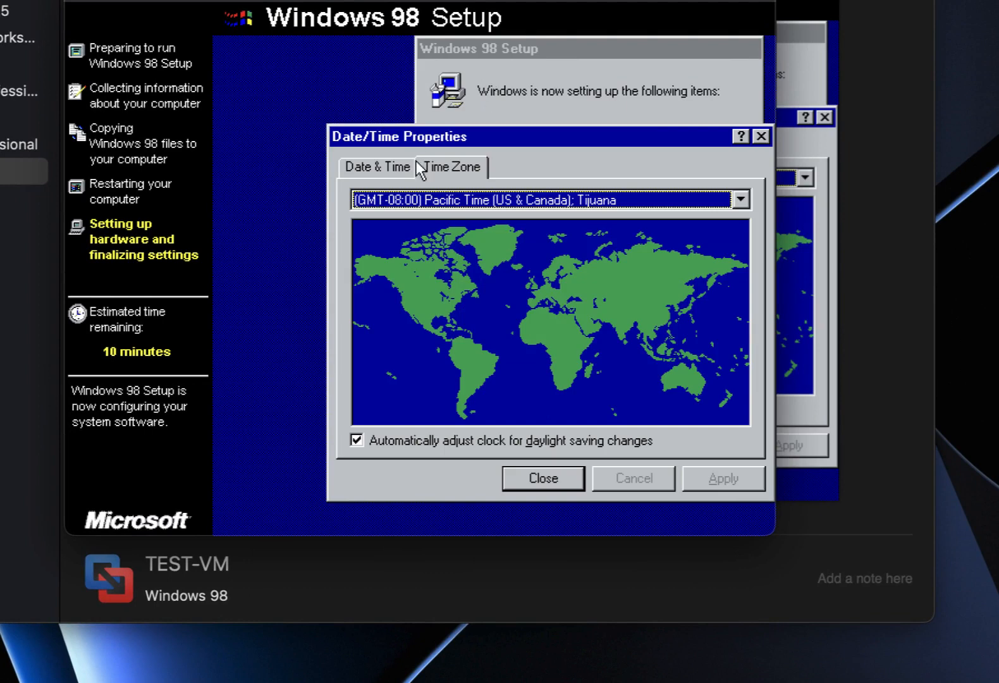
Choose (GMT-06:00) Central Time (US & Canada) as the time zone, apply it and close Date/Time settings.
click(408, 201)
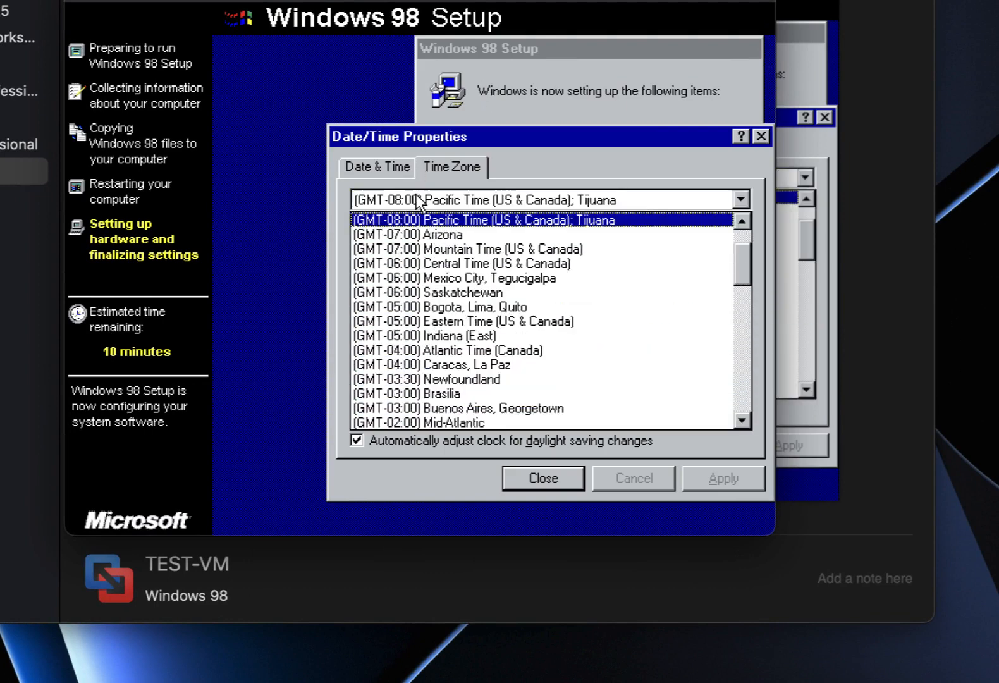
click(451, 265)
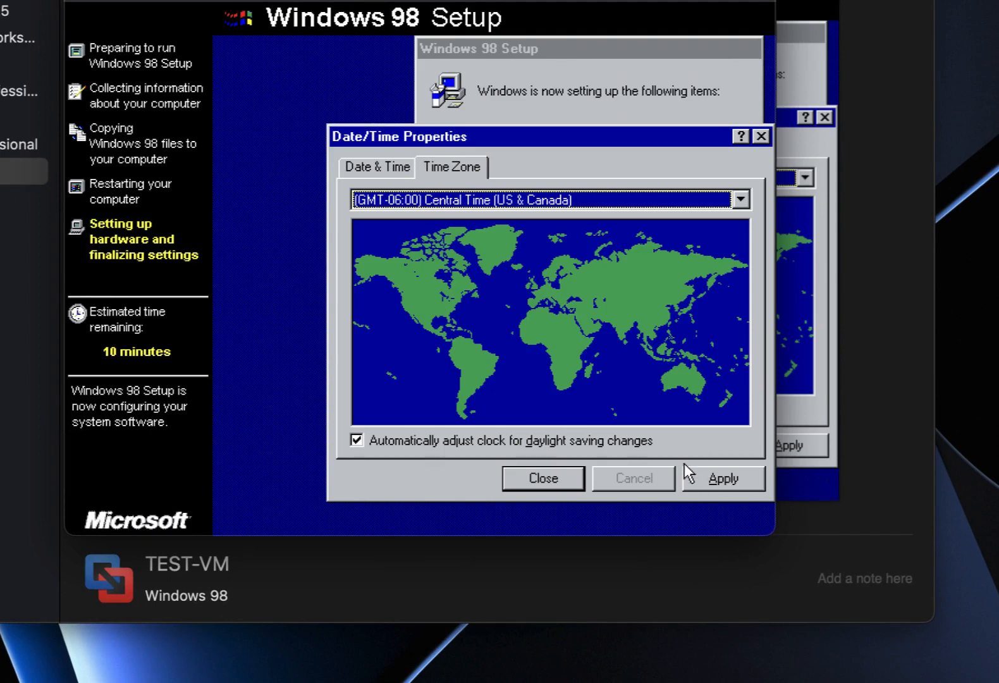
click(709, 474)
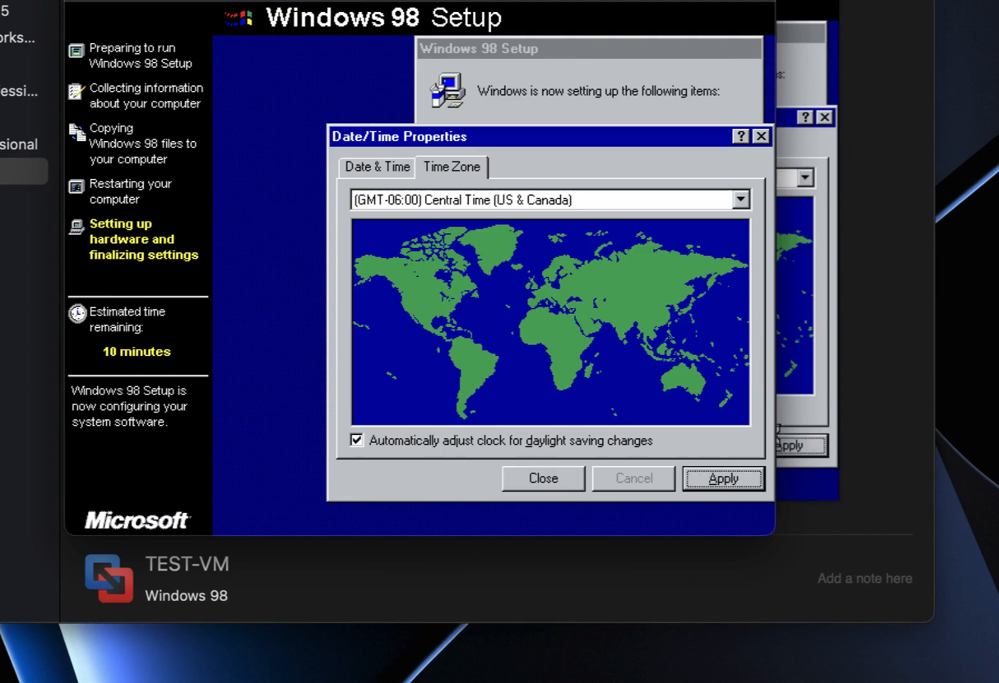
click(541, 479)
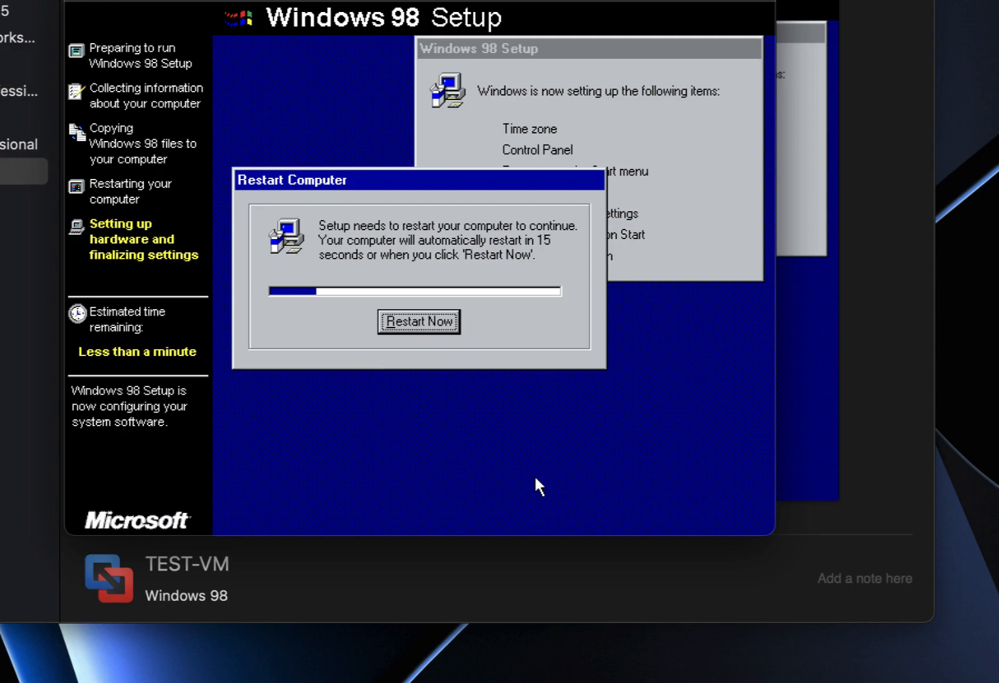
Confirm the Restart Computer prompt to restart Windows 98 right away.
key(Return)
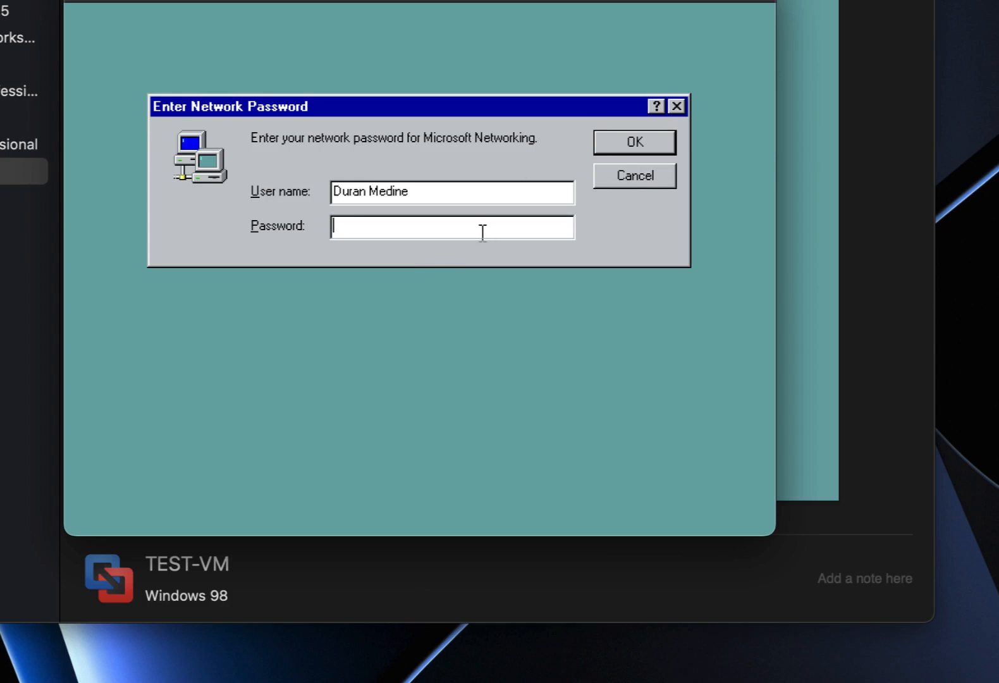
Enter the network password, retype it as the confirmed Windows password, and clear the mismatch warning.
text(********)
key(Return)
text(********)
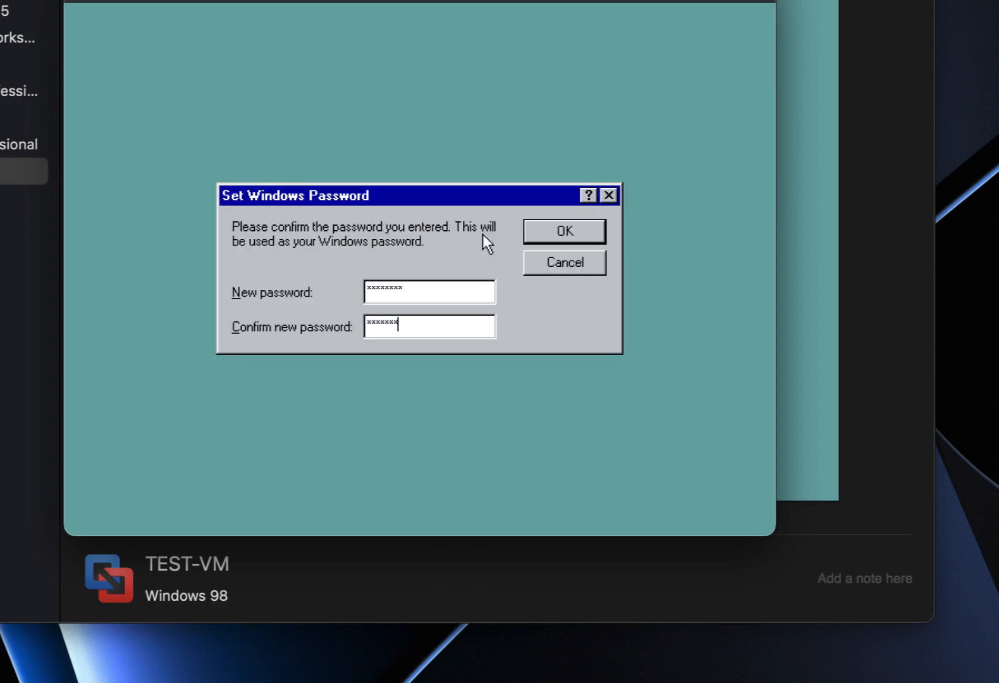
key(Return)
key(Return)
text(********)
key(Return)
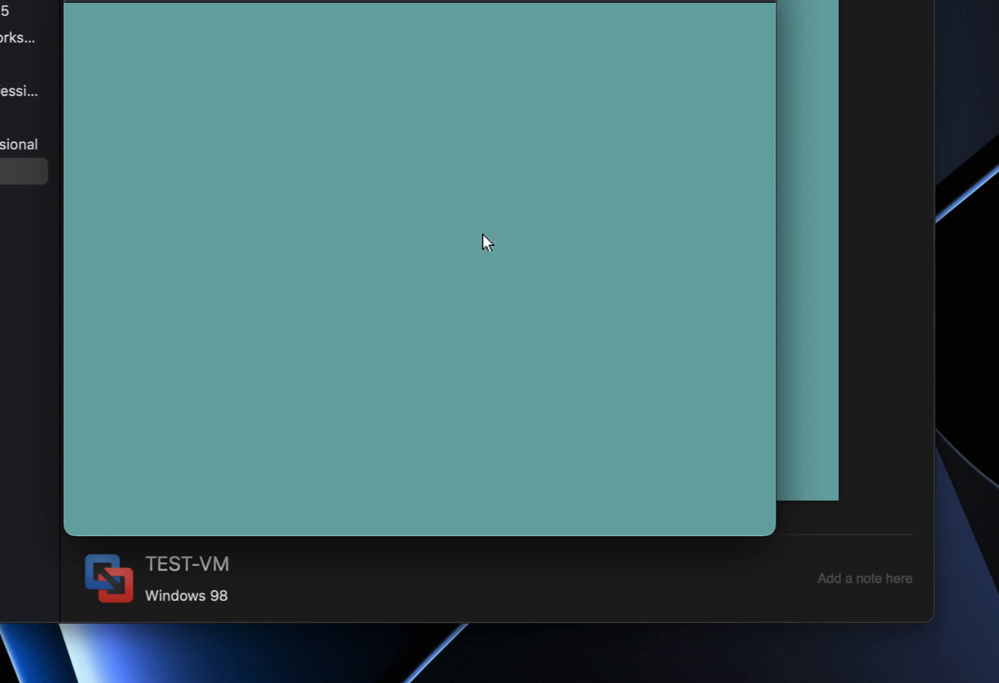
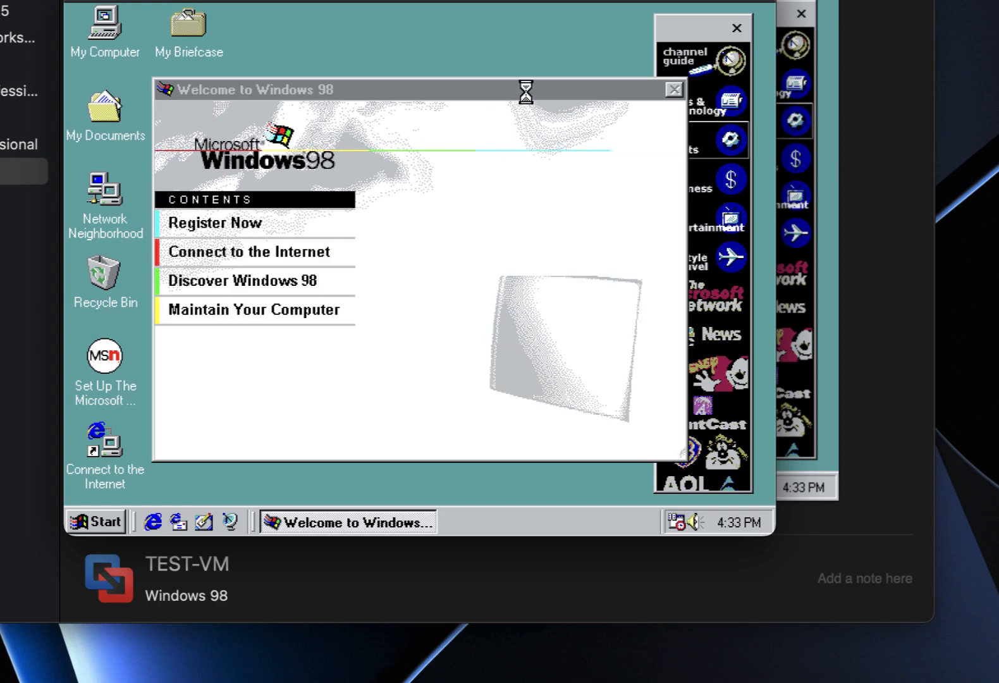
Close the Welcome screen and remove the Channel Bar in Display Properties' Web settings.
click(676, 91)
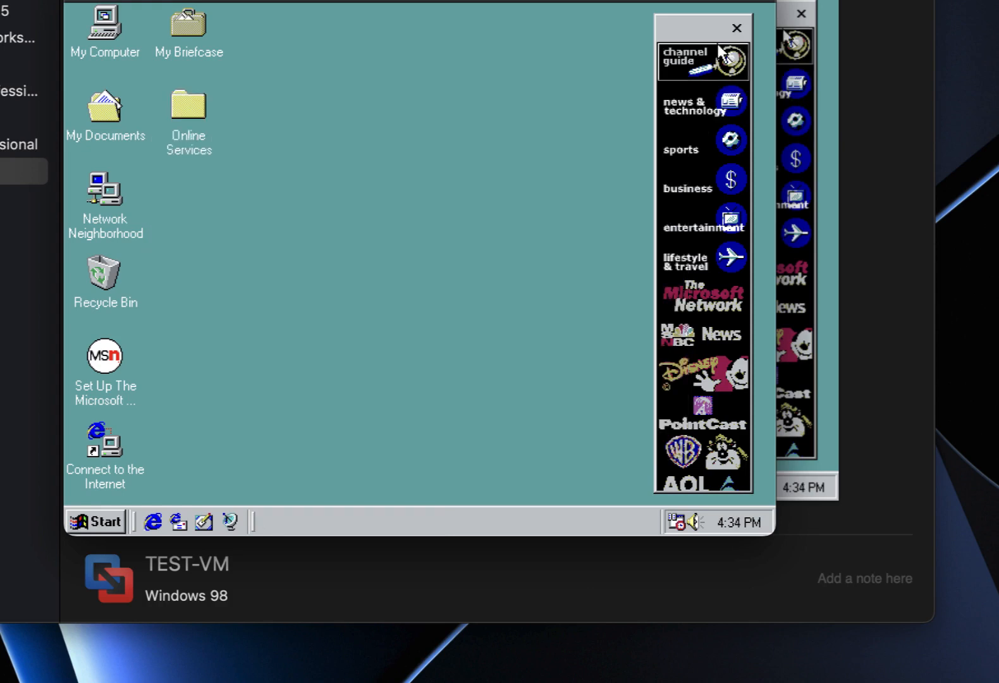
right_click(461, 51)
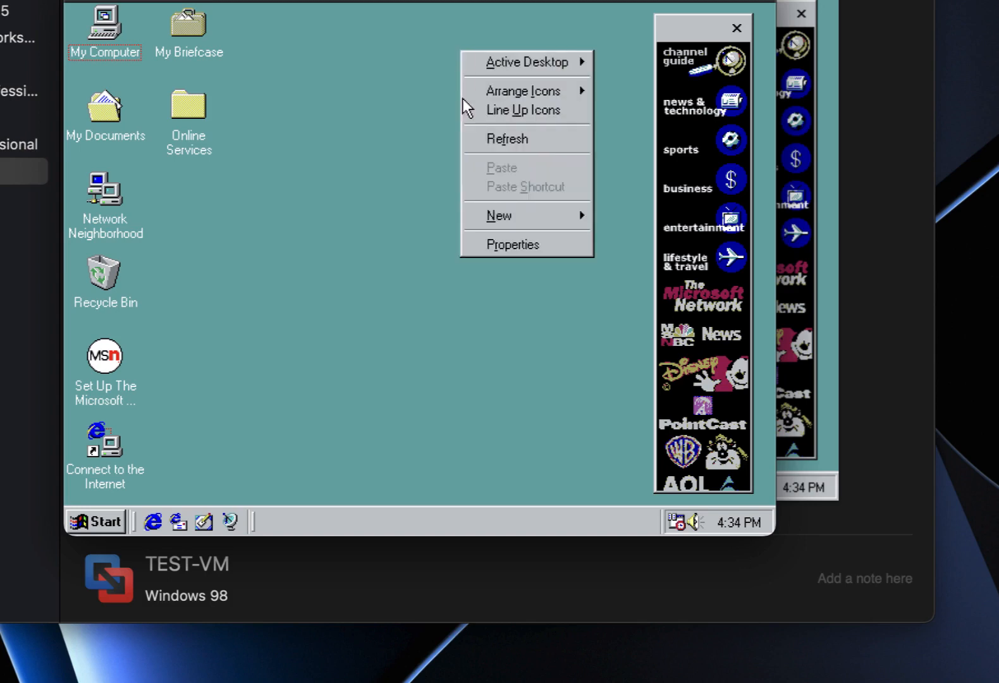
click(520, 243)
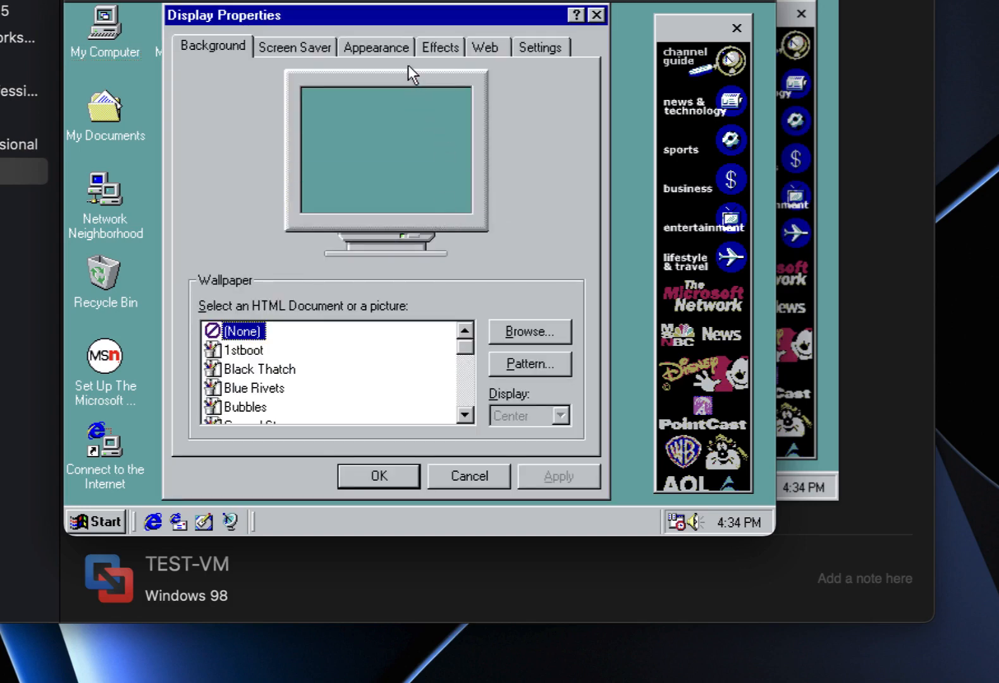
click(487, 48)
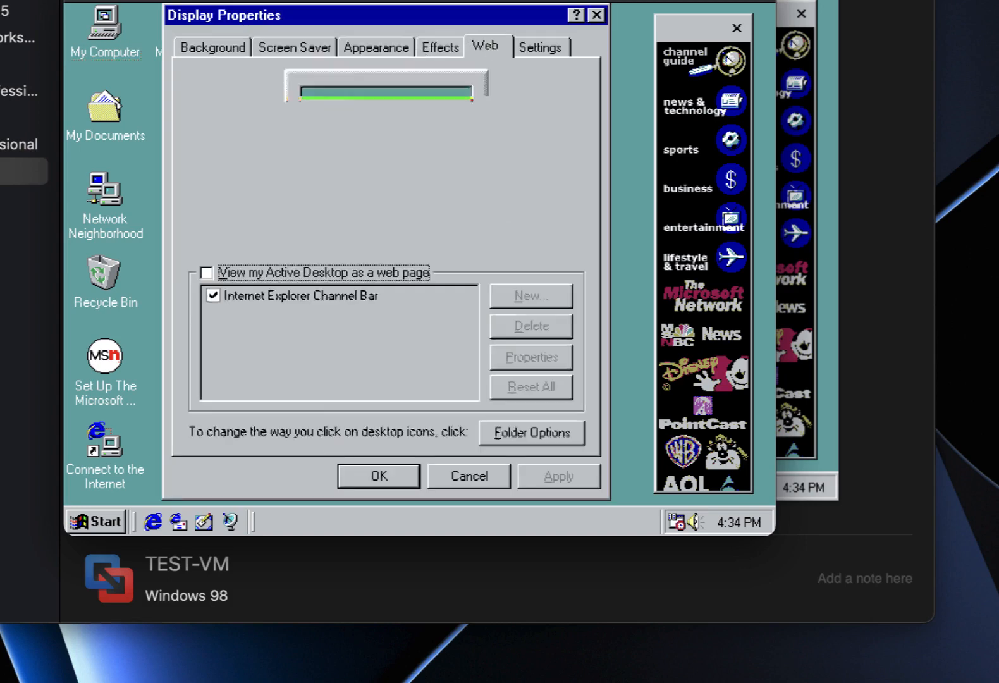
click(248, 271)
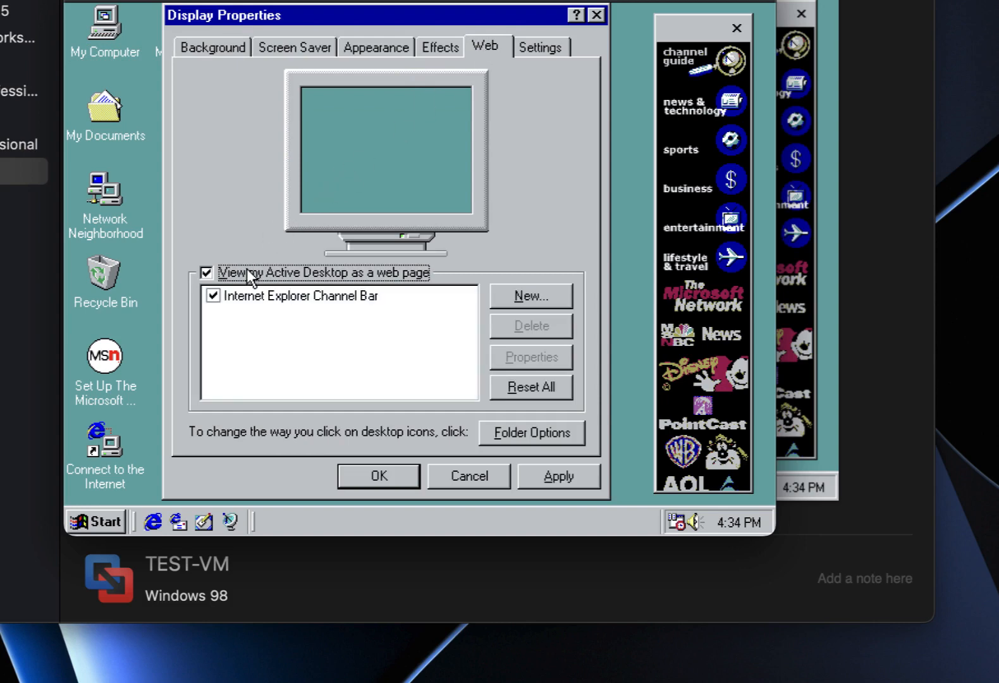
click(214, 295)
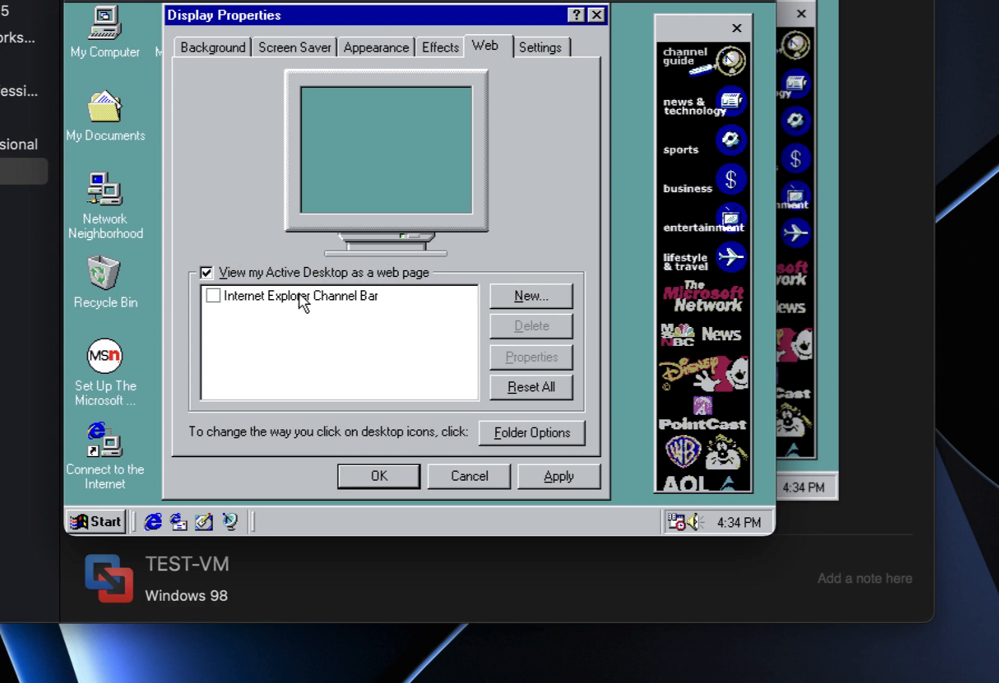
click(567, 482)
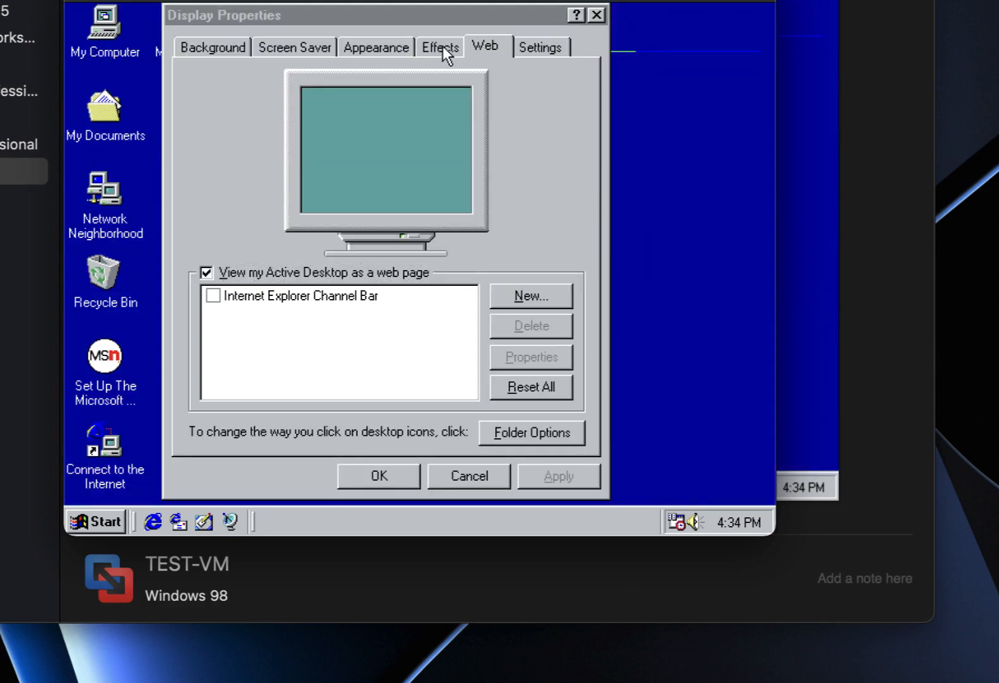
Turn on smooth screen font edges and window contents while dragging, and apply.
click(441, 47)
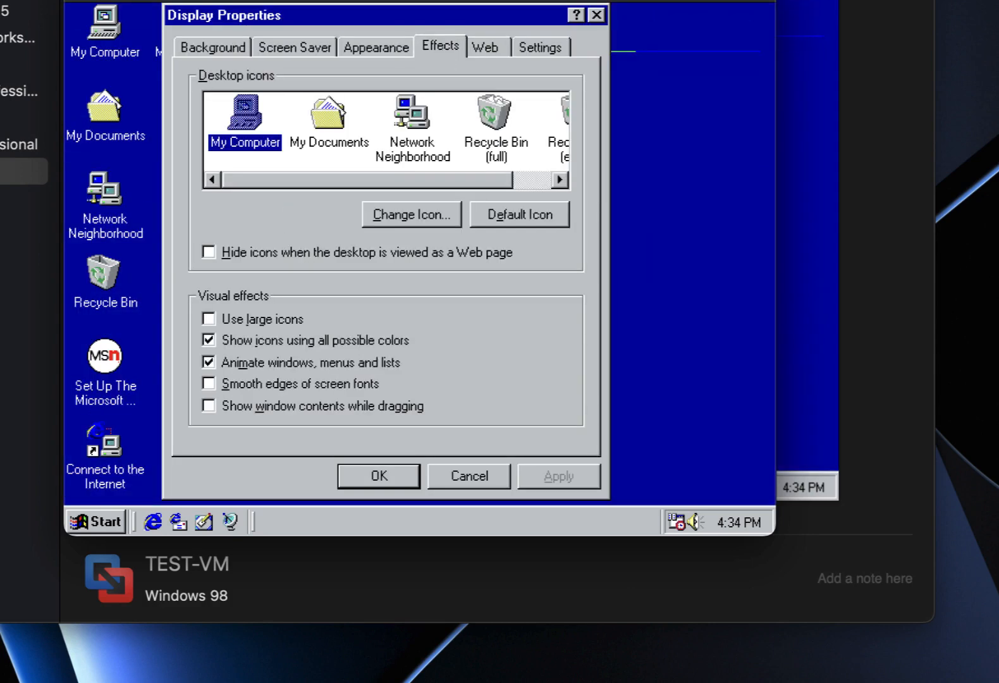
click(235, 387)
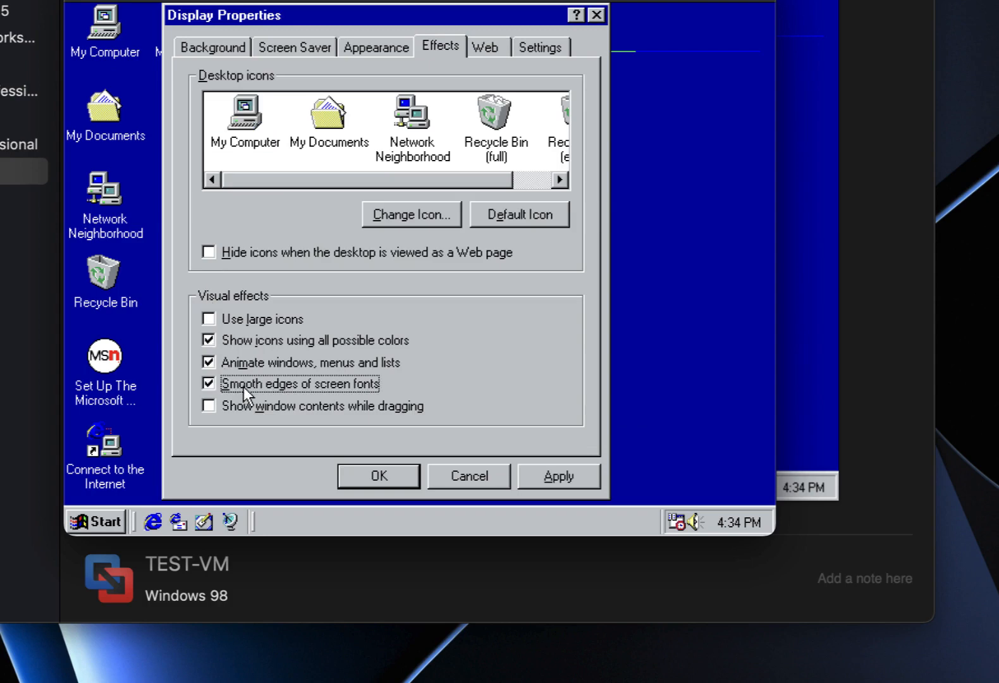
click(317, 401)
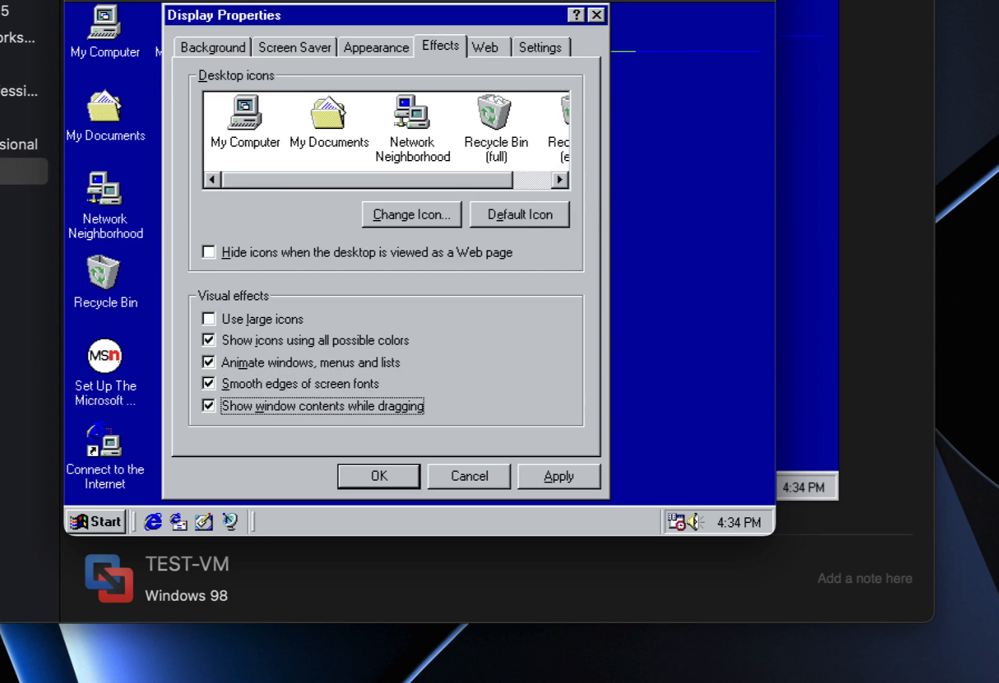
click(531, 467)
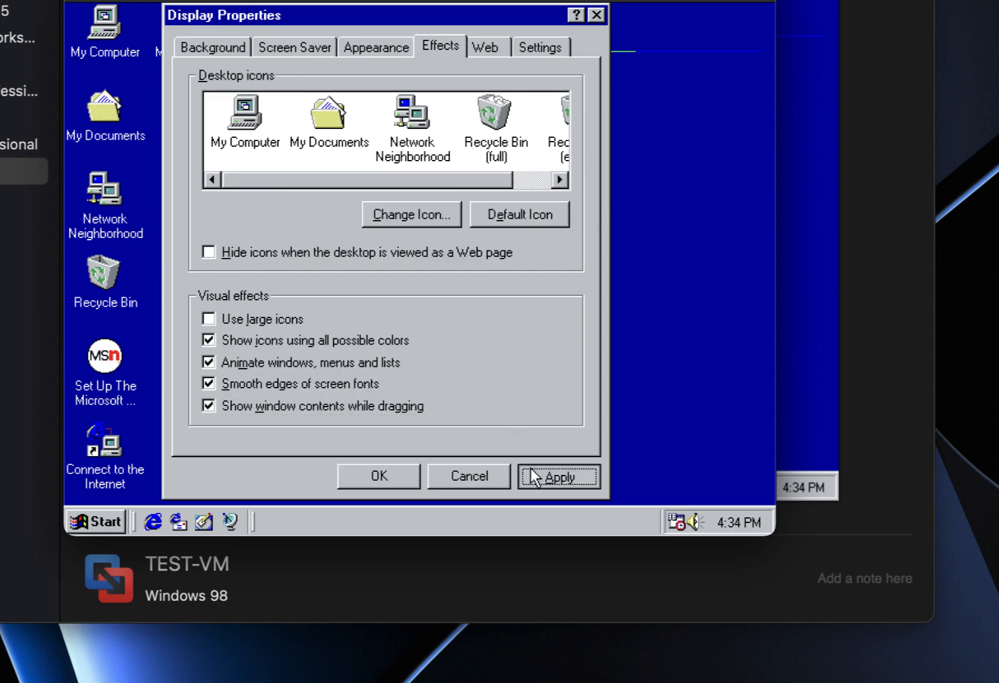
Set the desktop wallpaper to (None) and close Display Properties.
click(200, 41)
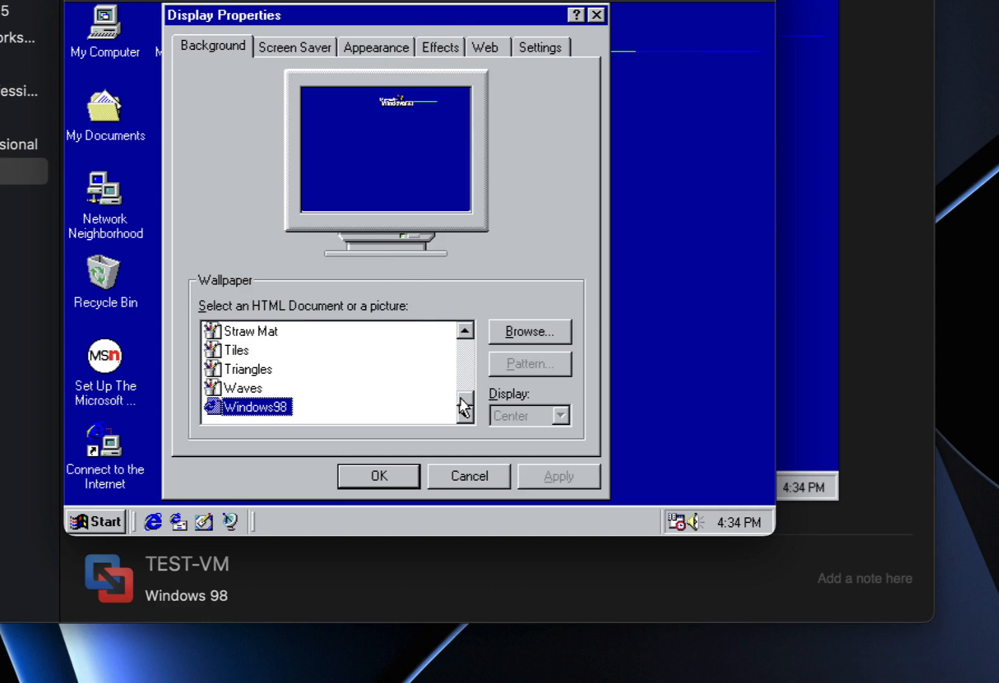
drag(461, 399, 468, 306)
click(240, 330)
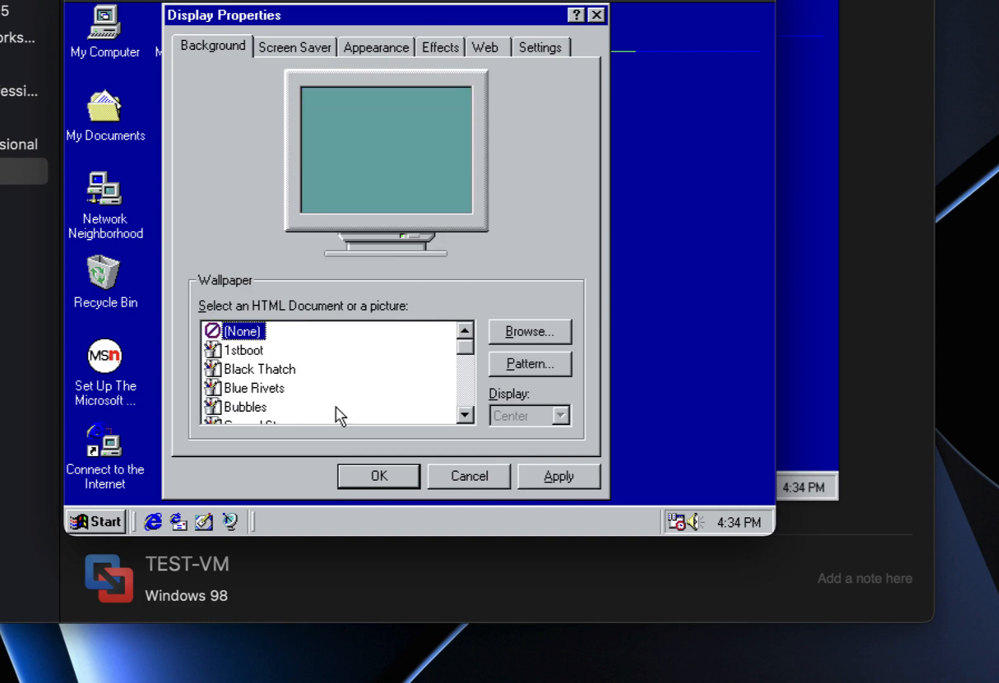
click(399, 471)
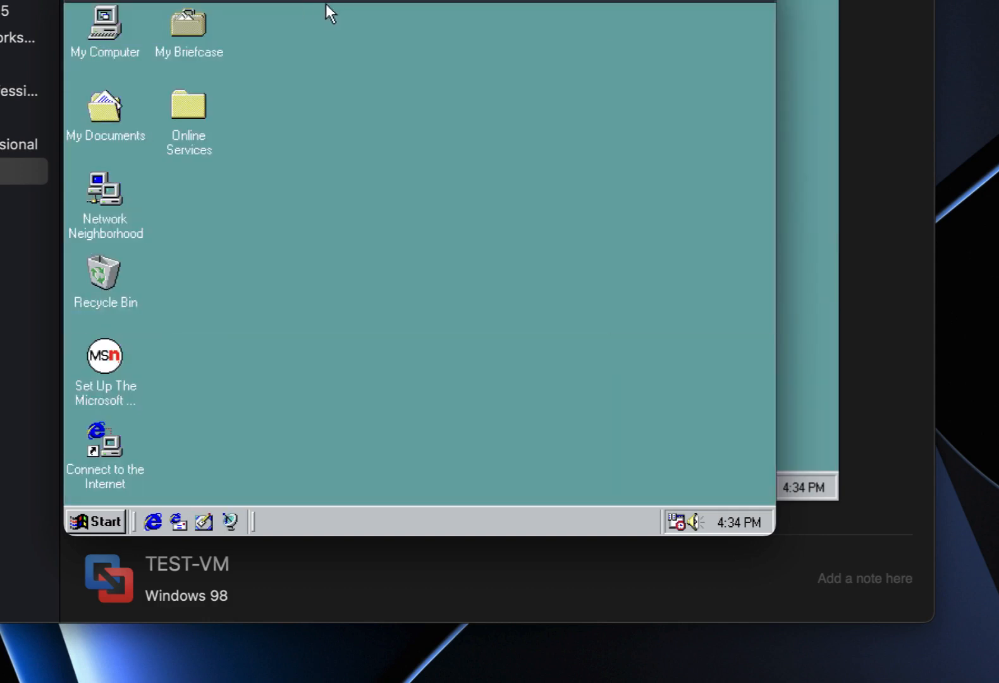
Start Install VMware Tools from the Virtual Machine menu and override the guest's CD-ROM lock.
click(293, 5)
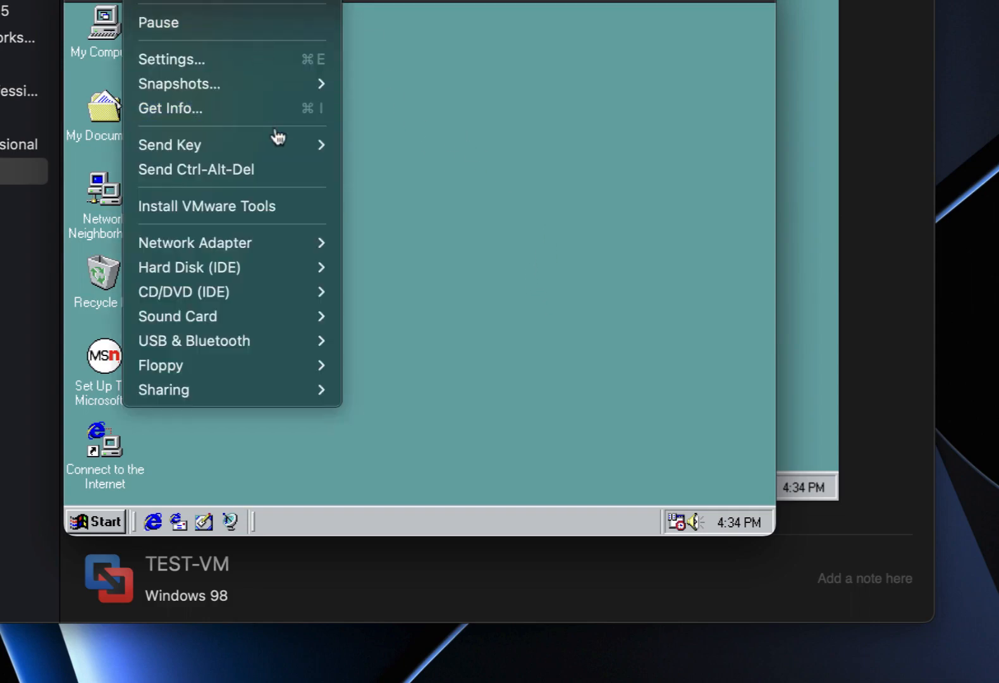
click(279, 200)
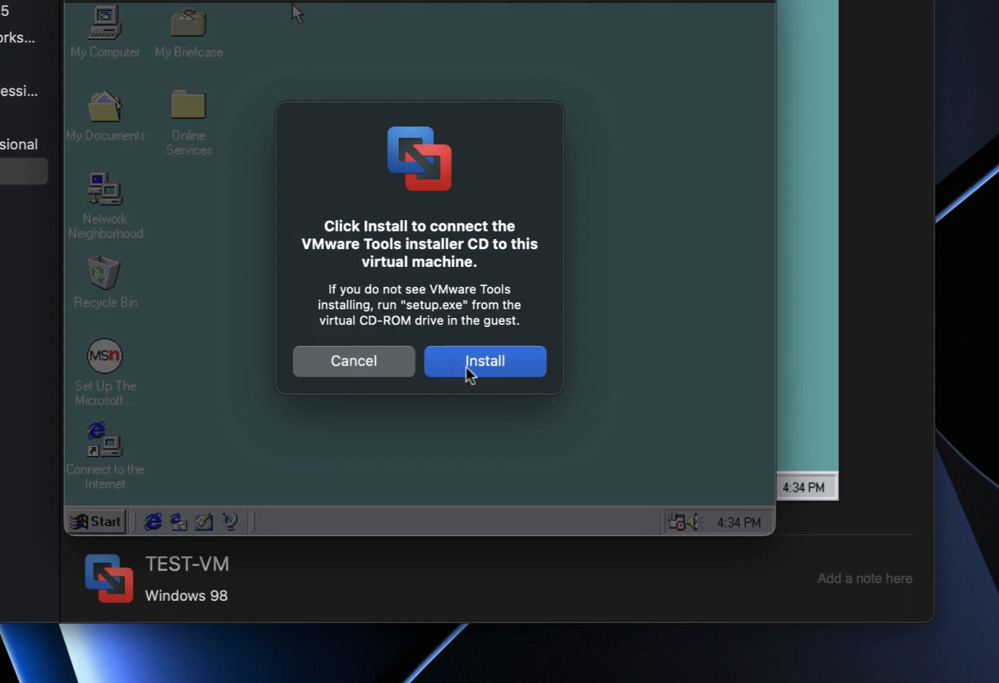
click(466, 366)
drag(471, 324, 475, 338)
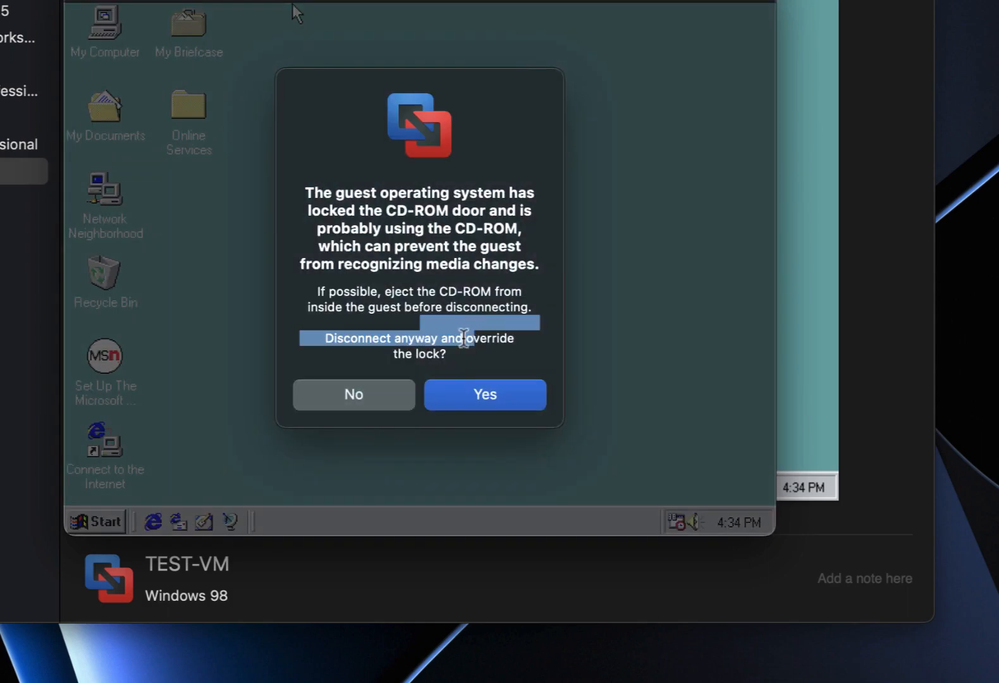
click(480, 394)
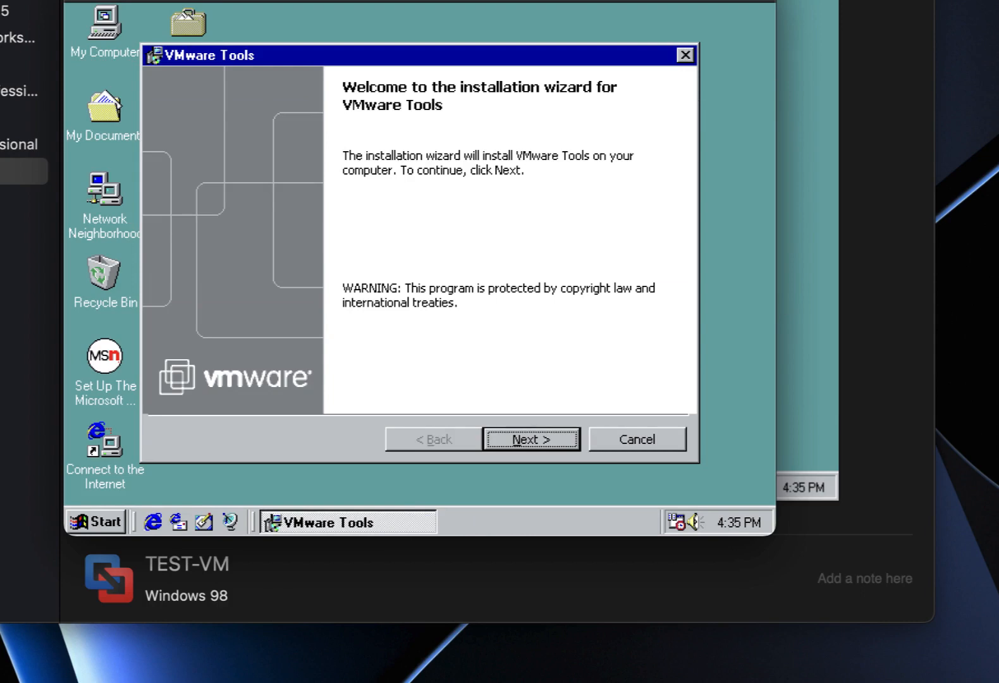
Run the VMware Tools installer with Typical setup, agreeing to install the HTML Help engine.
click(532, 450)
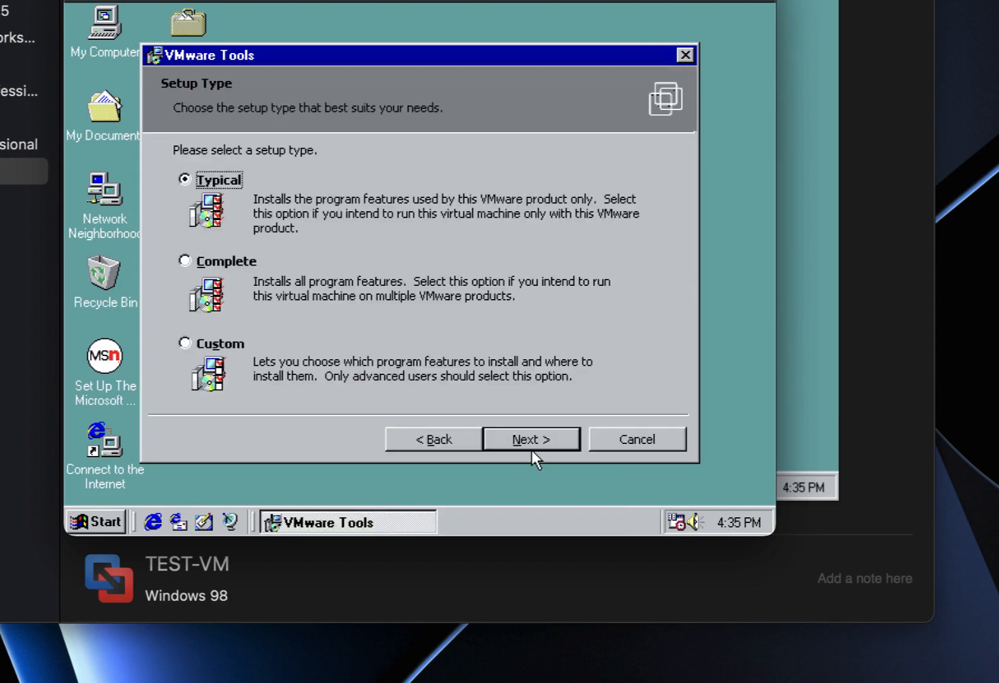
click(532, 445)
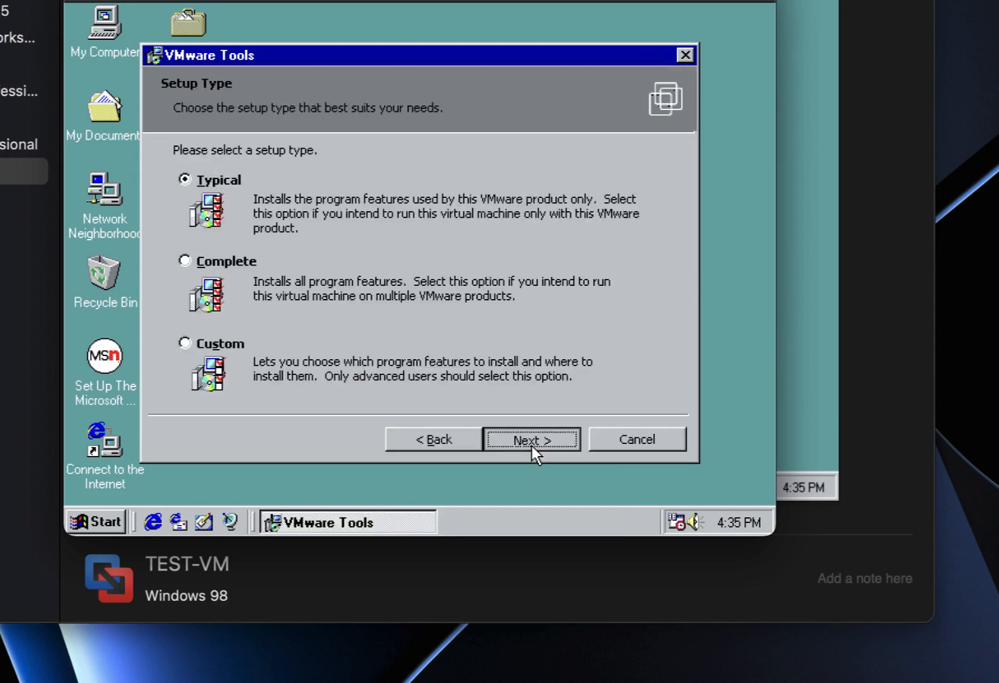
click(532, 445)
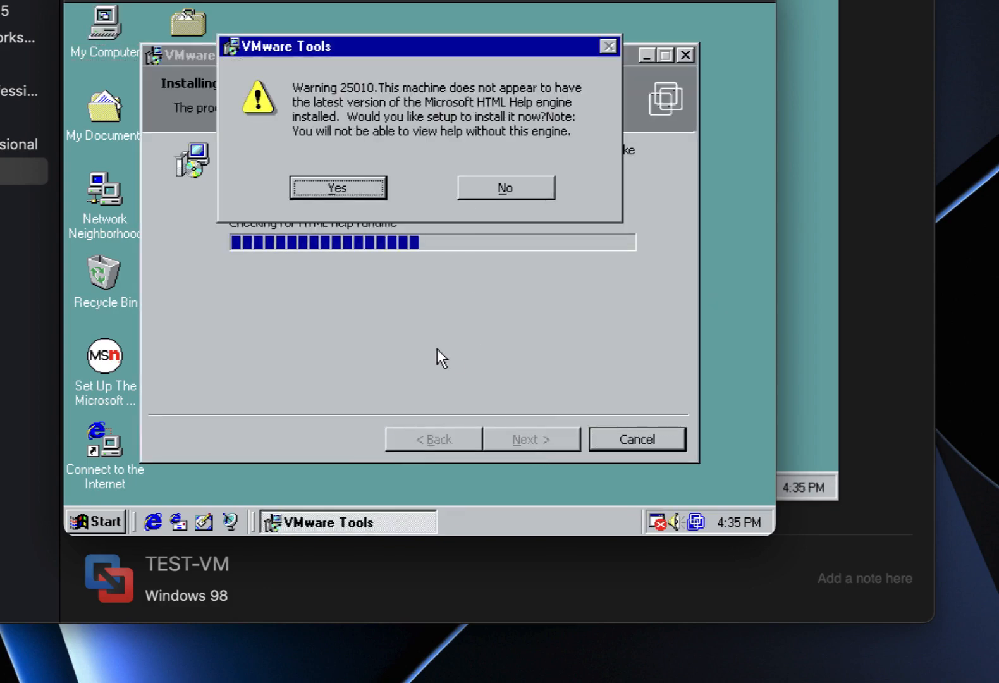
click(321, 184)
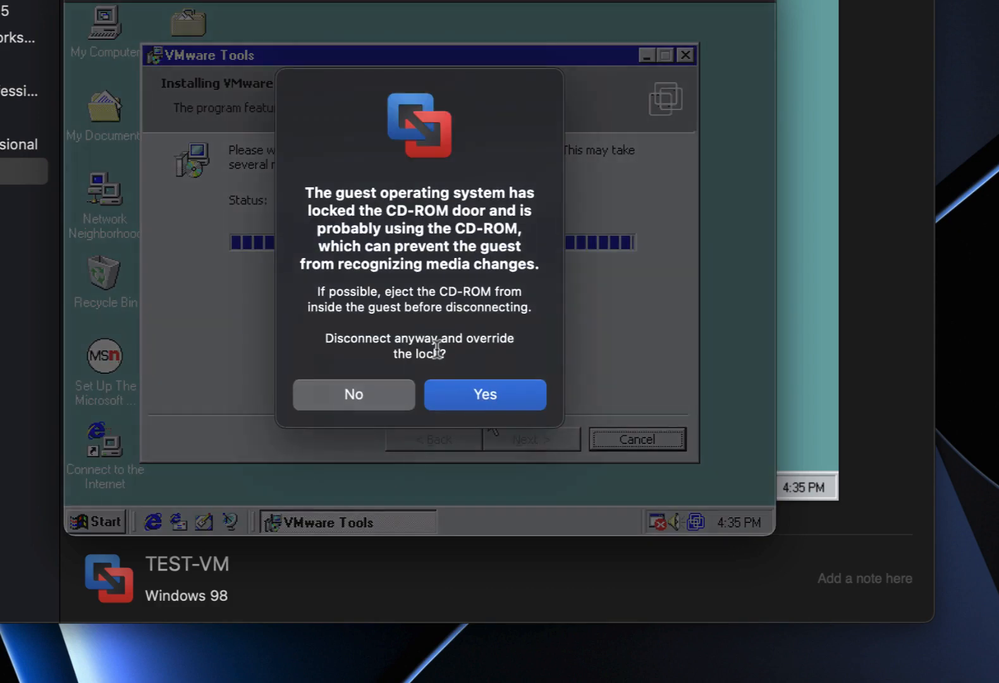
Override the CD-ROM lock, decline ejecting, dismiss the read error, finish, and restart Windows 98.
click(455, 387)
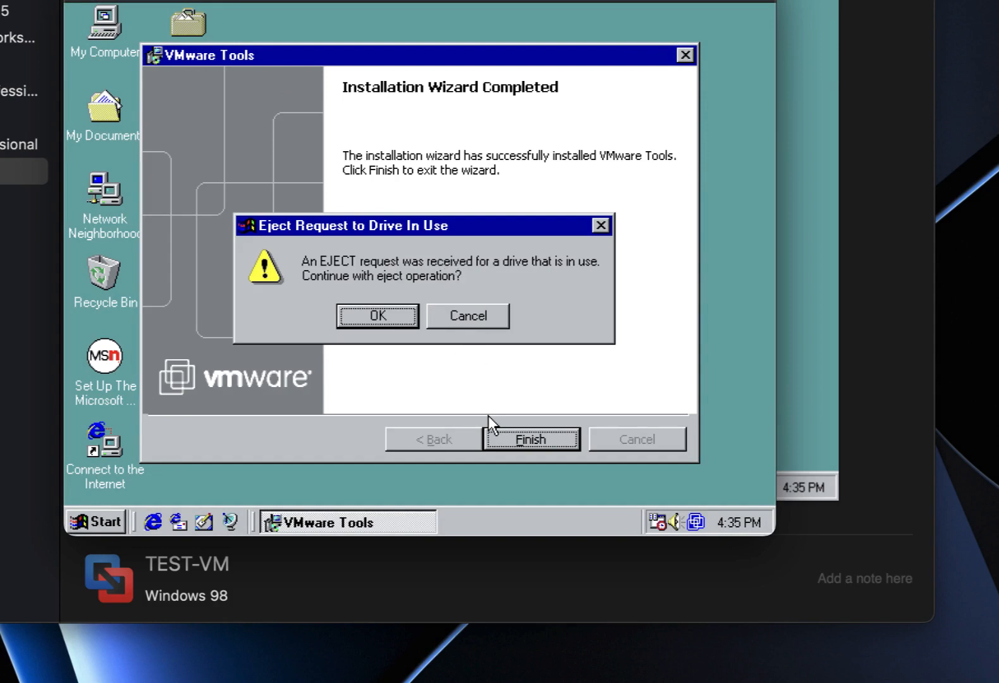
click(480, 315)
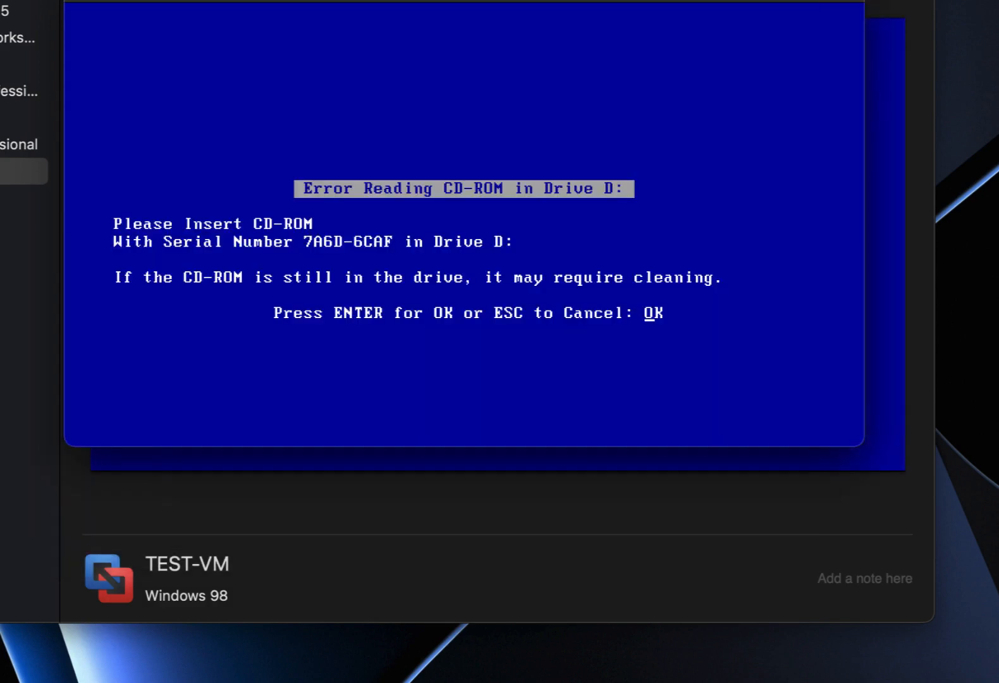
key(Escape)
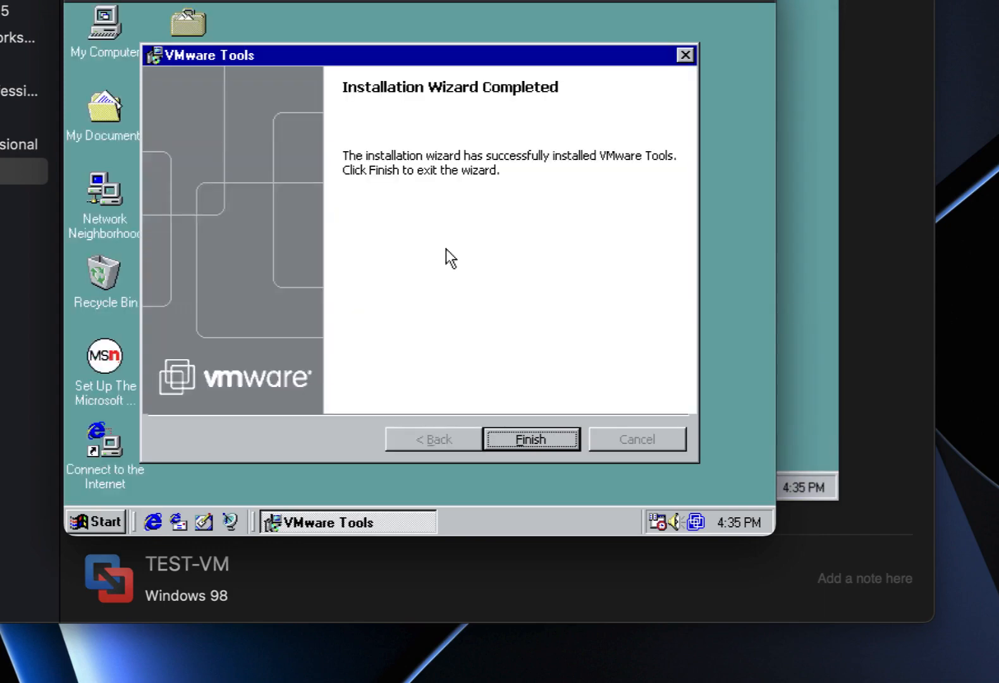
click(506, 432)
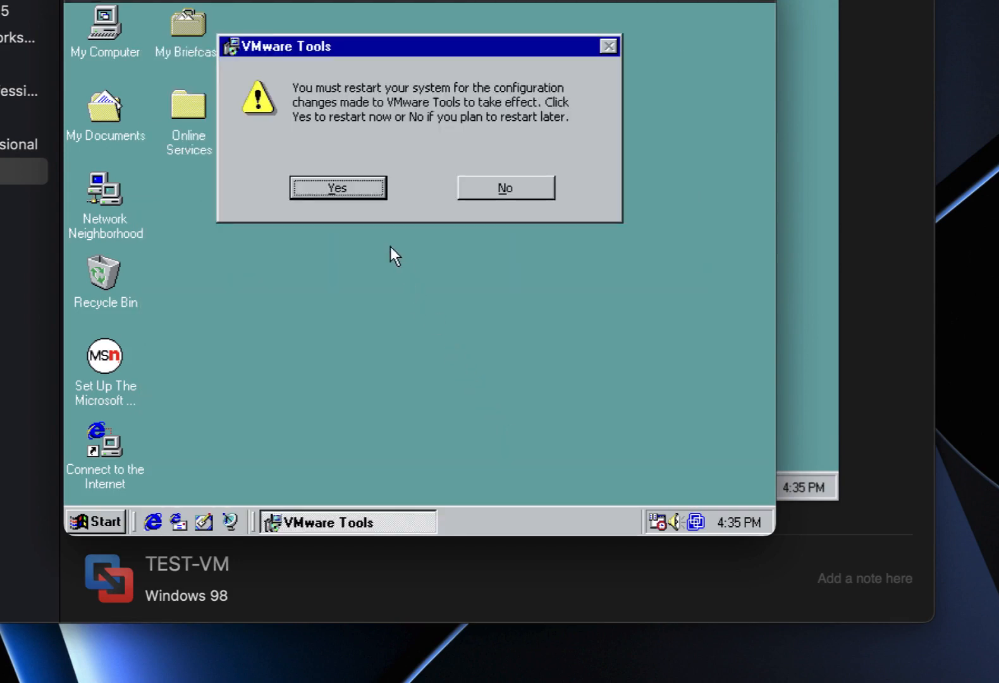
click(353, 194)
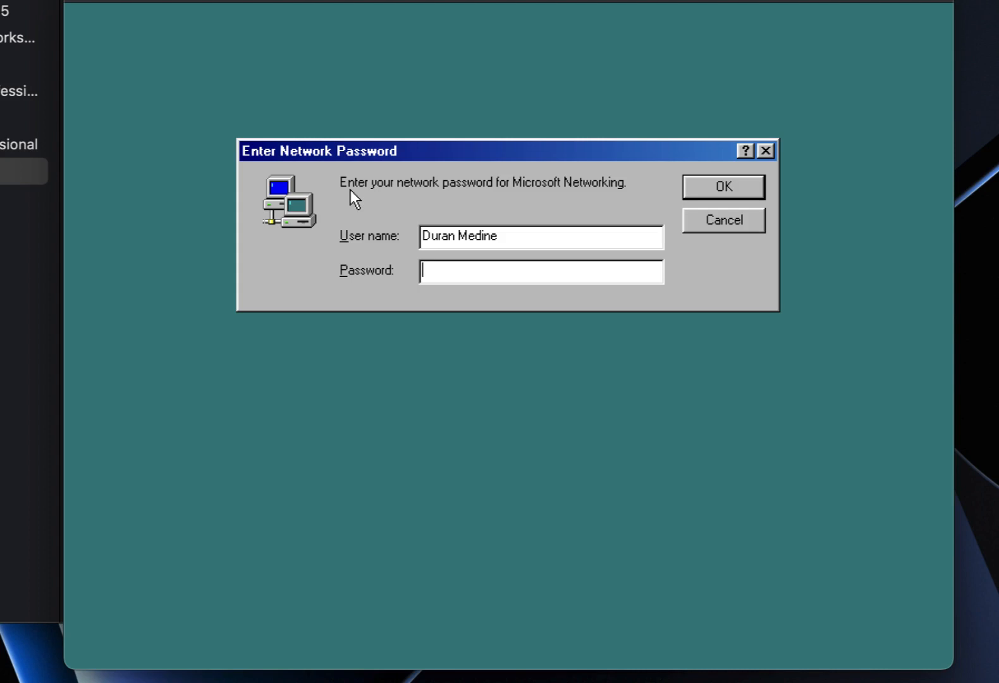
Log in with the network password and untick 'Show this screen each time Windows 98 starts'.
text(********)
key(Return)
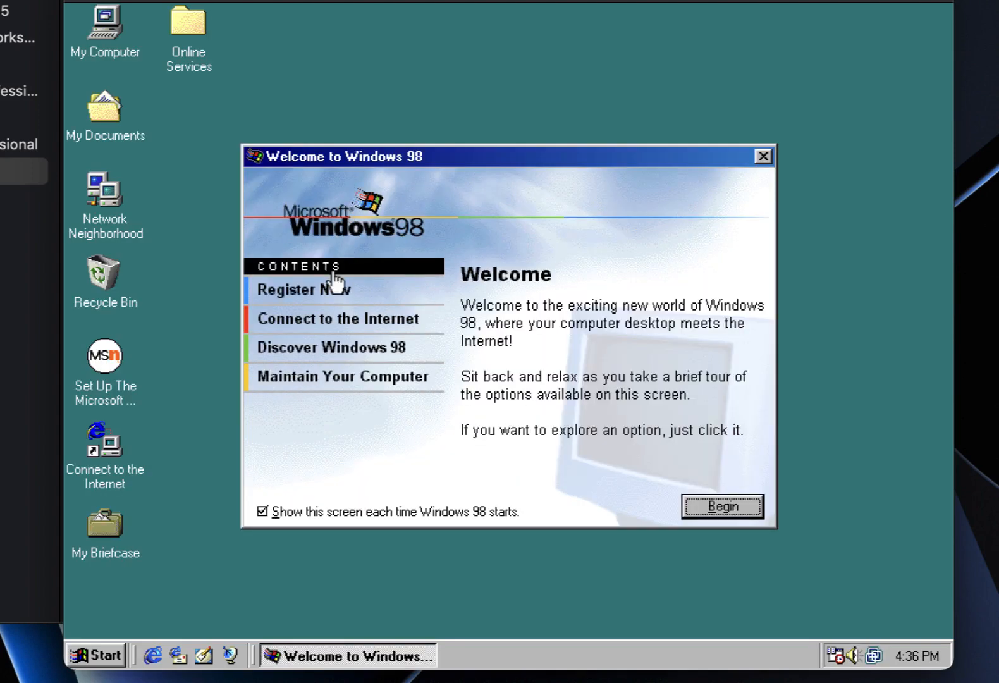
click(262, 512)
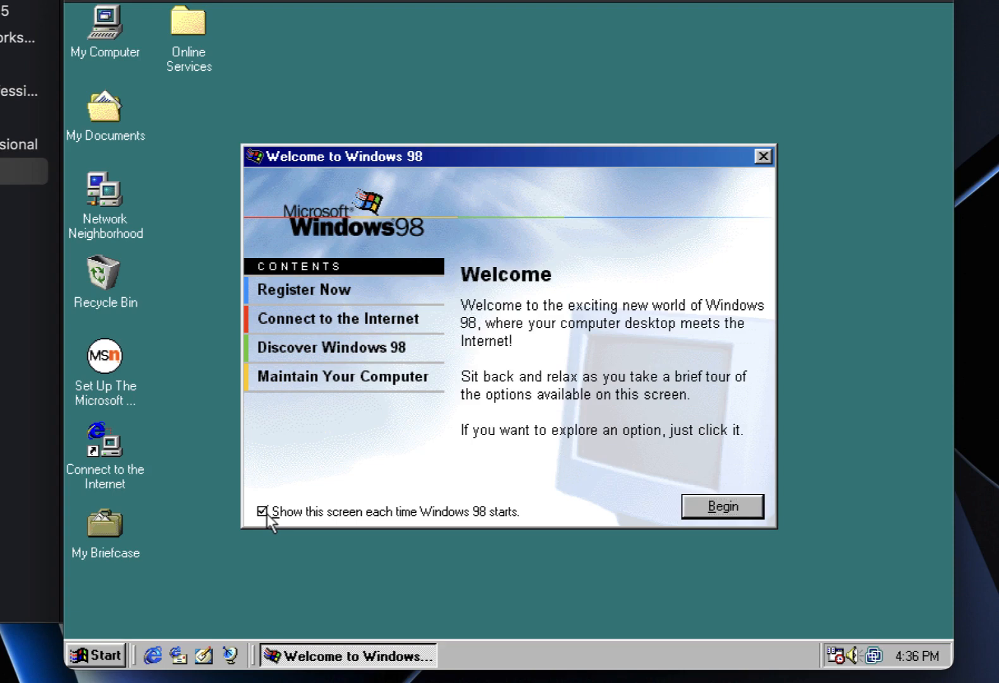
Close the Welcome screen, view Display Properties' Settings, and cancel without applying changes.
click(762, 158)
right_click(475, 183)
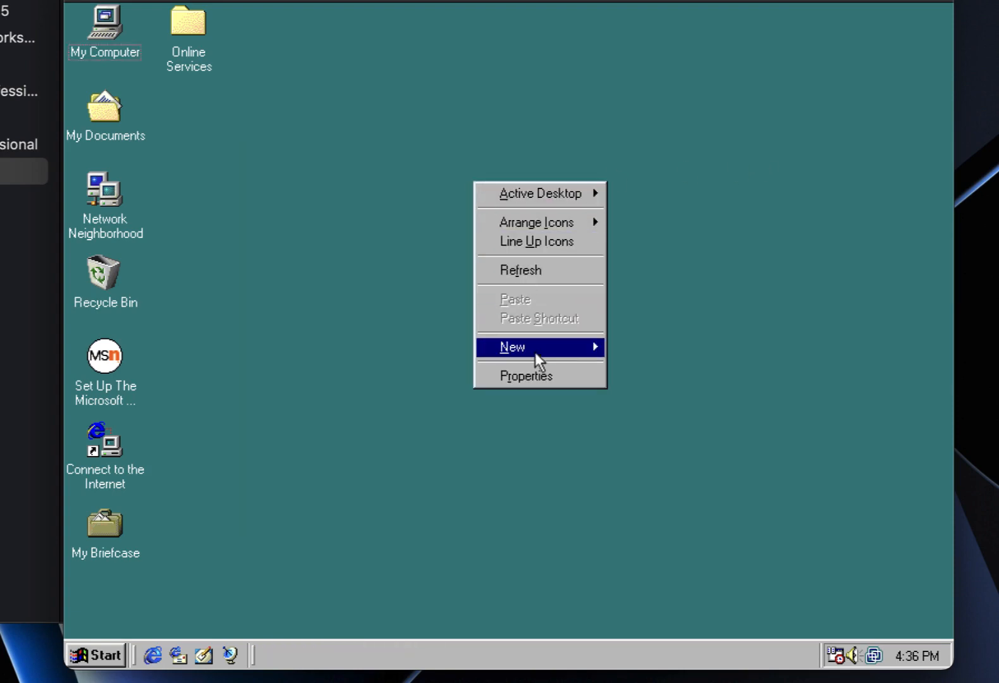
click(535, 378)
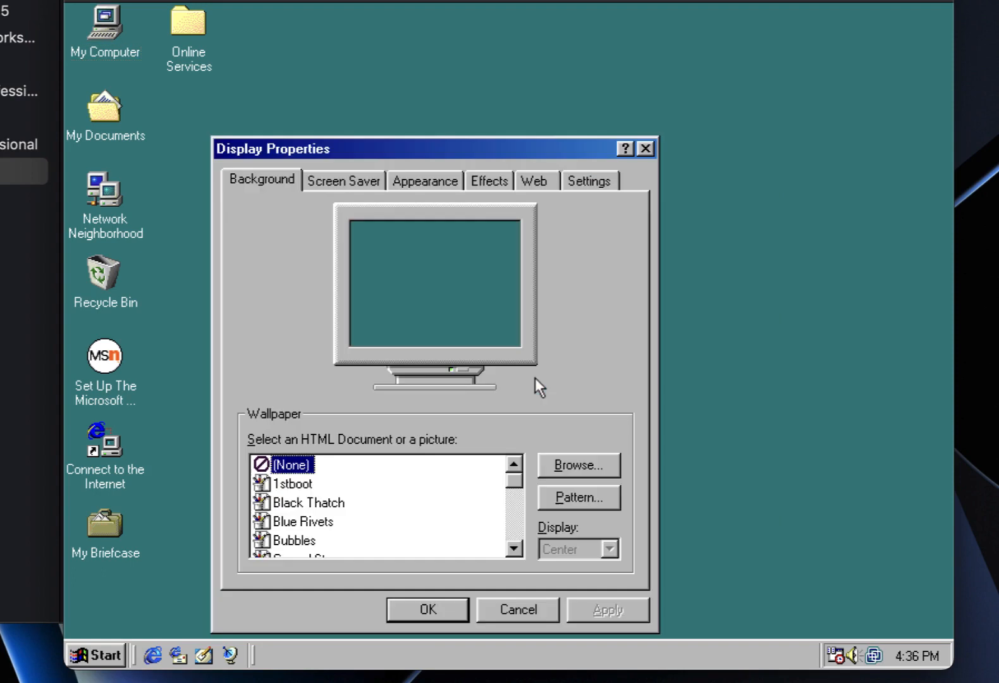
click(575, 188)
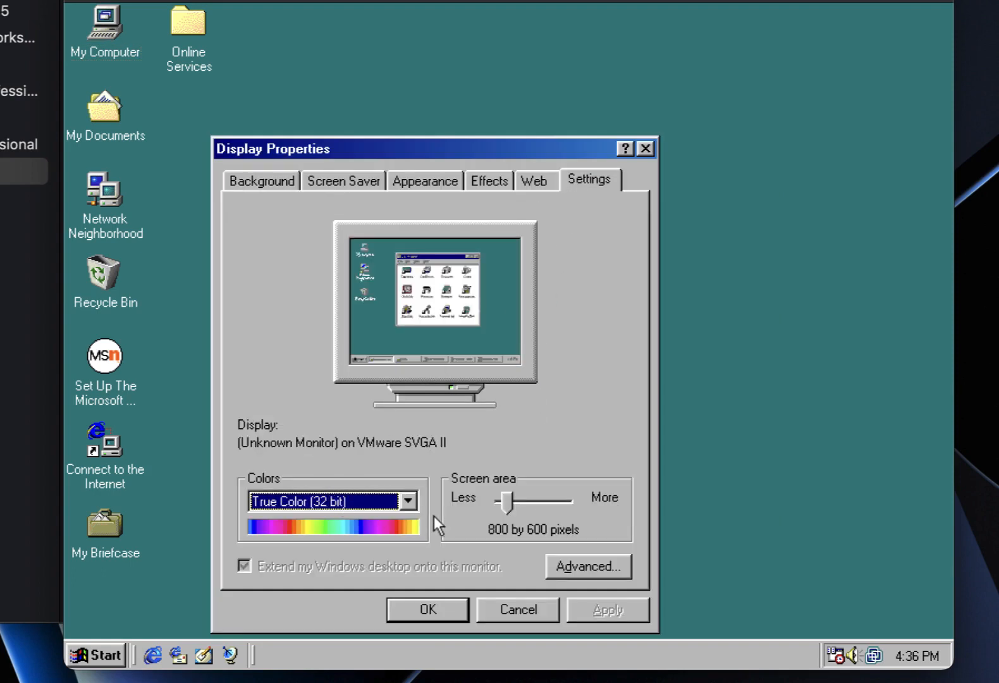
click(500, 613)
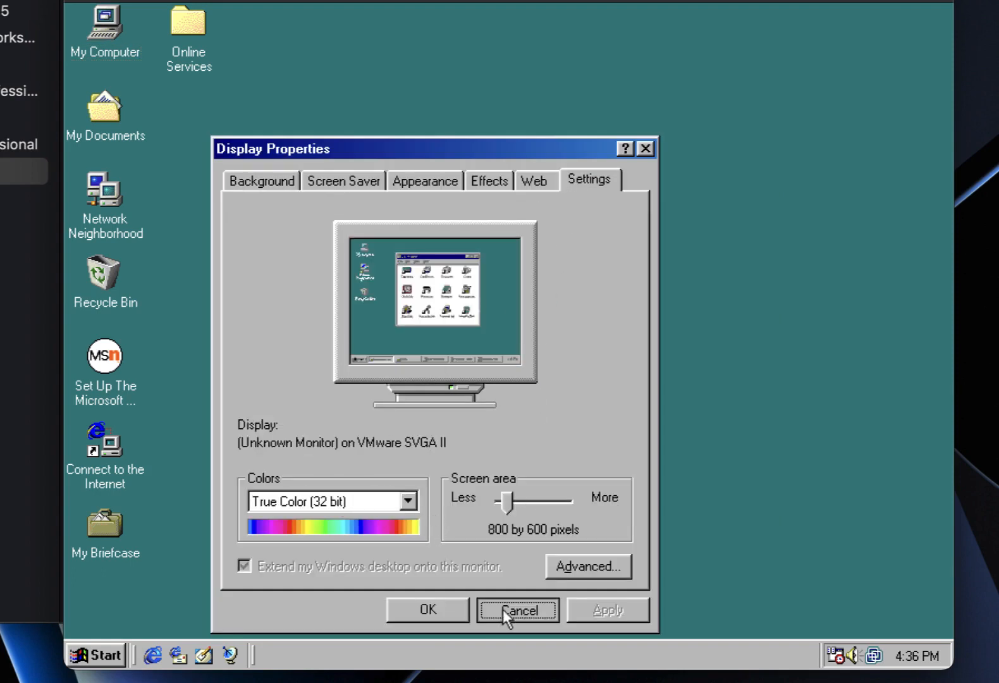
click(524, 607)
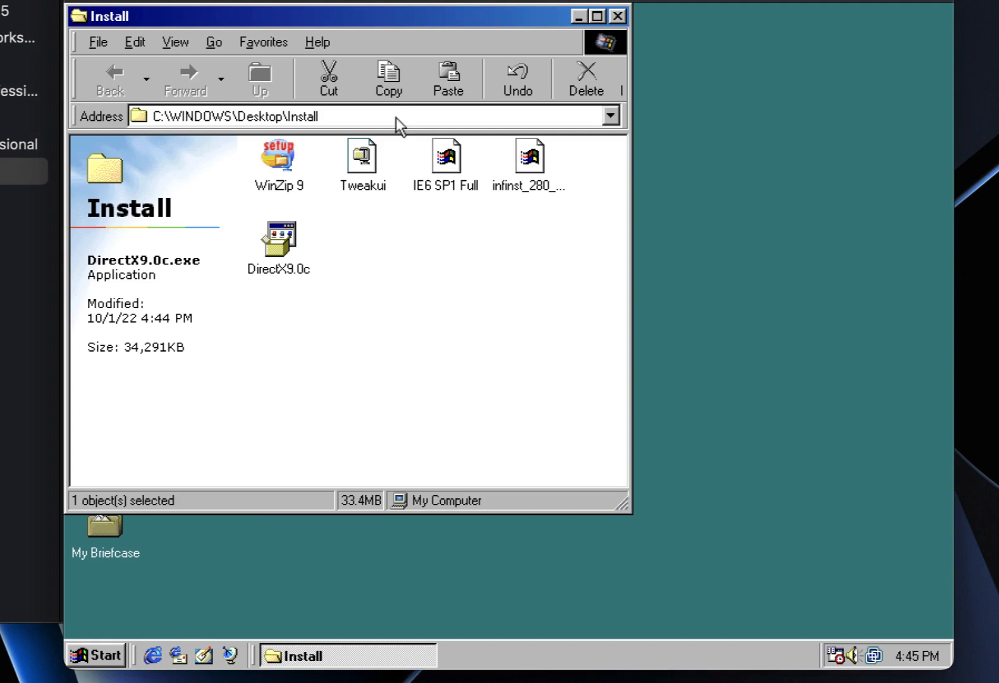
Launch the WinZip 9 installer with the default folder, declining the Google Toolbar.
drag(387, 19, 535, 37)
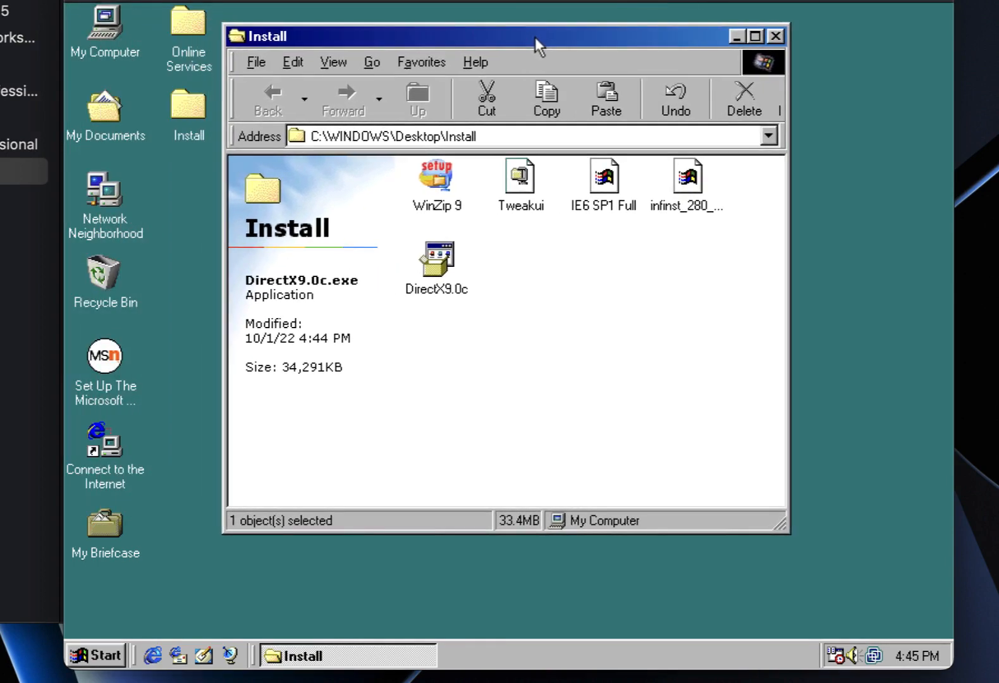
click(443, 183)
double_click(441, 179)
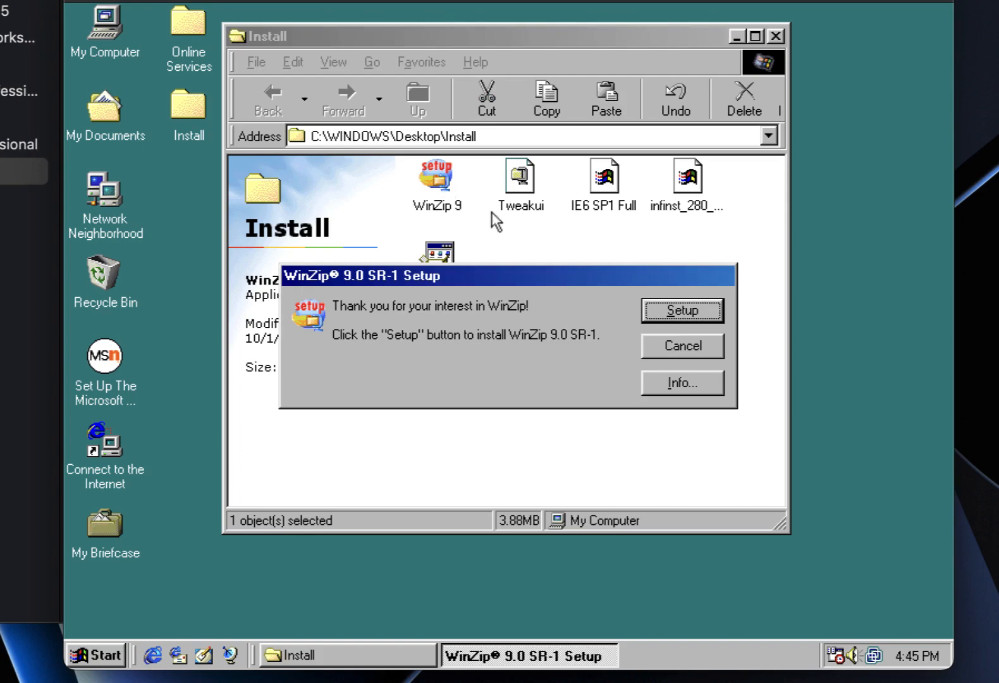
click(672, 313)
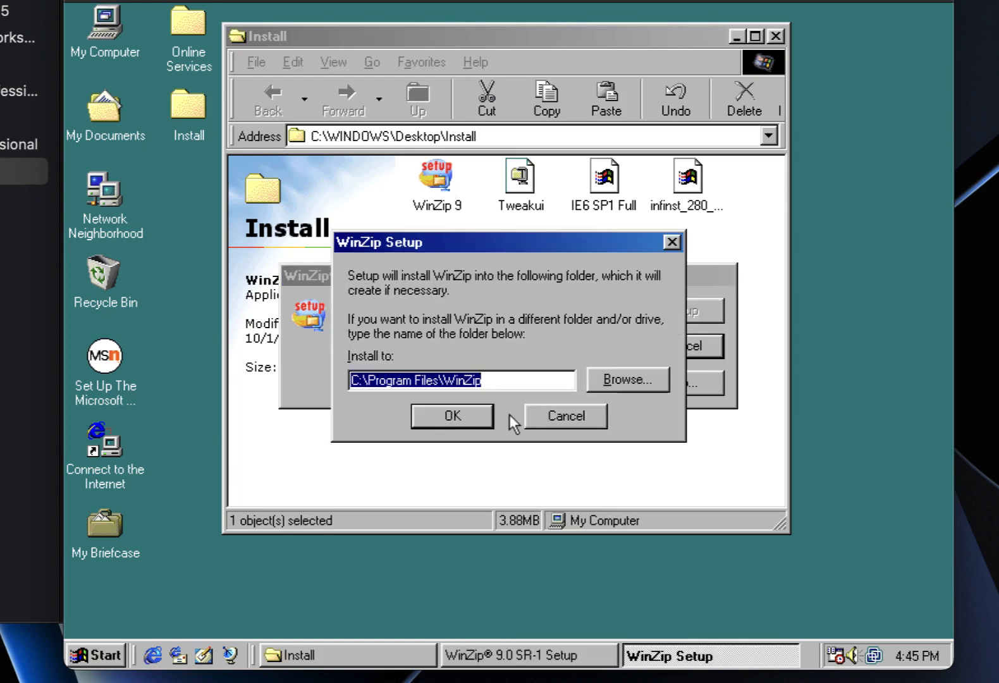
click(480, 421)
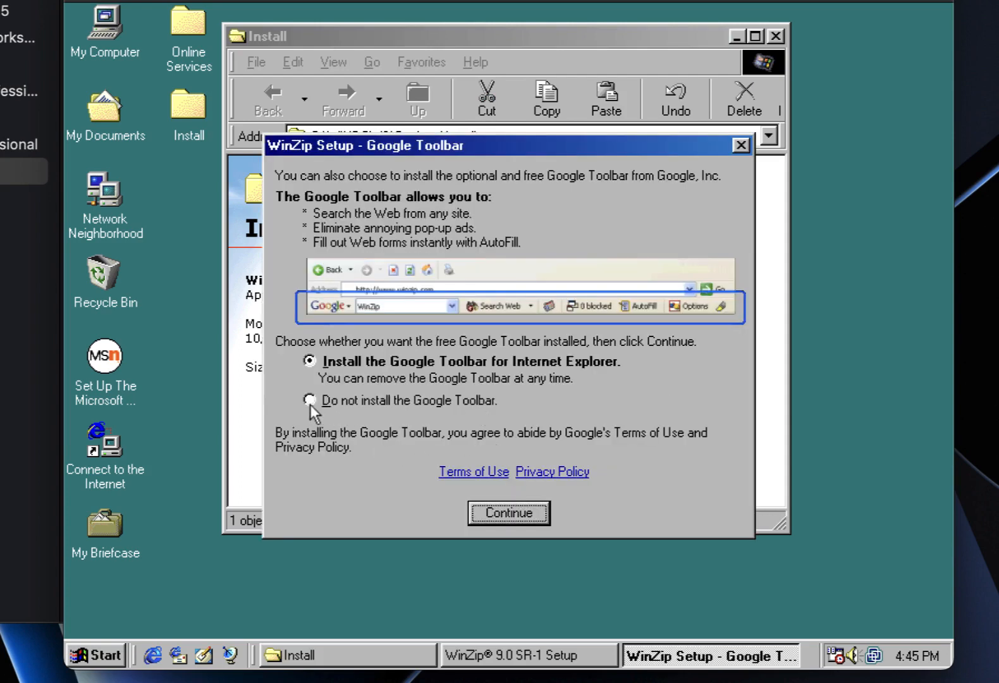
click(311, 401)
click(505, 502)
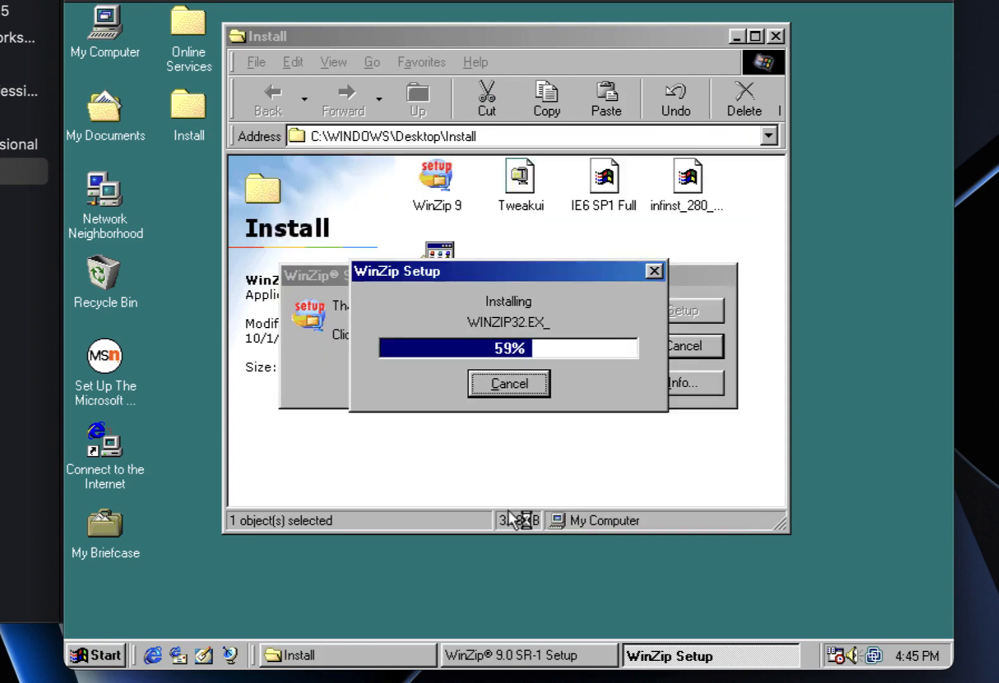
Accept the license, keep WinZip Classic with Express setup, delete the installer, and close WinZip.
click(617, 475)
click(359, 442)
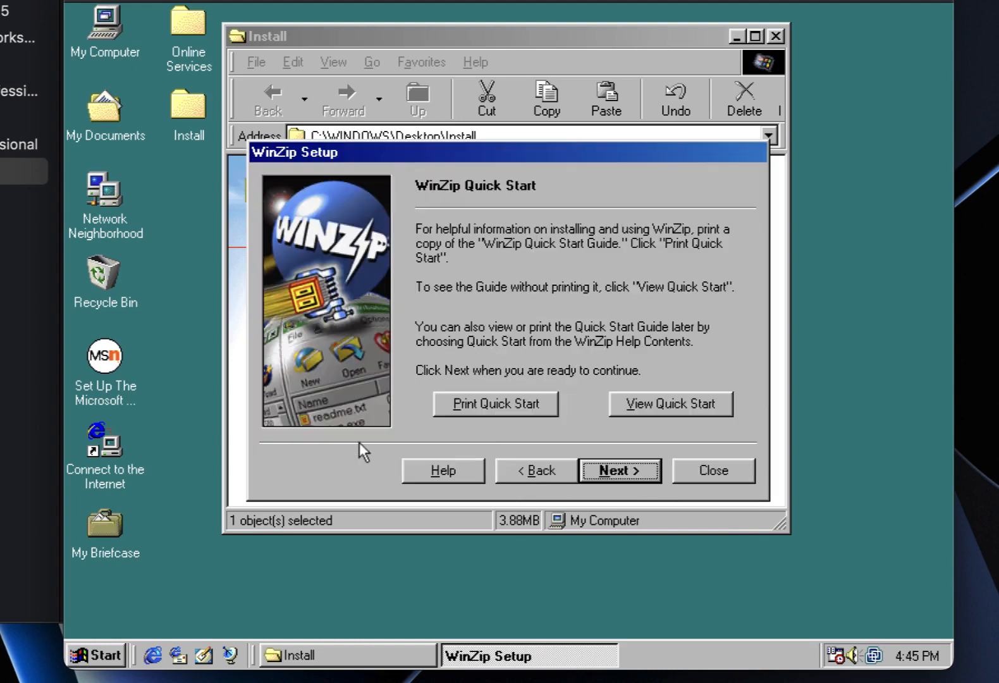
click(632, 478)
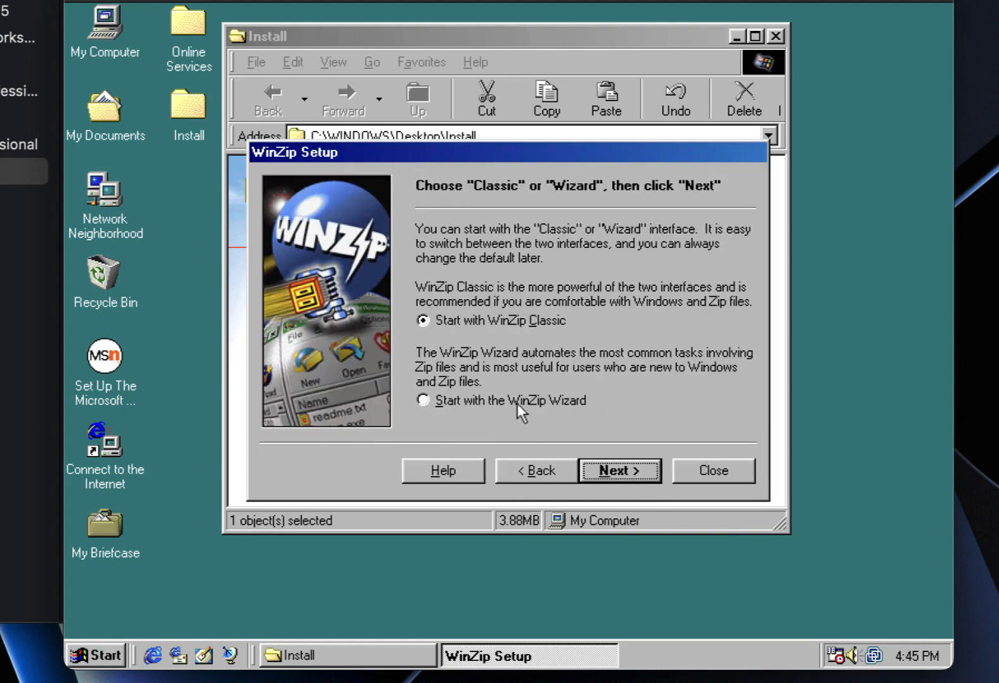
click(629, 478)
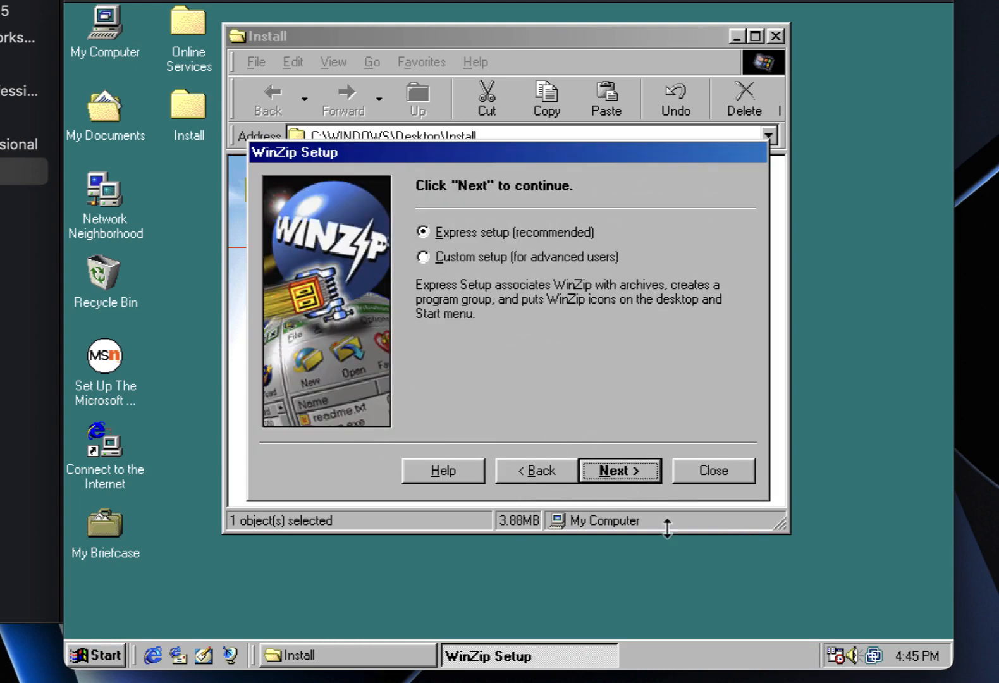
click(621, 477)
click(613, 475)
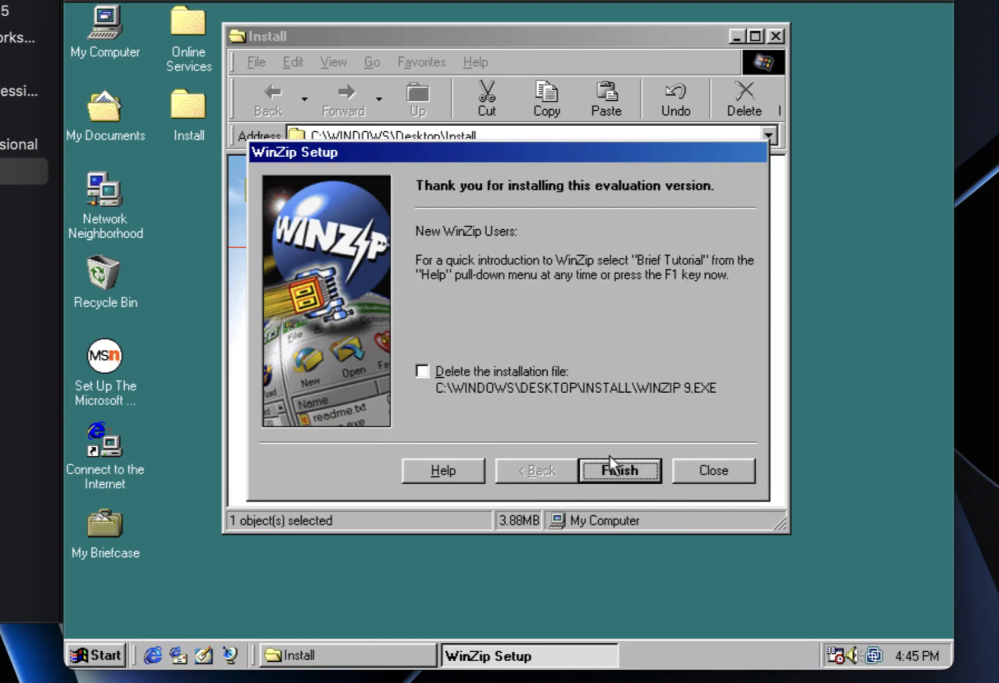
click(506, 377)
click(632, 474)
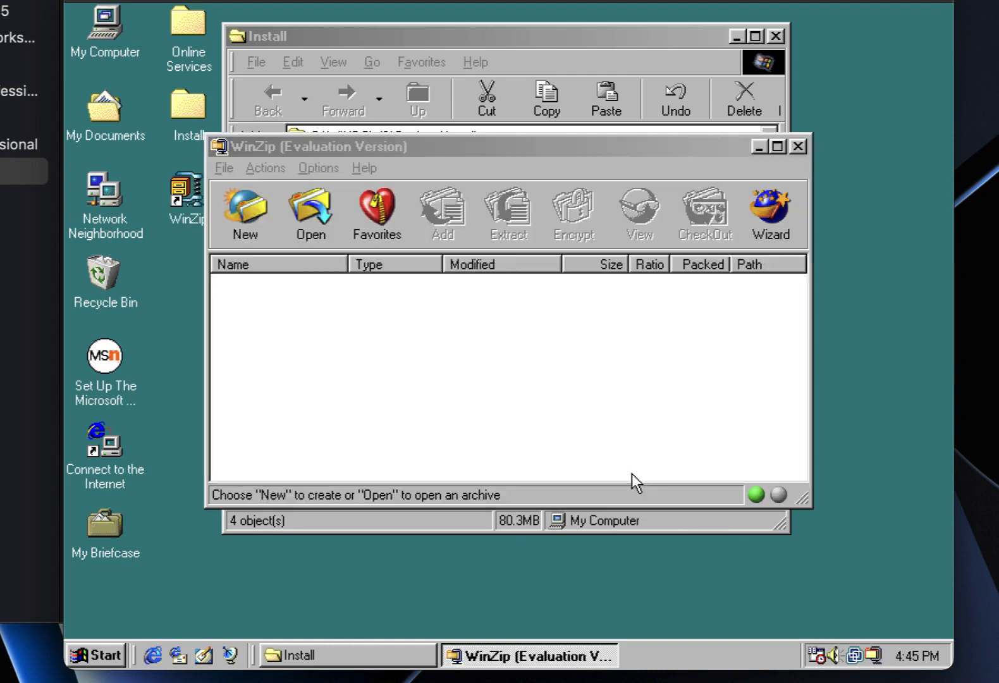
click(797, 147)
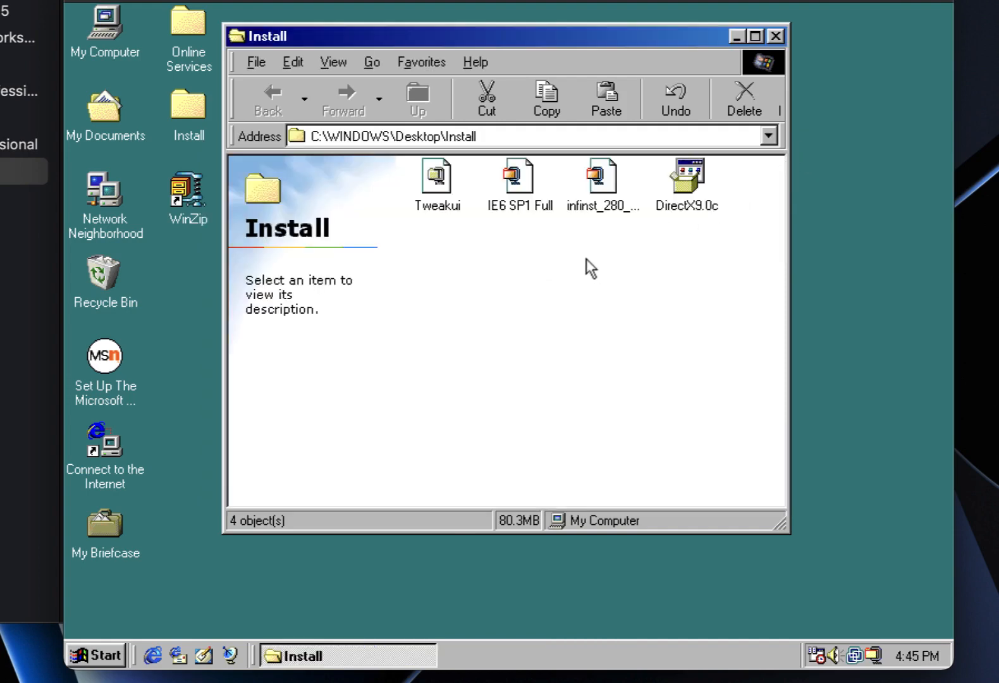
Extract the infinst_280 archive with WinZip into an infinst_280_win32 folder.
double_click(598, 175)
right_click(600, 180)
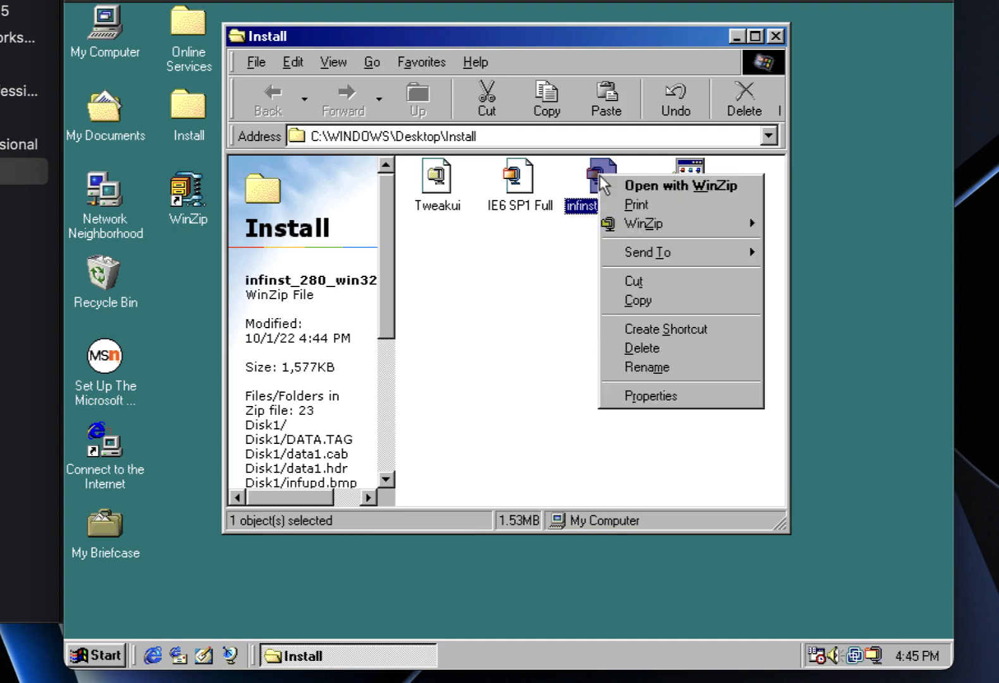
mouse_move(642, 225)
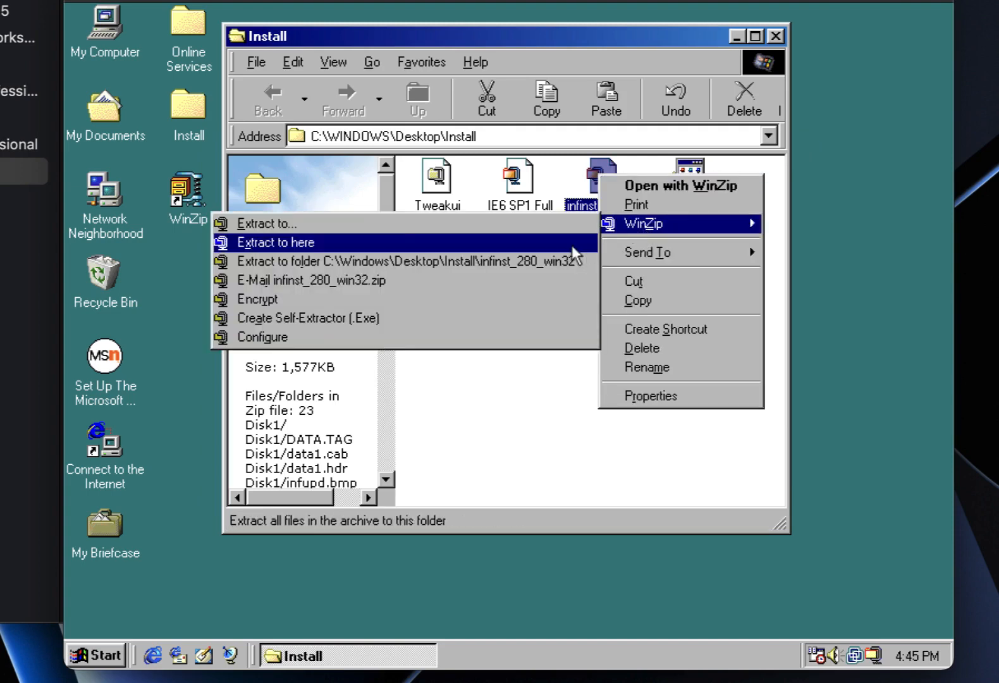
click(549, 260)
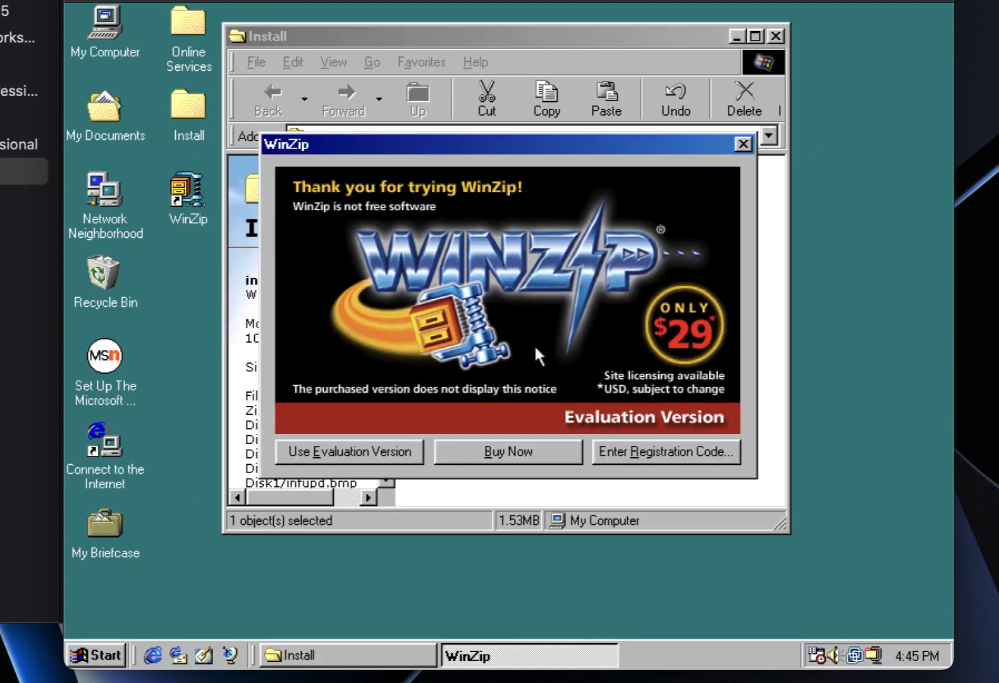
click(362, 451)
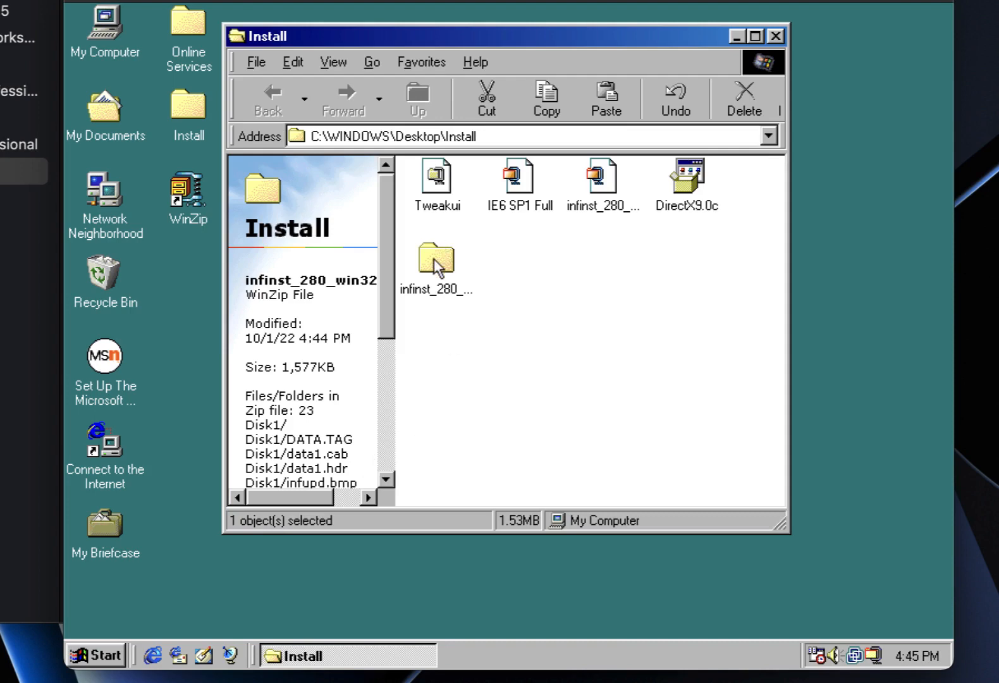
Run Setup from infinst_280_win32\Disk1, accept the license, and finish with a Windows restart.
double_click(435, 260)
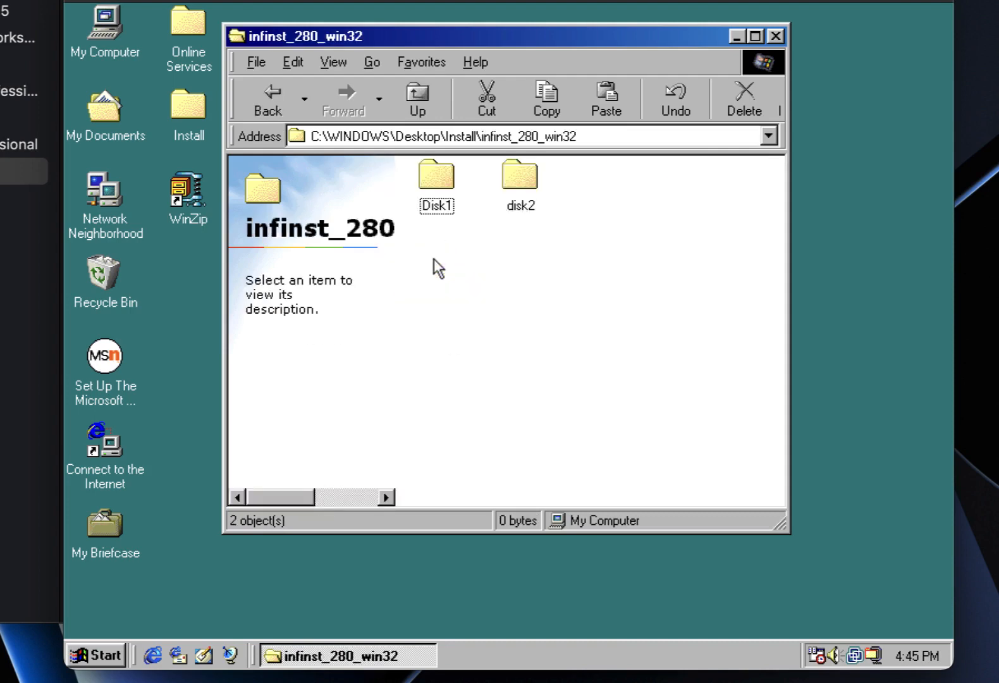
double_click(438, 188)
double_click(598, 428)
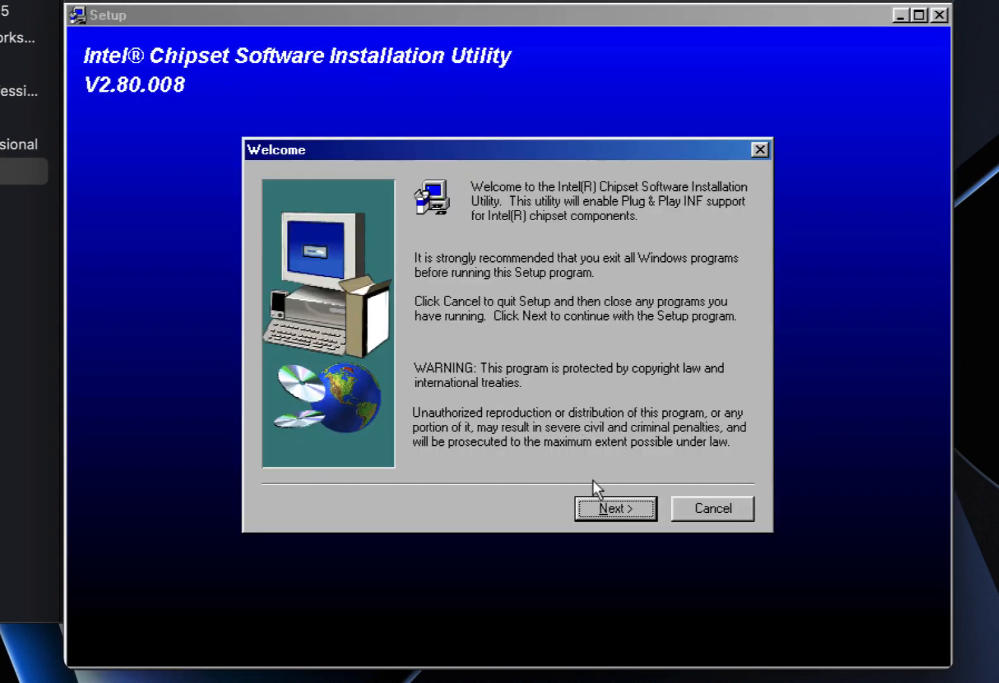
click(614, 506)
click(615, 503)
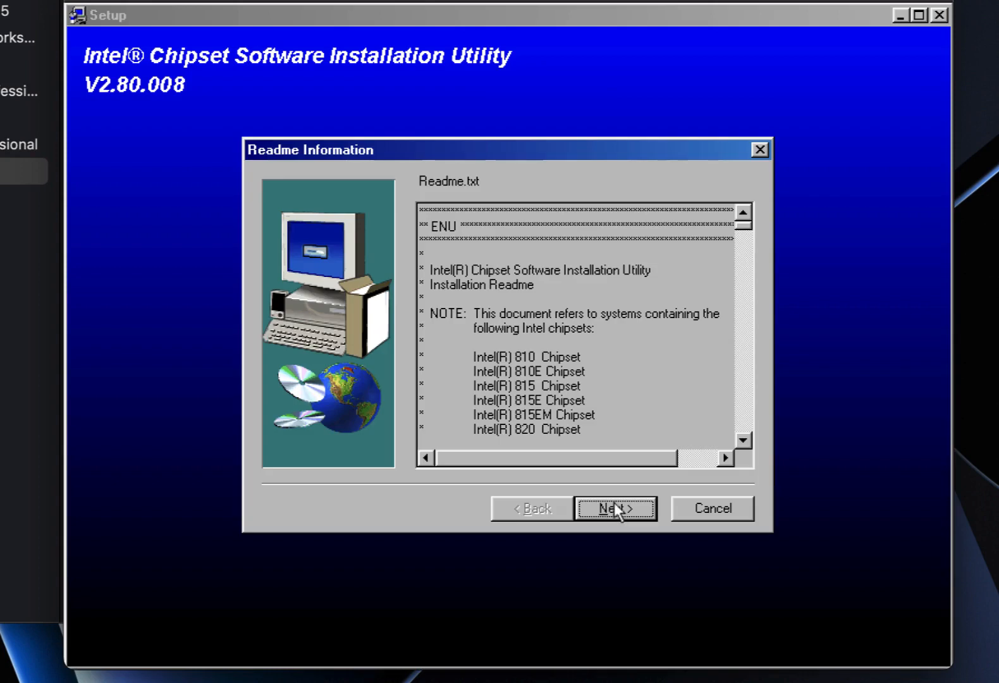
click(611, 510)
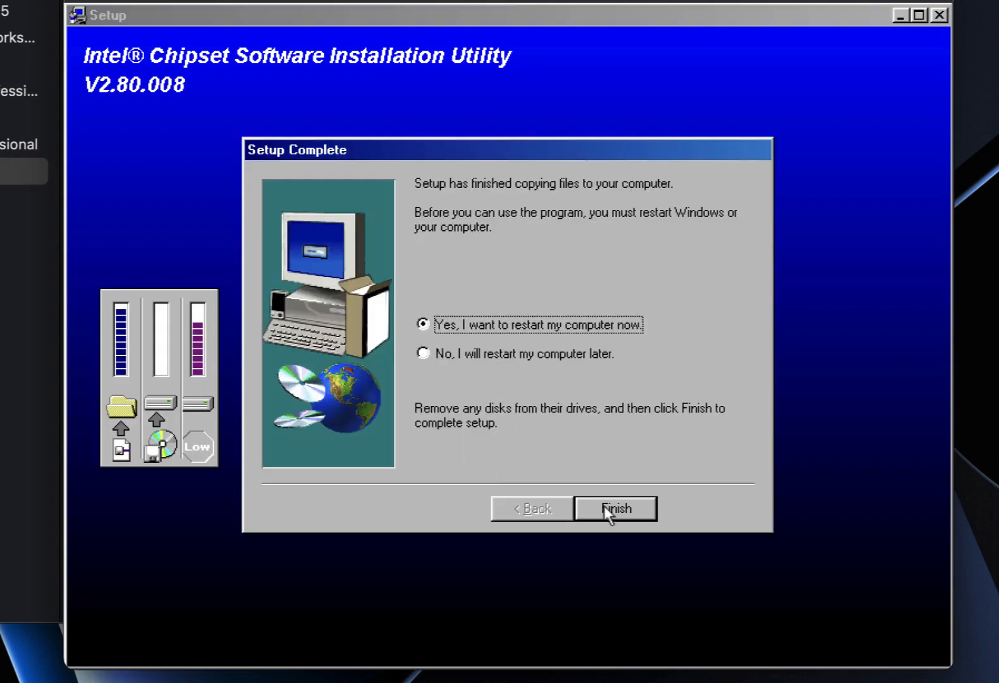
click(613, 512)
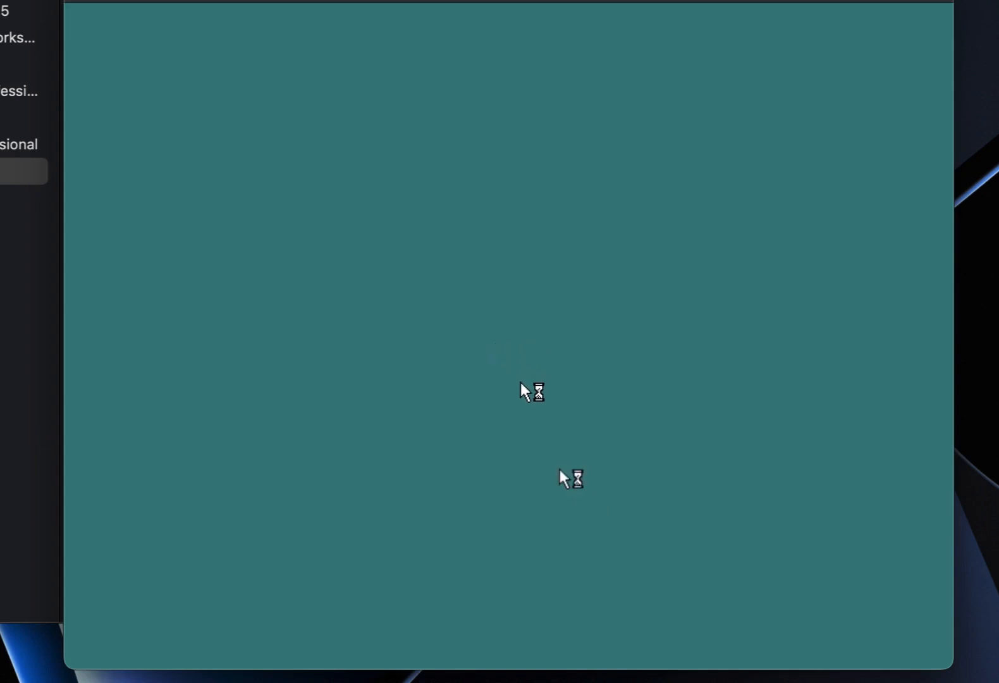
Enter the network password to log back into Windows 98.
text(********)
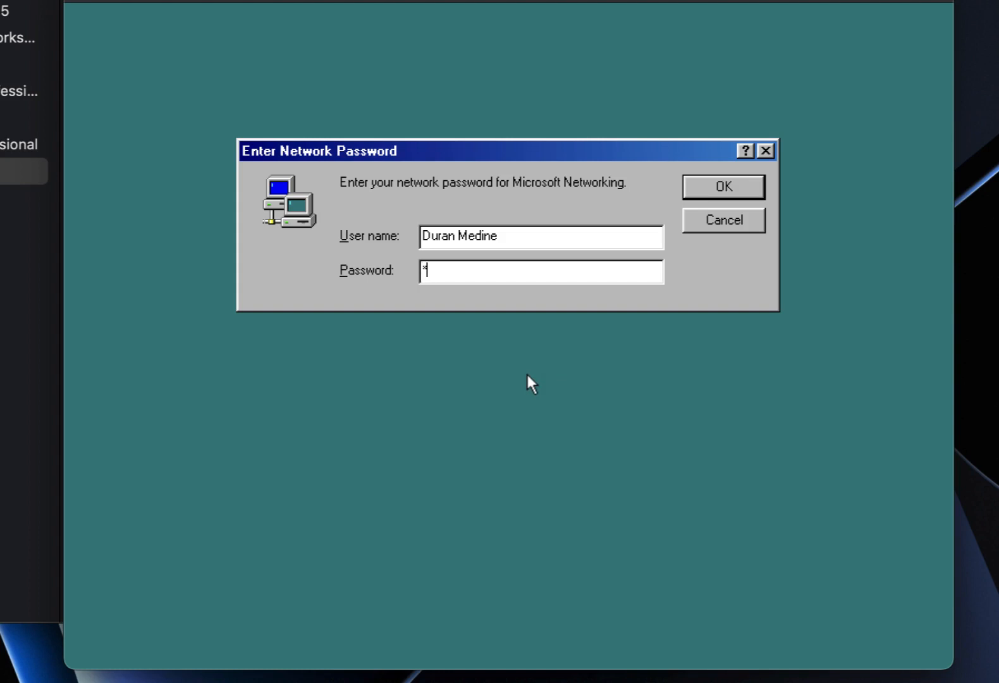
key(Return)
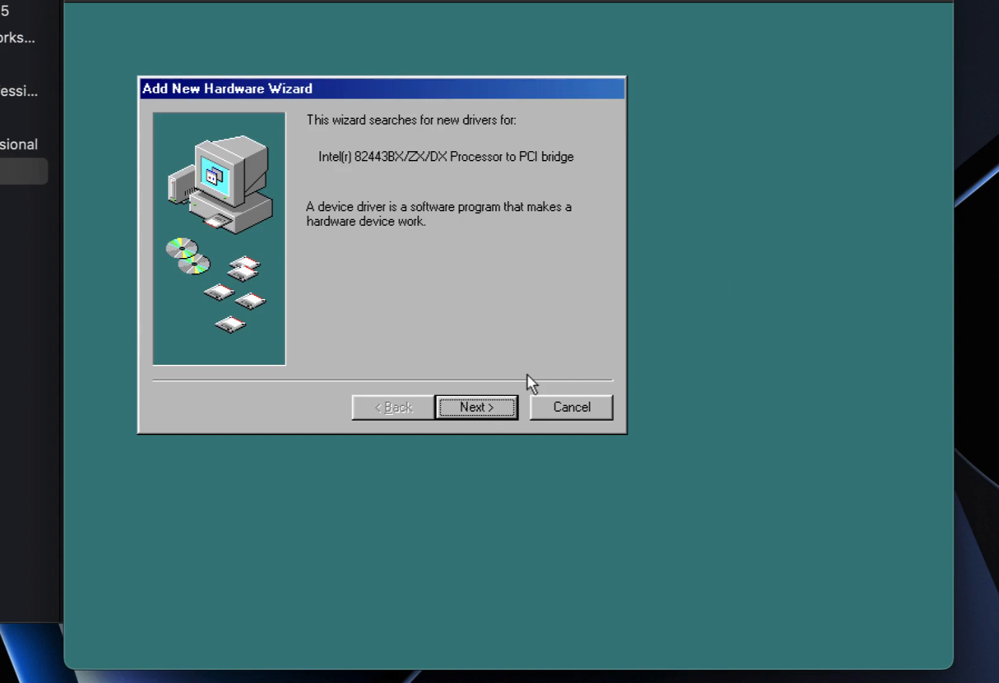
Install the IHOST.INF driver for the Intel 82443BX/ZX/DX PCI bridge, excluding floppy drives from the search.
click(496, 407)
click(493, 407)
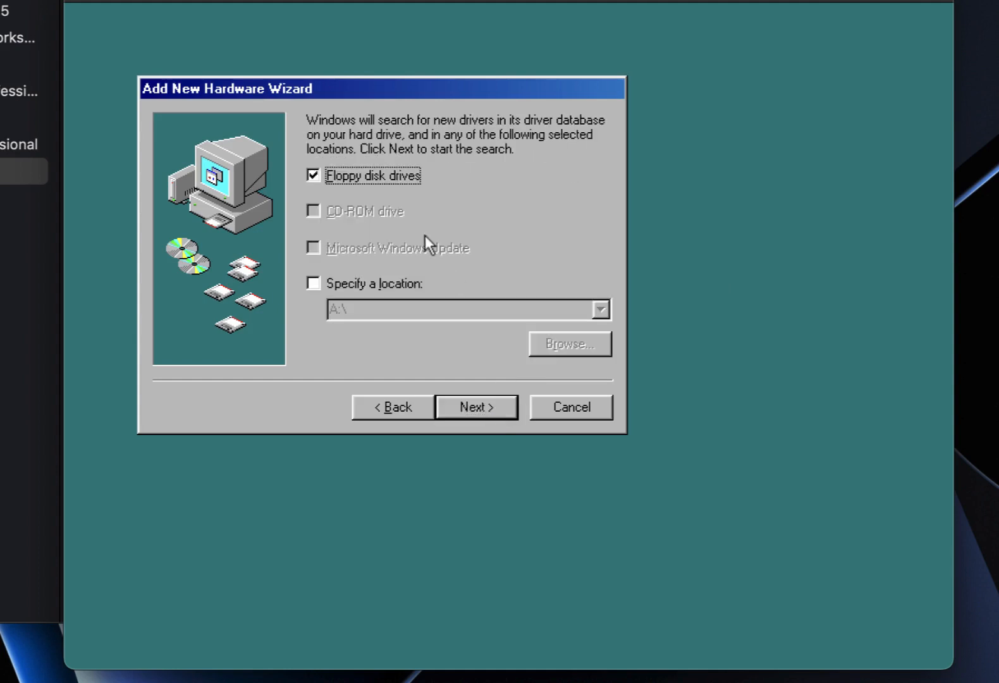
click(377, 178)
click(458, 405)
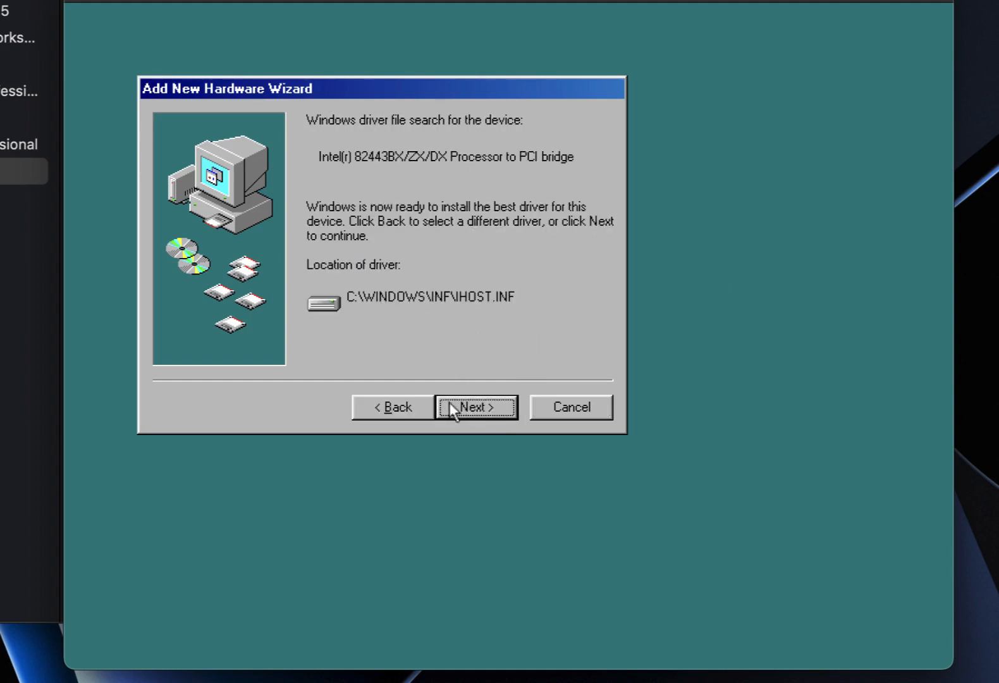
click(467, 408)
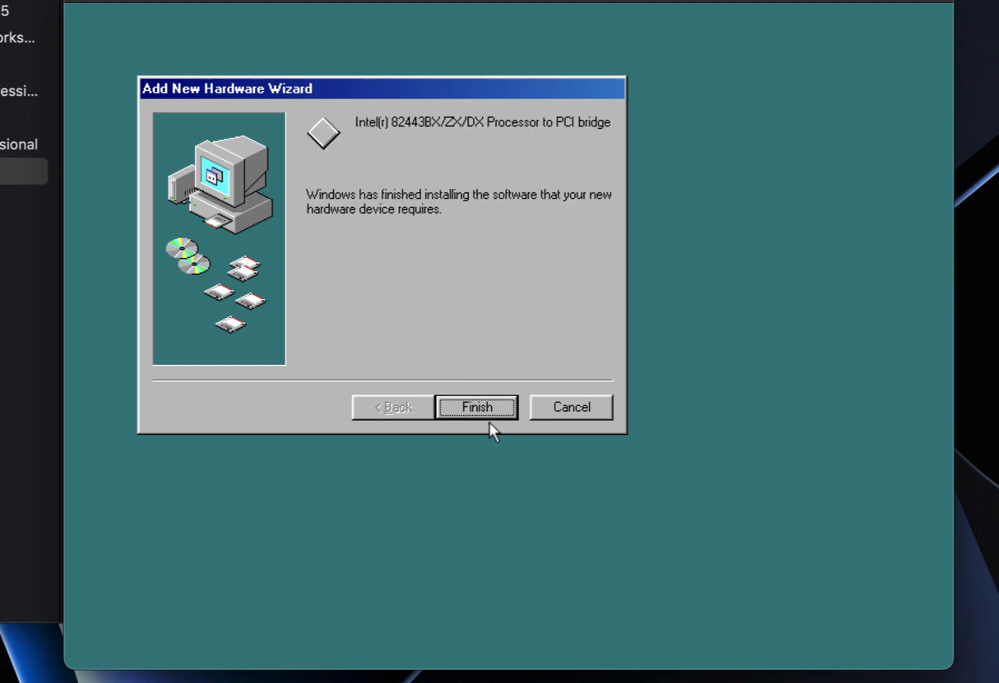
click(490, 412)
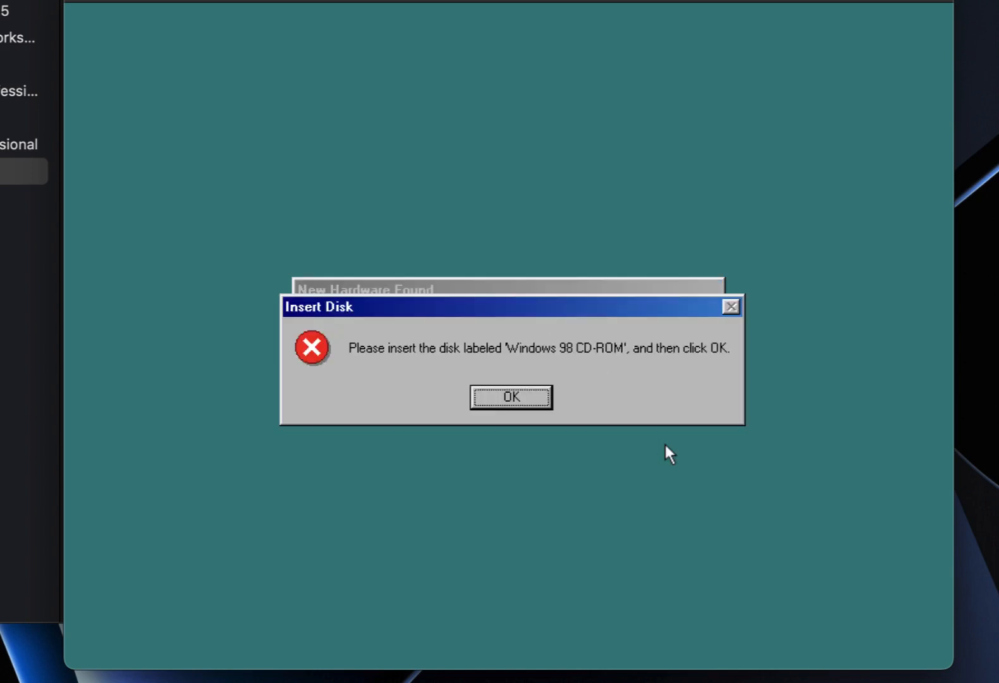
Set the file copy source to C:\WINDOWS\OPTIONS\CABS and confirm.
click(504, 400)
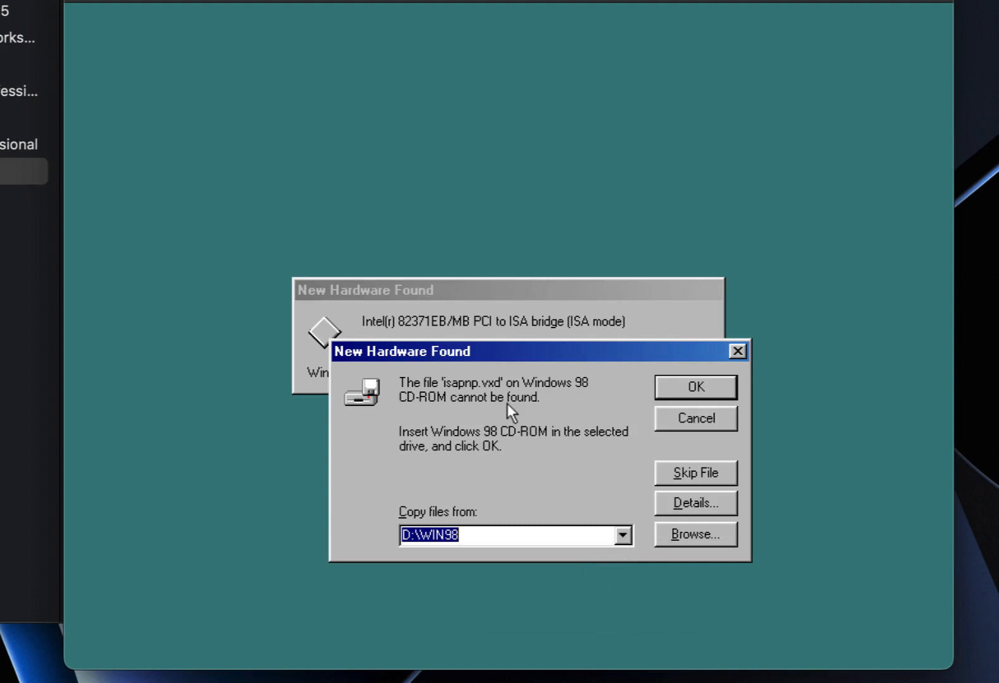
drag(489, 353, 435, 210)
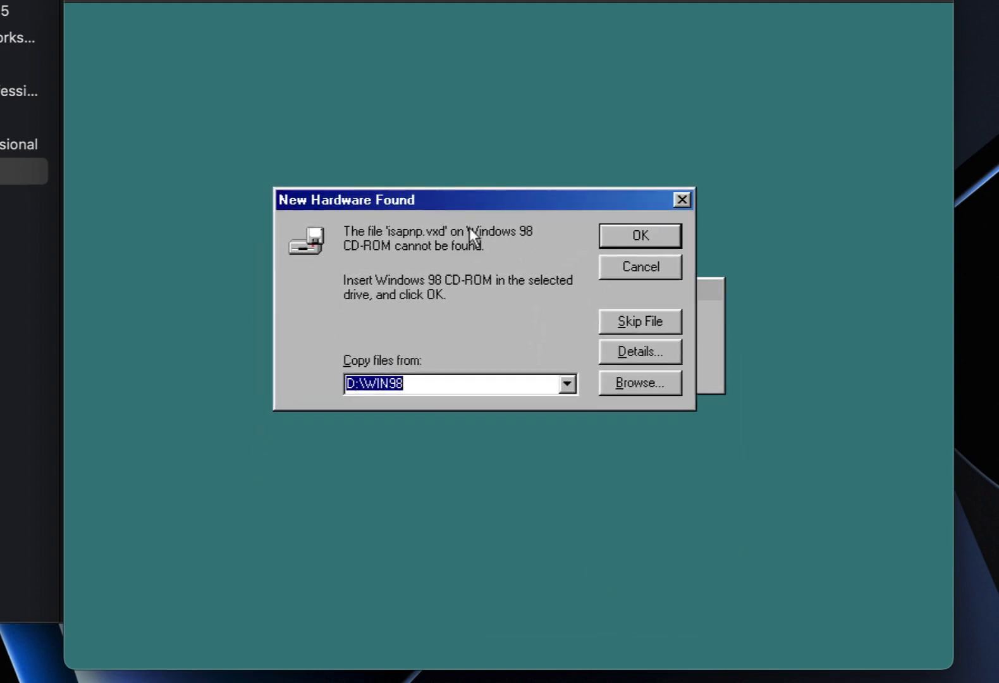
text(C:\)
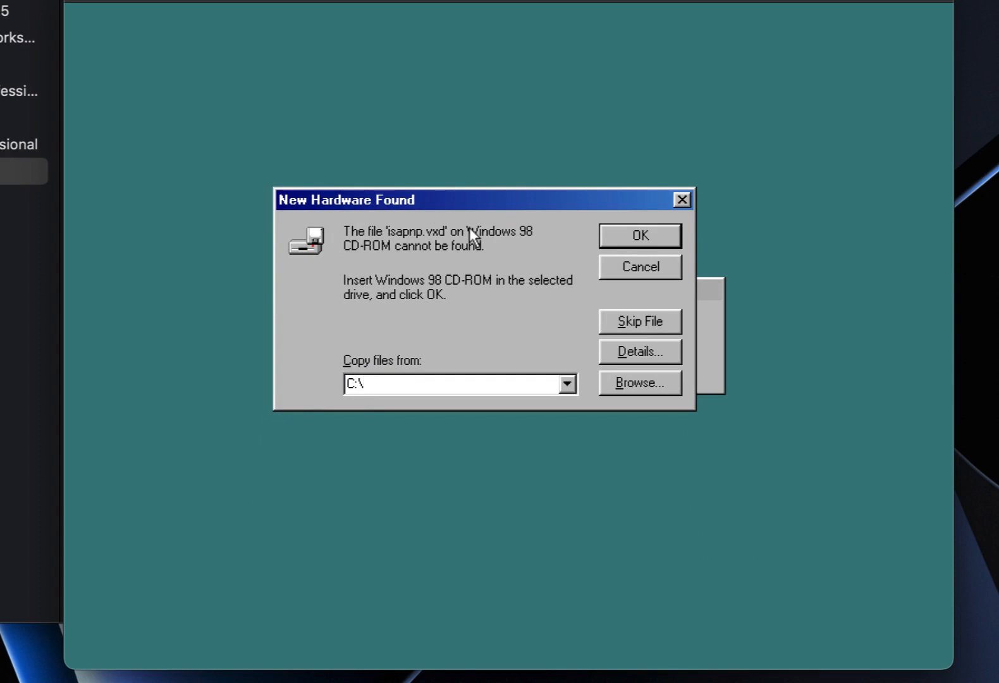
text(WINDOWS\O)
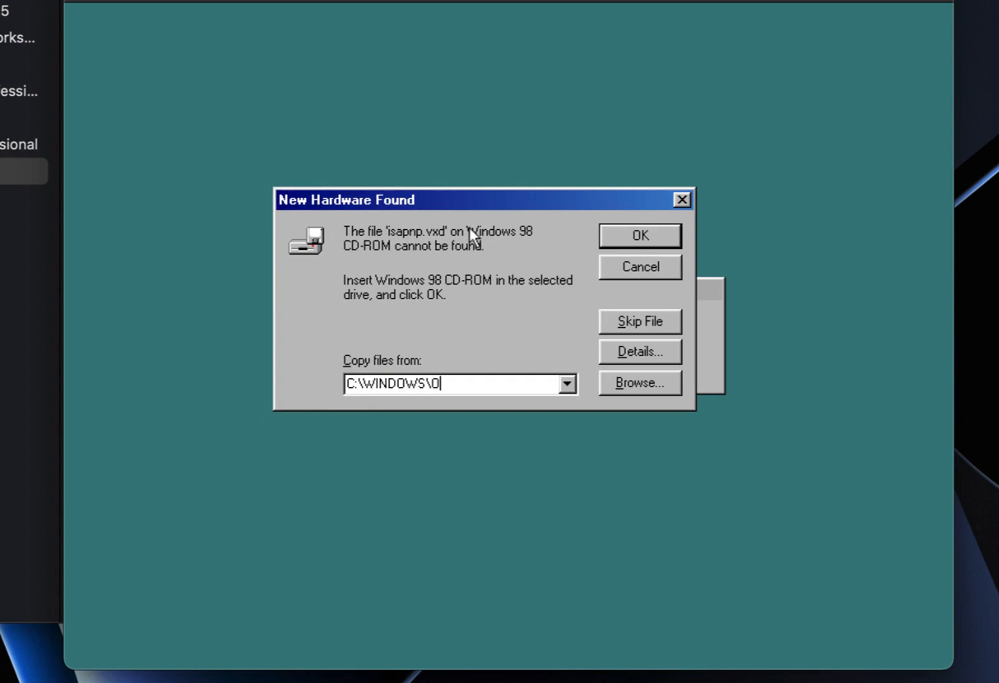
text(PTIONS\CANS)
key(BackSpace)
key(BackSpace)
key(BackSpace)
text(ABS)
click(631, 240)
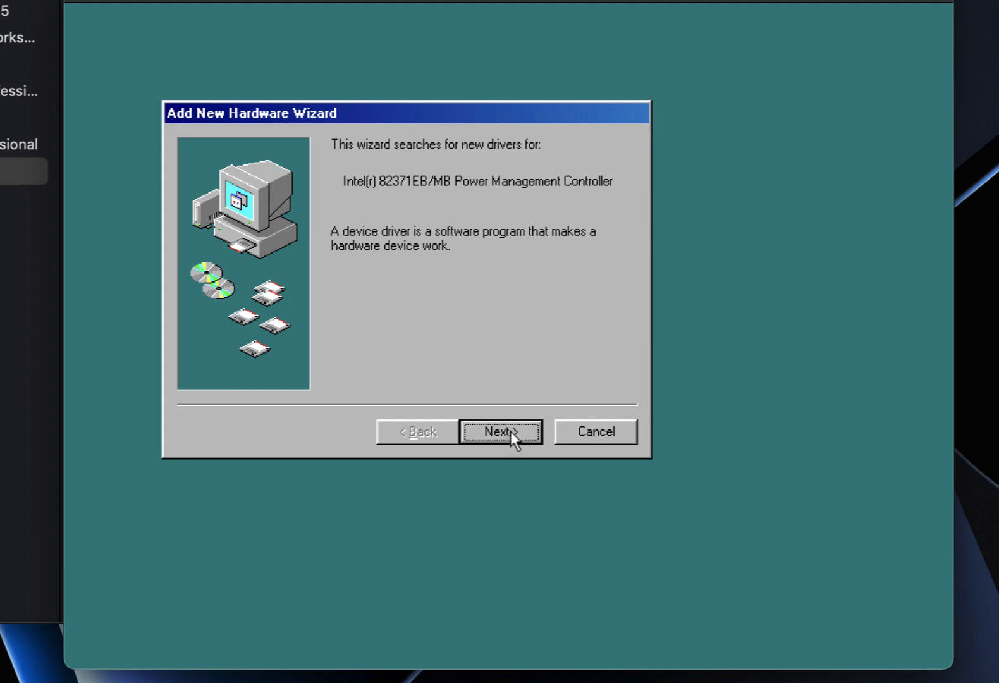
Install the recommended PIIX4.INF driver for the power management controller.
click(511, 431)
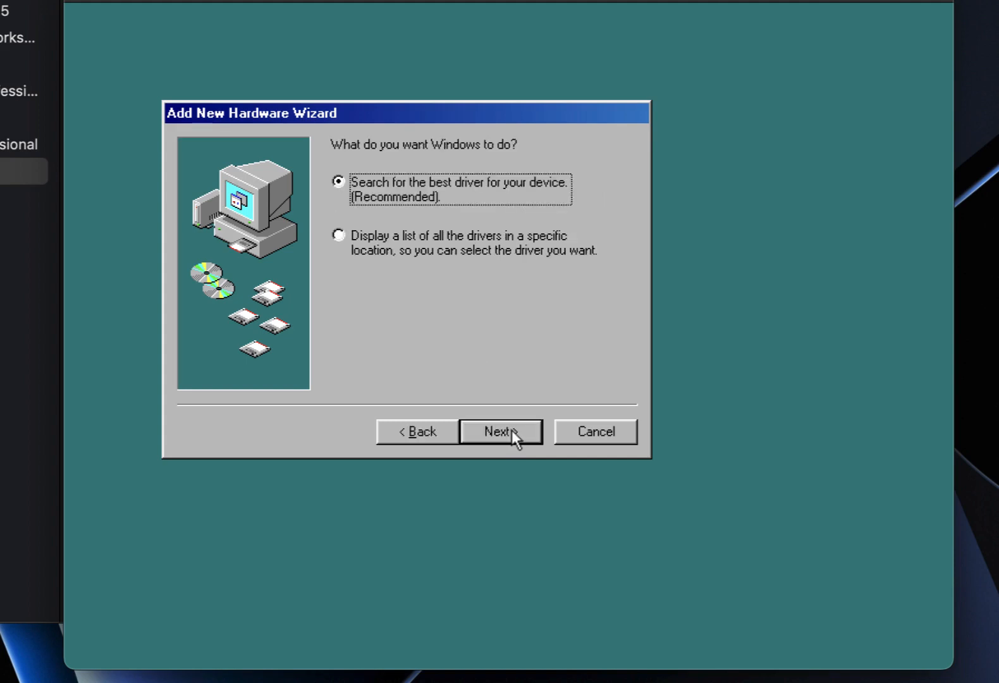
click(512, 430)
click(512, 430)
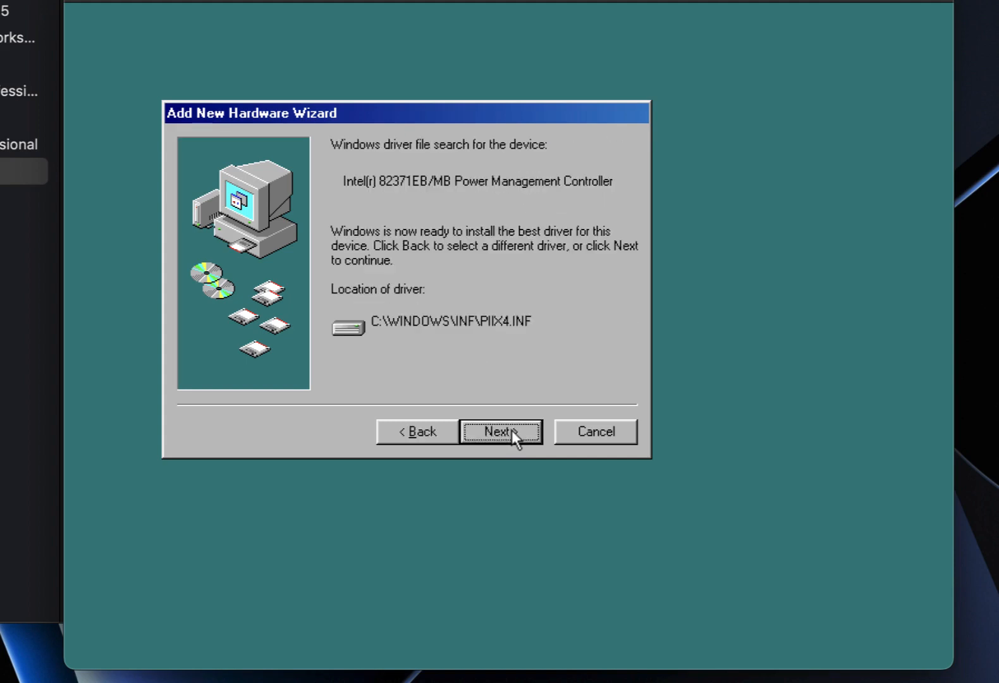
click(512, 431)
click(512, 431)
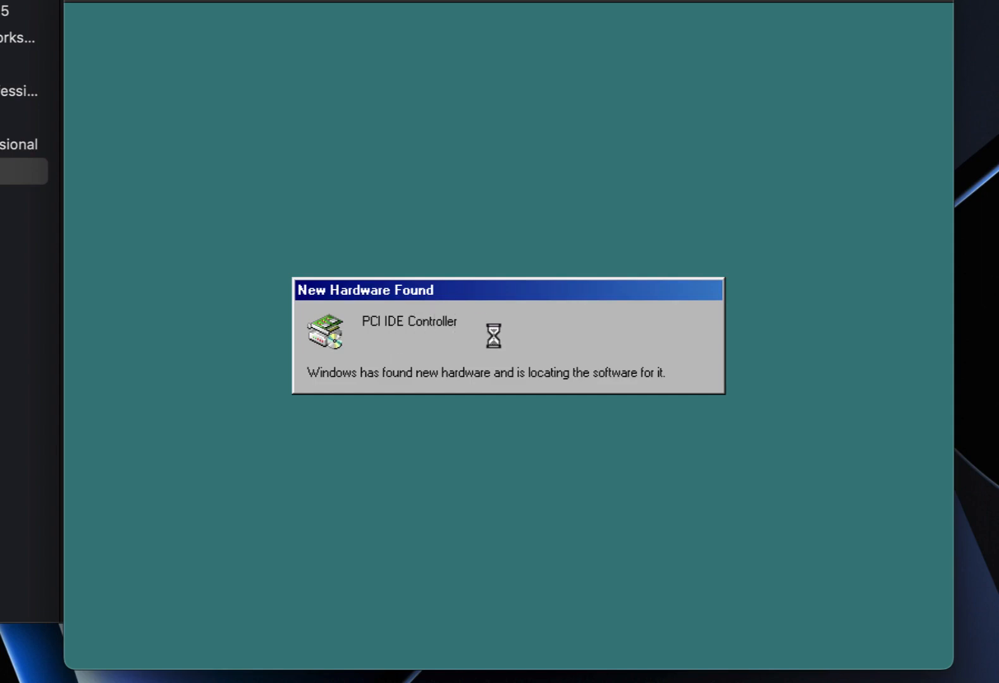
Install the updated Standard Dual PCI IDE (MSHDC.INF) driver for the PCI IDE controller.
click(524, 454)
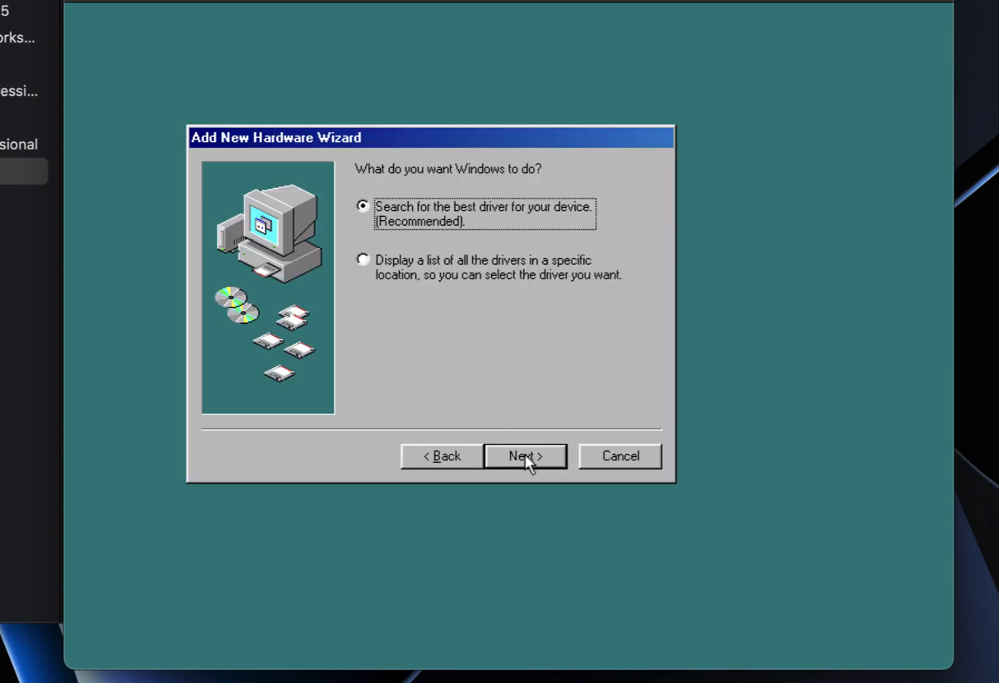
click(525, 455)
click(525, 454)
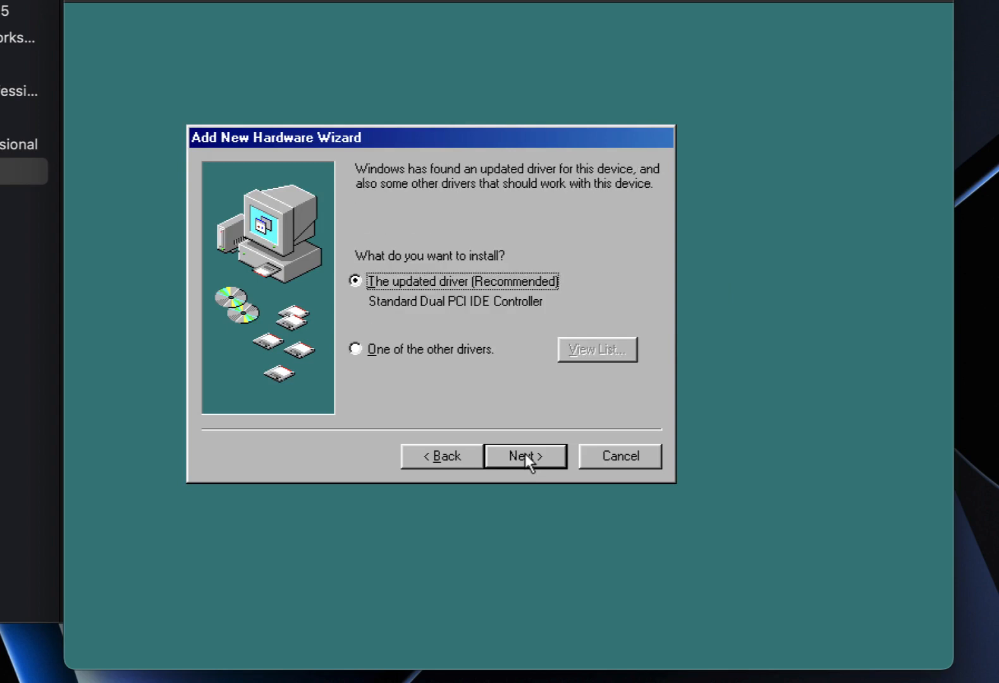
click(524, 456)
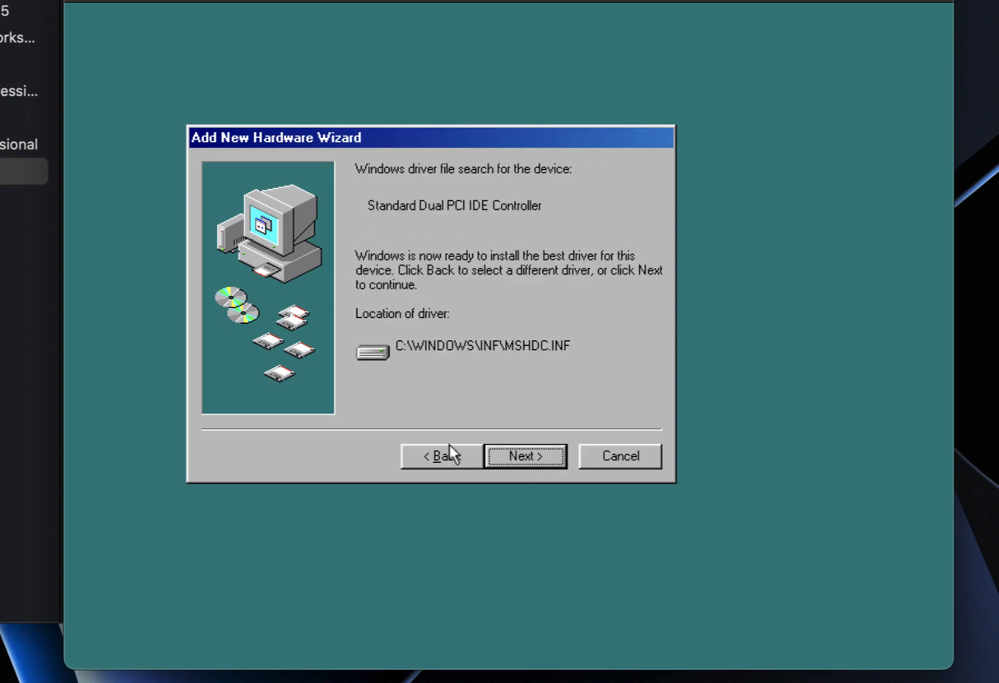
click(436, 456)
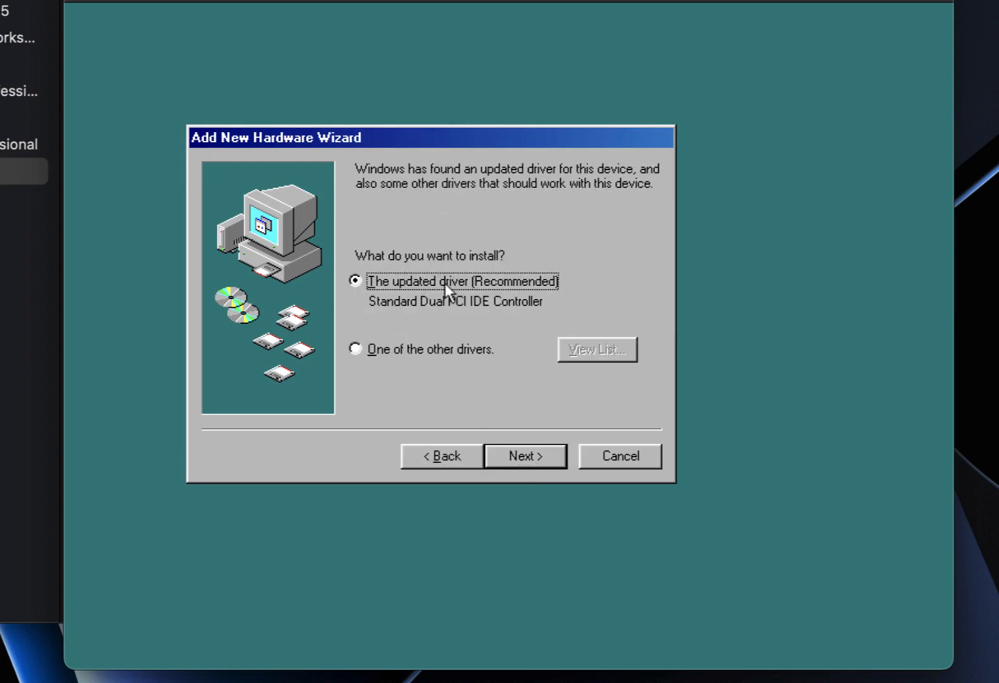
click(519, 461)
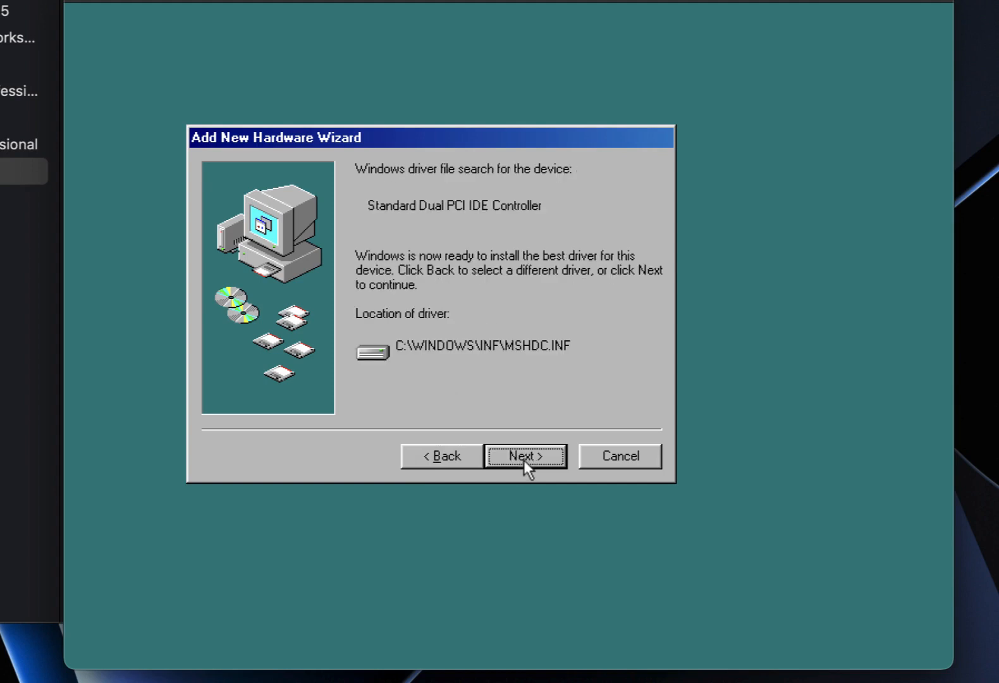
click(524, 460)
click(524, 458)
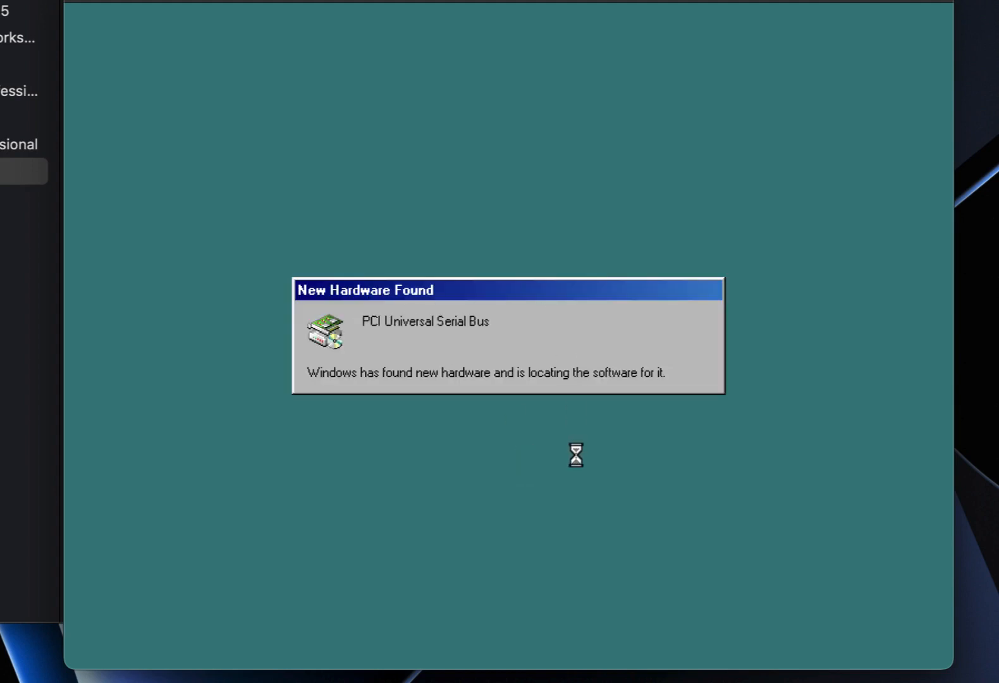
Install the Intel 82371AB/EB/MB PCI to USB Universal Host Controller driver.
click(558, 485)
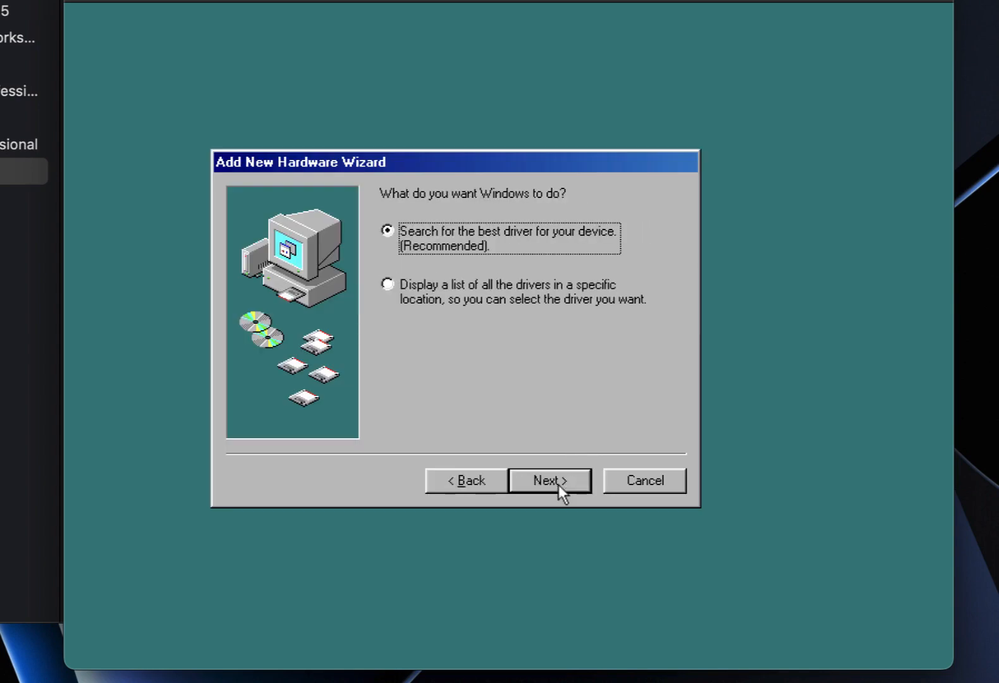
click(559, 485)
click(557, 484)
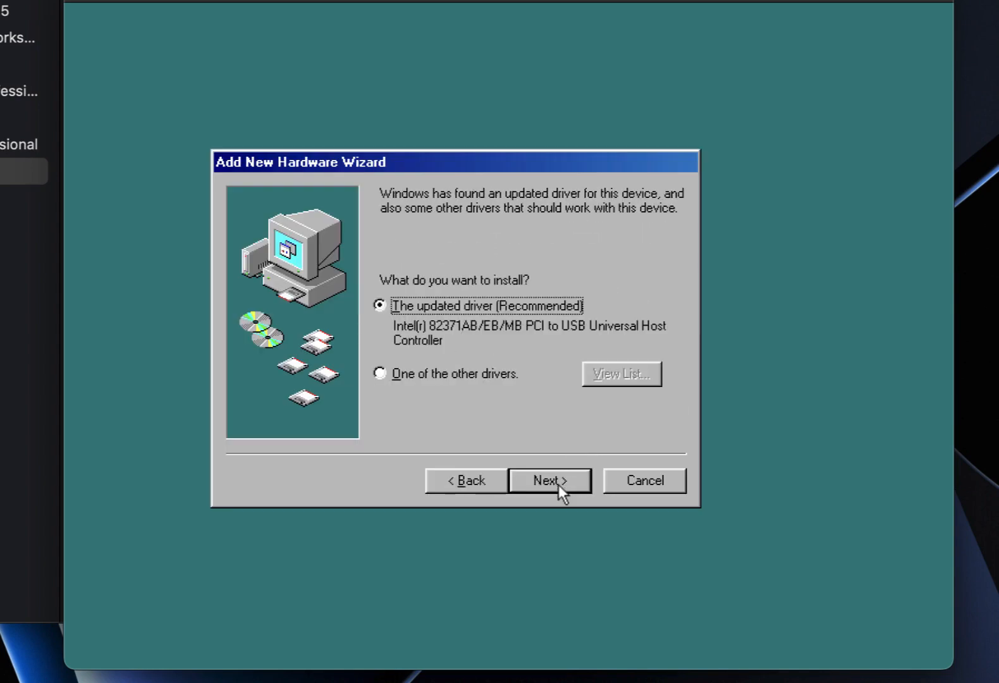
click(558, 485)
click(558, 485)
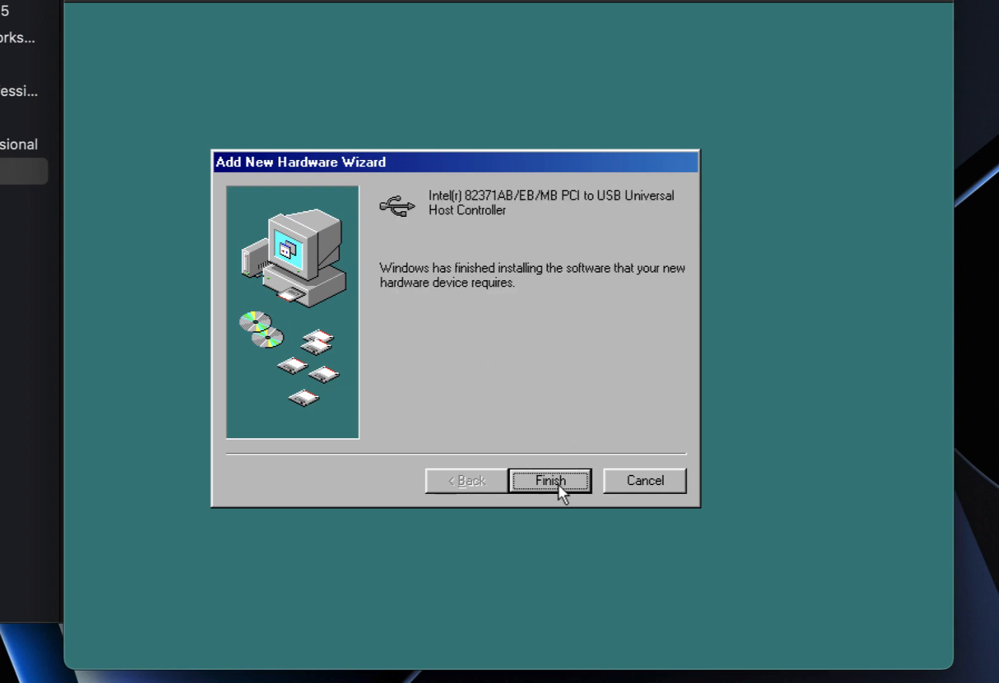
click(550, 481)
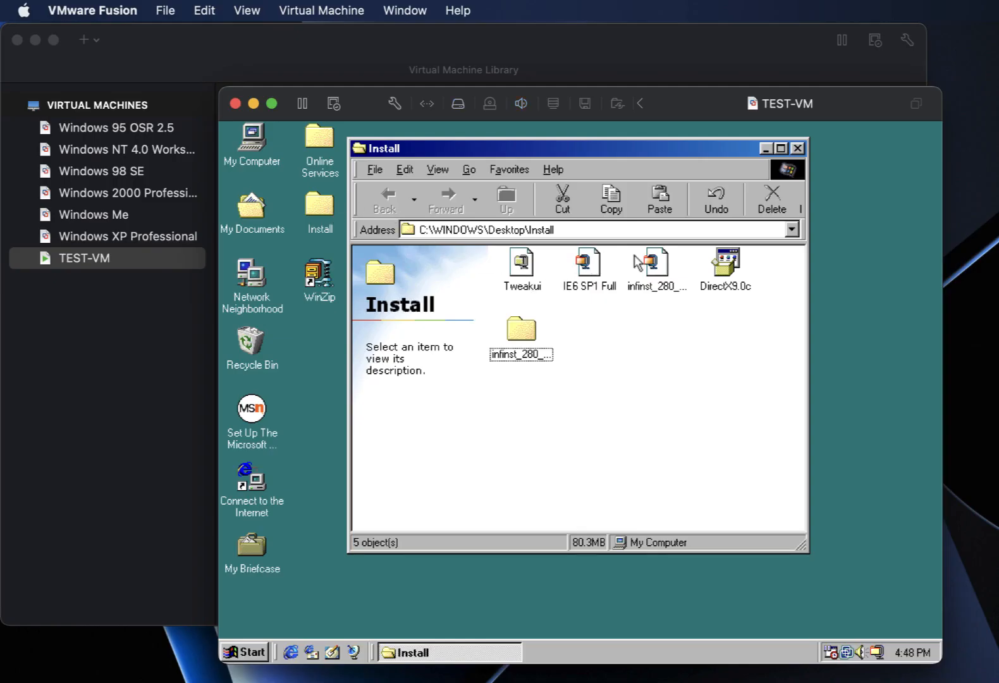
Run the DirectX 9.0c redistributable, accept its license, and extract it to a new C:\Direct X 9.0c folder.
double_click(728, 269)
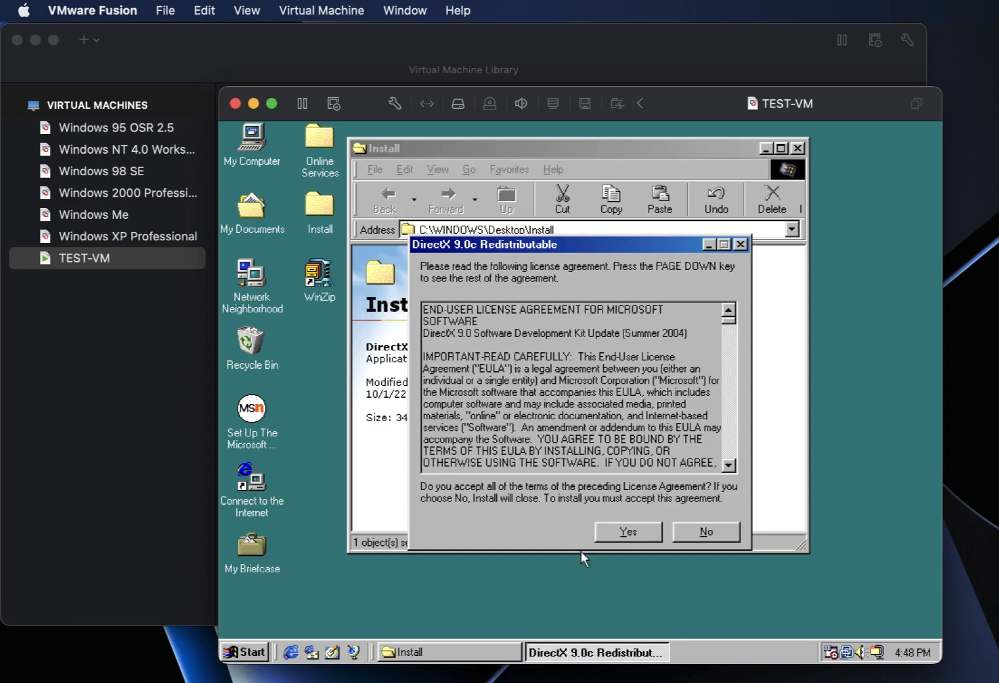
click(627, 532)
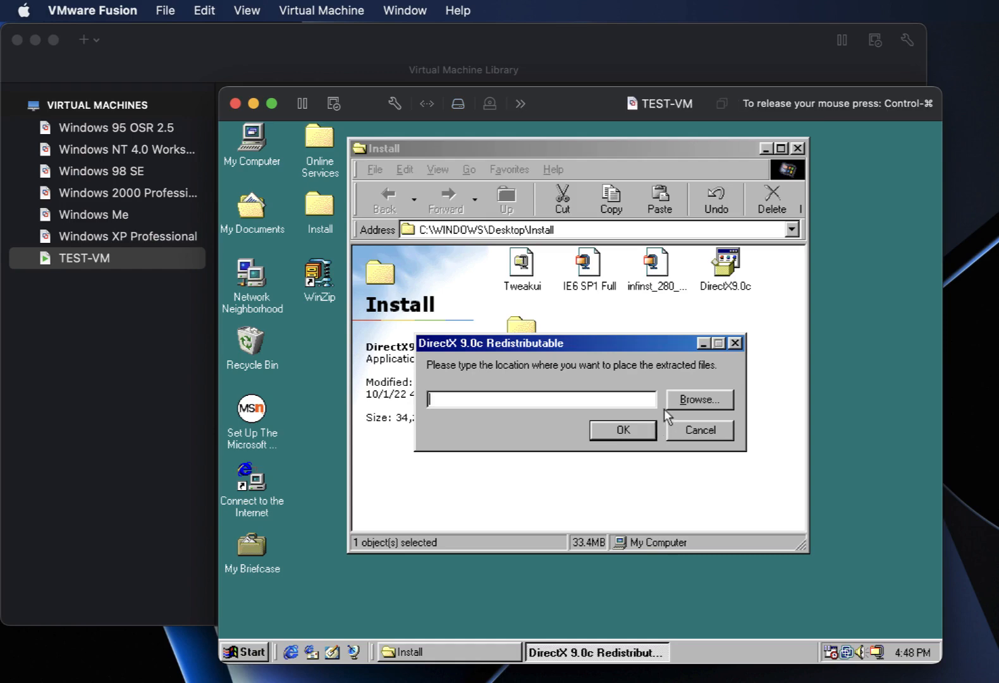
text(C:\Direx)
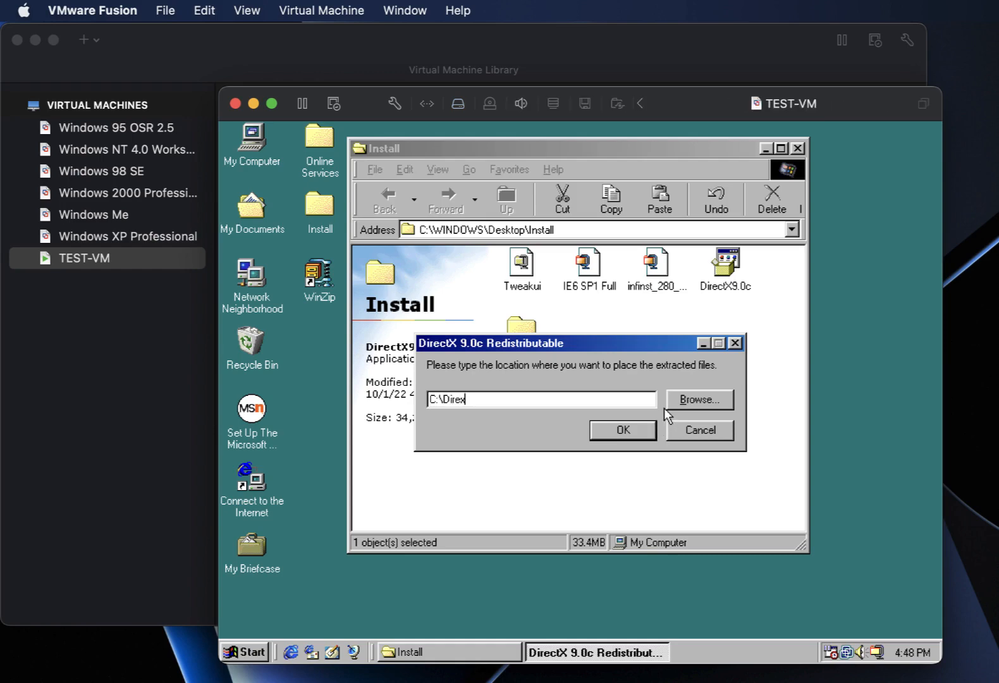
key(BackSpace)
text(ct x 9)
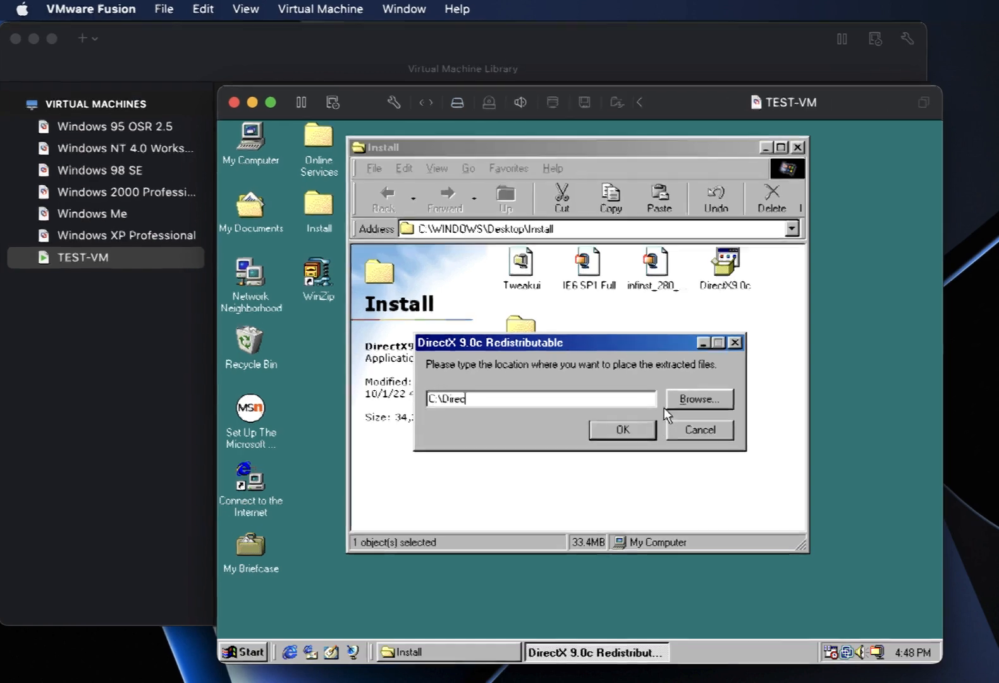
text(.0x)
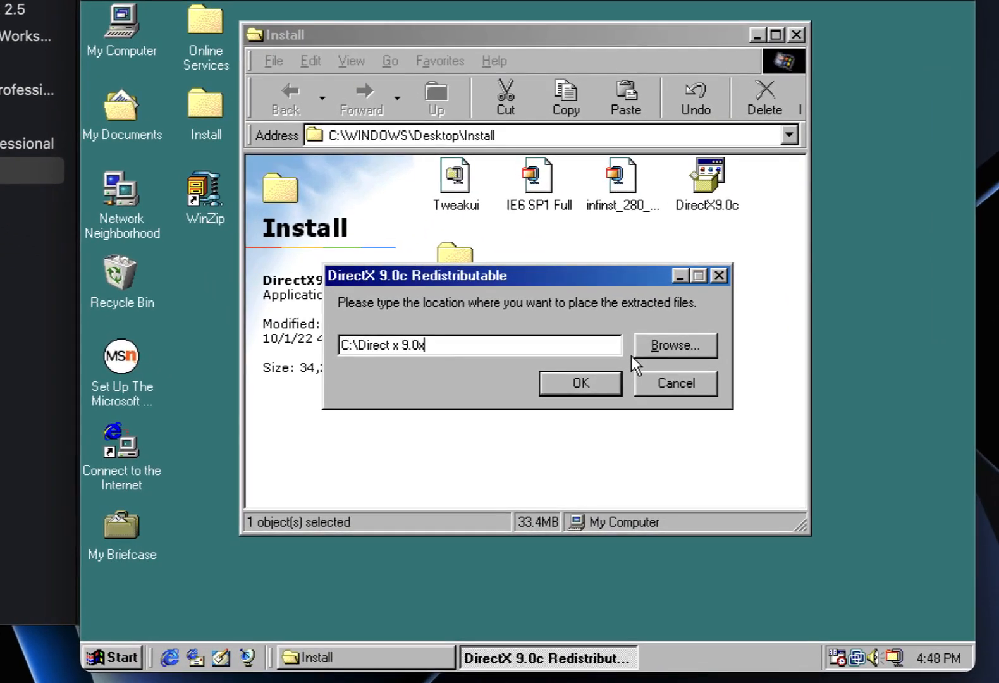
key(BackSpace)
text(c)
key(Left)
key(Left)
key(Left)
key(Left)
key(BackSpace)
text(X)
click(594, 394)
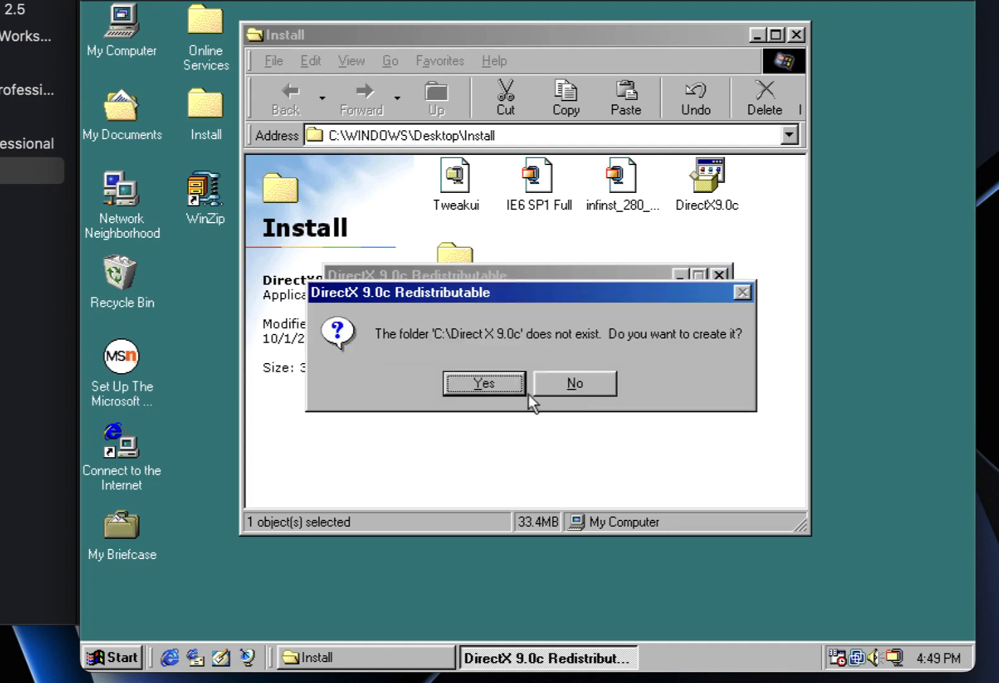
click(484, 382)
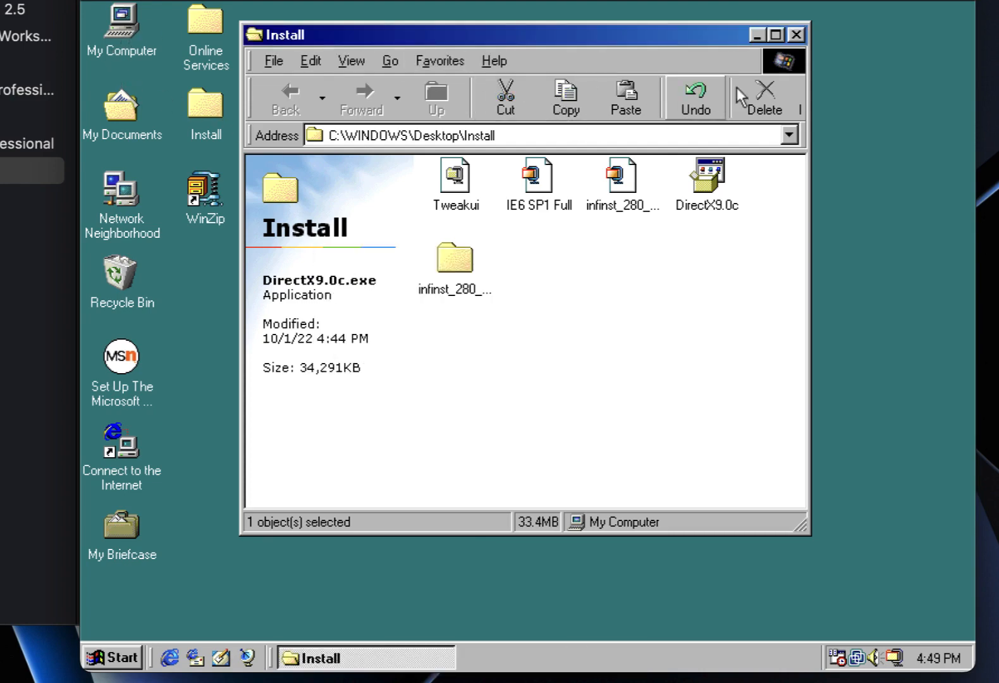
Run dxsetup from C:\Direct X 9.0c, accept the agreement, and install the DirectX runtime.
click(797, 35)
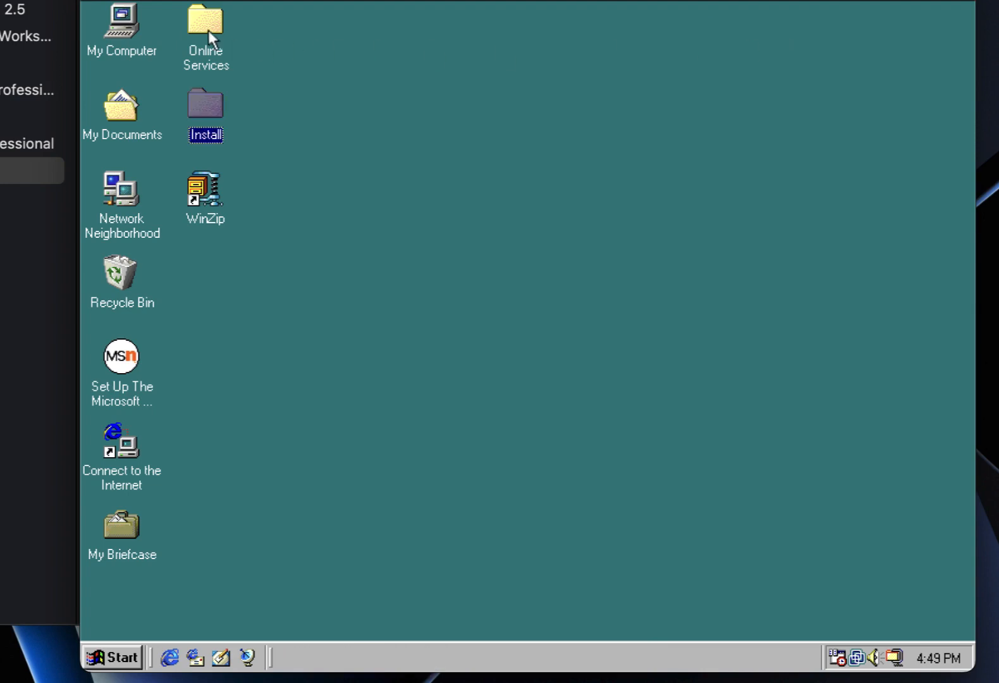
double_click(124, 23)
double_click(522, 222)
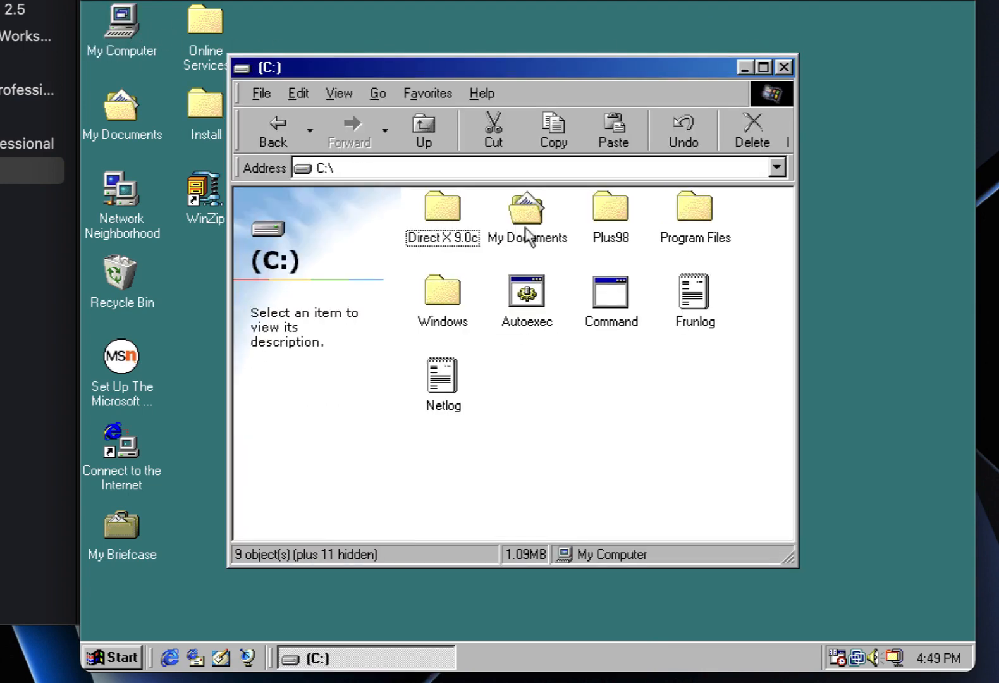
double_click(445, 215)
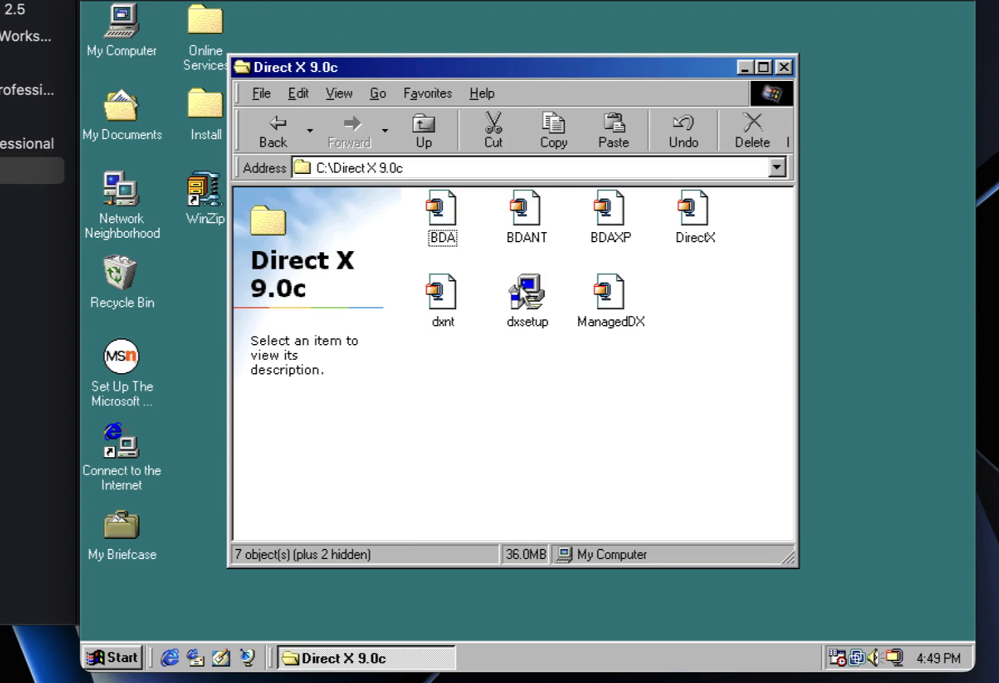
double_click(525, 291)
click(309, 323)
click(454, 403)
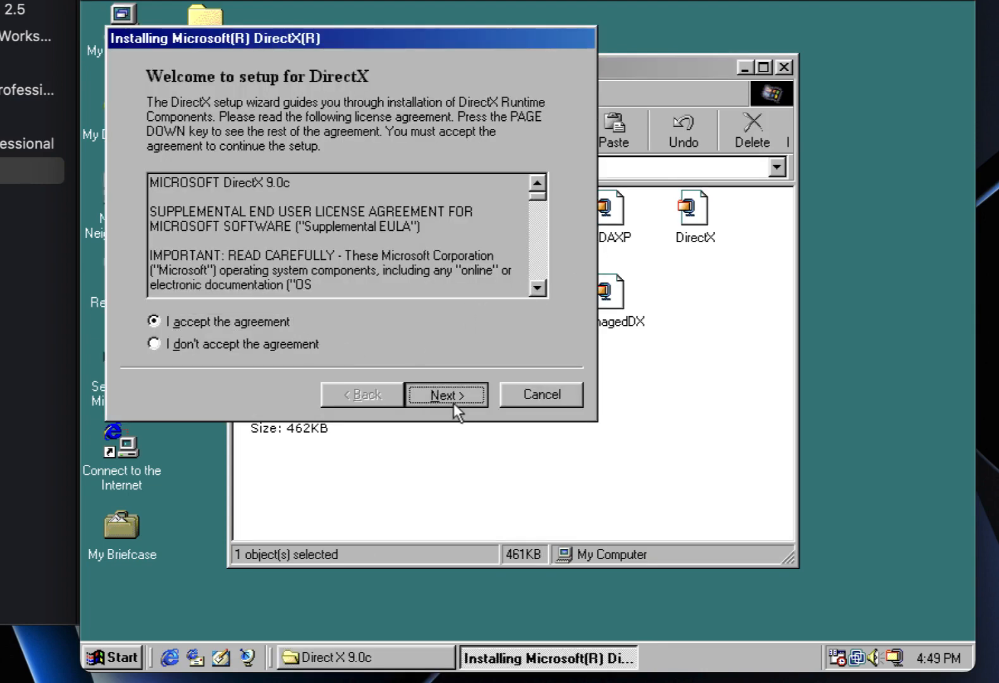
click(451, 397)
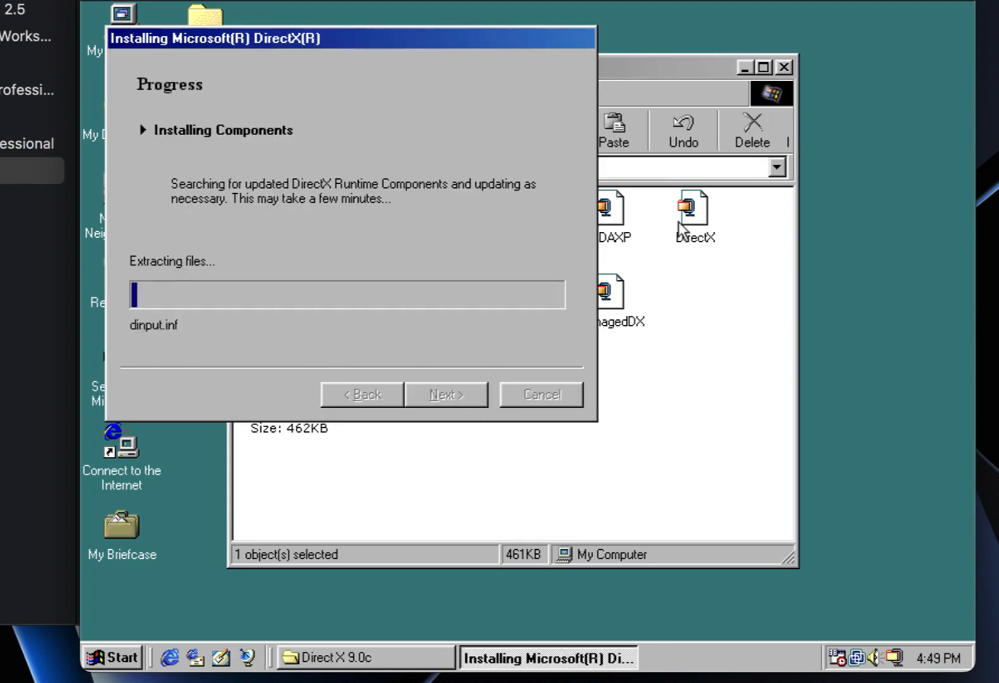
click(784, 67)
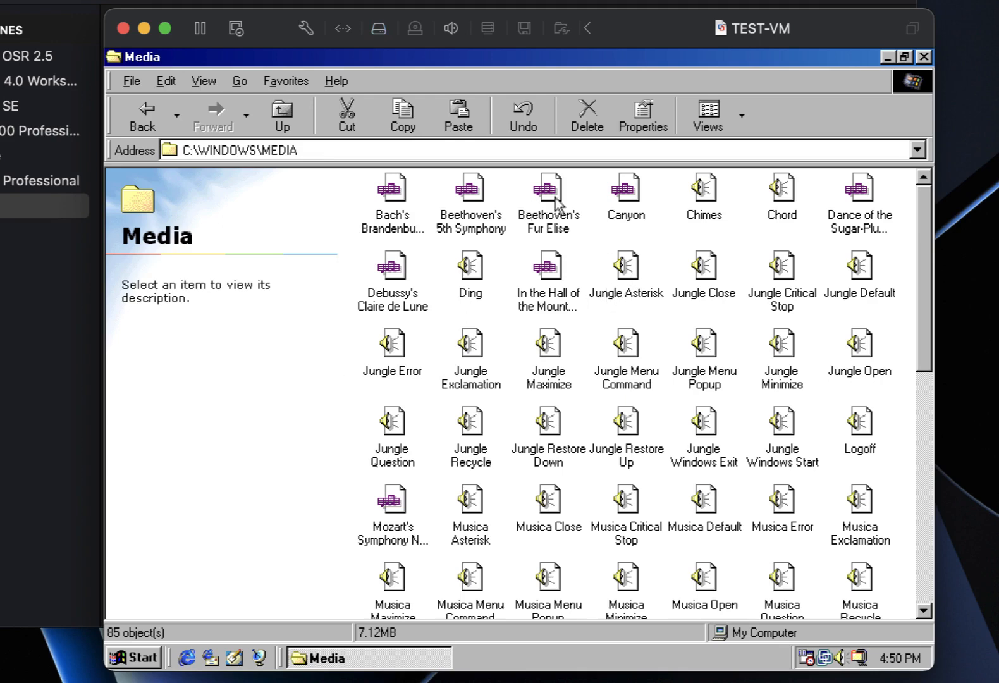
Play Canyon, then play The Microsoft Sound to confirm audio works, and close the Media window.
double_click(634, 192)
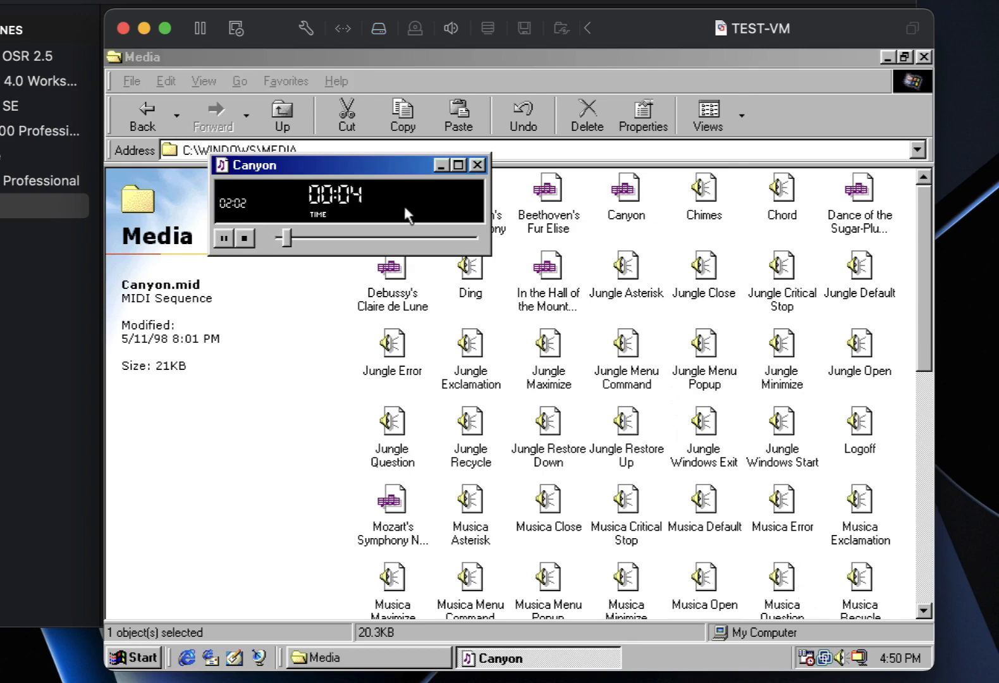
click(245, 238)
click(478, 165)
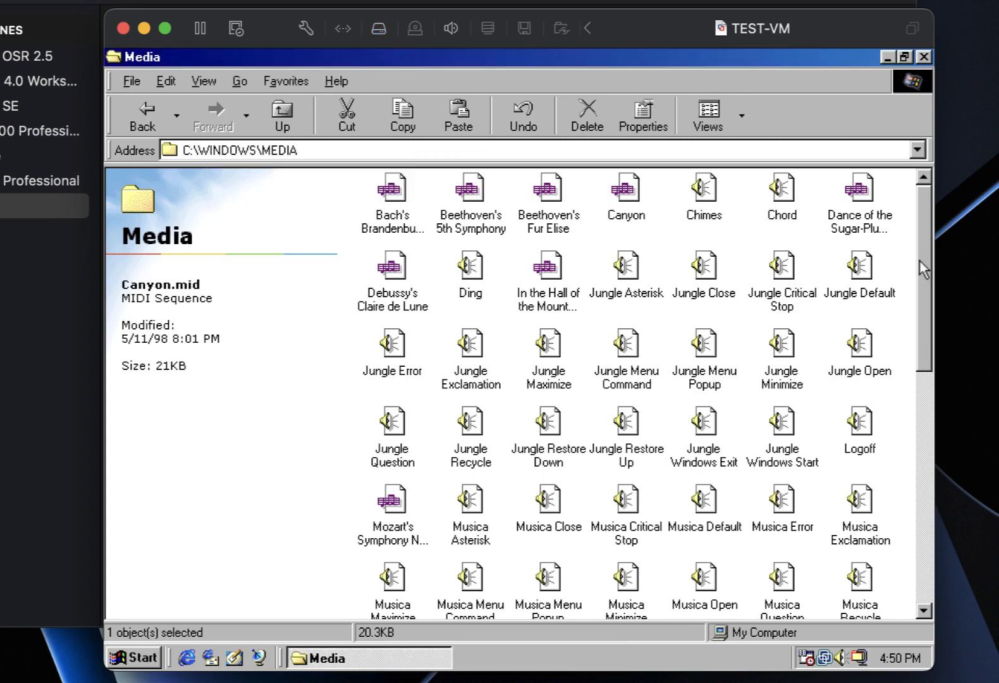
drag(921, 262, 910, 498)
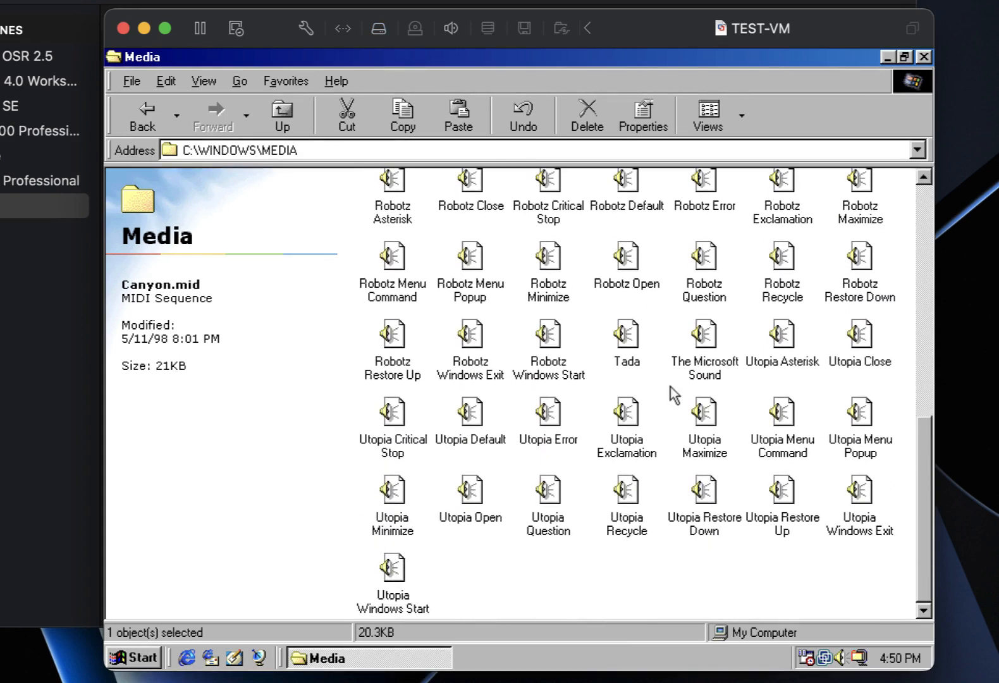
double_click(704, 338)
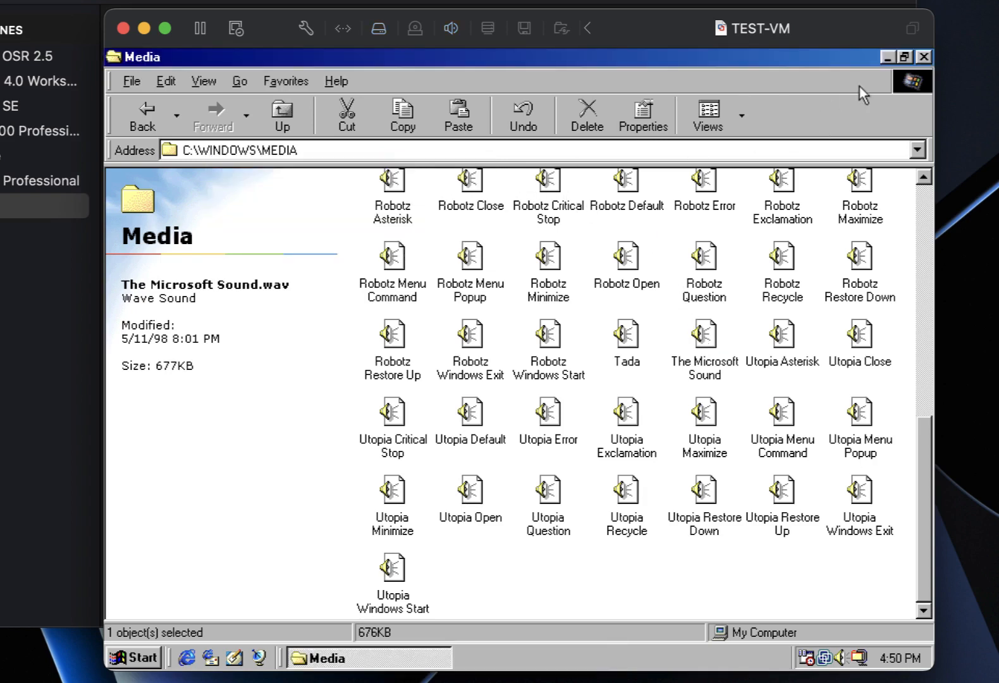
click(924, 57)
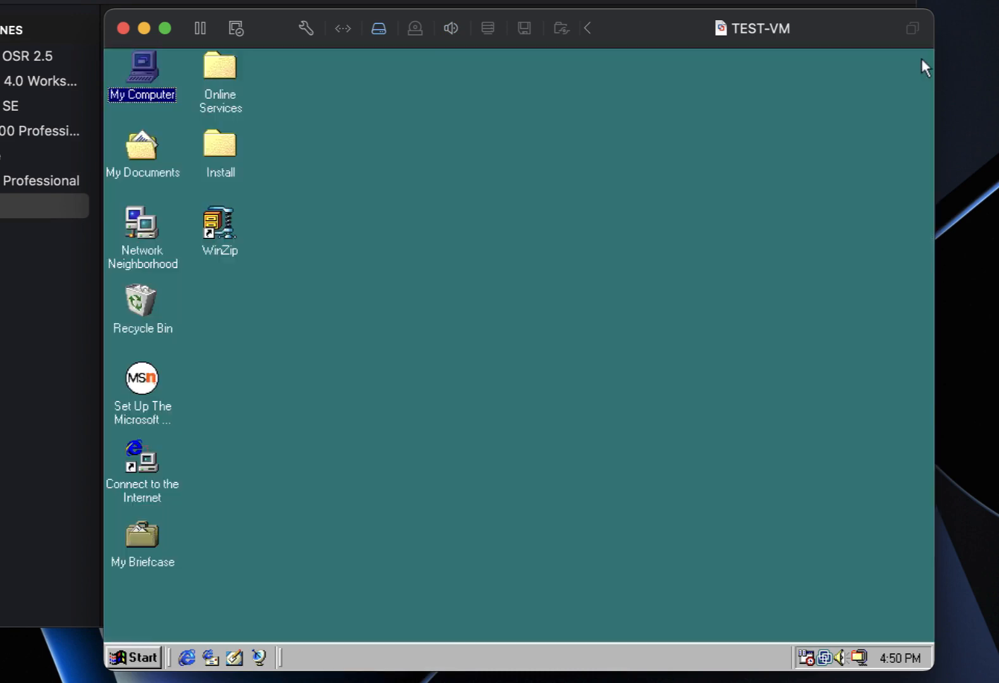
Extract IE6 SP1 Full.zip from the Install folder into its own folder with WinZip.
double_click(225, 144)
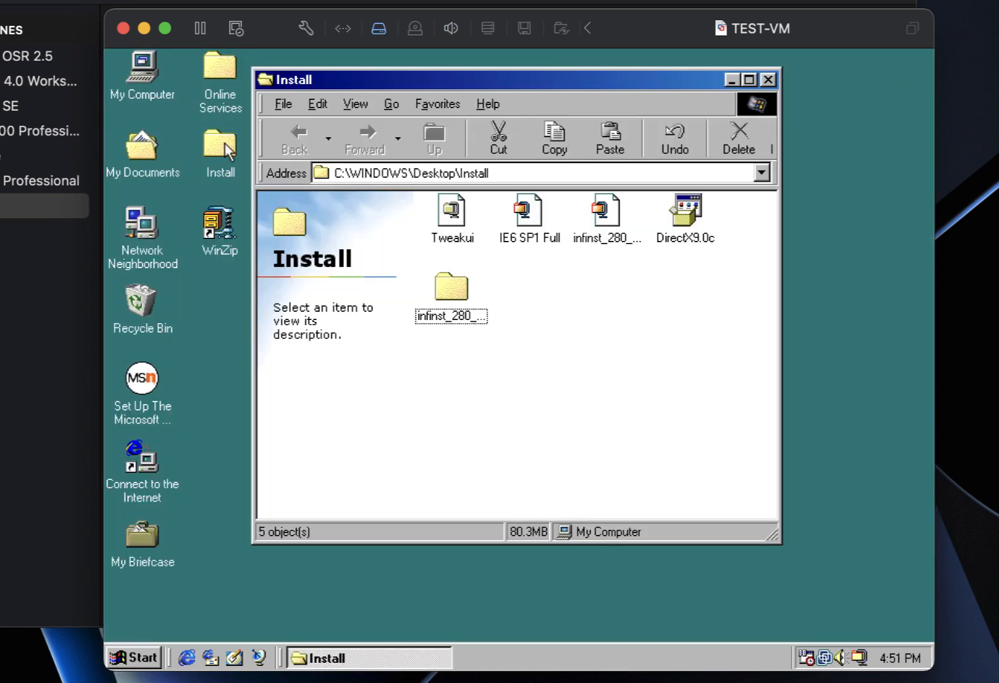
right_click(538, 217)
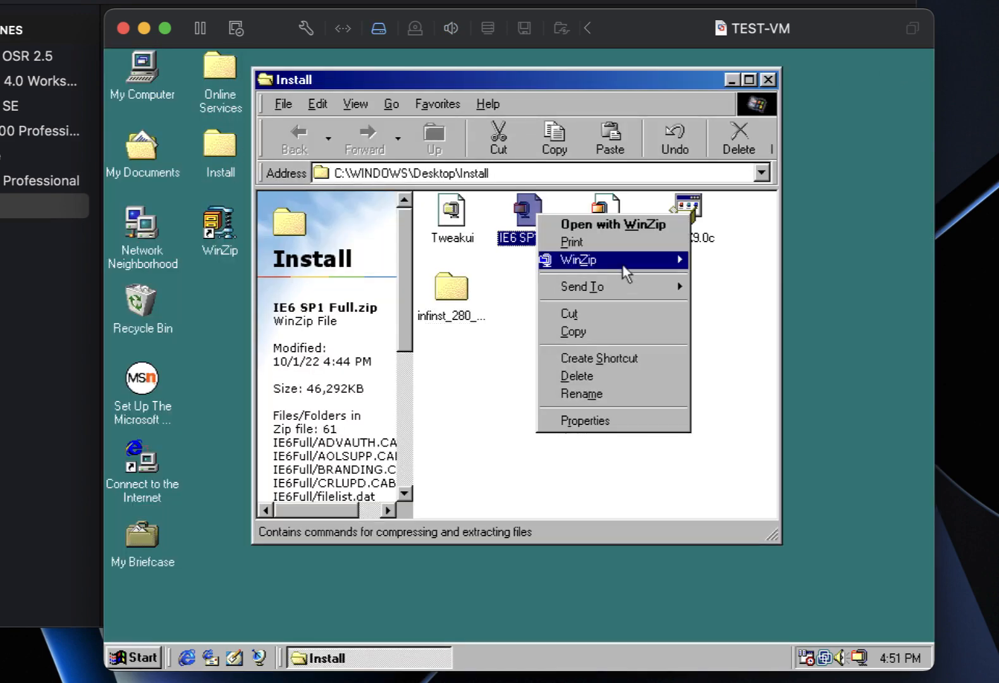
mouse_move(638, 265)
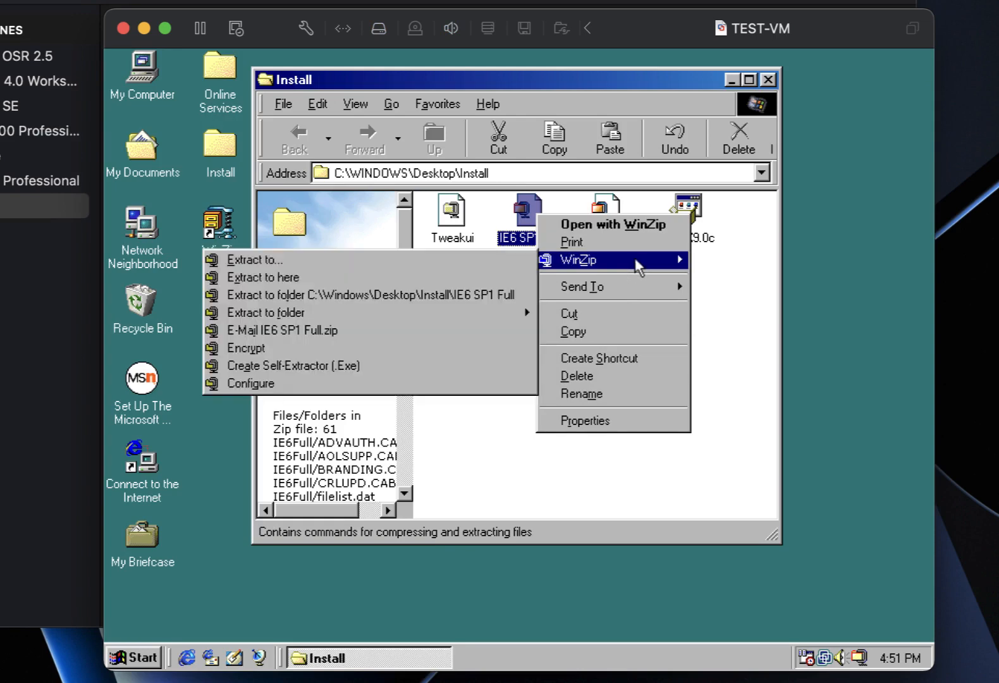
click(481, 294)
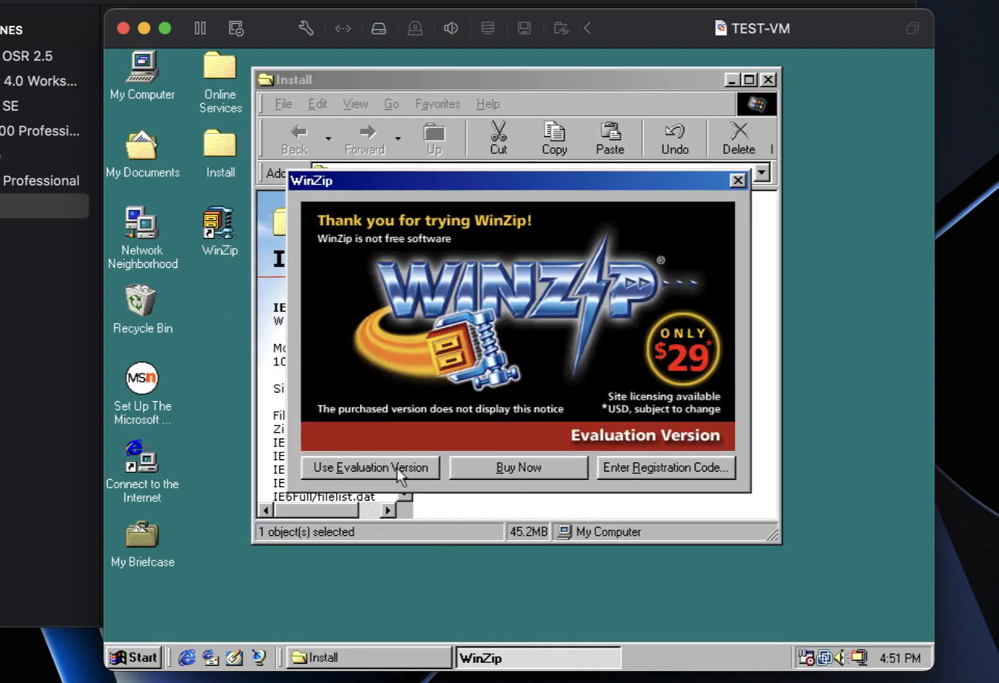
click(397, 468)
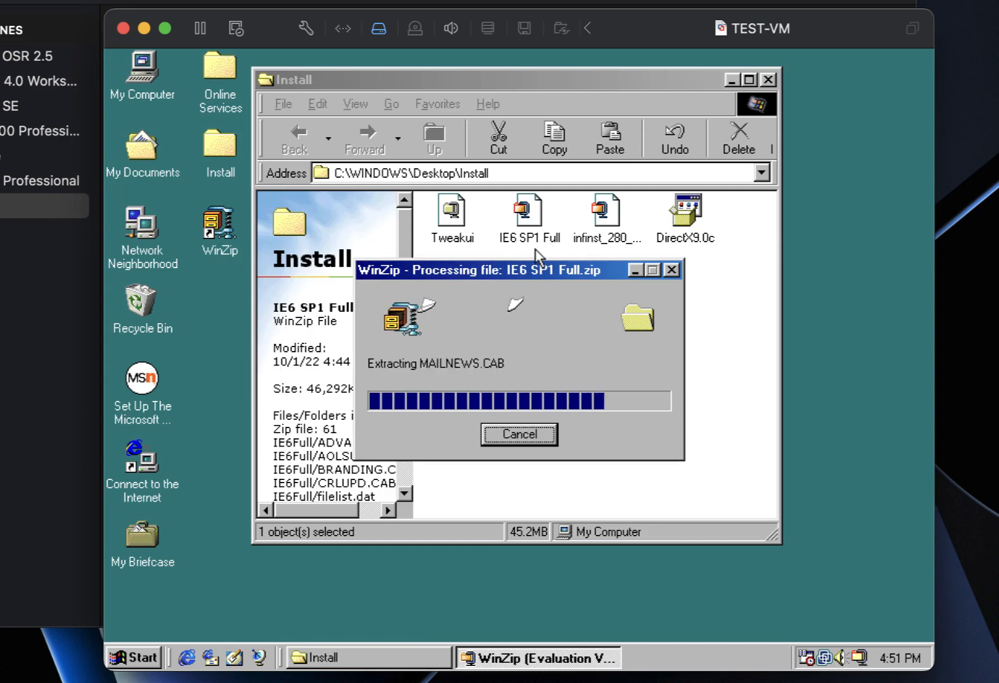
Open IE6 SP1 Full\IE6Full and launch ie6setup.
double_click(536, 291)
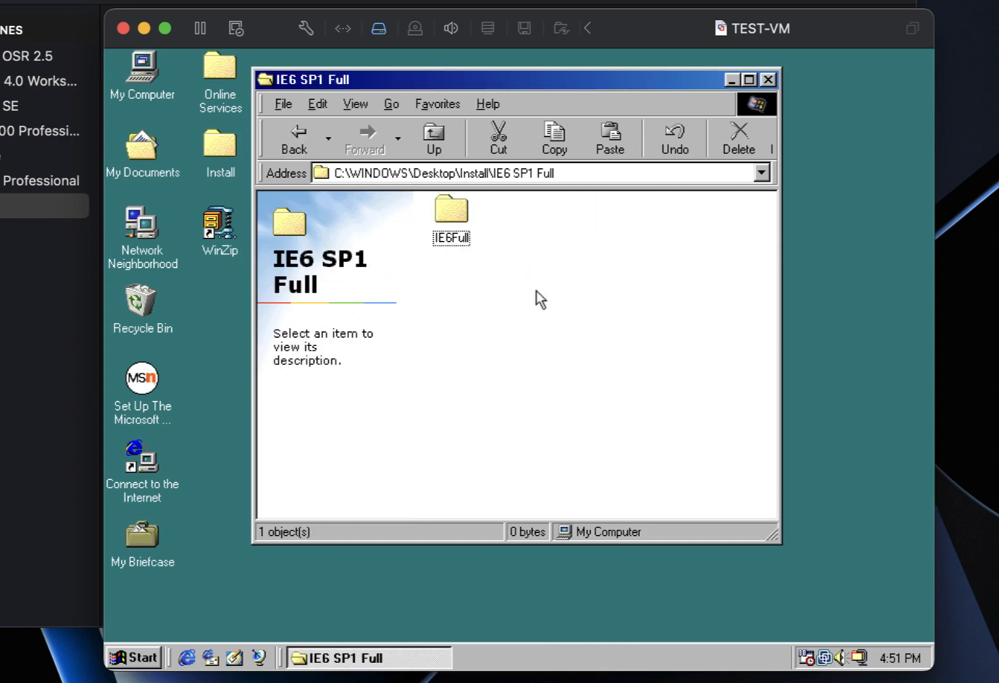
double_click(450, 212)
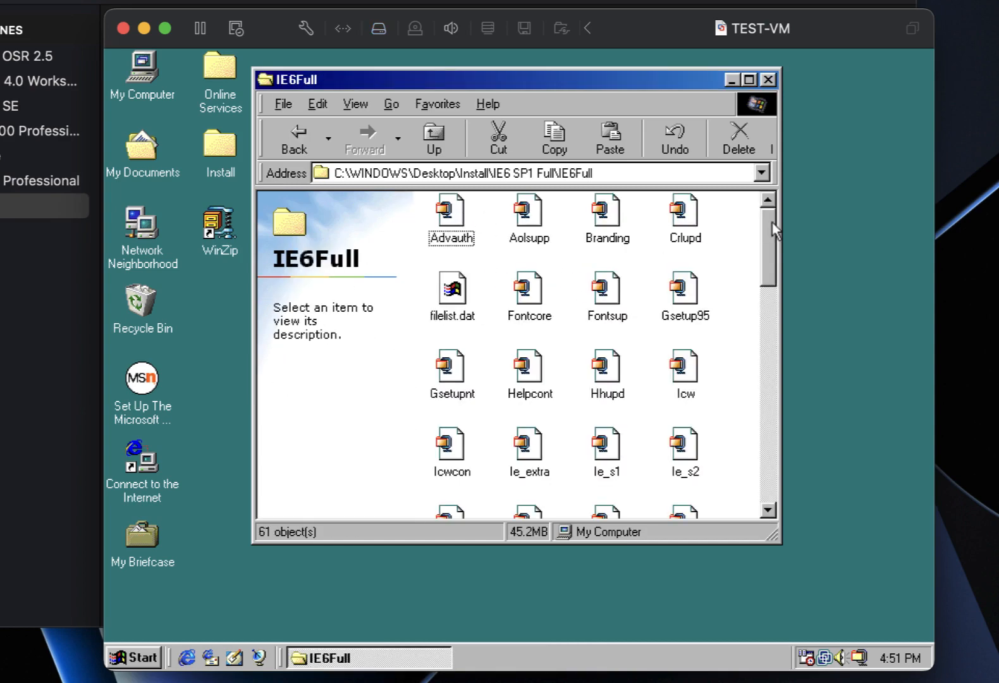
drag(772, 222, 762, 284)
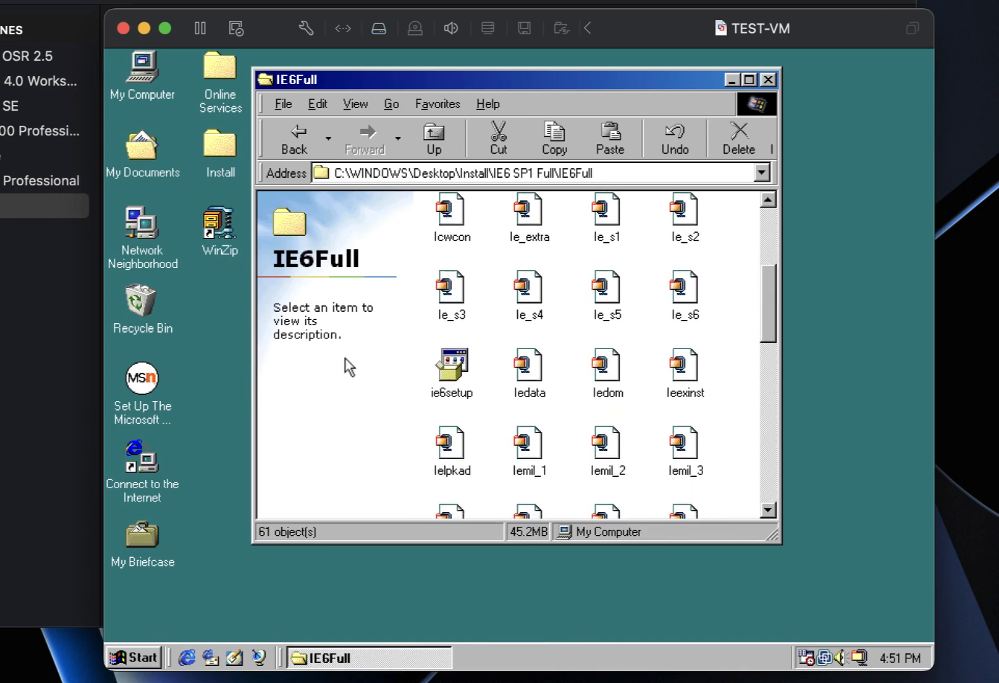
double_click(450, 370)
Accept the IE6 SP1 licence, install the Typical components, and restart Windows 98.
click(516, 444)
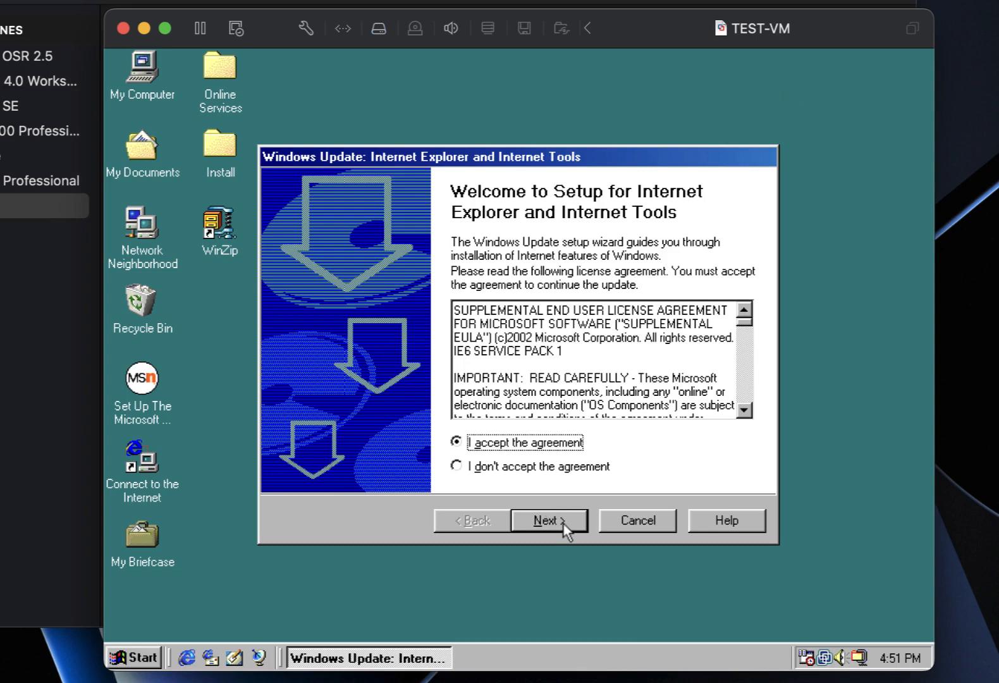
click(563, 522)
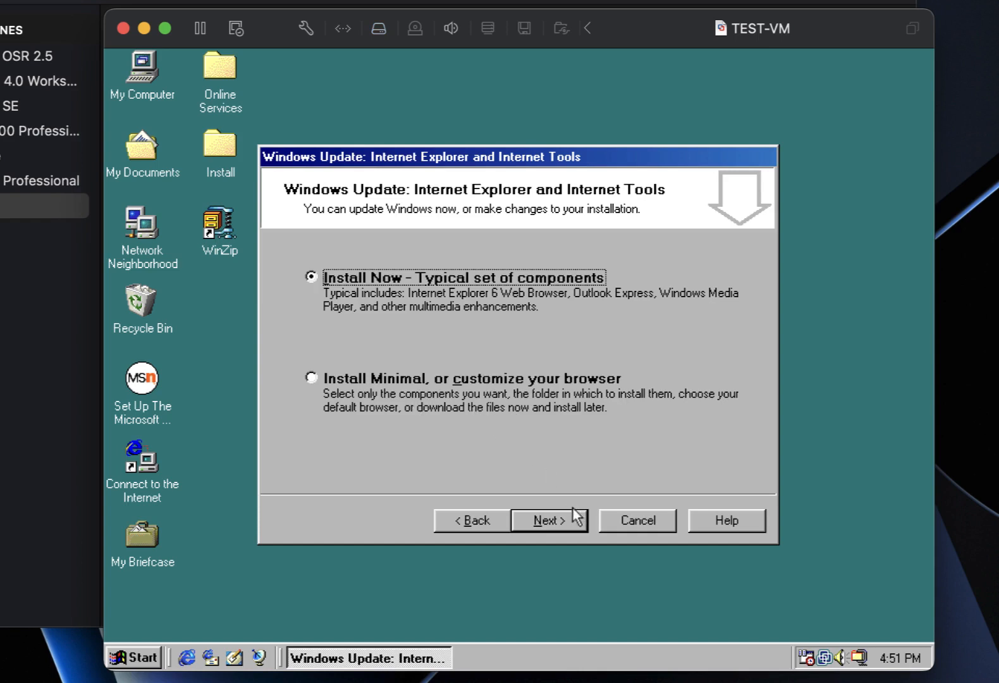
click(564, 520)
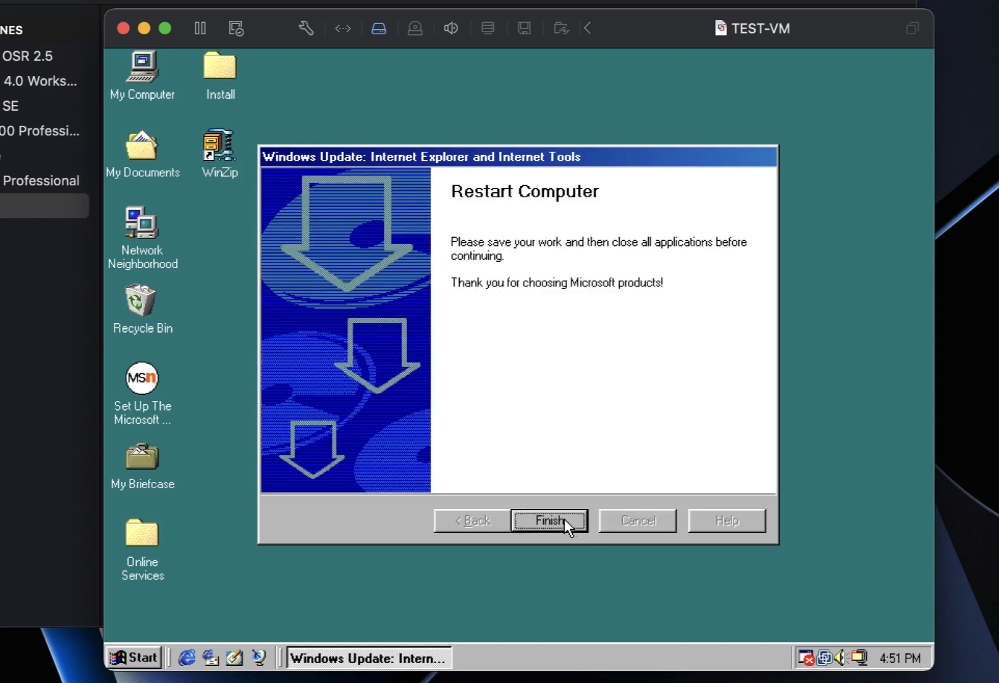
click(564, 521)
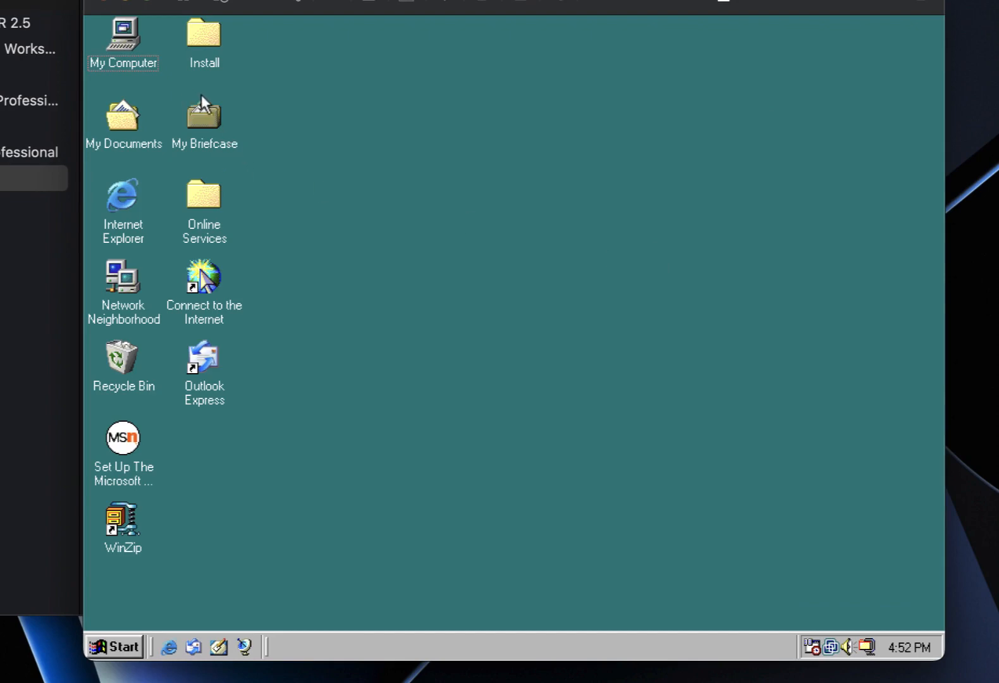
Run the Internet Connection Wizard to connect through the LAN with automatic proxy discovery.
double_click(128, 191)
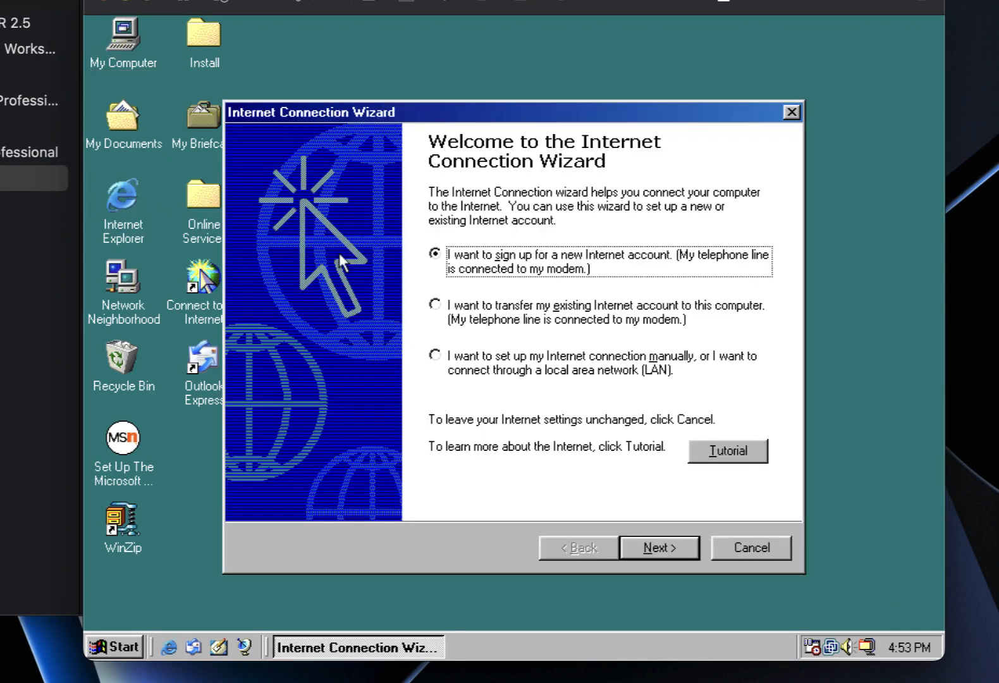
click(473, 358)
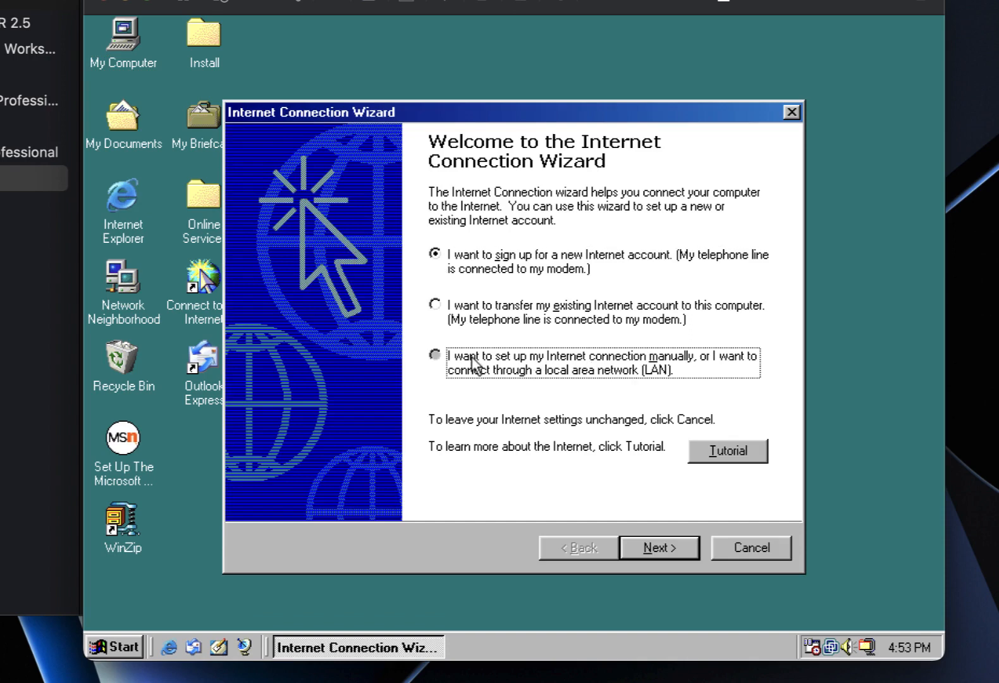
click(663, 549)
click(436, 373)
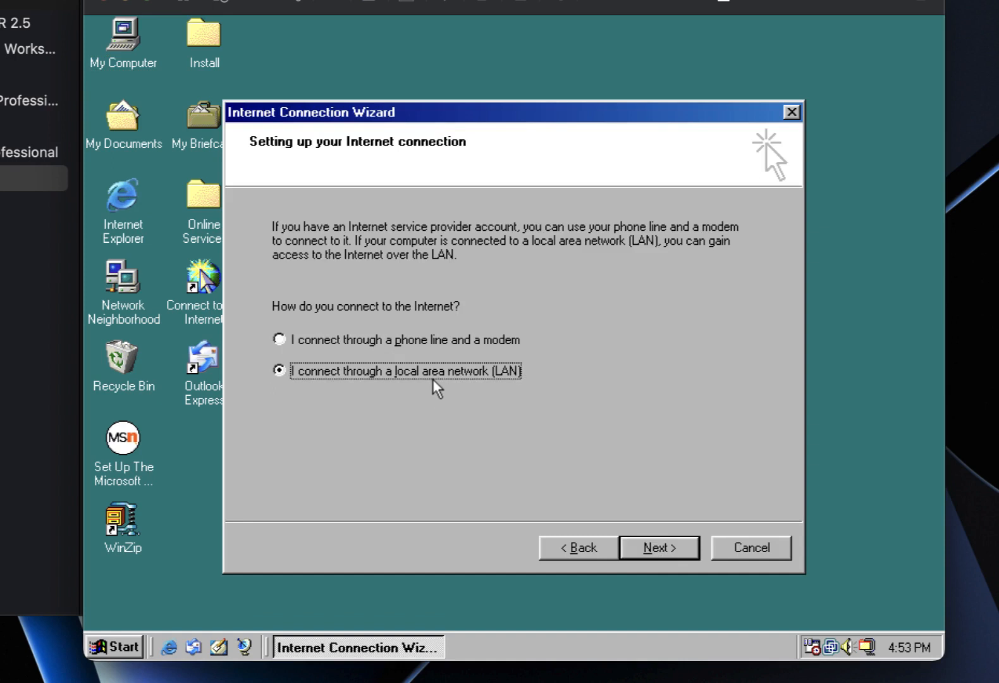
click(678, 547)
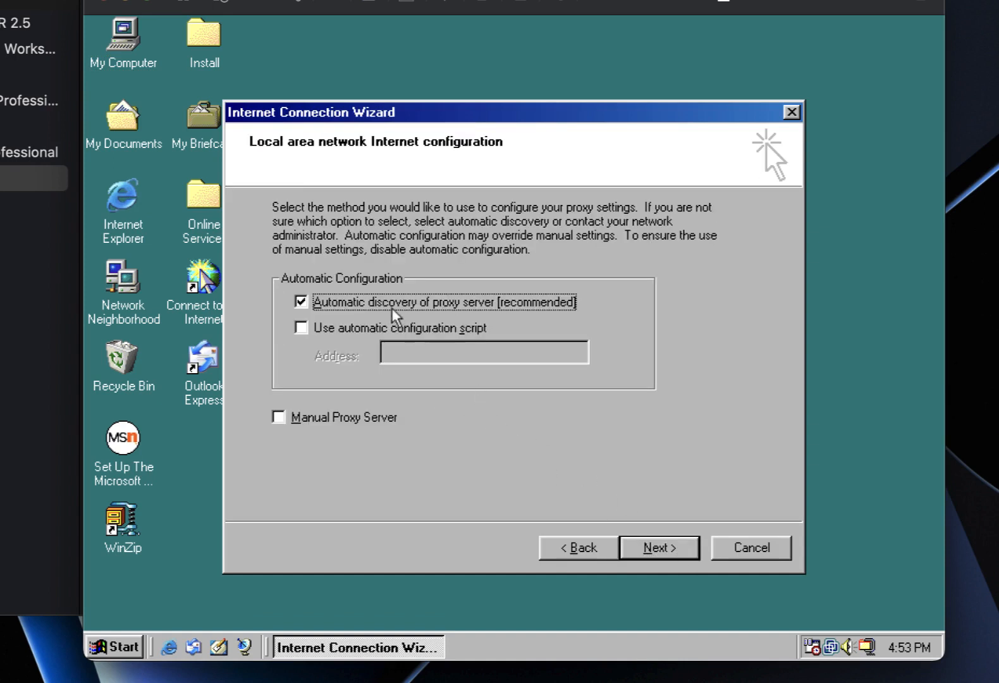
click(658, 552)
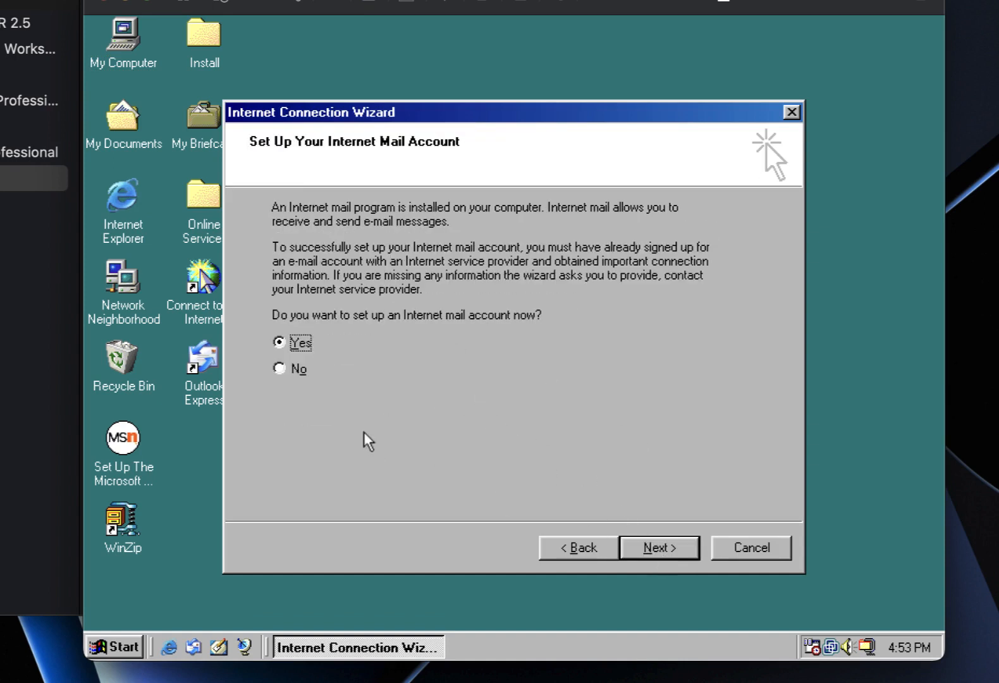
click(677, 557)
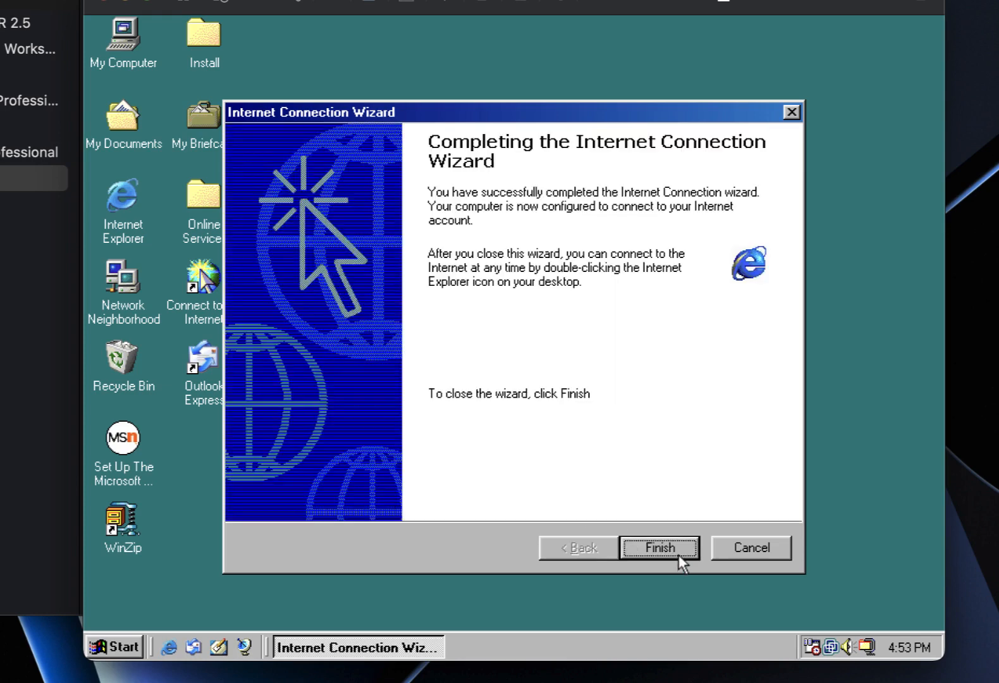
click(679, 555)
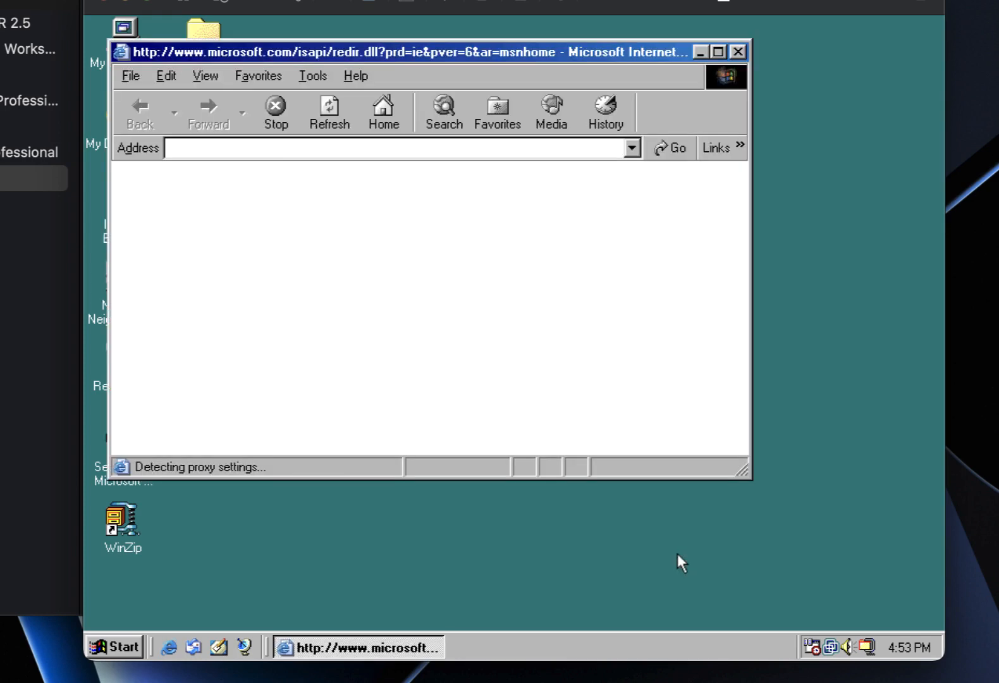
click(276, 111)
click(313, 75)
click(353, 191)
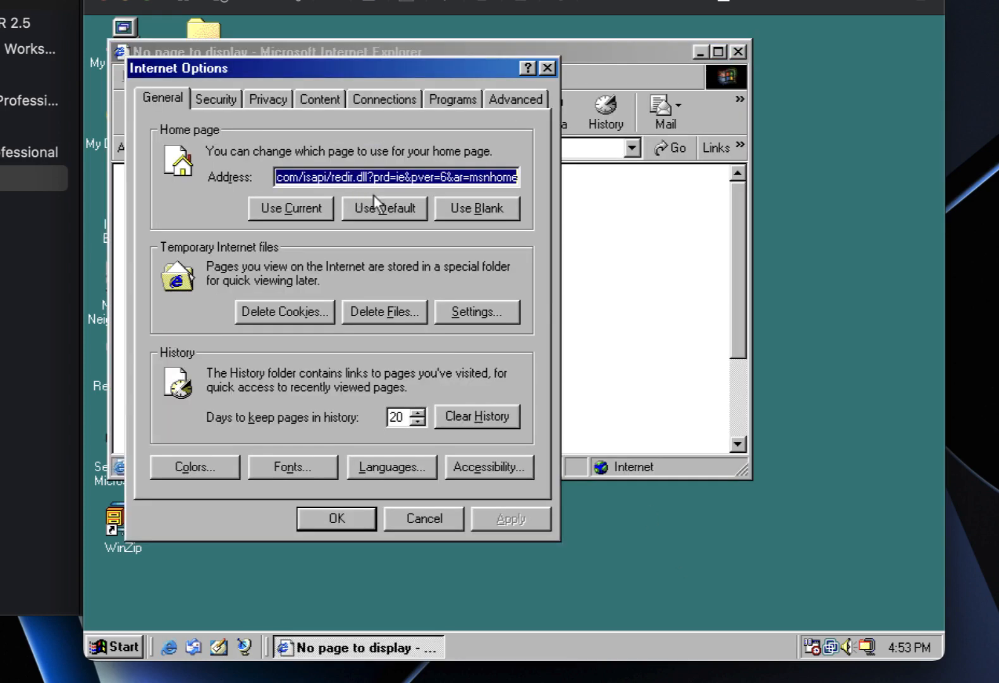
text(www.g)
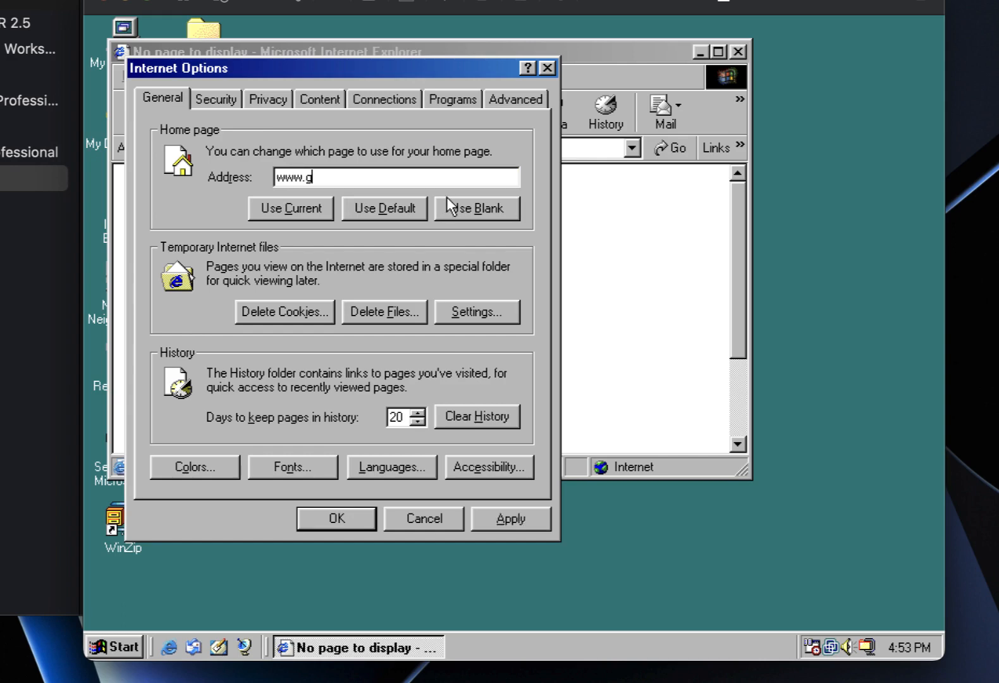
key(BackSpace)
text(bing.com)
click(346, 515)
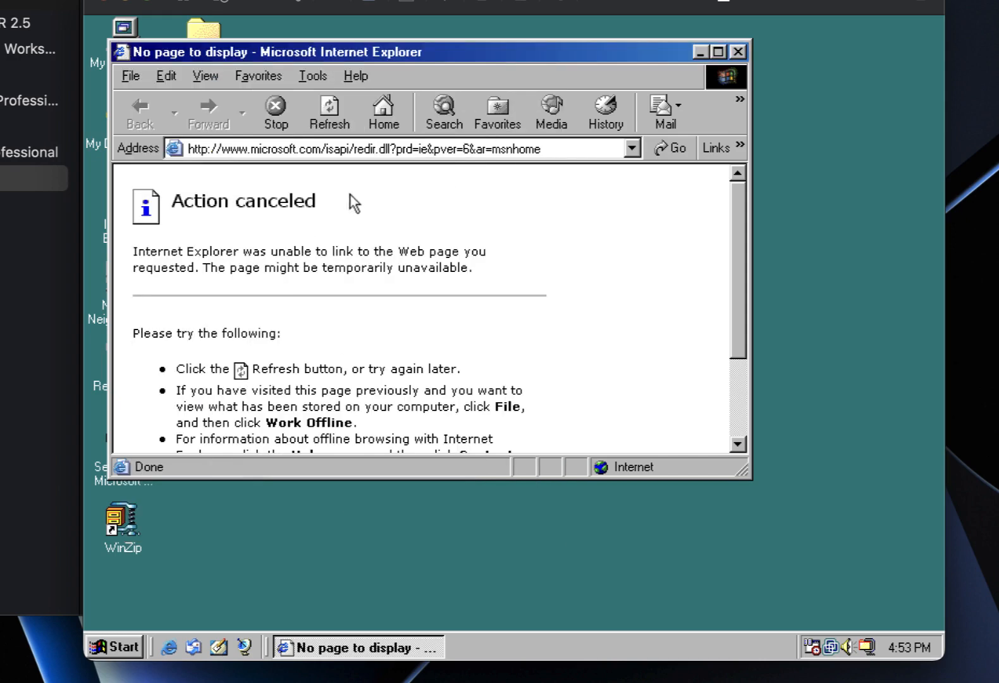
click(387, 114)
double_click(440, 55)
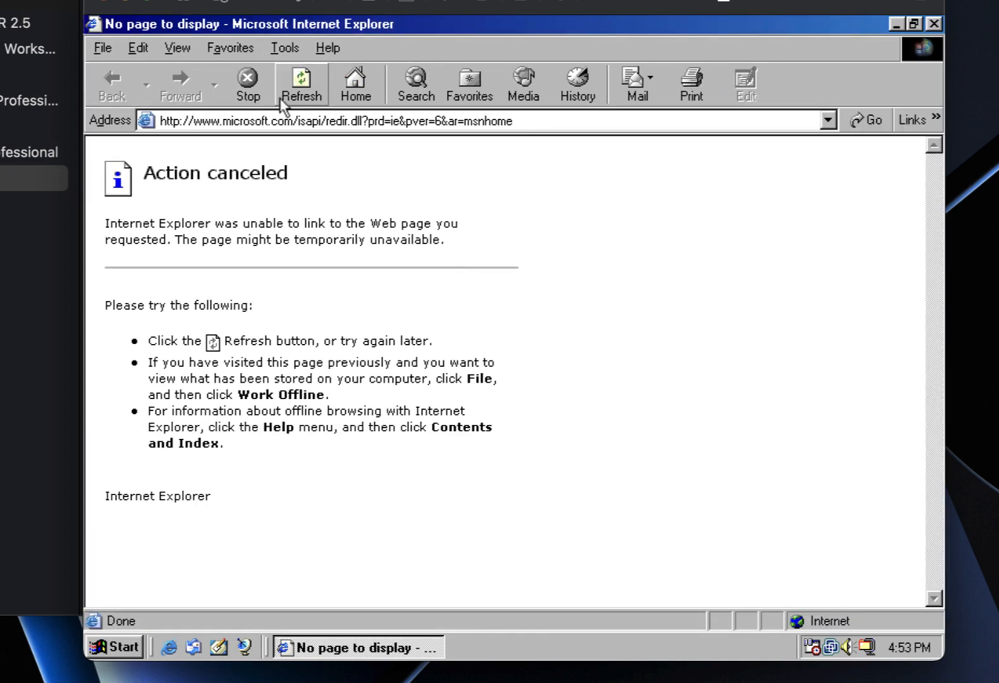
click(280, 122)
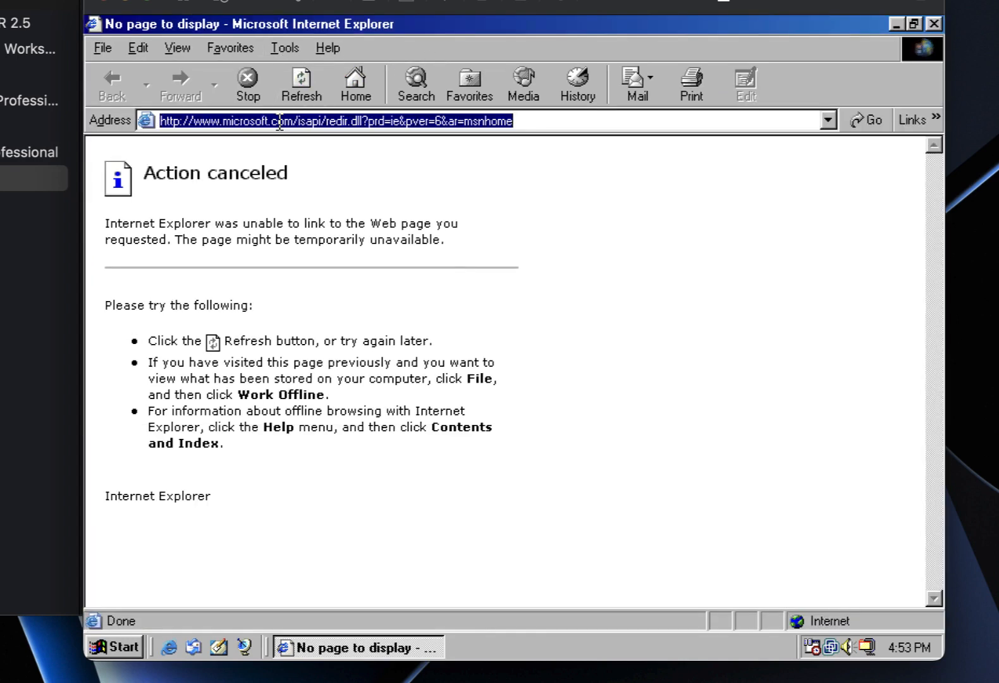
text(www.goo)
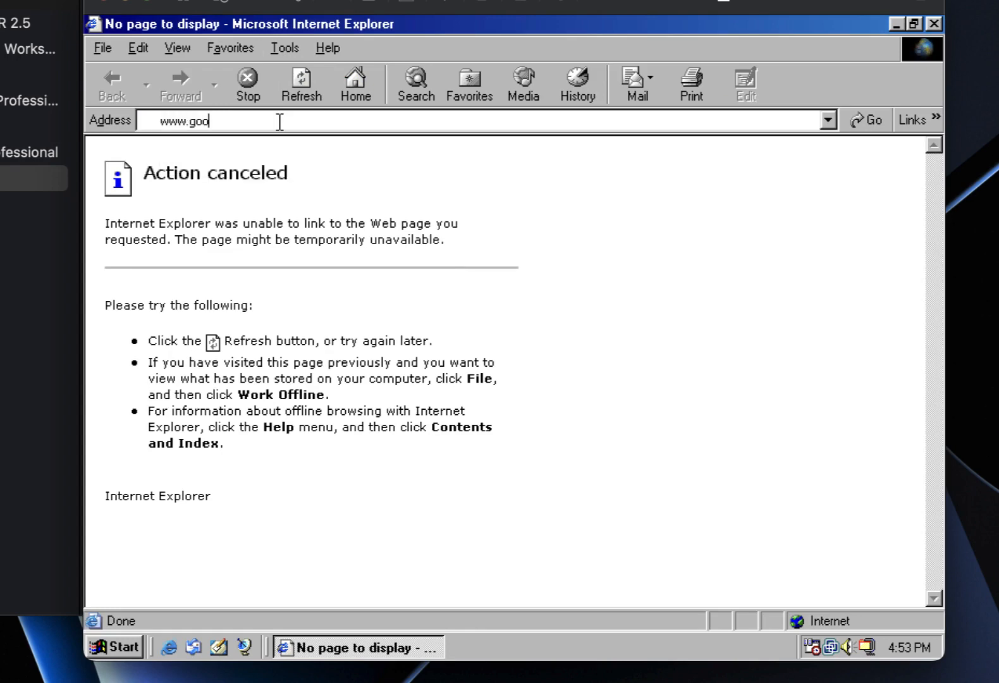
text(gle.com)
key(Return)
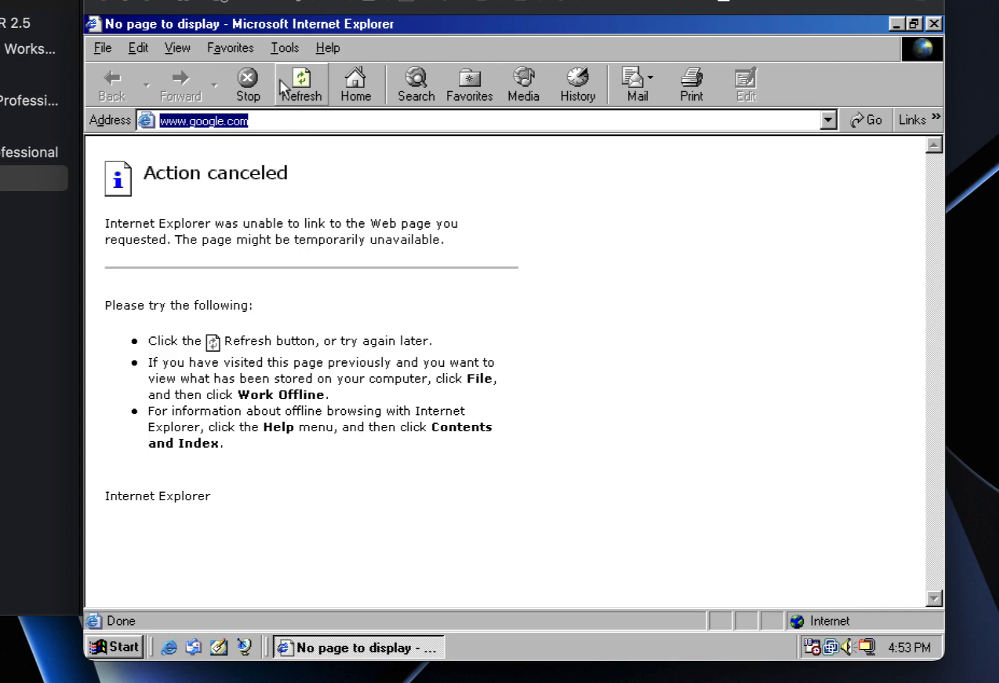
click(258, 76)
click(932, 25)
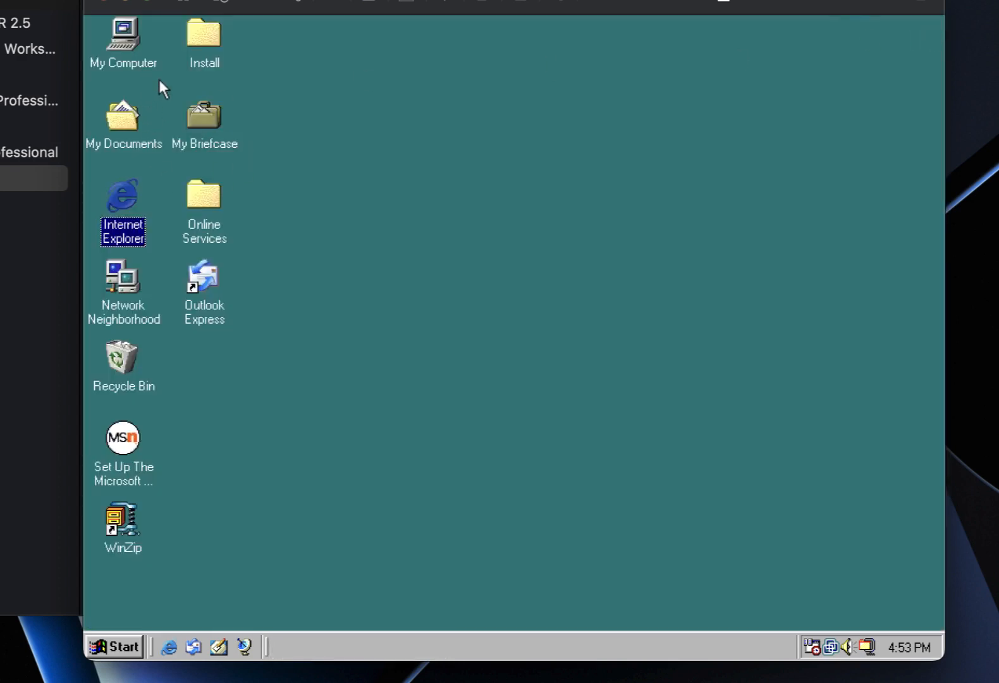
Browse through My Computer to C:\PLUS98 in a maximized window and run setup.
click(398, 164)
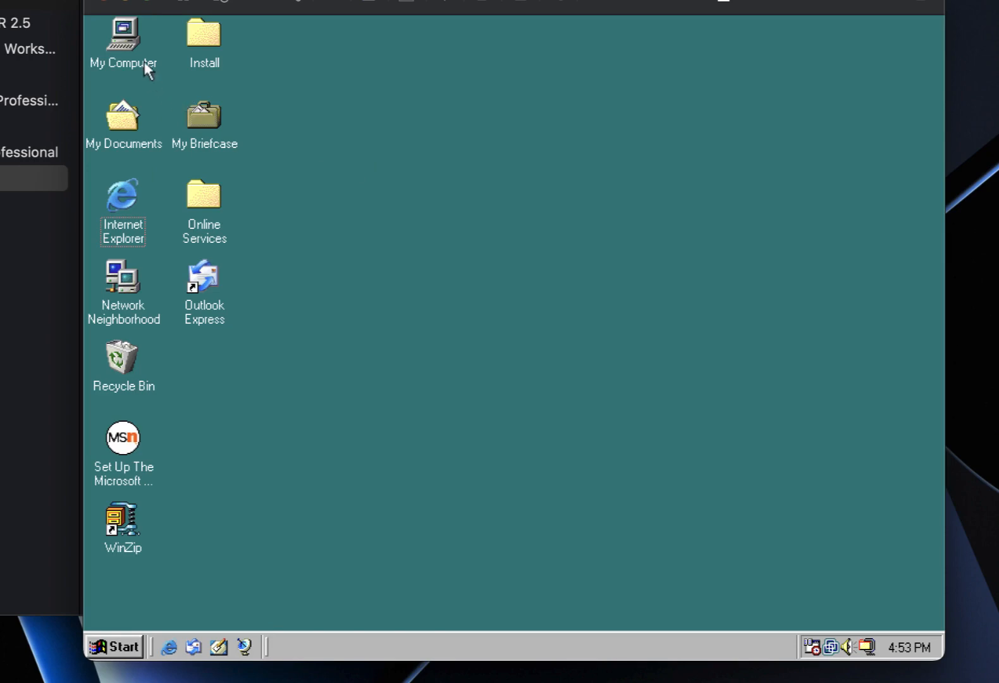
double_click(130, 36)
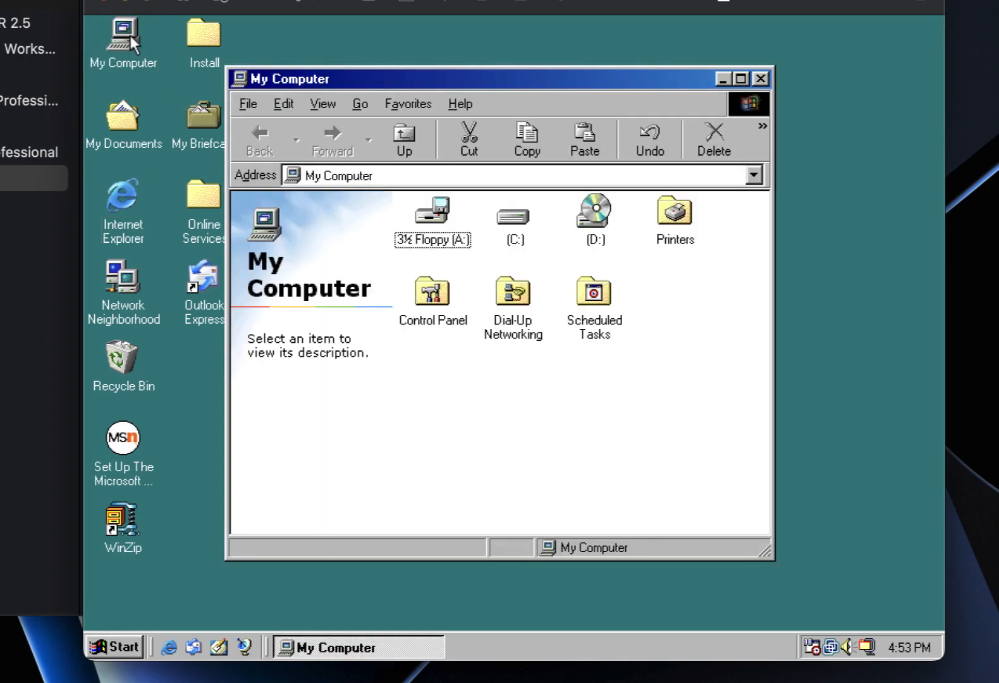
double_click(514, 226)
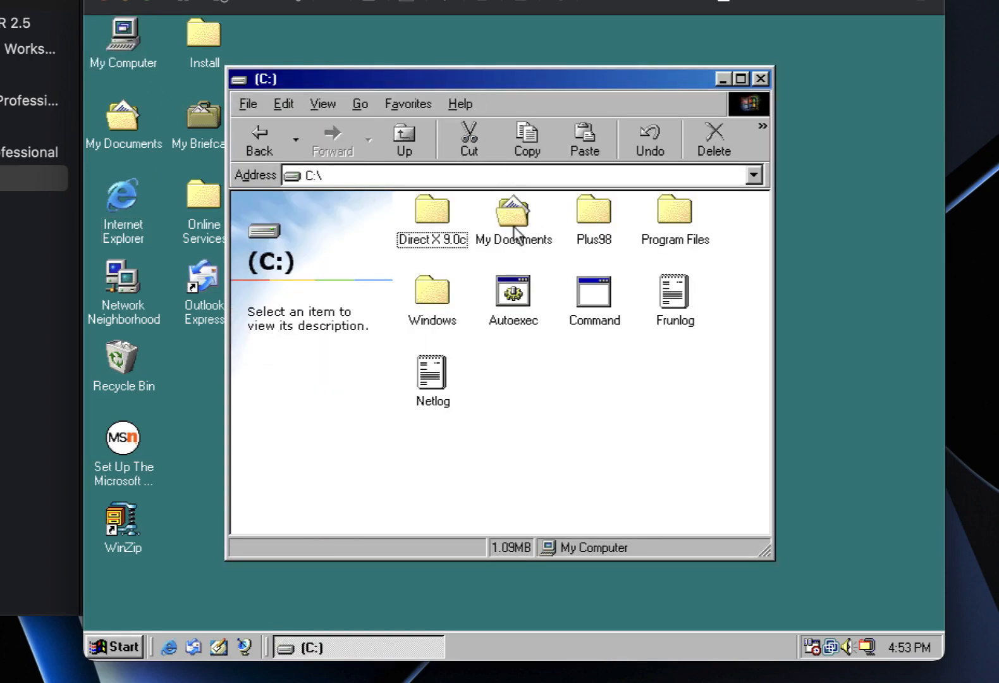
double_click(515, 79)
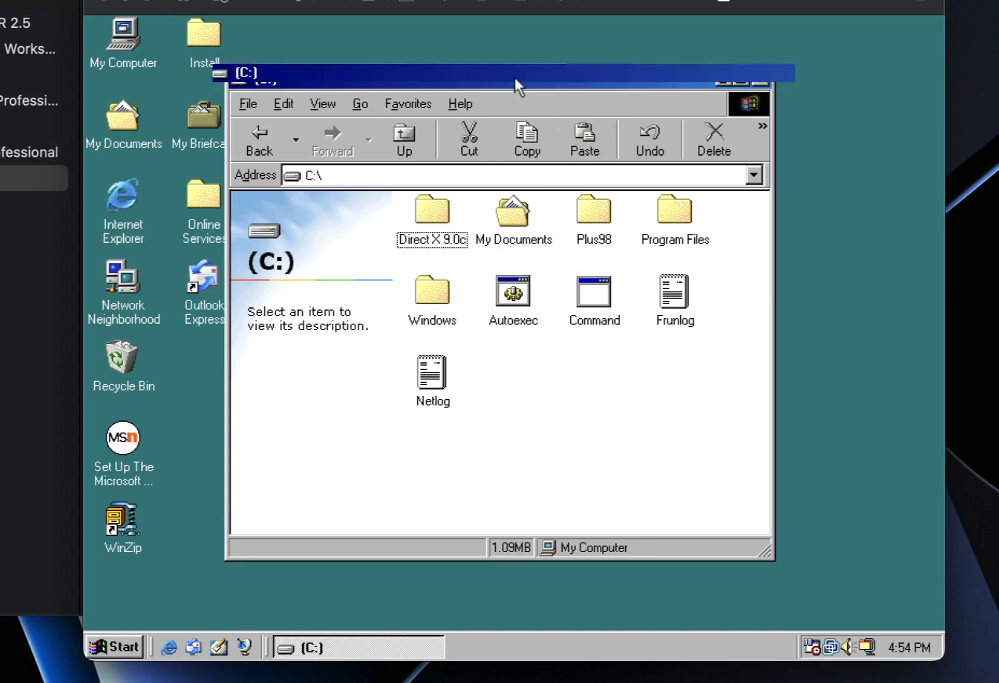
double_click(544, 162)
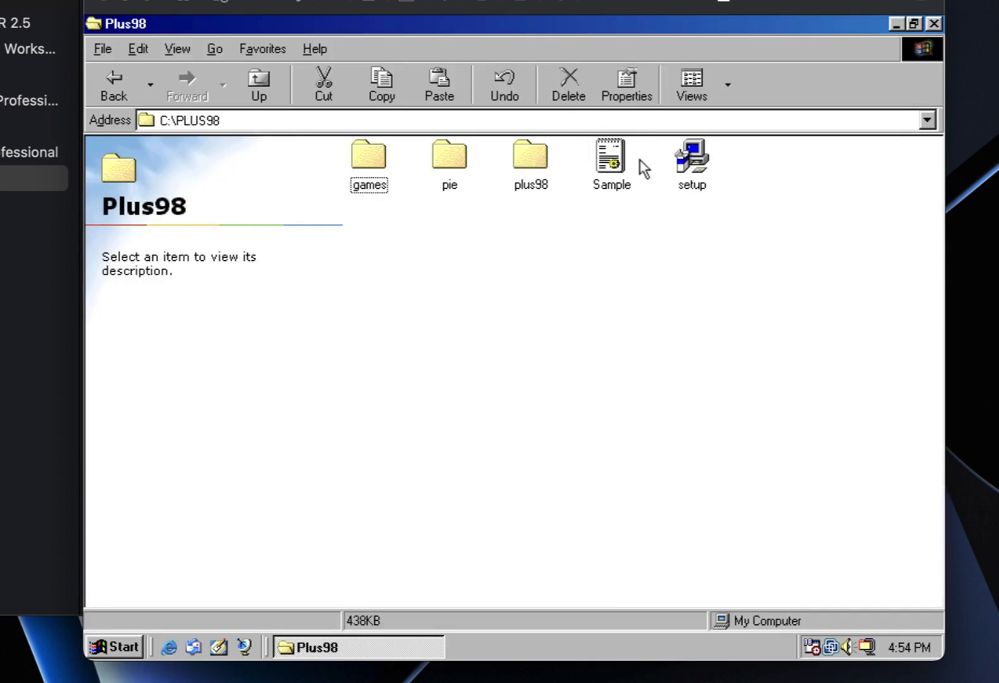
double_click(692, 163)
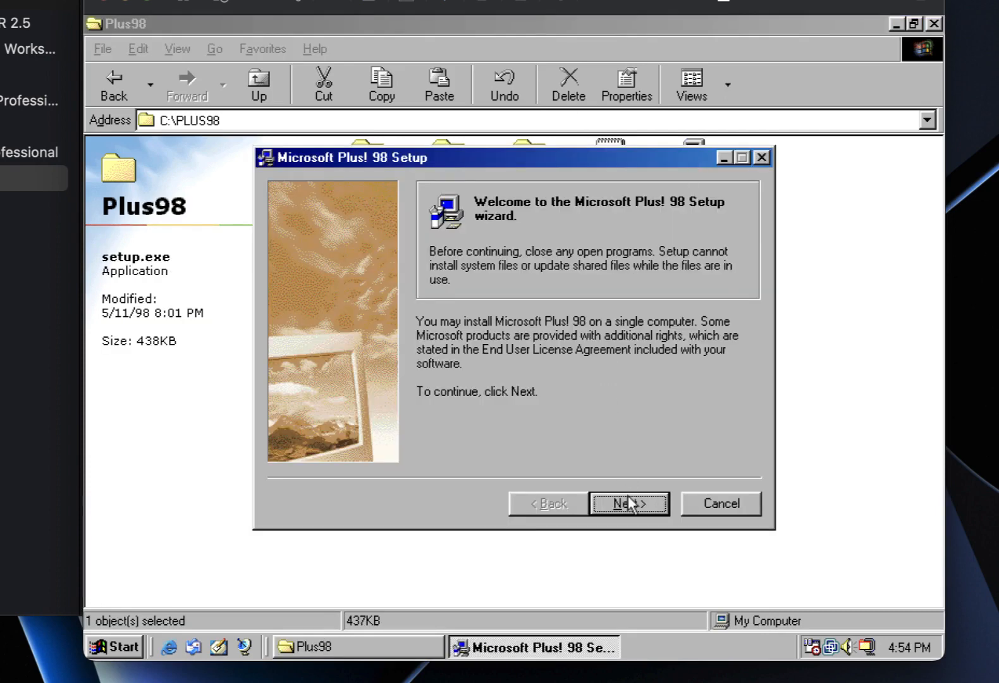
Accept the Plus! 98 licence and continue through the user information and VirusScan pages.
click(630, 505)
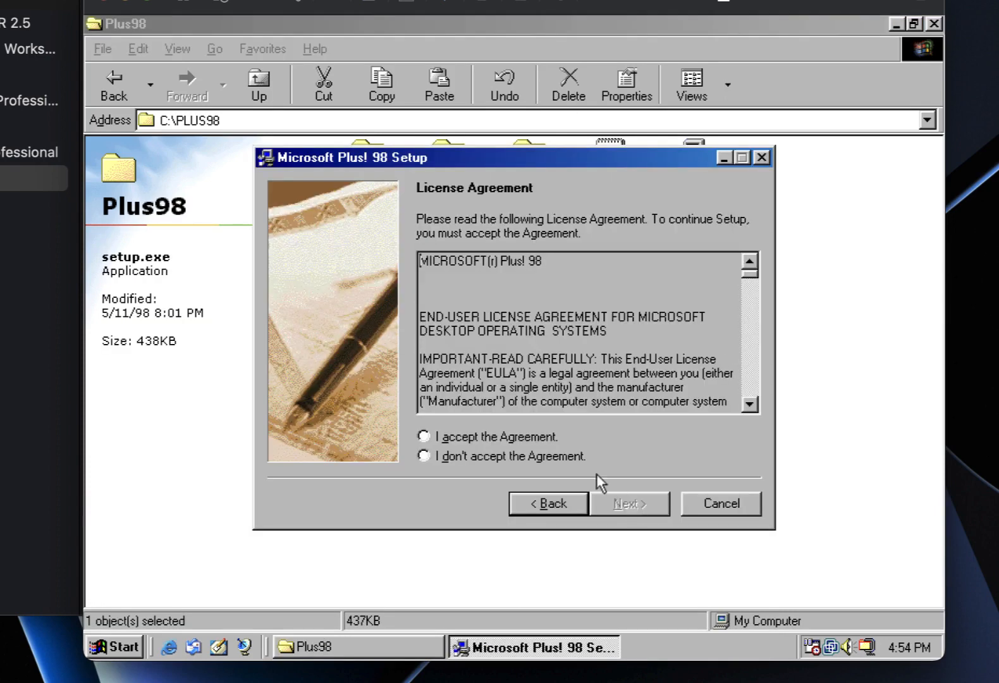
click(468, 438)
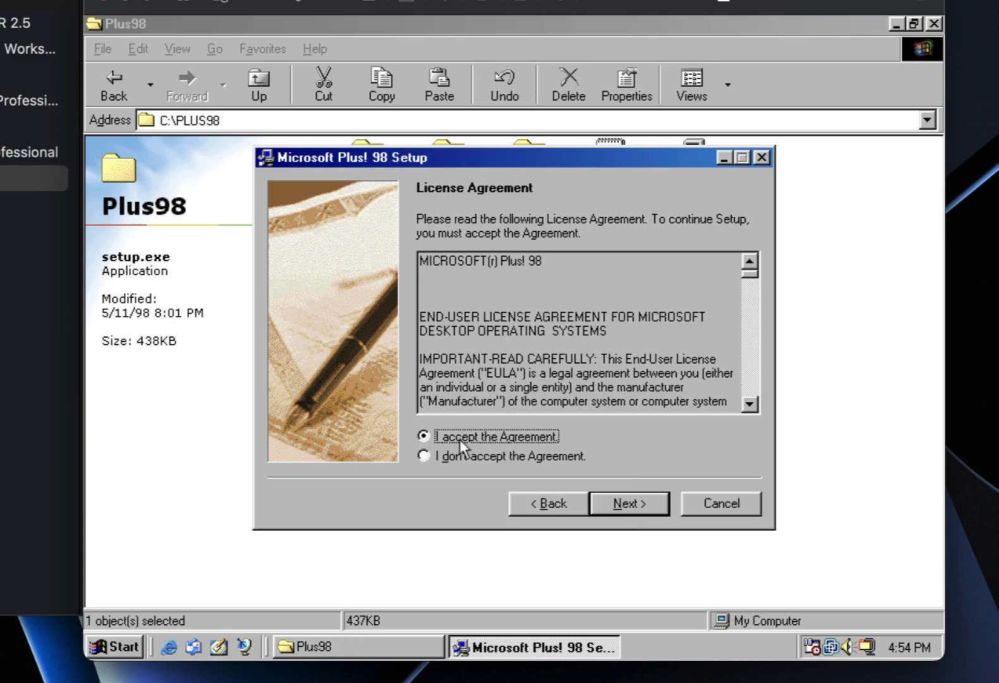
click(934, 21)
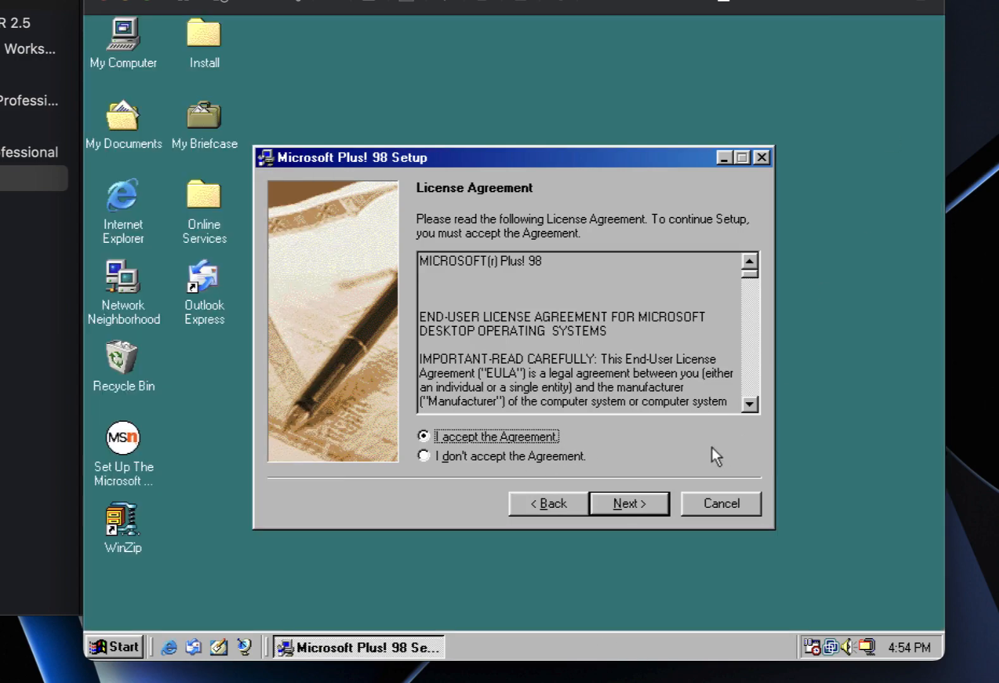
click(635, 505)
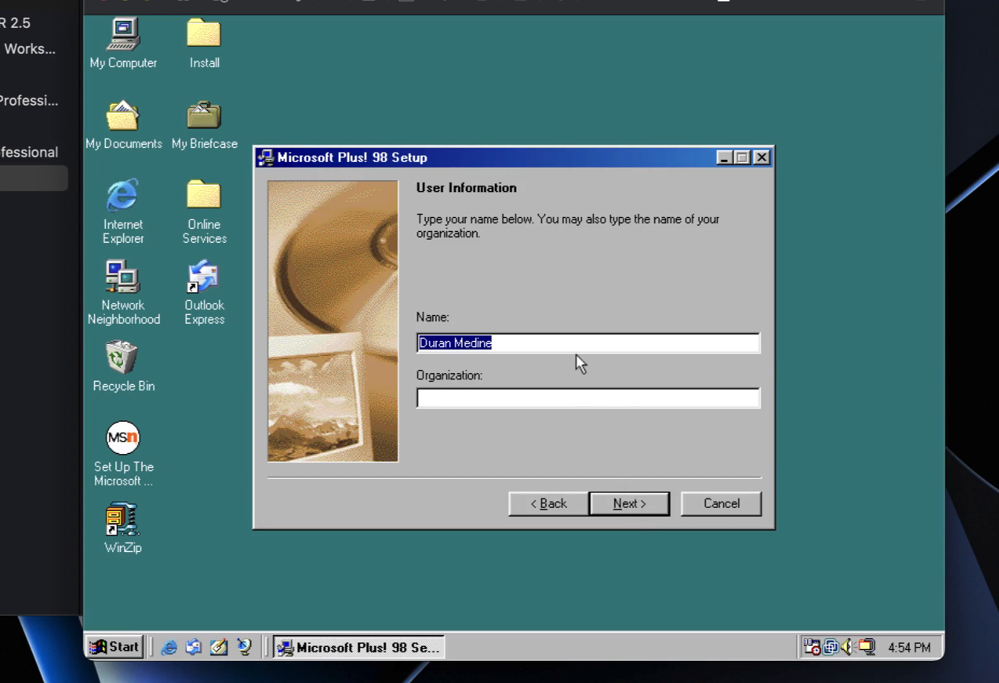
click(639, 505)
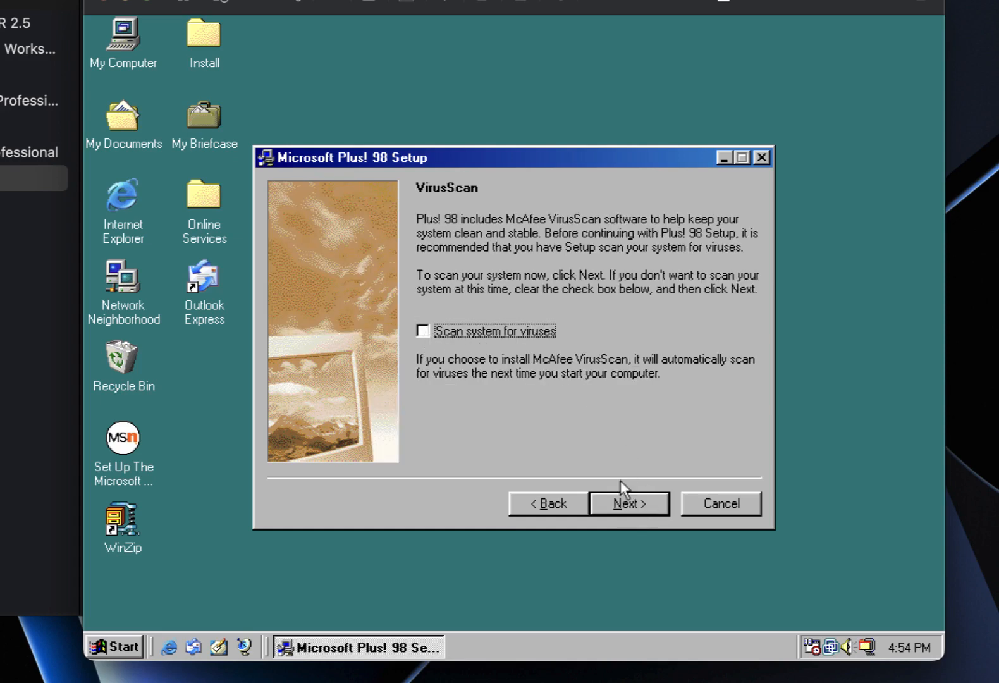
click(622, 505)
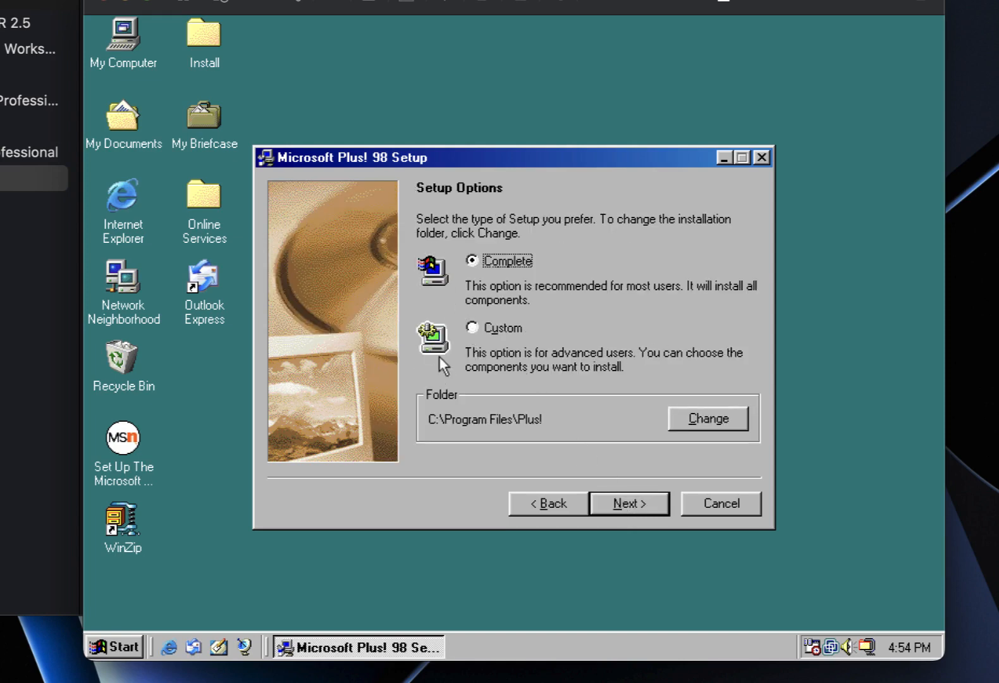
Choose a Custom install with every component except VirusScan selected.
click(485, 327)
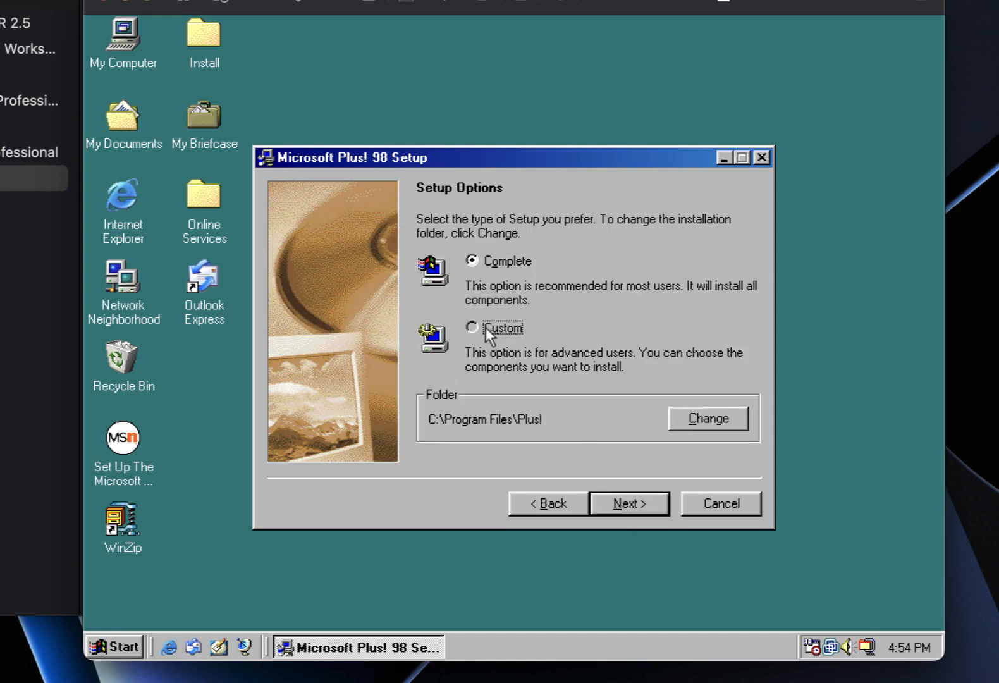
click(635, 509)
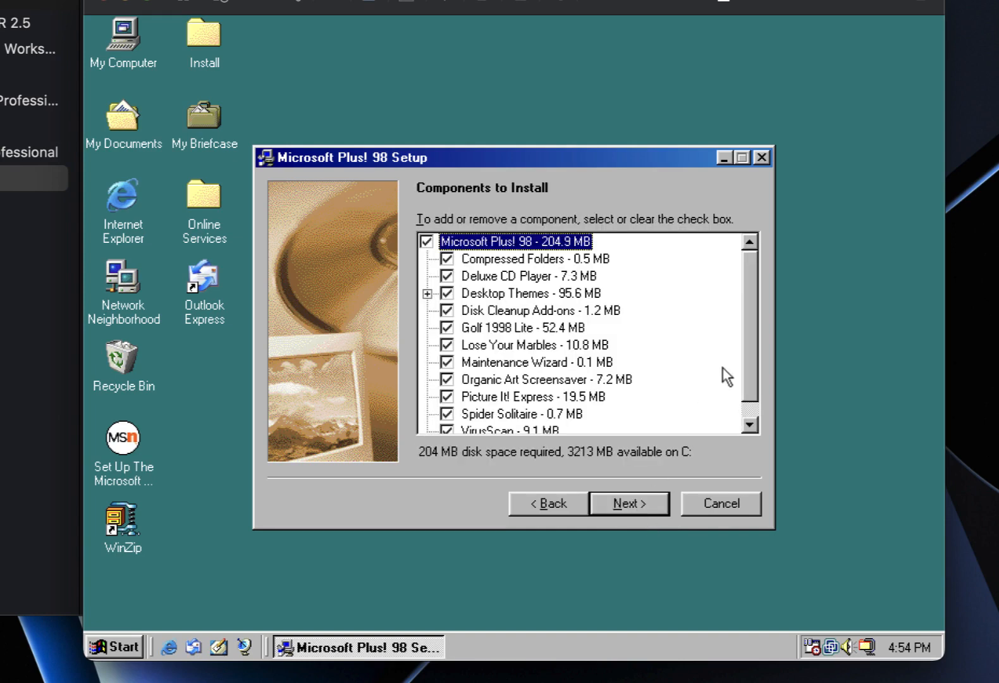
scroll(752, 361, down, 1)
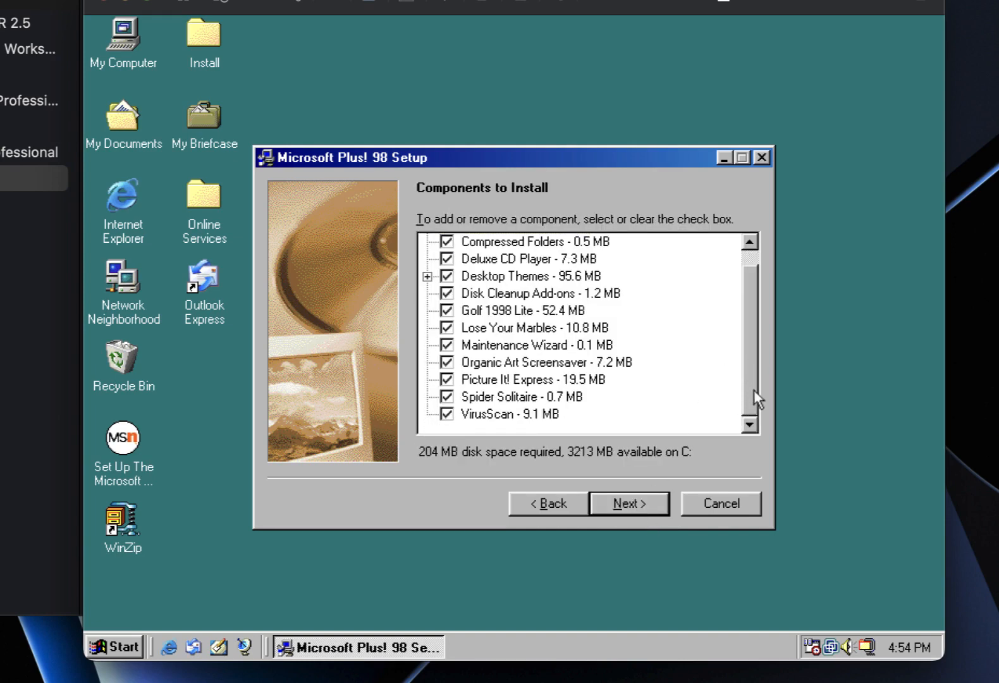
click(448, 416)
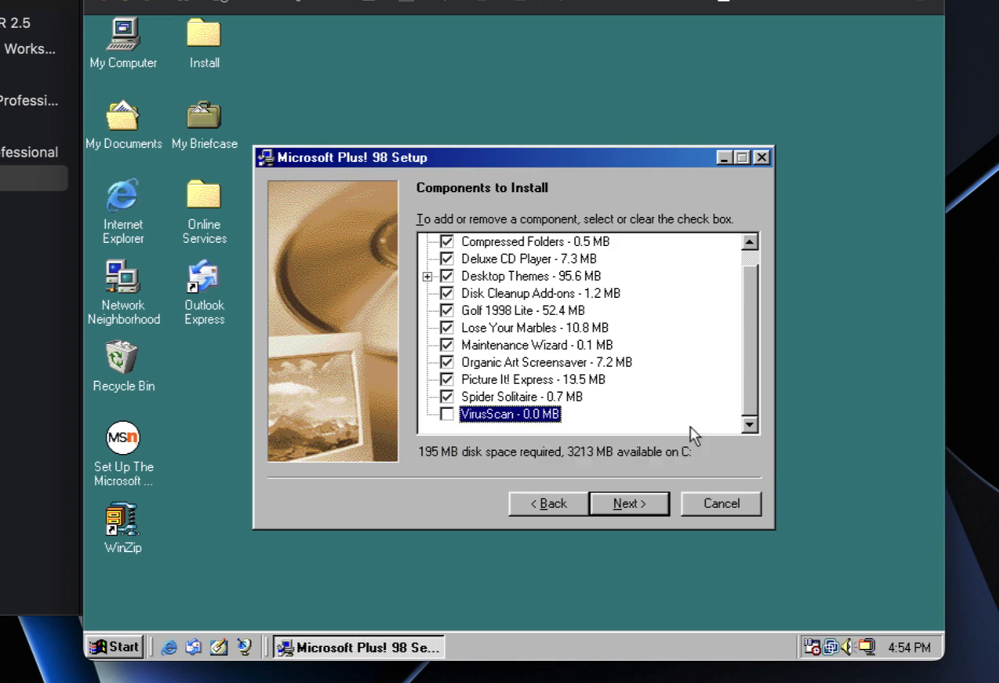
drag(749, 401, 749, 372)
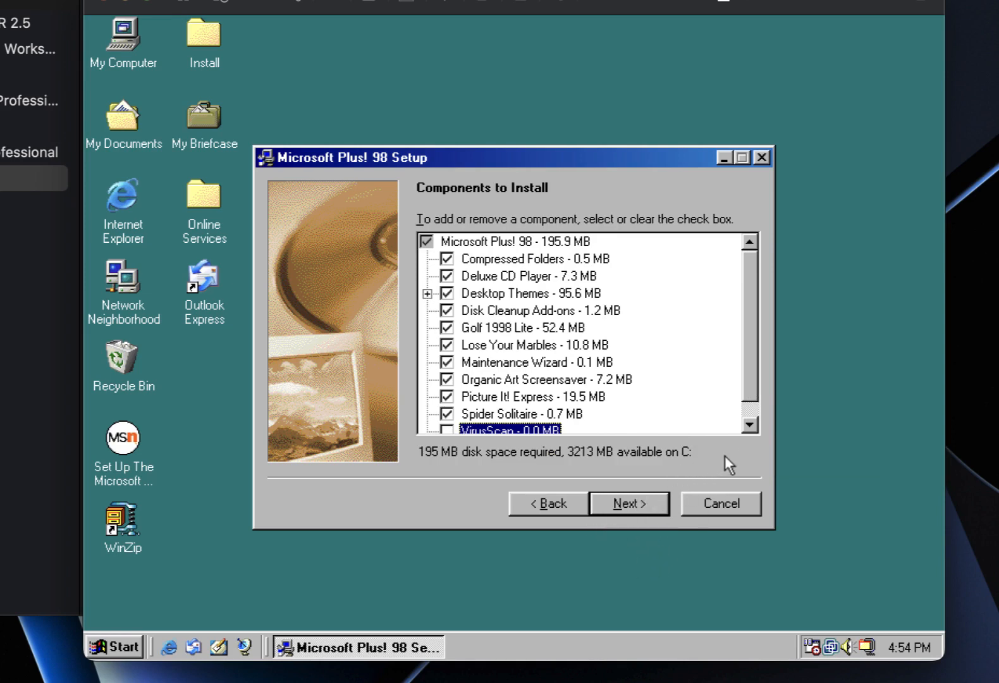
mouse_move(748, 388)
mouse_down()
mouse_move(752, 404)
mouse_move(753, 379)
mouse_up()
click(639, 505)
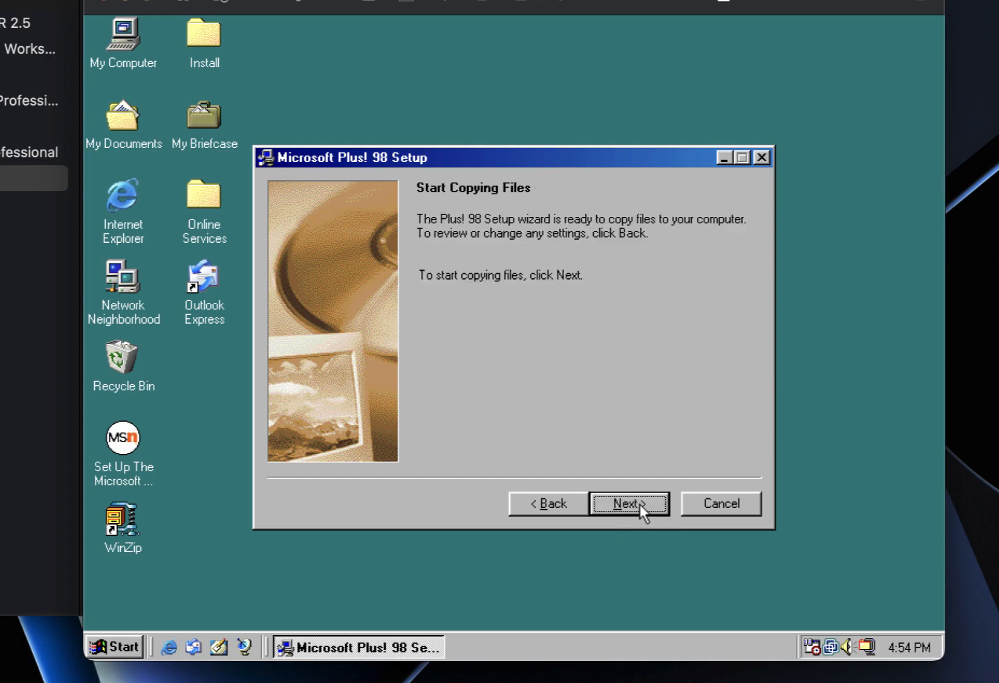
Copy the Plus! 98 files and finish setup without running the Maintenance wizard.
click(640, 503)
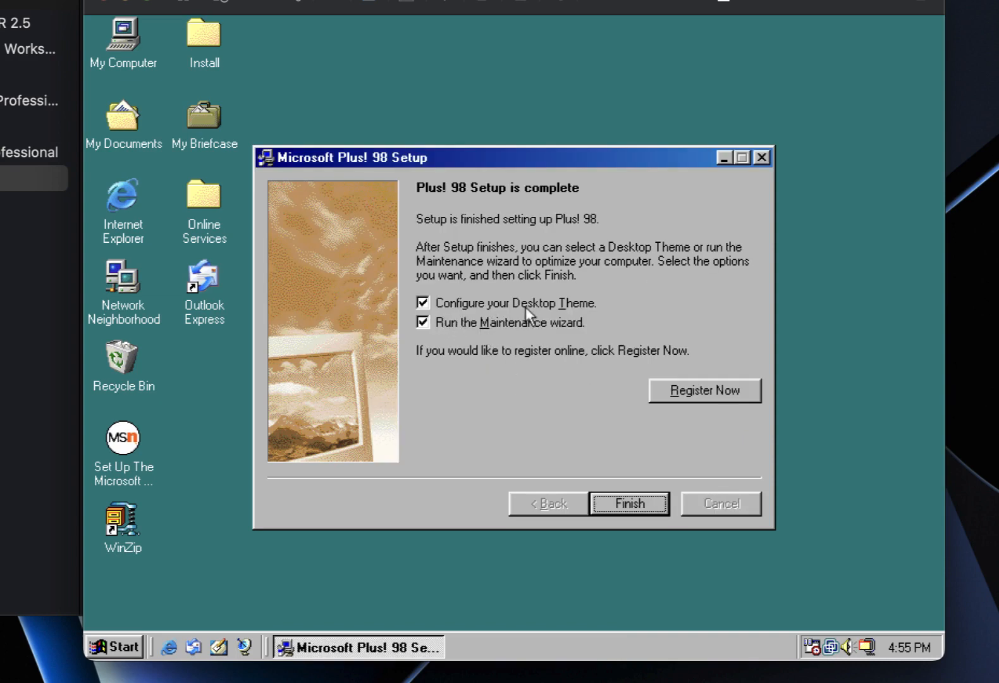
click(423, 323)
click(616, 498)
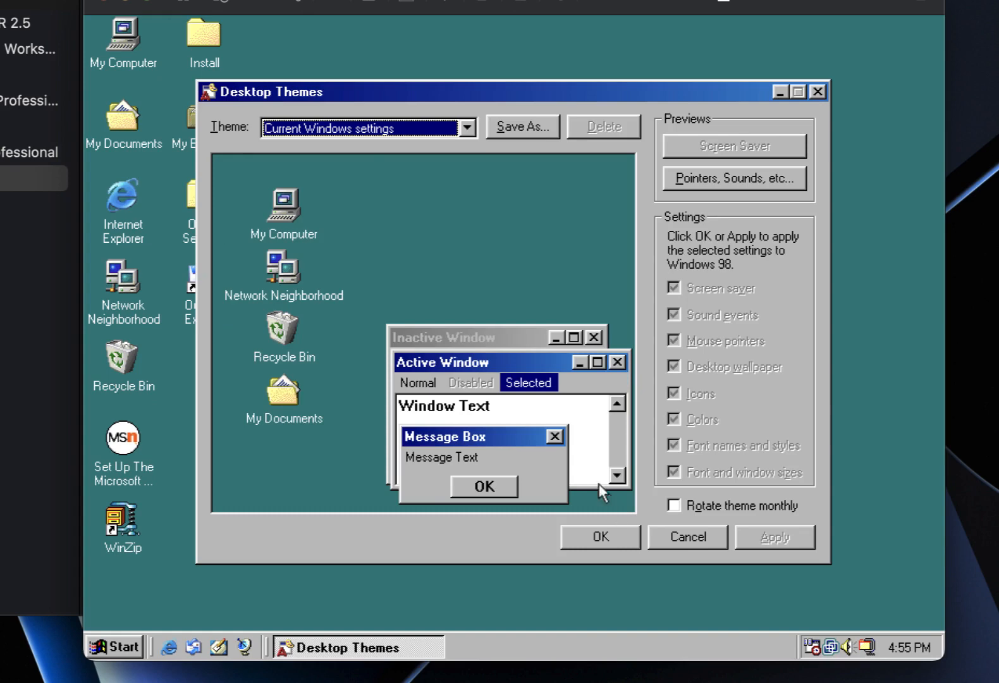
Choose the 'Windows 98 (high color)' theme in Desktop Themes, then minimize that window.
click(398, 133)
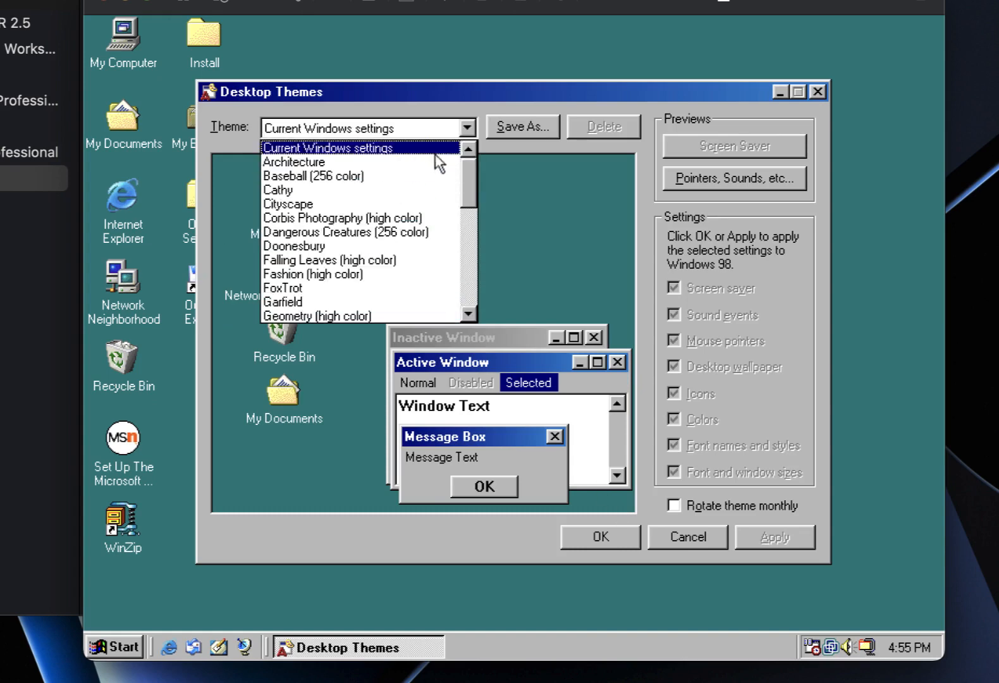
drag(469, 179, 456, 273)
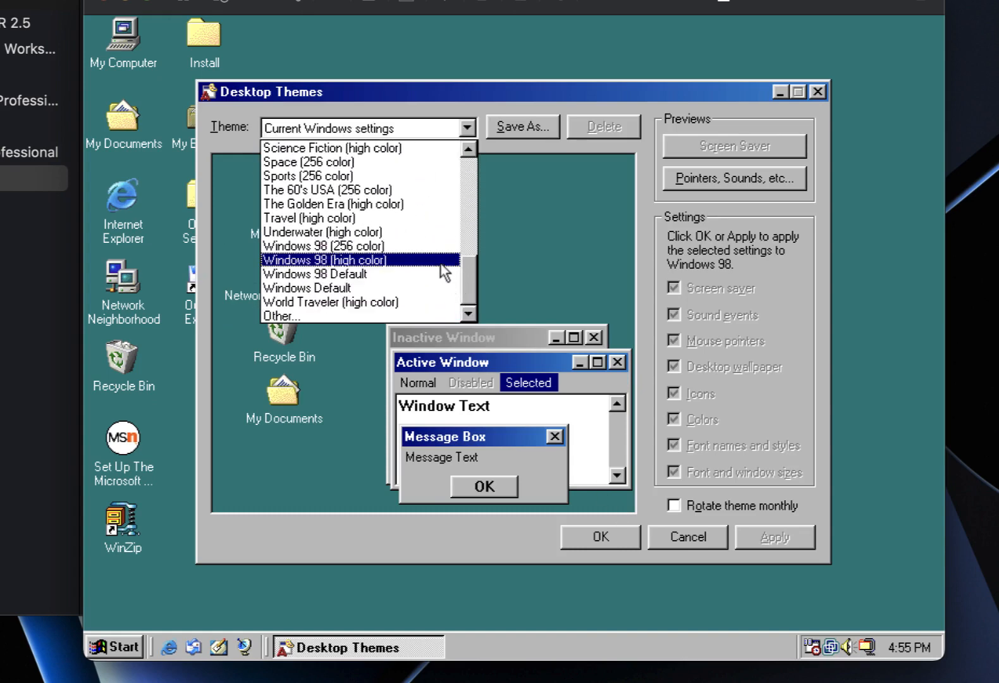
click(436, 260)
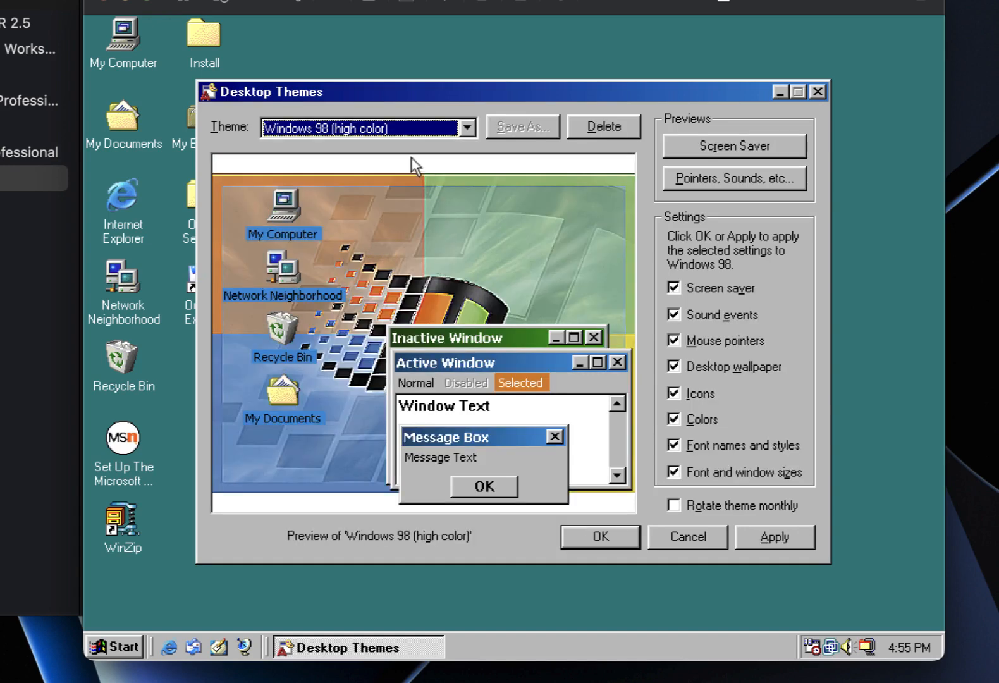
click(778, 94)
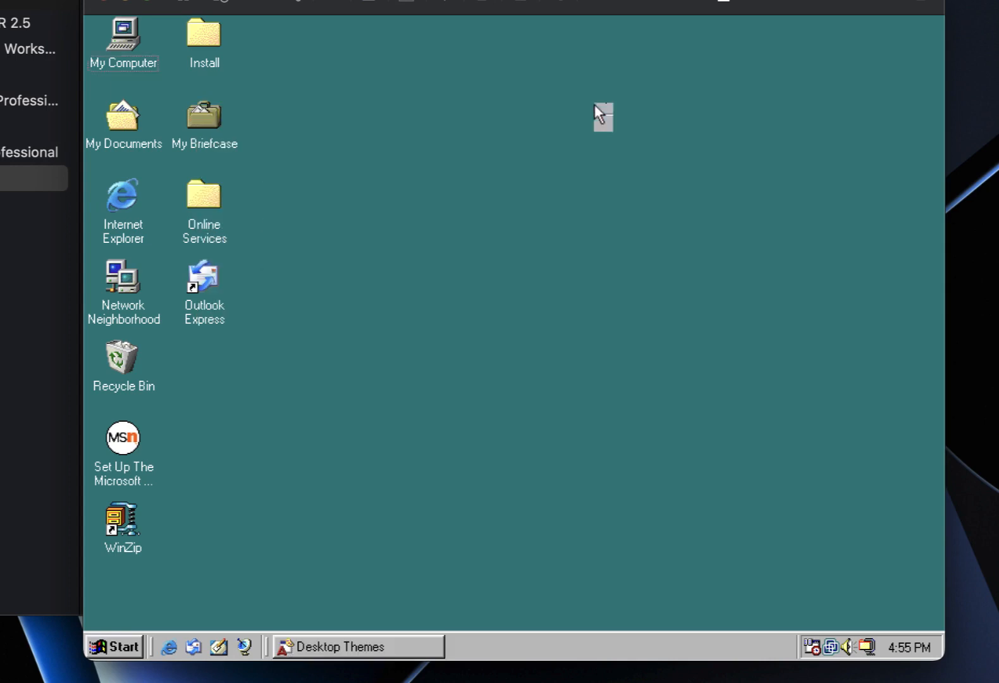
Save the Standard colour scheme as 'Windows 98' in Display Properties, then apply the Windows 98 (high color) theme.
right_click(595, 105)
click(632, 290)
click(422, 177)
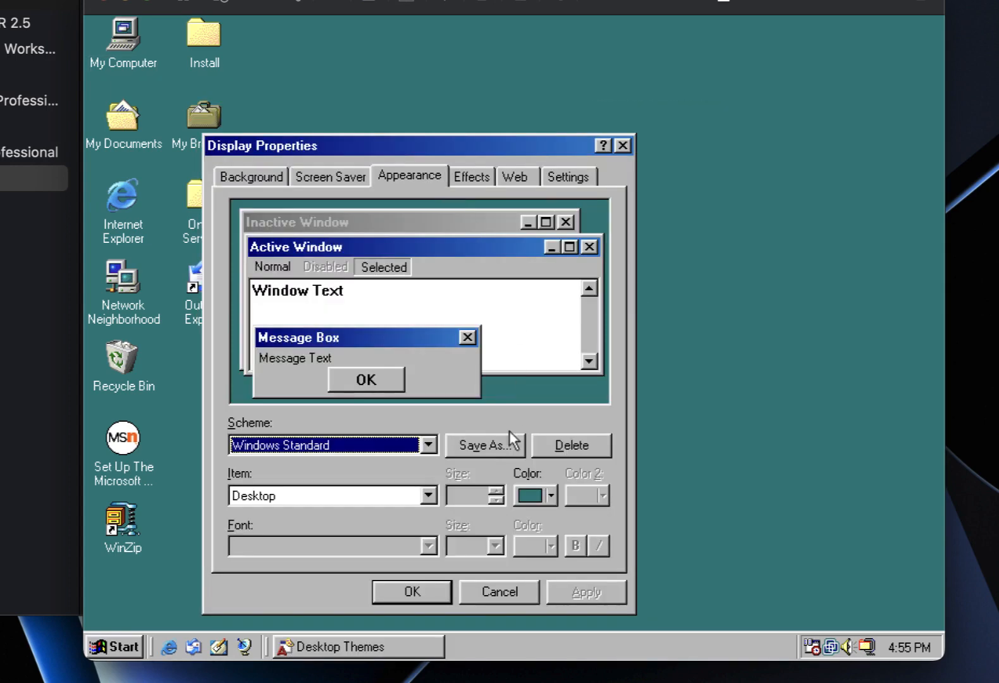
click(505, 453)
double_click(522, 332)
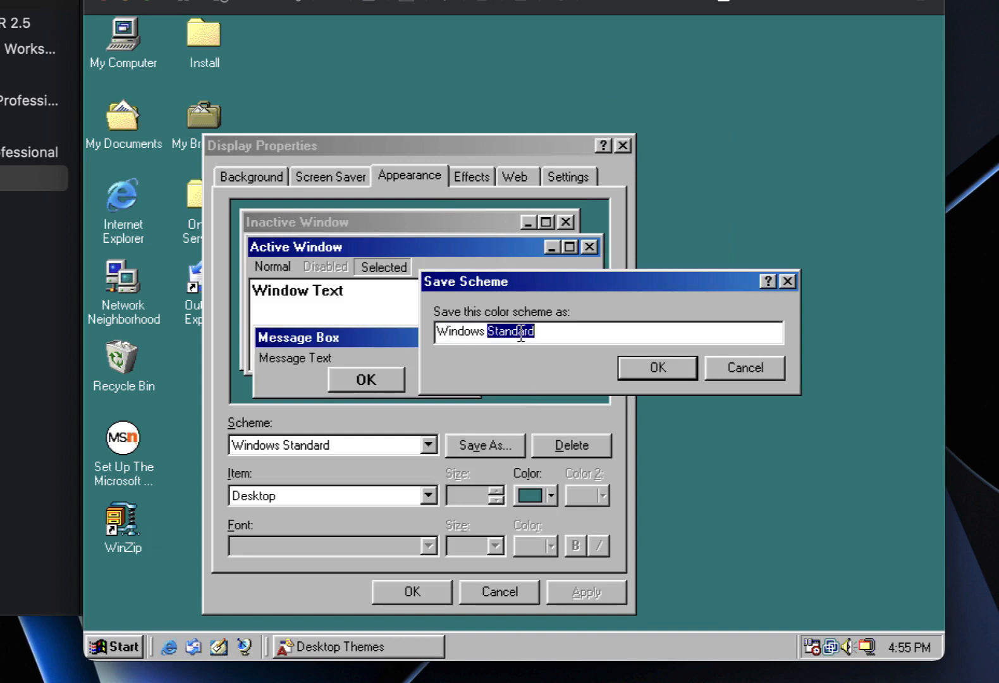
text(98)
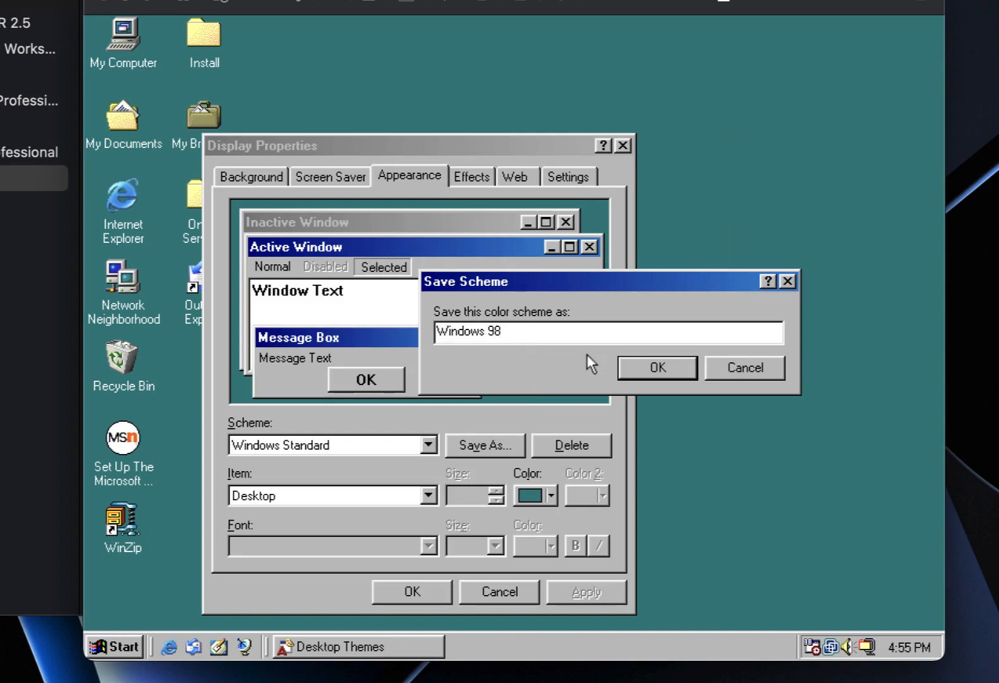
click(638, 368)
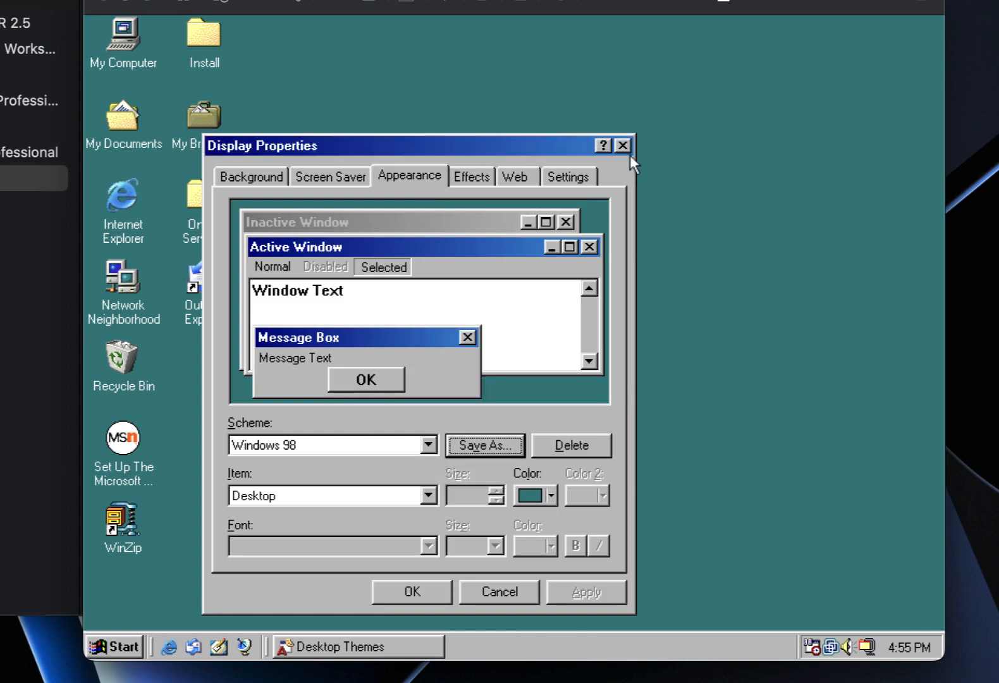
click(628, 147)
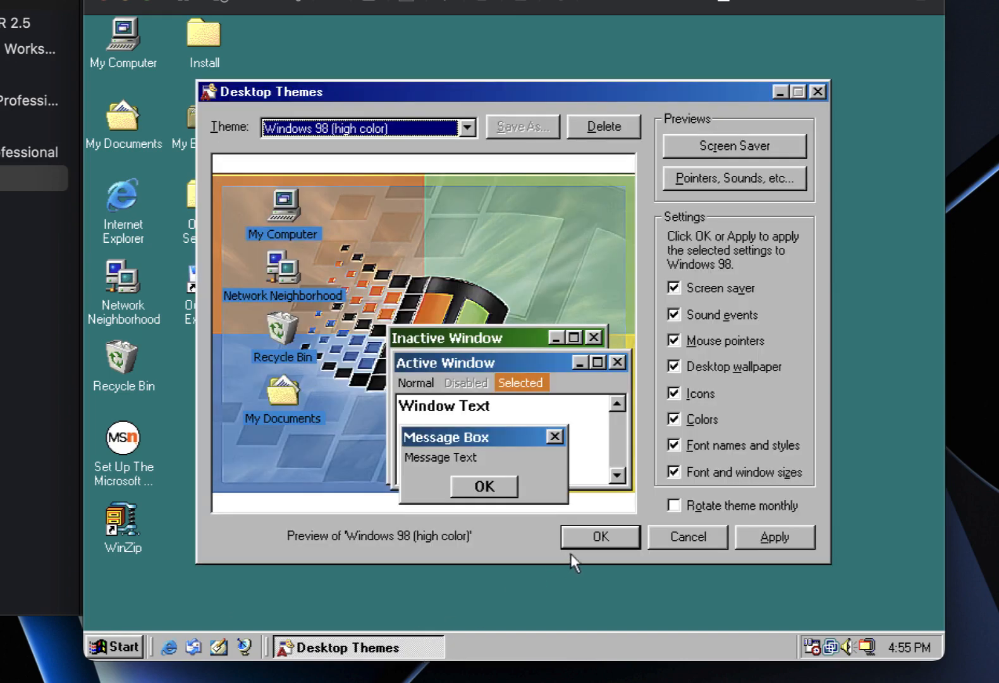
click(600, 542)
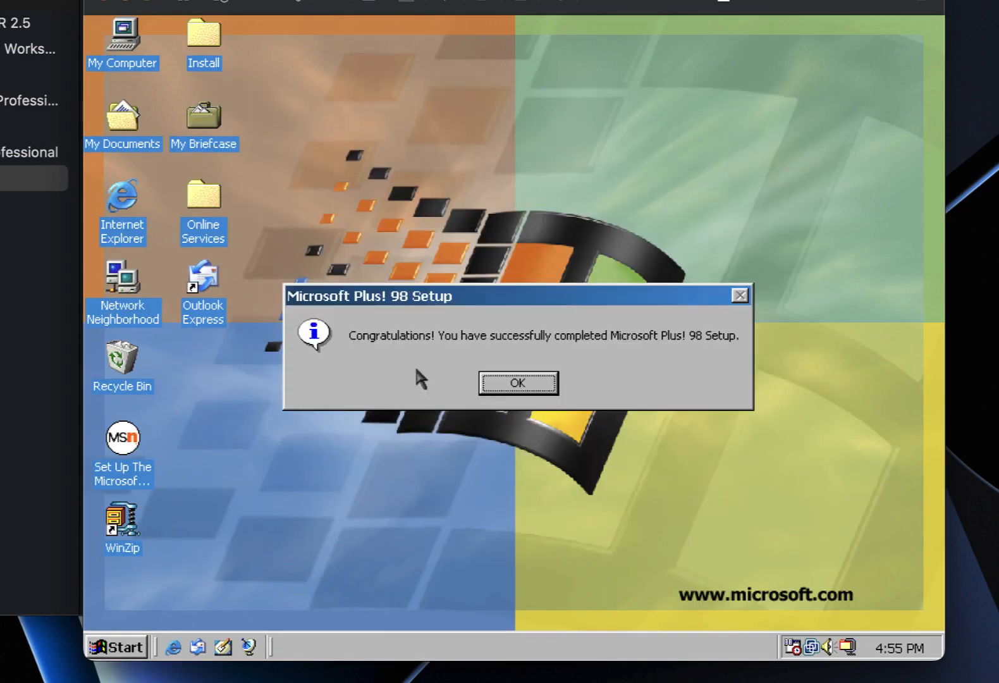
Dismiss the Plus! 98 completion message and delete the copied item via the Recycle Bin.
click(531, 398)
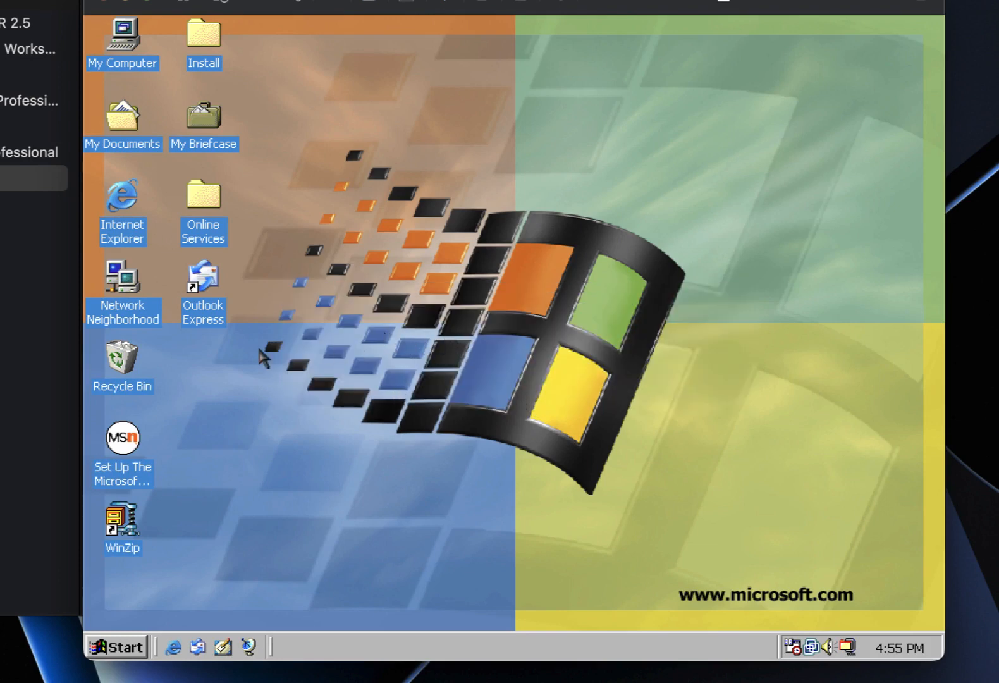
right_click(132, 367)
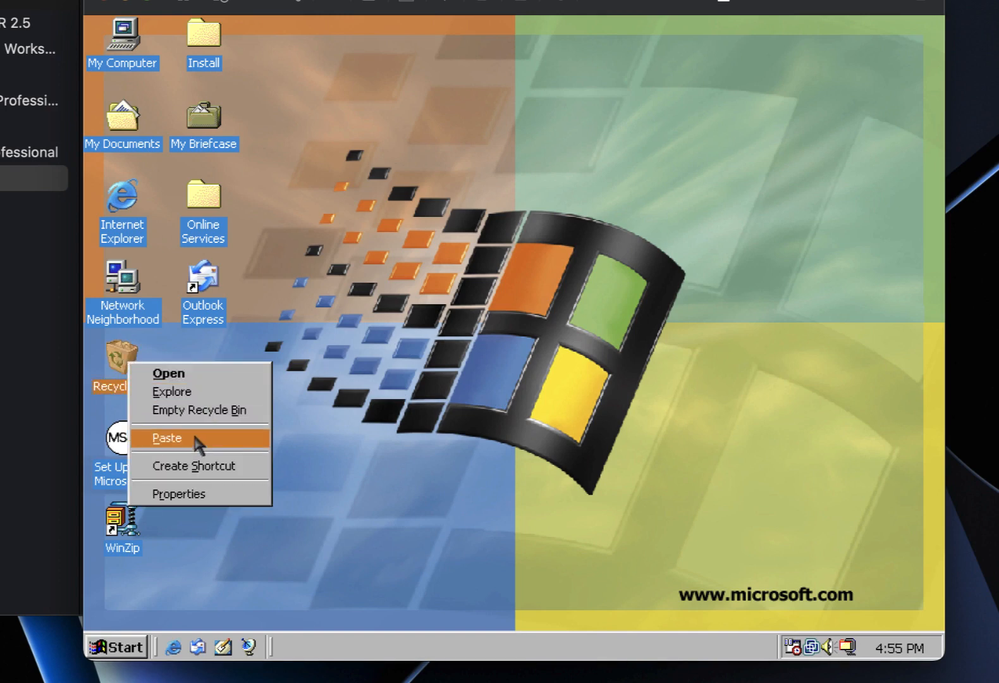
click(194, 438)
click(587, 392)
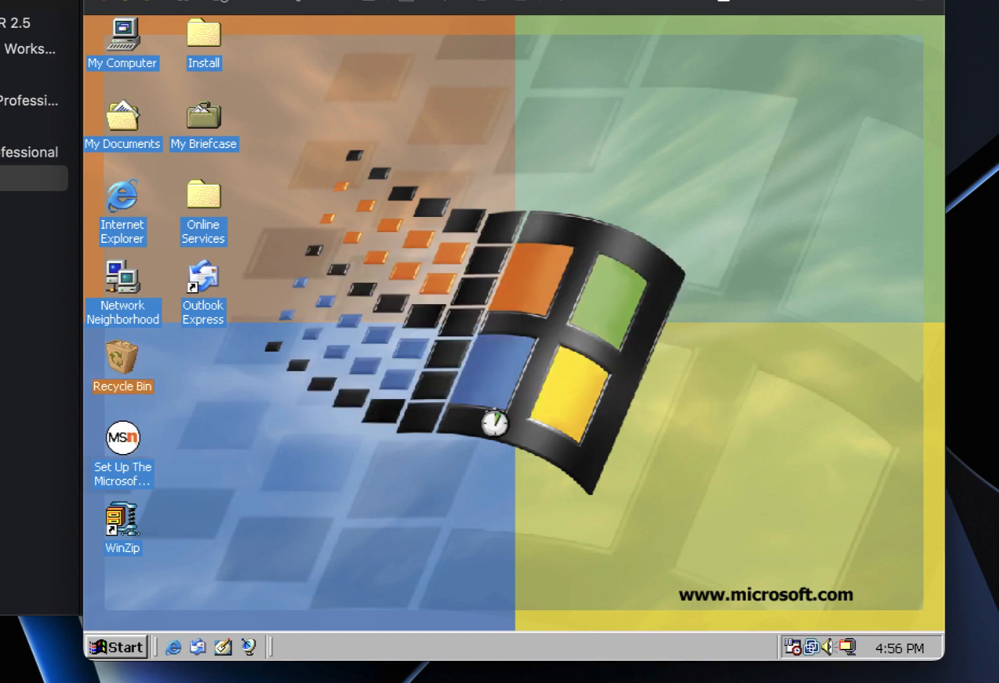
Shut down Windows 98 from the Start menu.
click(139, 647)
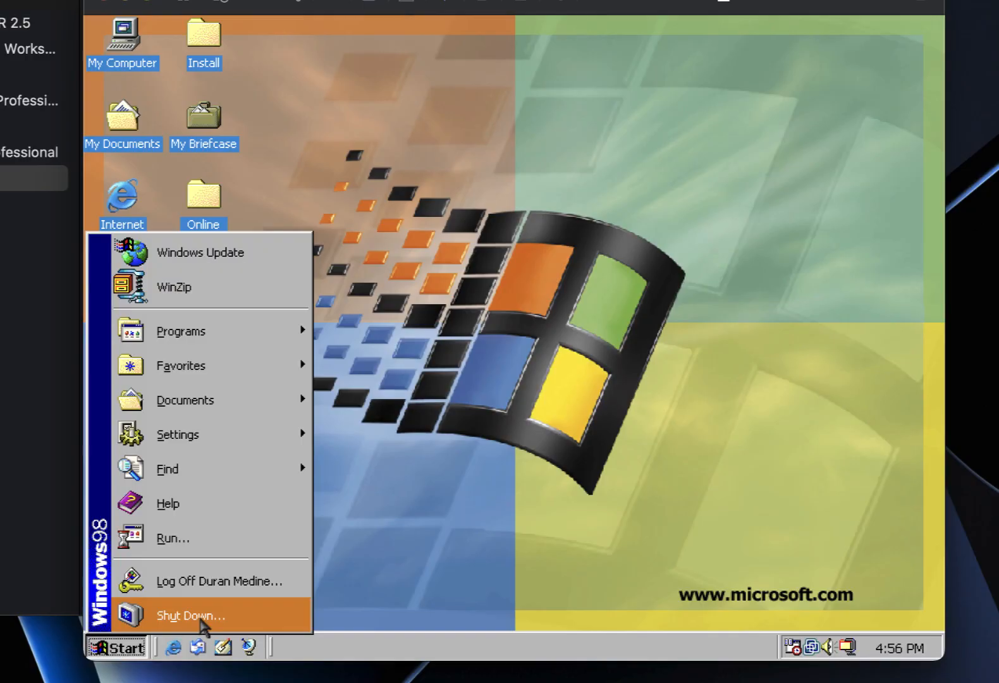
click(202, 620)
click(418, 288)
click(432, 368)
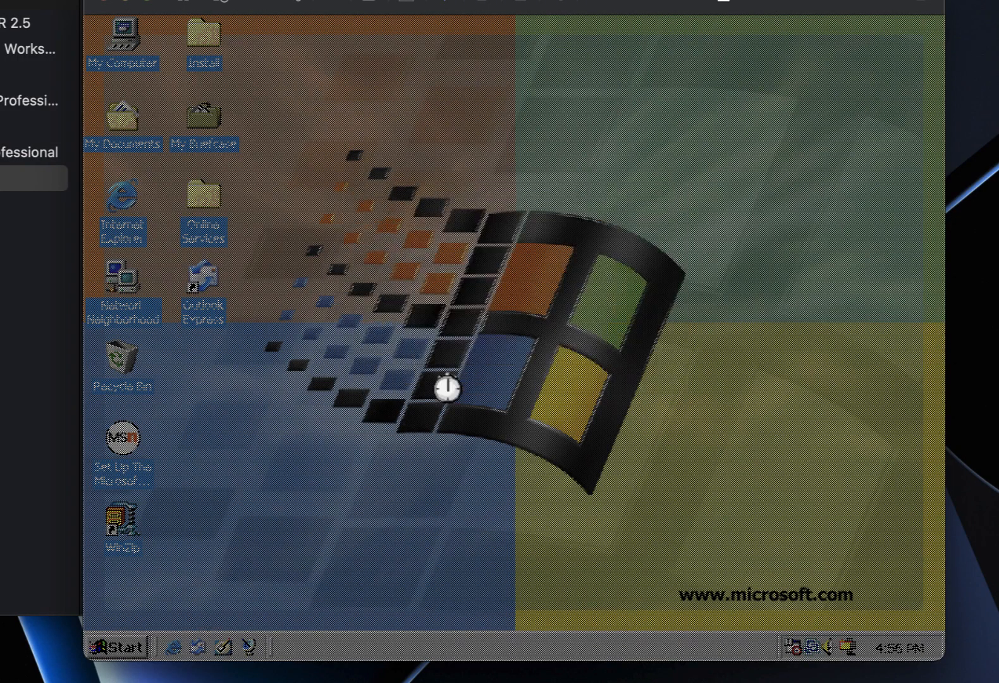